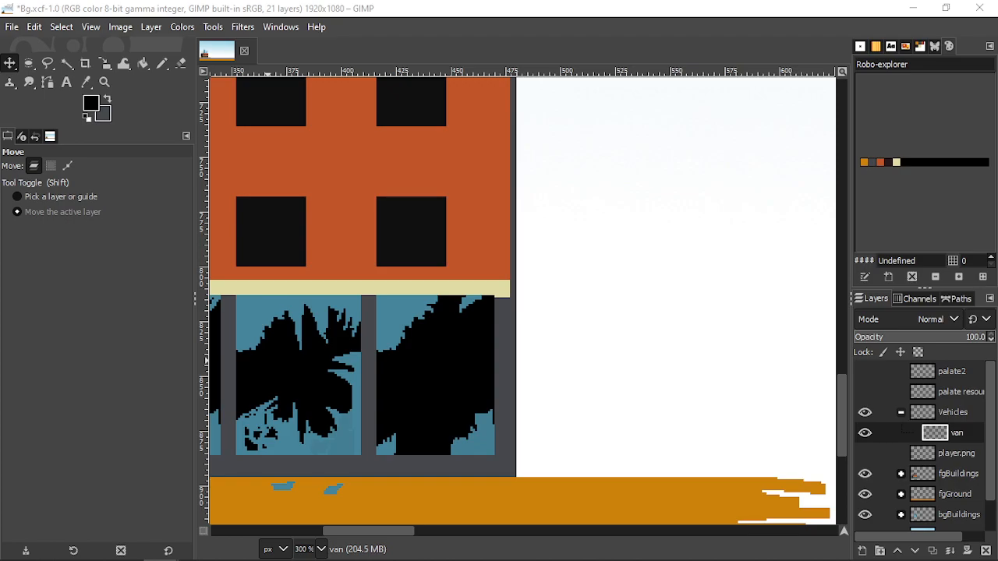
- Choose the Pencil tool and rename the van layer to vanOutline
{"action": "scroll", "coordinate": [507, 361], "scroll_direction": "down", "scroll_amount": 4}
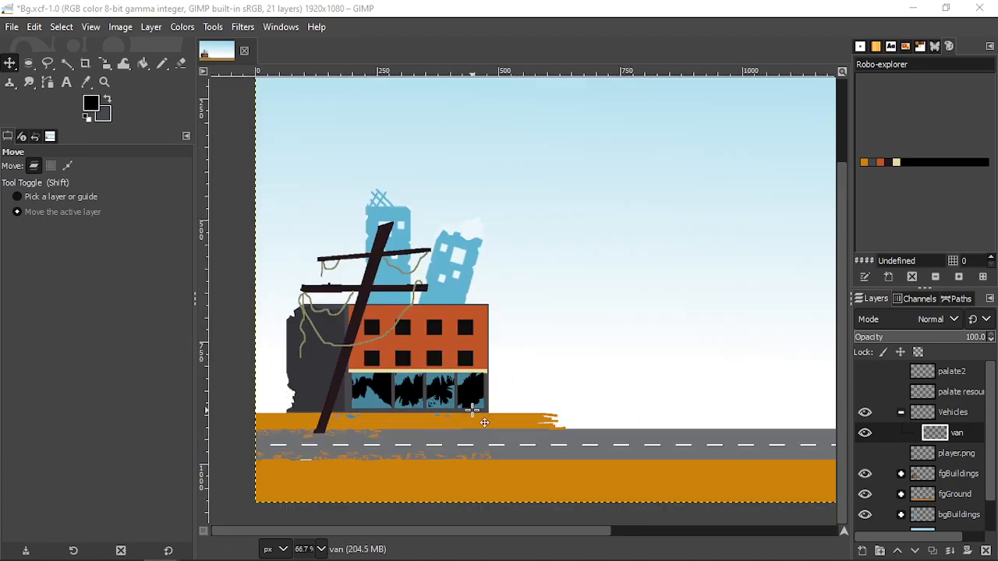
{"action": "scroll", "coordinate": [429, 415], "scroll_direction": "up", "scroll_amount": 3}
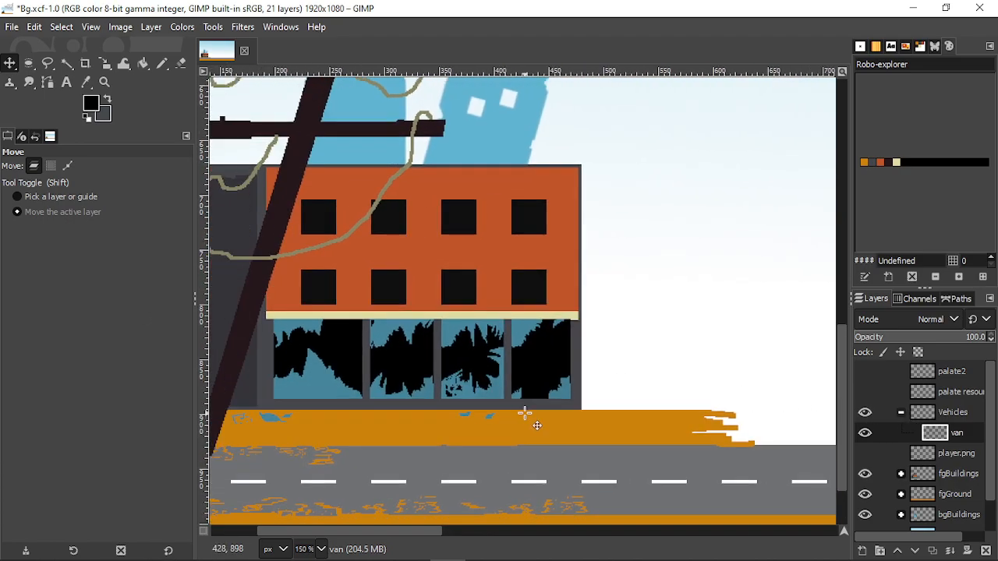
{"action": "left_click", "coordinate": [162, 63]}
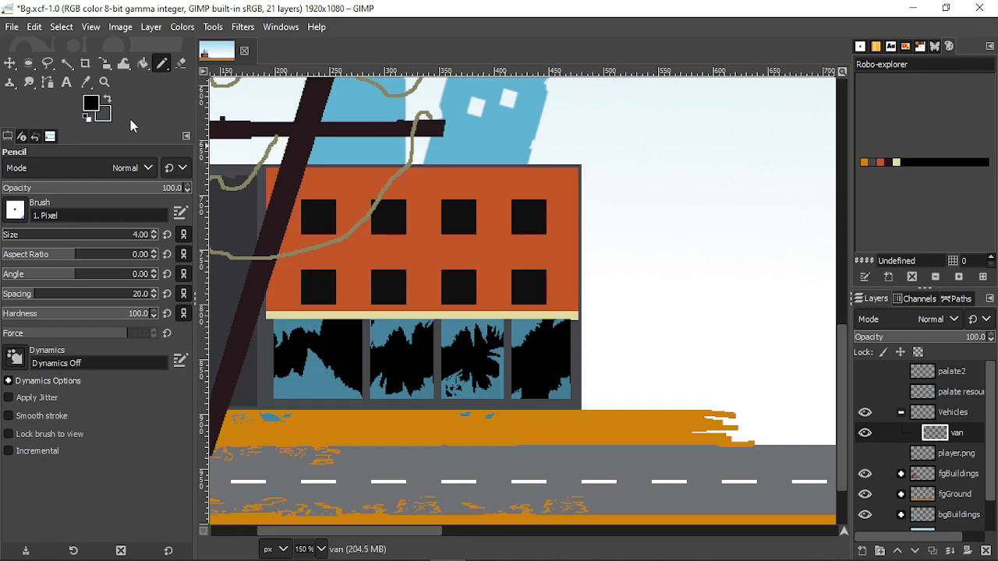
{"action": "double_click", "coordinate": [967, 434]}
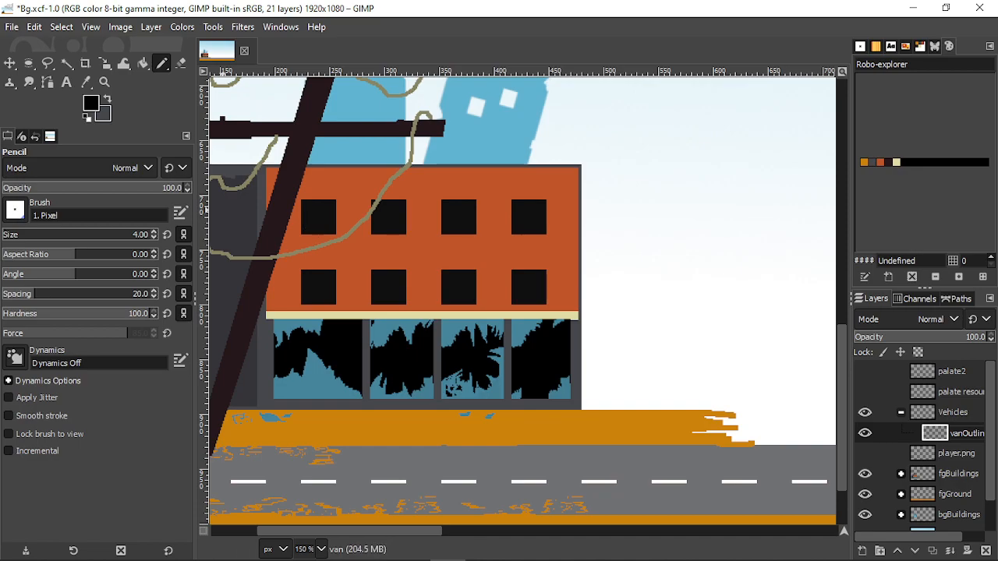
{"action": "key", "text": "Return"}
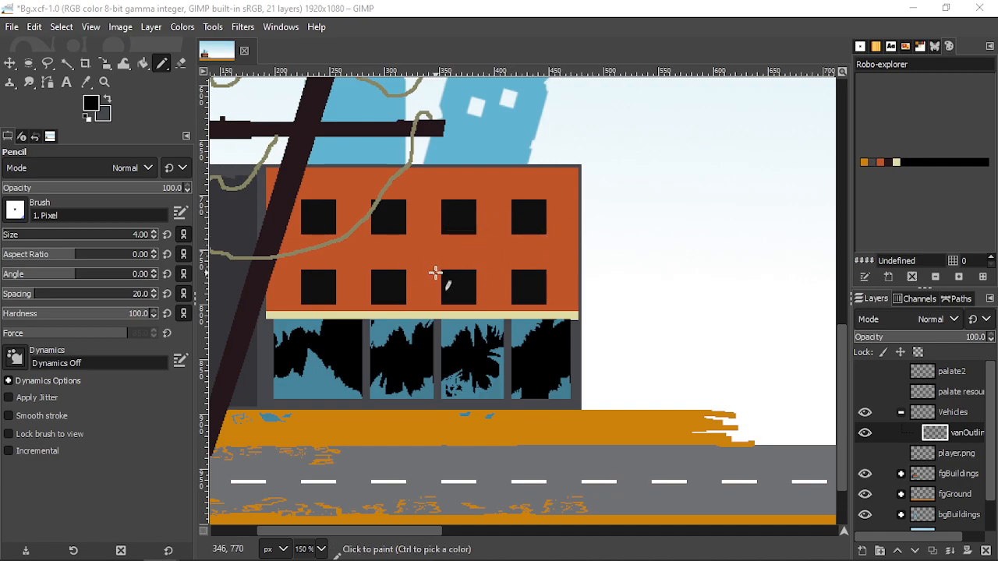
- Show the grid over the image as a guide for drawing beside the building
{"action": "scroll", "coordinate": [371, 347], "scroll_direction": "down", "scroll_amount": 2}
{"action": "scroll", "coordinate": [346, 361], "scroll_direction": "up", "scroll_amount": 2}
{"action": "left_click_drag", "start_coordinate": [332, 374], "coordinate": [508, 364]}
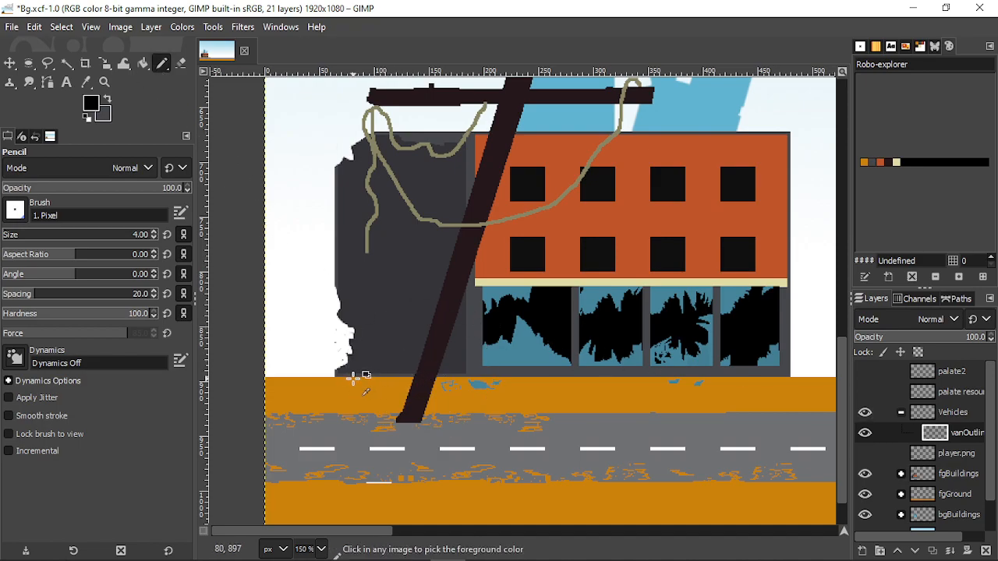
{"action": "scroll", "coordinate": [357, 378], "scroll_direction": "up", "scroll_amount": 1}
{"action": "left_click", "coordinate": [119, 27]}
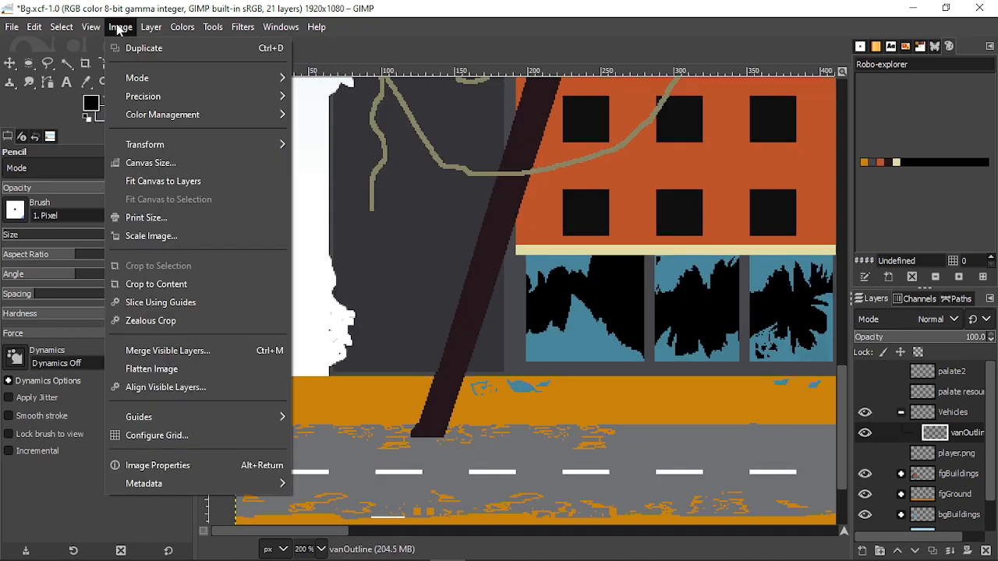
{"action": "mouse_move", "coordinate": [91, 29]}
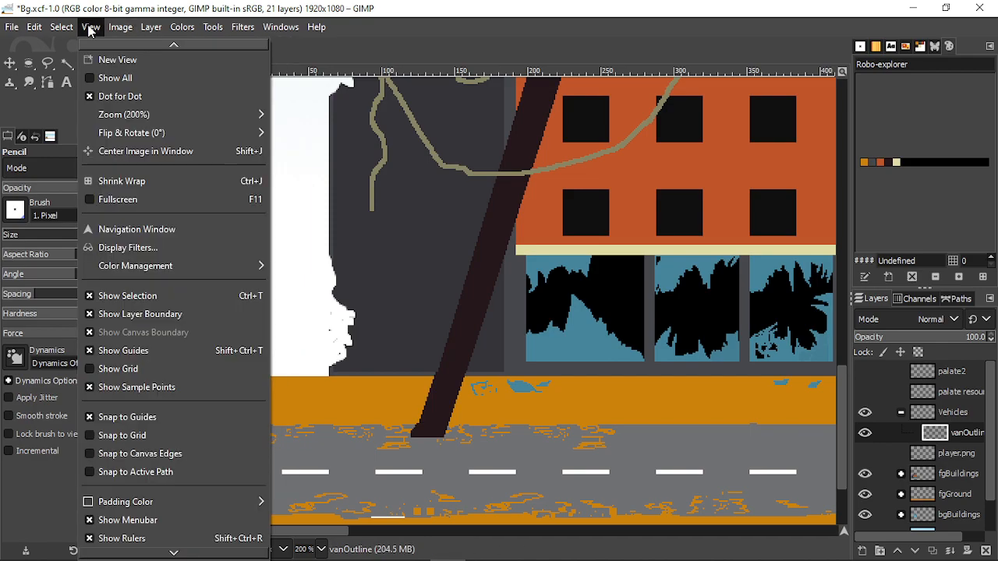
{"action": "left_click", "coordinate": [81, 372]}
{"action": "scroll", "coordinate": [429, 366], "scroll_direction": "down", "scroll_amount": 2}
{"action": "scroll", "coordinate": [423, 368], "scroll_direction": "up", "scroll_amount": 3}
{"action": "scroll", "coordinate": [422, 374], "scroll_direction": "down", "scroll_amount": 1}
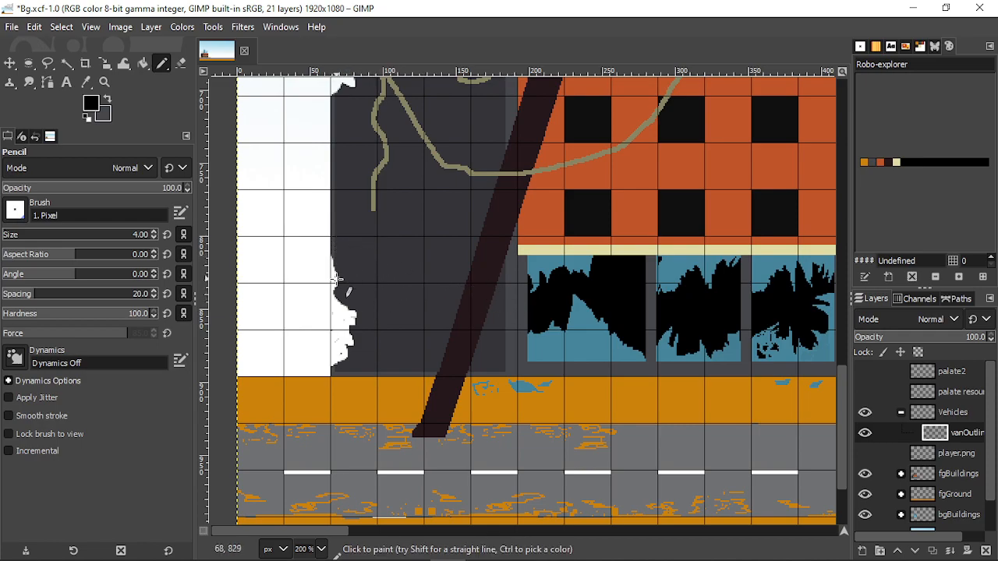
{"action": "left_click_drag", "start_coordinate": [331, 285], "coordinate": [412, 282]}
{"action": "scroll", "coordinate": [355, 290], "scroll_direction": "up", "scroll_amount": 1, "text": "ctrl"}
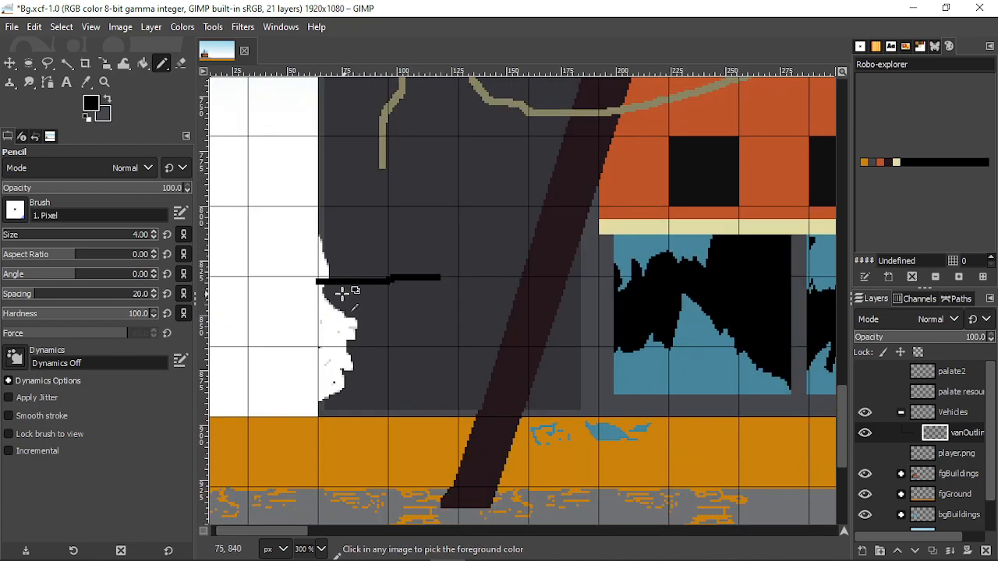
{"action": "scroll", "coordinate": [320, 281], "scroll_direction": "up", "scroll_amount": 2, "text": "ctrl"}
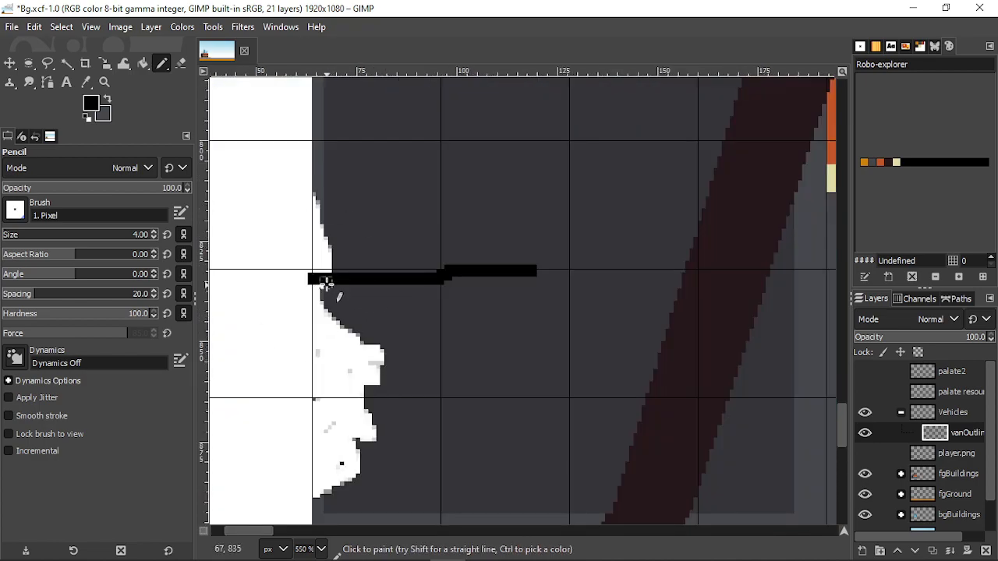
{"action": "left_click_drag", "start_coordinate": [319, 272], "coordinate": [445, 274]}
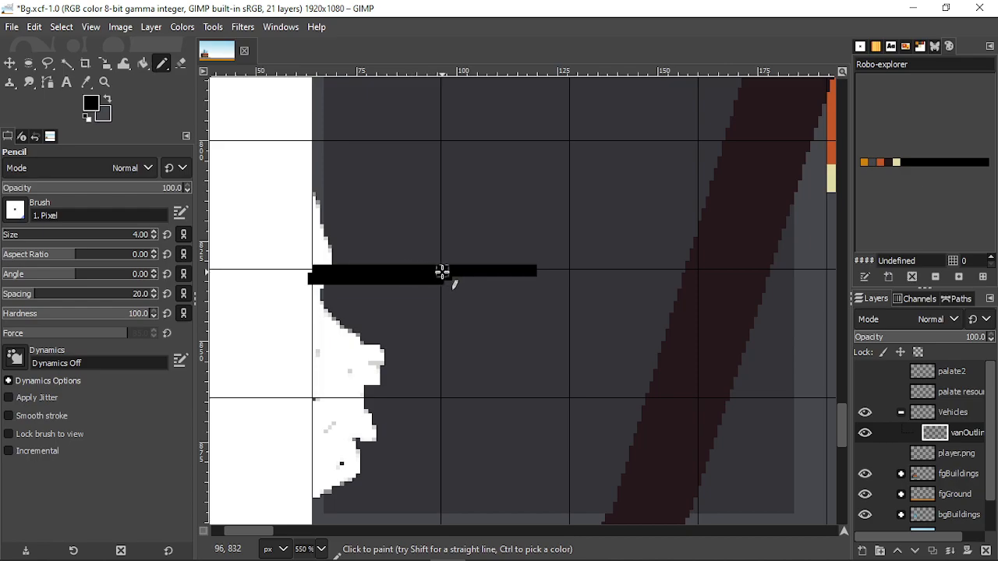
{"action": "key", "text": "ctrl+z"}
{"action": "key", "text": "ctrl+z"}
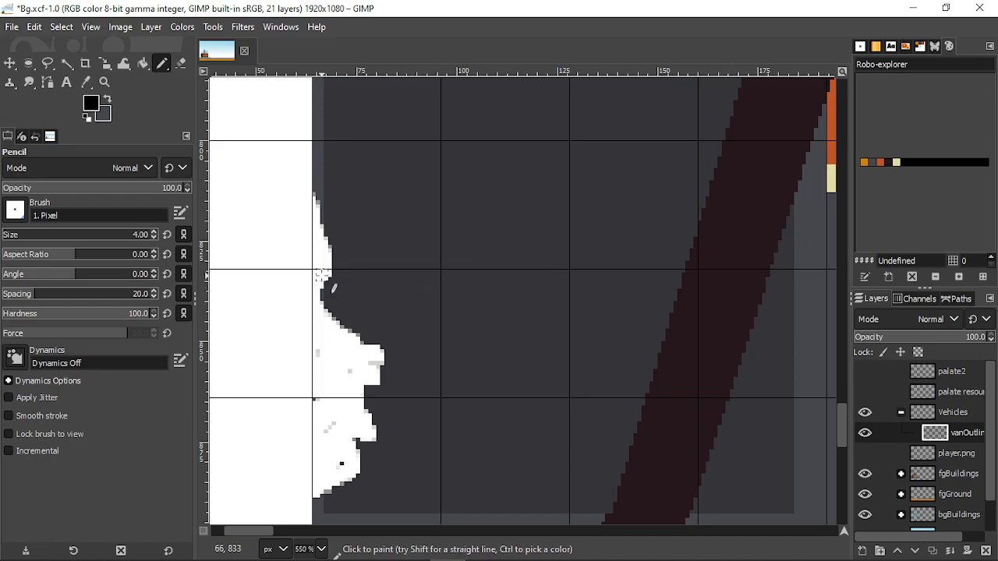
- Set the pencil size to 2 and draw a straight horizontal line about 32 px long from the building's left edge
{"action": "left_click", "coordinate": [154, 237]}
{"action": "scroll", "coordinate": [322, 269], "scroll_direction": "up", "scroll_amount": 2}
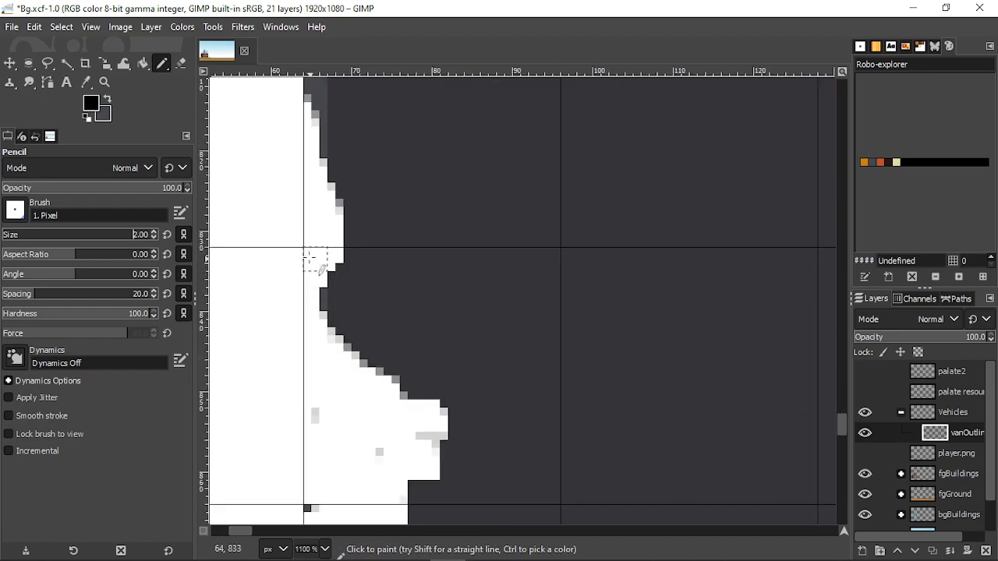
{"action": "left_click", "coordinate": [315, 259]}
{"action": "left_click", "coordinate": [557, 260], "text": "shift"}
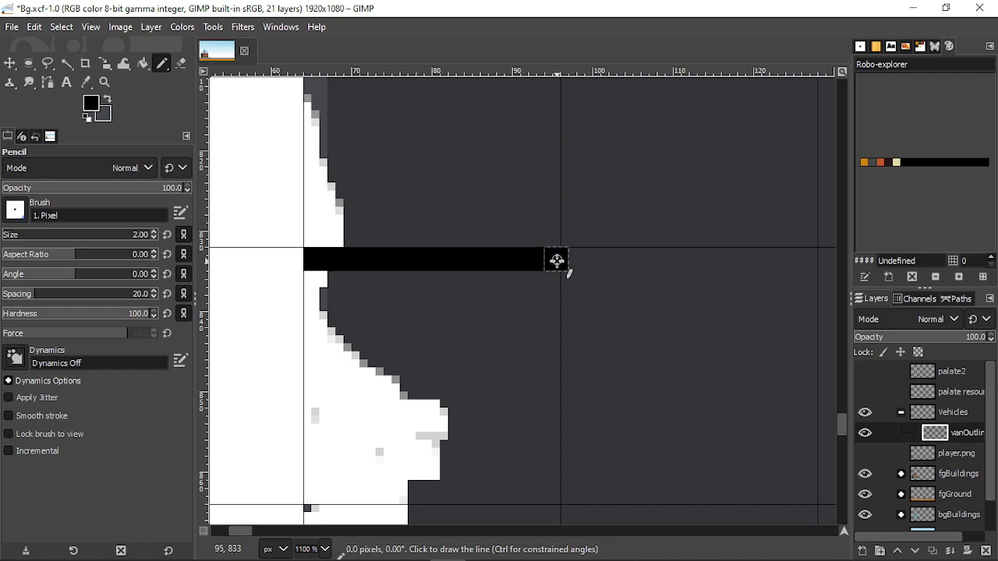
- Draw a slanted line from just below the horizontal line's left end, rising rightward past its right end
{"action": "scroll", "coordinate": [568, 305], "scroll_direction": "down", "scroll_amount": 2}
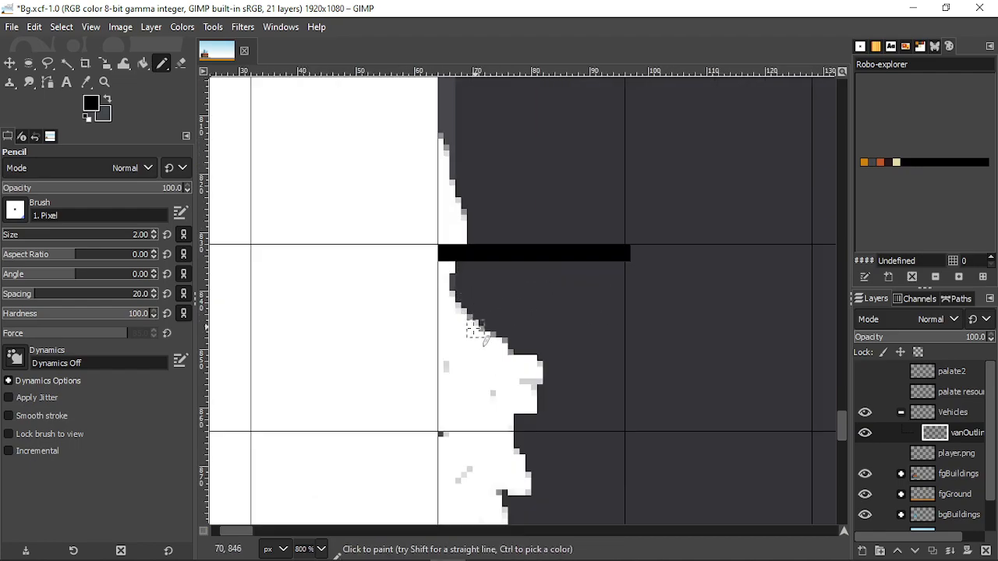
{"action": "left_click_drag", "start_coordinate": [443, 294], "coordinate": [749, 257]}
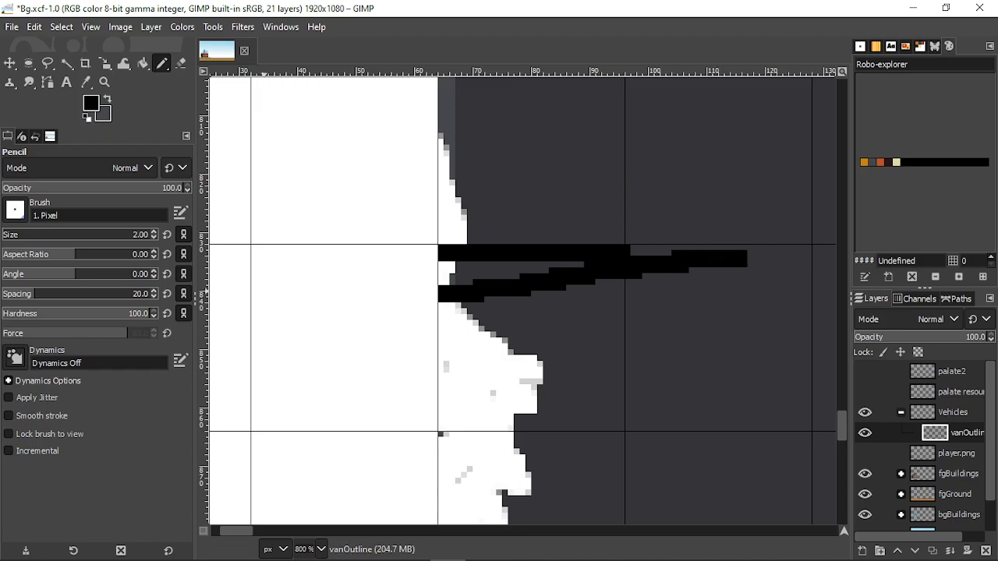
{"action": "key", "text": "alt+Tab"}
{"action": "key", "text": "alt+Tab"}
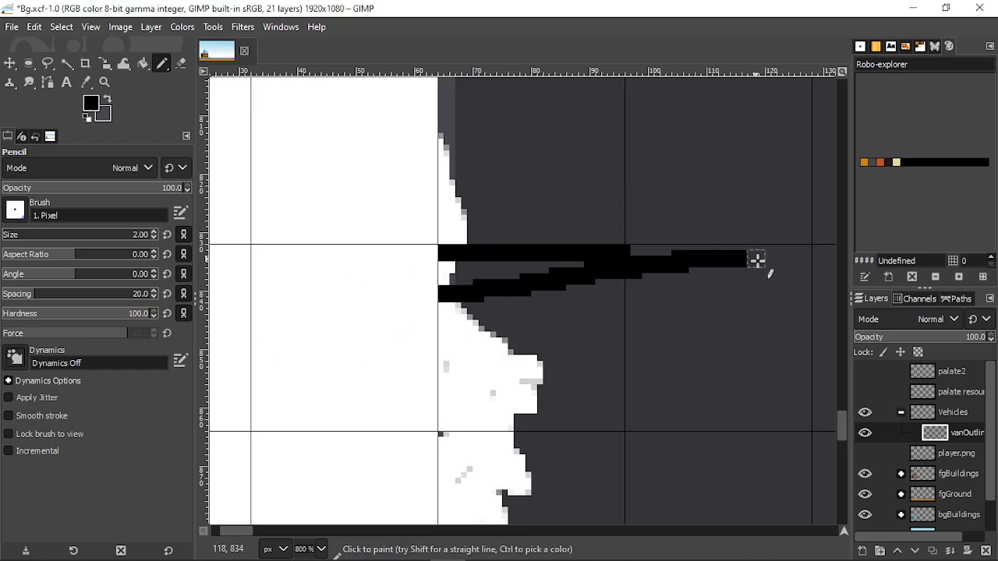
- Draw the van's left side outline from the horizontal line's left end down to the road edge
{"action": "scroll", "coordinate": [698, 281], "scroll_direction": "down", "scroll_amount": 2}
{"action": "scroll", "coordinate": [568, 310], "scroll_direction": "up", "scroll_amount": 2}
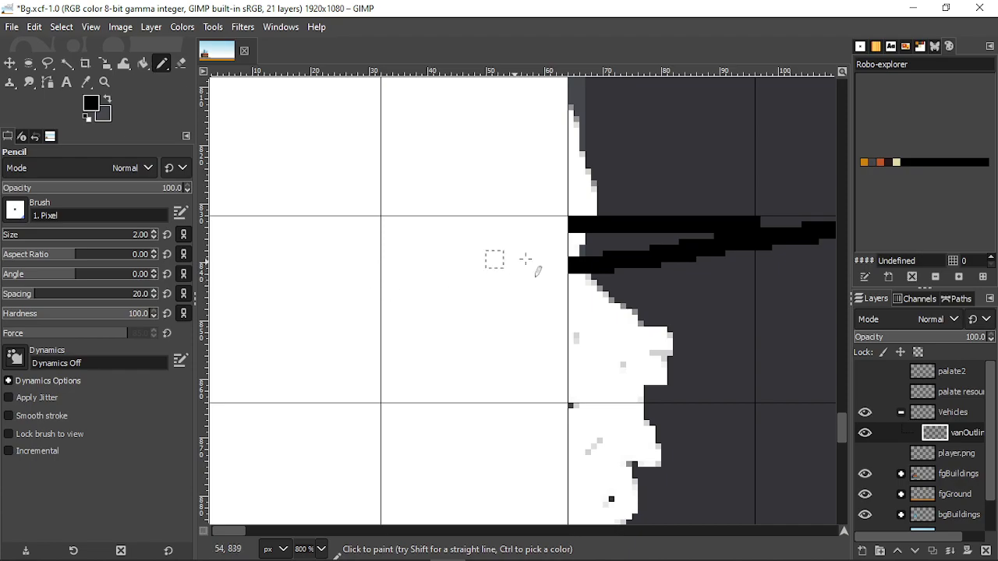
{"action": "mouse_move", "coordinate": [569, 223]}
{"action": "left_mouse_down"}
{"action": "mouse_move", "coordinate": [557, 229]}
{"action": "mouse_move", "coordinate": [555, 394]}
{"action": "left_mouse_up"}
{"action": "scroll", "coordinate": [562, 327], "scroll_direction": "down", "scroll_amount": 4, "text": "ctrl"}
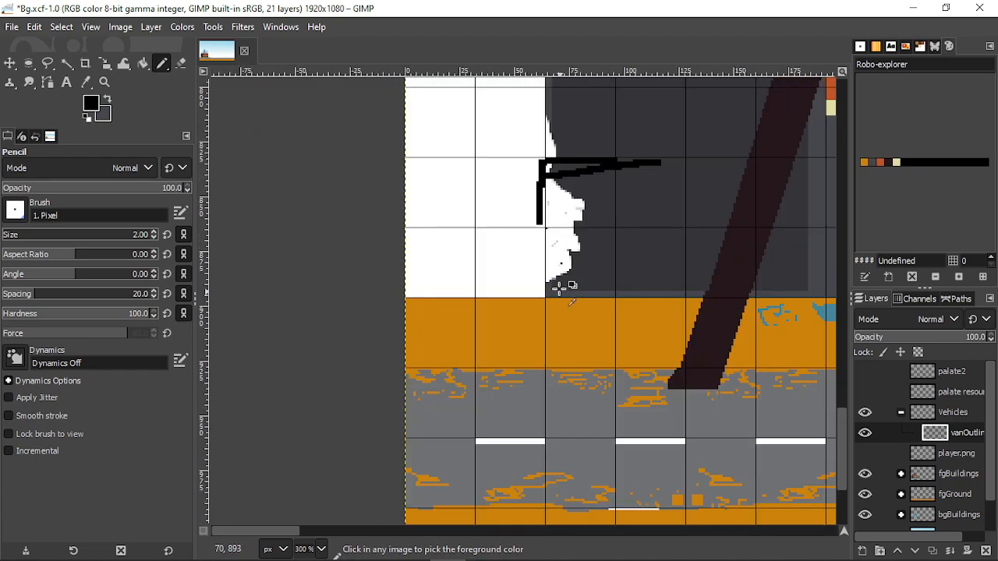
{"action": "scroll", "coordinate": [554, 273], "scroll_direction": "up", "scroll_amount": 2, "text": "ctrl"}
{"action": "mouse_move", "coordinate": [529, 187]}
{"action": "left_mouse_down"}
{"action": "mouse_move", "coordinate": [524, 266]}
{"action": "mouse_move", "coordinate": [541, 356]}
{"action": "left_mouse_up"}
{"action": "mouse_move", "coordinate": [541, 361]}
{"action": "left_mouse_down"}
{"action": "mouse_move", "coordinate": [526, 259]}
{"action": "mouse_move", "coordinate": [526, 344]}
{"action": "left_mouse_up"}
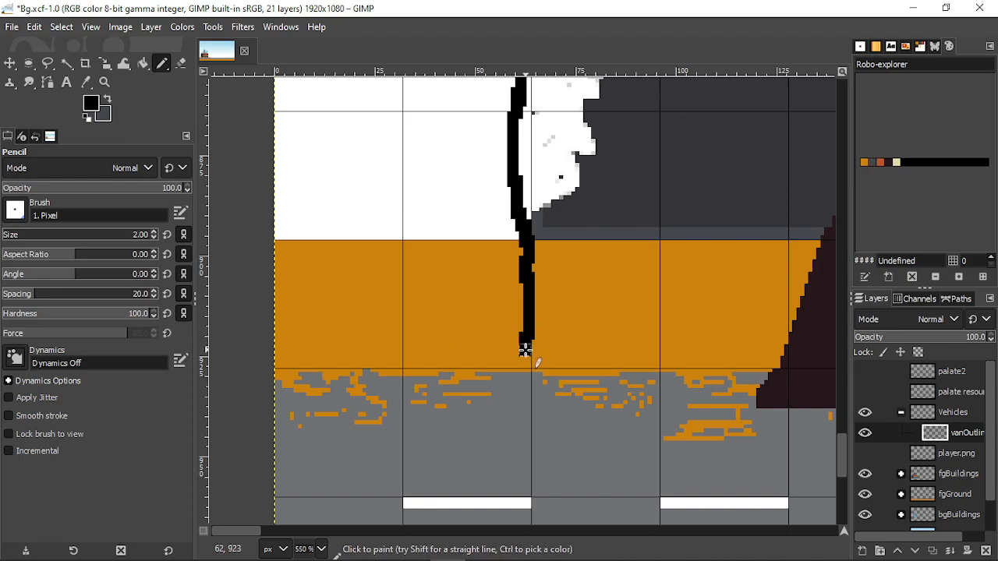
- Draw the van's short bottom edge along the road, continuing into a rounded wheel arch about 60 px wide
{"action": "mouse_move", "coordinate": [533, 367]}
{"action": "left_mouse_down"}
{"action": "mouse_move", "coordinate": [590, 367]}
{"action": "mouse_move", "coordinate": [615, 299]}
{"action": "mouse_move", "coordinate": [662, 261]}
{"action": "mouse_move", "coordinate": [718, 245]}
{"action": "mouse_move", "coordinate": [763, 247]}
{"action": "mouse_move", "coordinate": [810, 283]}
{"action": "mouse_move", "coordinate": [831, 343]}
{"action": "left_mouse_up"}
{"action": "scroll", "coordinate": [701, 328], "scroll_direction": "down", "scroll_amount": 2}
{"action": "scroll", "coordinate": [601, 319], "scroll_direction": "up", "scroll_amount": 2}
{"action": "mouse_move", "coordinate": [651, 318]}
{"action": "left_mouse_down"}
{"action": "mouse_move", "coordinate": [655, 340]}
{"action": "mouse_move", "coordinate": [711, 351]}
{"action": "left_mouse_up"}
{"action": "key", "text": "ctrl+z"}
{"action": "scroll", "coordinate": [593, 323], "scroll_direction": "down", "scroll_amount": 4}
{"action": "scroll", "coordinate": [581, 316], "scroll_direction": "up", "scroll_amount": 3}
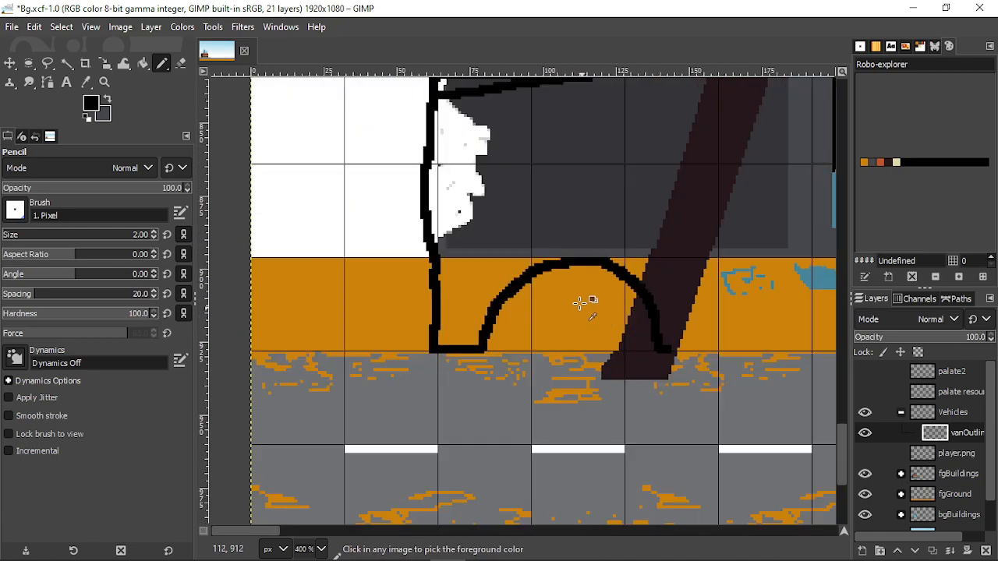
- Reduce the pencil size to 1 and draw the left half and top of a thin tyre outline inside the wheel arch
{"action": "scroll", "coordinate": [535, 357], "scroll_direction": "up", "scroll_amount": 1}
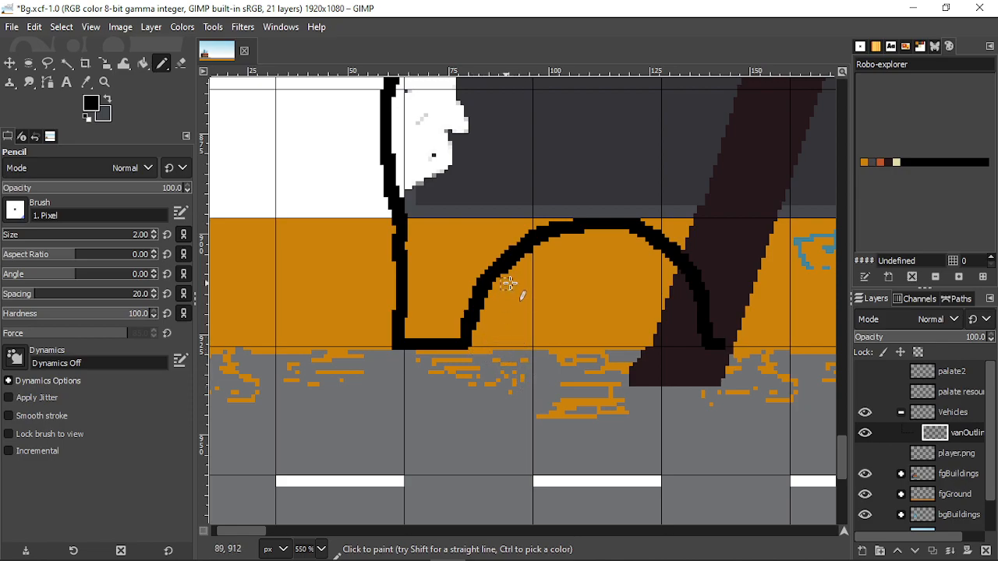
{"action": "scroll", "coordinate": [506, 285], "scroll_direction": "up", "scroll_amount": 2}
{"action": "key", "text": "bracketleft"}
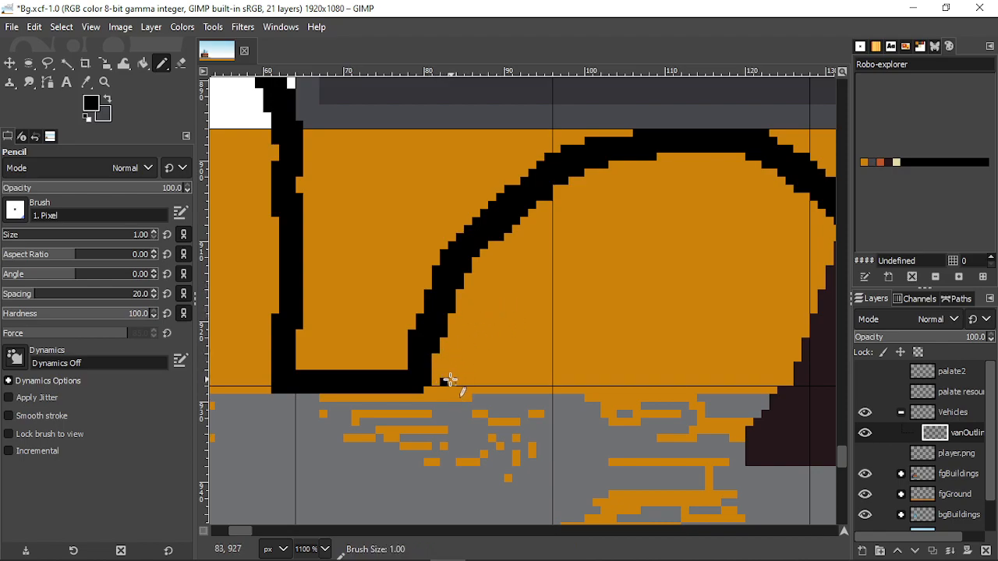
{"action": "mouse_move", "coordinate": [447, 371]}
{"action": "left_mouse_down"}
{"action": "mouse_move", "coordinate": [501, 279]}
{"action": "mouse_move", "coordinate": [570, 203]}
{"action": "mouse_move", "coordinate": [656, 173]}
{"action": "mouse_move", "coordinate": [741, 180]}
{"action": "left_mouse_up"}
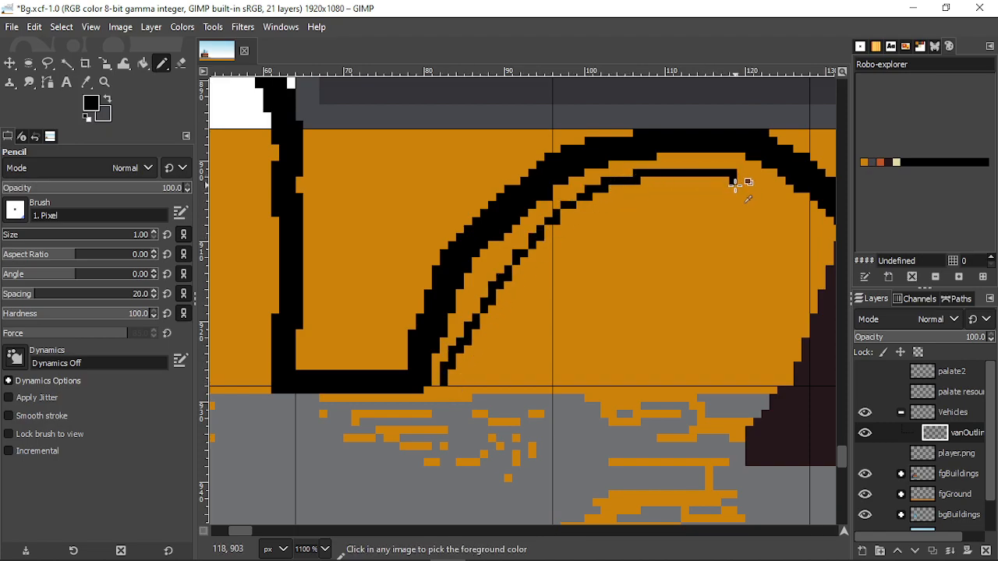
{"action": "scroll", "coordinate": [742, 180], "scroll_direction": "down", "scroll_amount": 2, "text": "ctrl"}
{"action": "scroll", "coordinate": [401, 341], "scroll_direction": "right", "scroll_amount": 3}
{"action": "scroll", "coordinate": [459, 287], "scroll_direction": "up", "scroll_amount": 3, "text": "ctrl"}
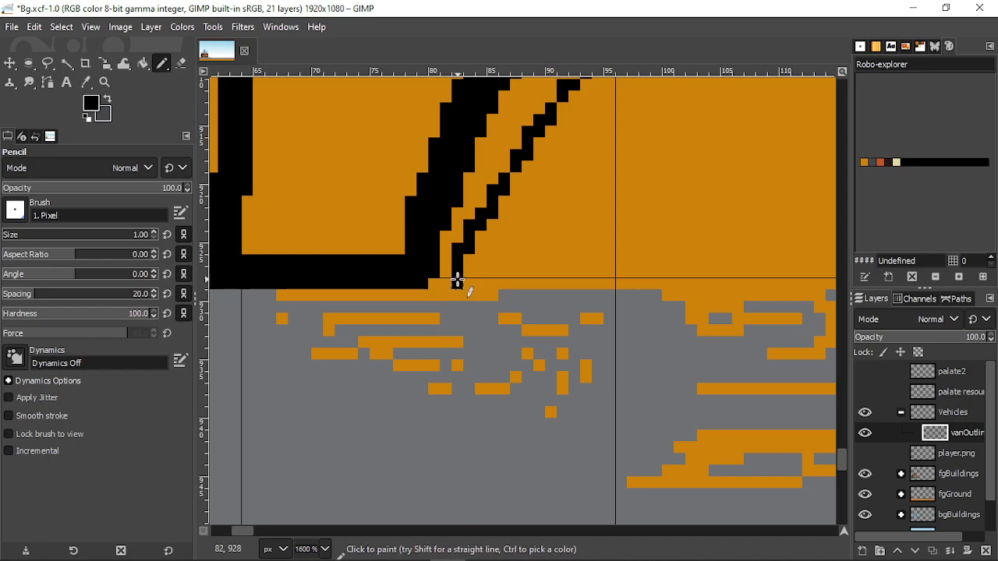
- Complete the right half of the thin tyre outline down to the wheel arch's right foot
{"action": "scroll", "coordinate": [566, 310], "scroll_direction": "down", "scroll_amount": 2, "text": "ctrl"}
{"action": "left_click_drag", "start_coordinate": [637, 319], "coordinate": [341, 369]}
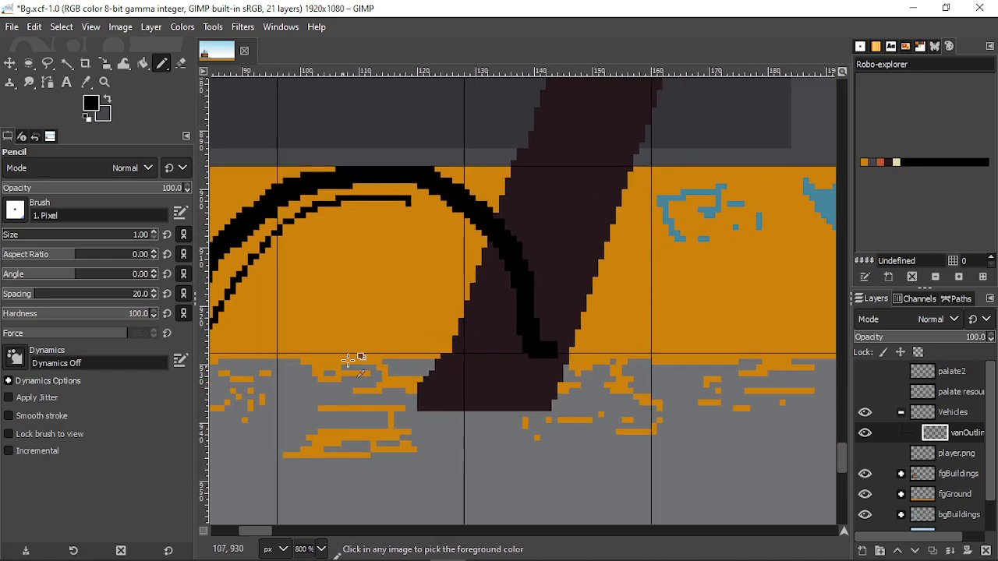
{"action": "scroll", "coordinate": [340, 259], "scroll_direction": "up", "scroll_amount": 1, "text": "ctrl"}
{"action": "mouse_move", "coordinate": [439, 181]}
{"action": "left_mouse_down"}
{"action": "mouse_move", "coordinate": [514, 226]}
{"action": "mouse_move", "coordinate": [549, 281]}
{"action": "mouse_move", "coordinate": [574, 379]}
{"action": "mouse_move", "coordinate": [585, 396]}
{"action": "mouse_move", "coordinate": [603, 396]}
{"action": "left_mouse_up"}
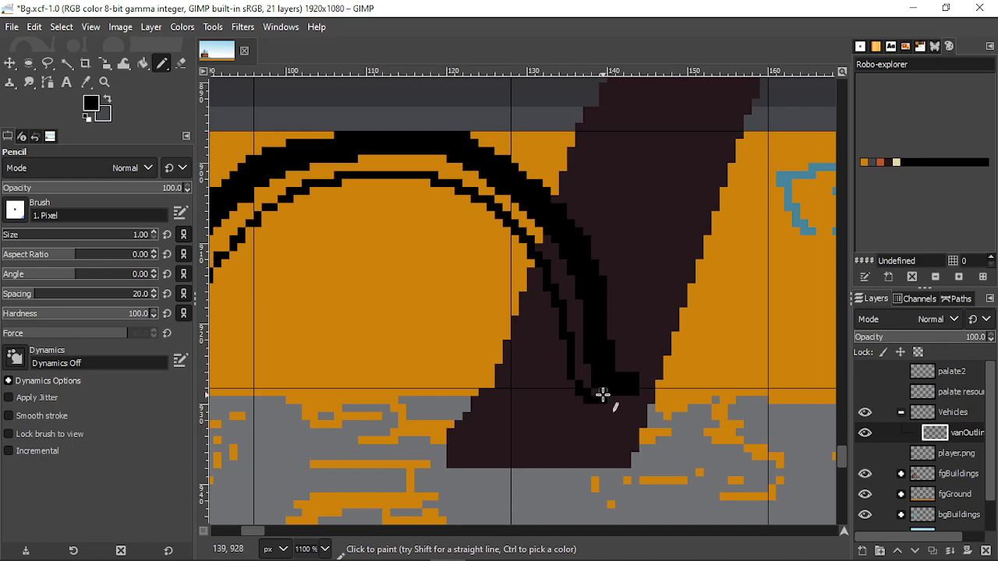
- Draw the tyre's lower left corner and the start of its flat bottom edge on the road
{"action": "scroll", "coordinate": [323, 367], "scroll_direction": "down", "scroll_amount": 2, "text": "ctrl"}
{"action": "scroll", "coordinate": [496, 225], "scroll_direction": "up", "scroll_amount": 2, "text": "ctrl"}
{"action": "left_click_drag", "start_coordinate": [315, 288], "coordinate": [472, 308]}
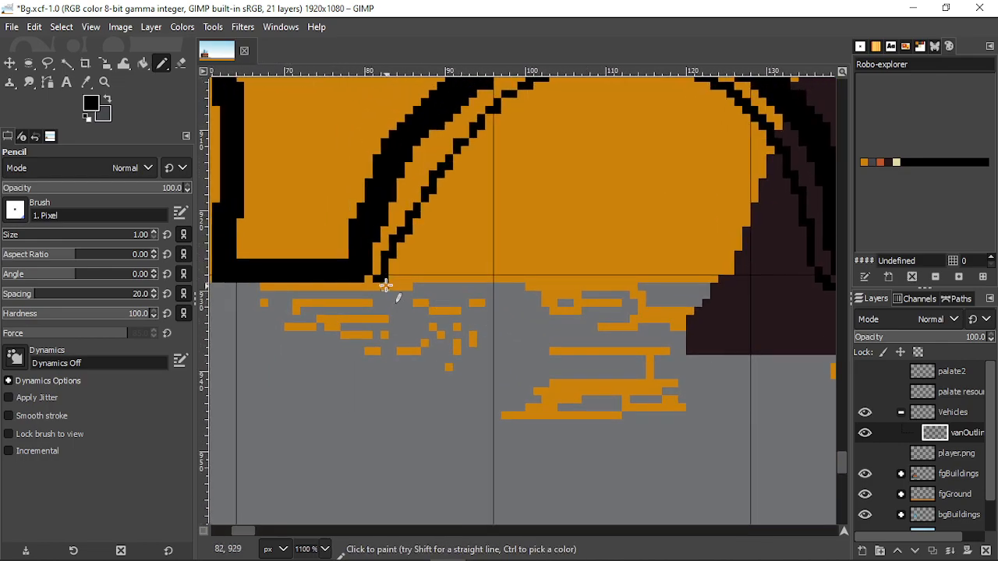
{"action": "mouse_move", "coordinate": [385, 286]}
{"action": "left_mouse_down"}
{"action": "mouse_move", "coordinate": [403, 303]}
{"action": "mouse_move", "coordinate": [528, 312]}
{"action": "left_mouse_up"}
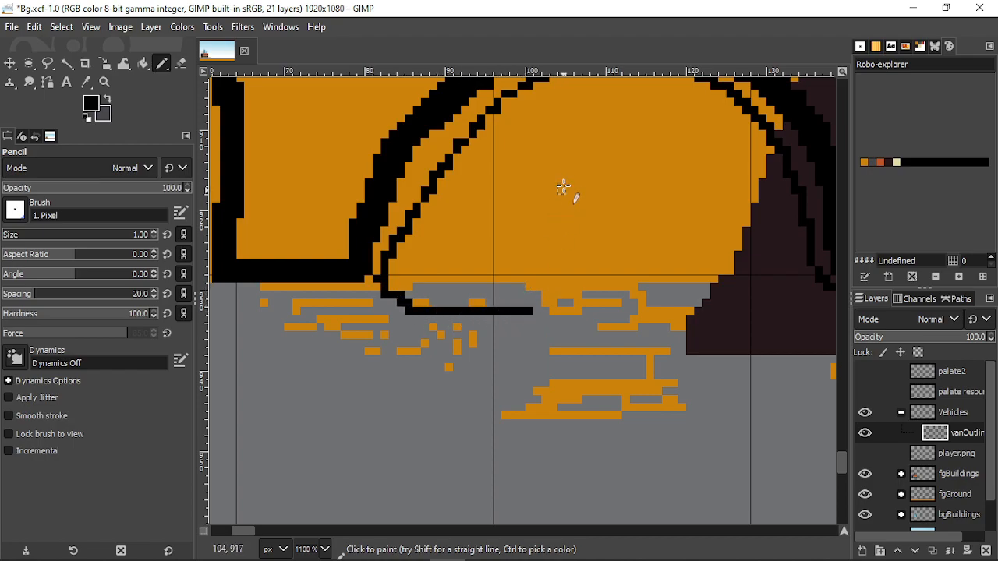
- Draw an inner rim arc inside the tyre outline, redrawing it from right to left after undoing the first version
{"action": "mouse_move", "coordinate": [571, 125]}
{"action": "left_mouse_down"}
{"action": "mouse_move", "coordinate": [523, 170]}
{"action": "mouse_move", "coordinate": [507, 251]}
{"action": "left_mouse_up"}
{"action": "mouse_move", "coordinate": [475, 304]}
{"action": "left_mouse_down"}
{"action": "mouse_move", "coordinate": [468, 282]}
{"action": "mouse_move", "coordinate": [490, 194]}
{"action": "mouse_move", "coordinate": [560, 132]}
{"action": "mouse_move", "coordinate": [647, 129]}
{"action": "mouse_move", "coordinate": [719, 156]}
{"action": "mouse_move", "coordinate": [758, 201]}
{"action": "mouse_move", "coordinate": [768, 284]}
{"action": "left_mouse_up"}
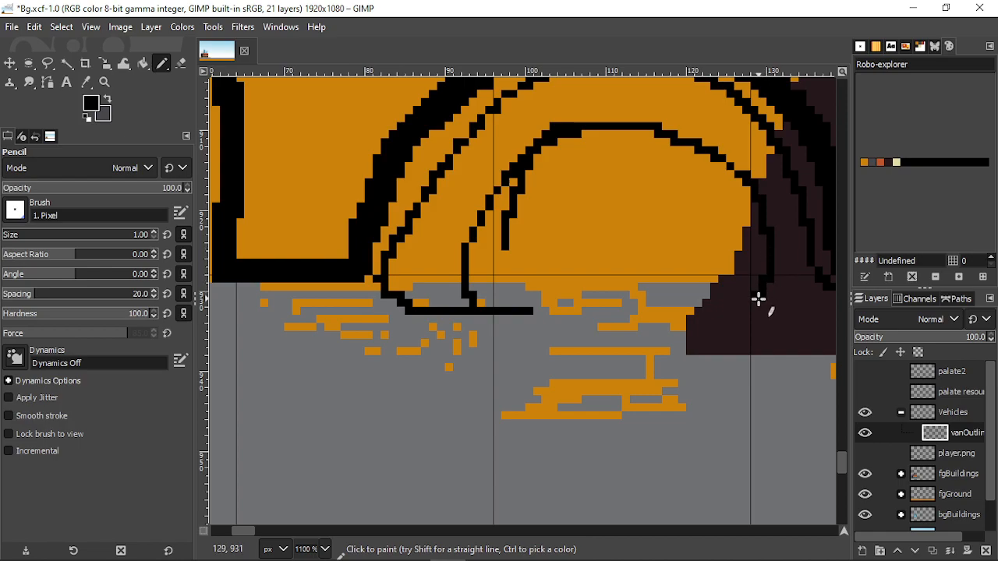
{"action": "key", "text": "ctrl+z"}
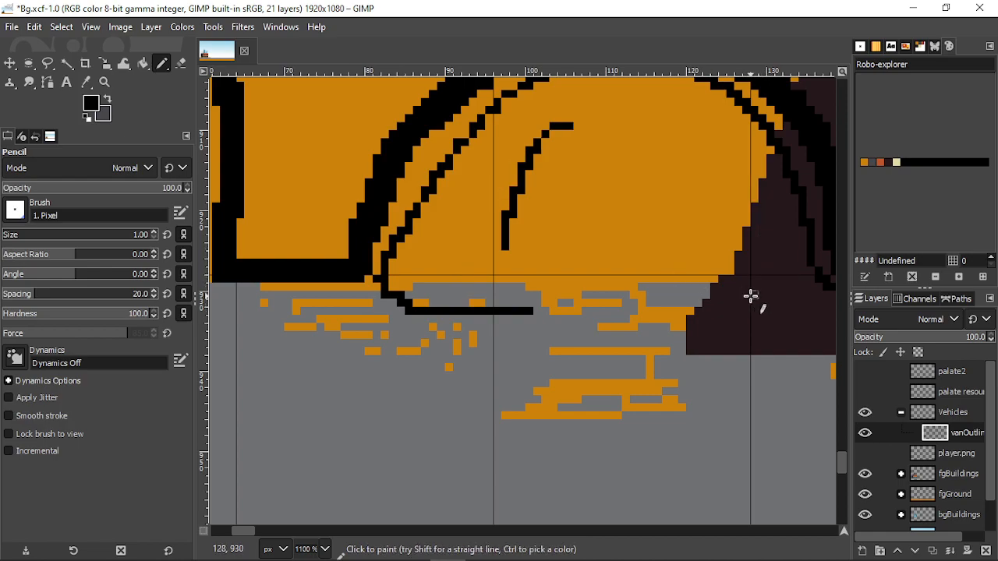
{"action": "mouse_move", "coordinate": [761, 293]}
{"action": "left_mouse_down"}
{"action": "mouse_move", "coordinate": [753, 211]}
{"action": "mouse_move", "coordinate": [717, 158]}
{"action": "mouse_move", "coordinate": [631, 126]}
{"action": "mouse_move", "coordinate": [550, 130]}
{"action": "mouse_move", "coordinate": [490, 166]}
{"action": "mouse_move", "coordinate": [458, 226]}
{"action": "mouse_move", "coordinate": [449, 272]}
{"action": "mouse_move", "coordinate": [457, 305]}
{"action": "left_mouse_up"}
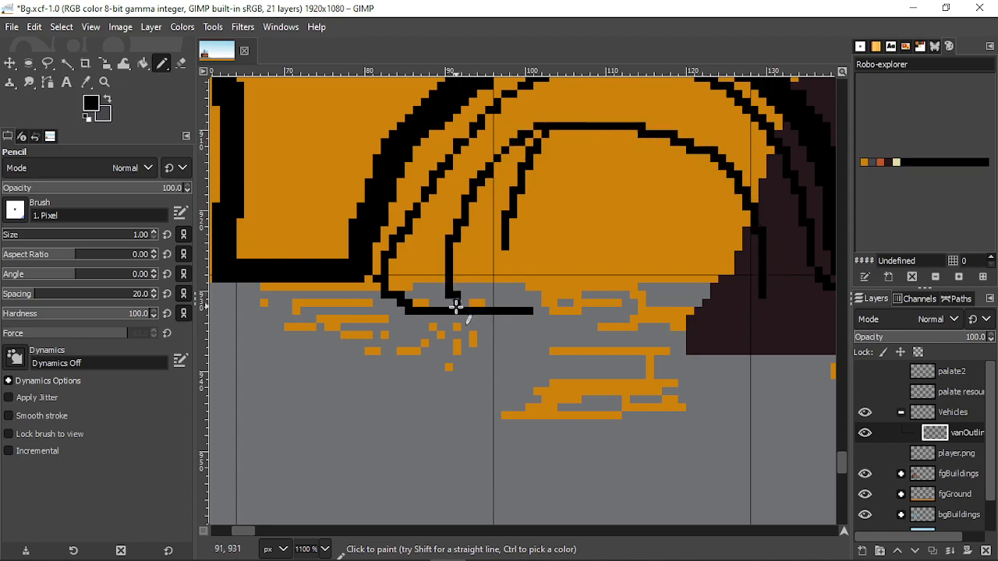
{"action": "scroll", "coordinate": [460, 305], "scroll_direction": "down", "scroll_amount": 4}
{"action": "scroll", "coordinate": [545, 290], "scroll_direction": "up", "scroll_amount": 4}
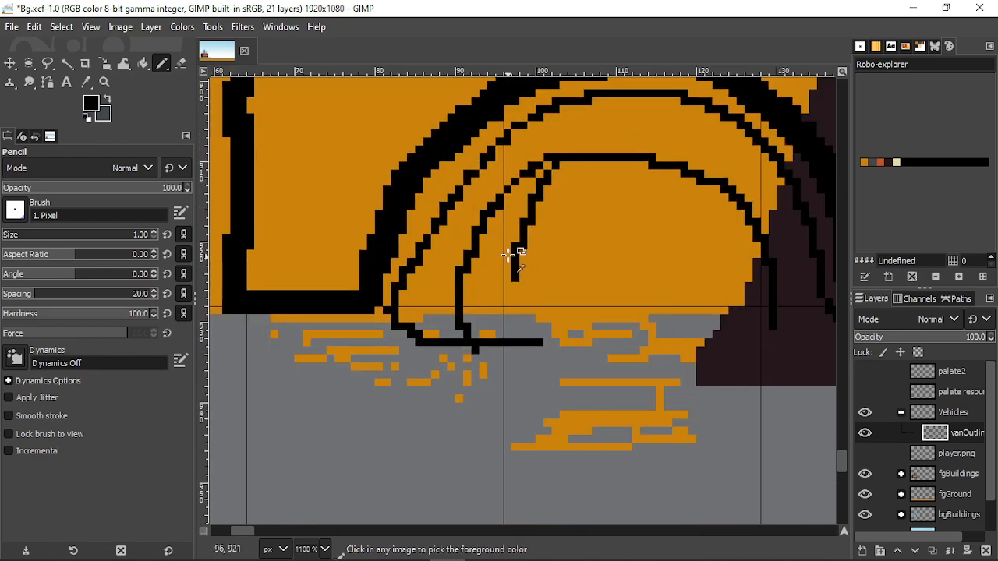
- Erase the stray slanted pixel line inside the wheel's inner rim arc with the 1-pixel eraser
{"action": "left_click", "coordinate": [180, 64]}
{"action": "scroll", "coordinate": [491, 250], "scroll_direction": "up", "scroll_amount": 2}
{"action": "mouse_move", "coordinate": [544, 319]}
{"action": "left_mouse_down"}
{"action": "mouse_move", "coordinate": [550, 219]}
{"action": "mouse_move", "coordinate": [546, 293]}
{"action": "mouse_move", "coordinate": [536, 265]}
{"action": "mouse_move", "coordinate": [549, 200]}
{"action": "mouse_move", "coordinate": [552, 228]}
{"action": "mouse_move", "coordinate": [632, 103]}
{"action": "left_mouse_up"}
{"action": "scroll", "coordinate": [609, 161], "scroll_direction": "down", "scroll_amount": 3}
{"action": "scroll", "coordinate": [472, 325], "scroll_direction": "up", "scroll_amount": 2}
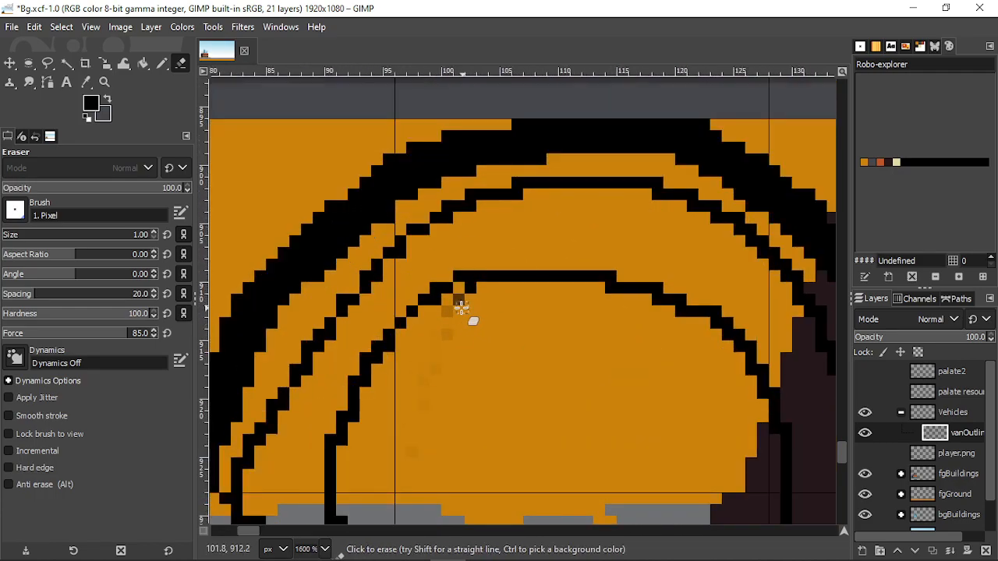
{"action": "left_click_drag", "start_coordinate": [477, 294], "coordinate": [460, 314]}
{"action": "scroll", "coordinate": [452, 331], "scroll_direction": "down", "scroll_amount": 4}
{"action": "scroll", "coordinate": [473, 328], "scroll_direction": "up", "scroll_amount": 2}
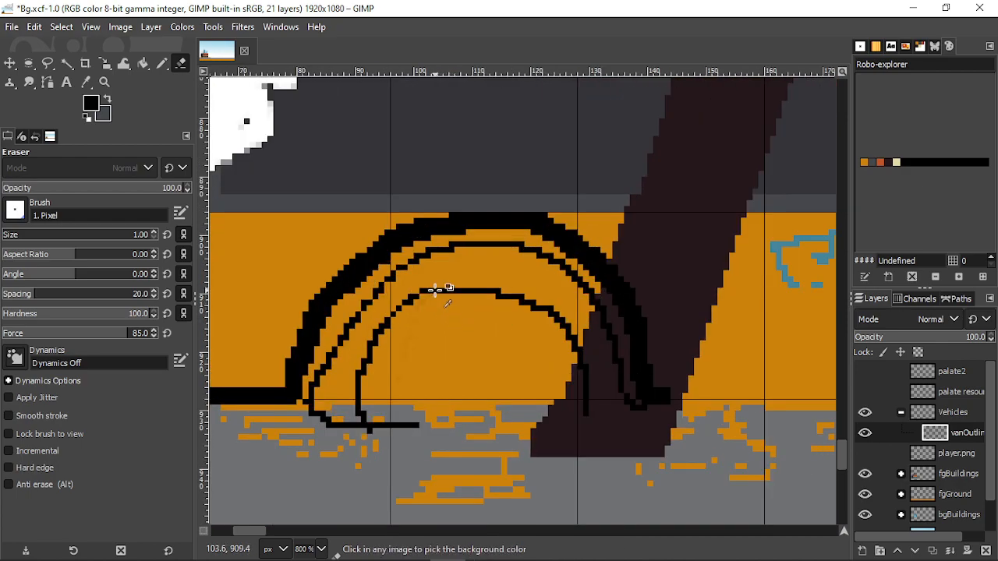
- Set the pencil size to 2 and extend the van's roof line straight and horizontal to about x = 190
{"action": "scroll", "coordinate": [435, 290], "scroll_direction": "down", "scroll_amount": 3}
{"action": "key", "text": "n"}
{"action": "scroll", "coordinate": [474, 270], "scroll_direction": "down", "scroll_amount": 2}
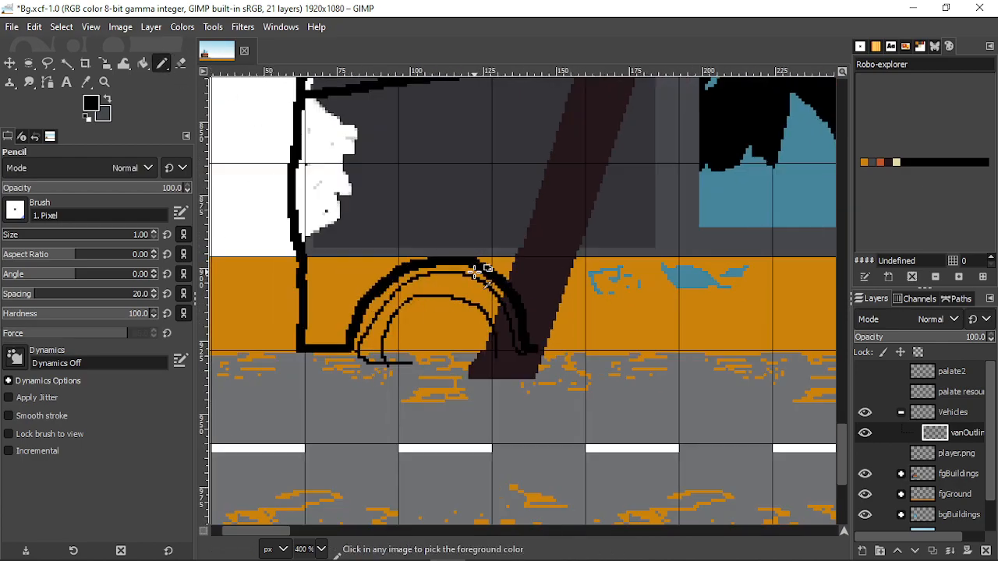
{"action": "scroll", "coordinate": [448, 174], "scroll_direction": "up", "scroll_amount": 4}
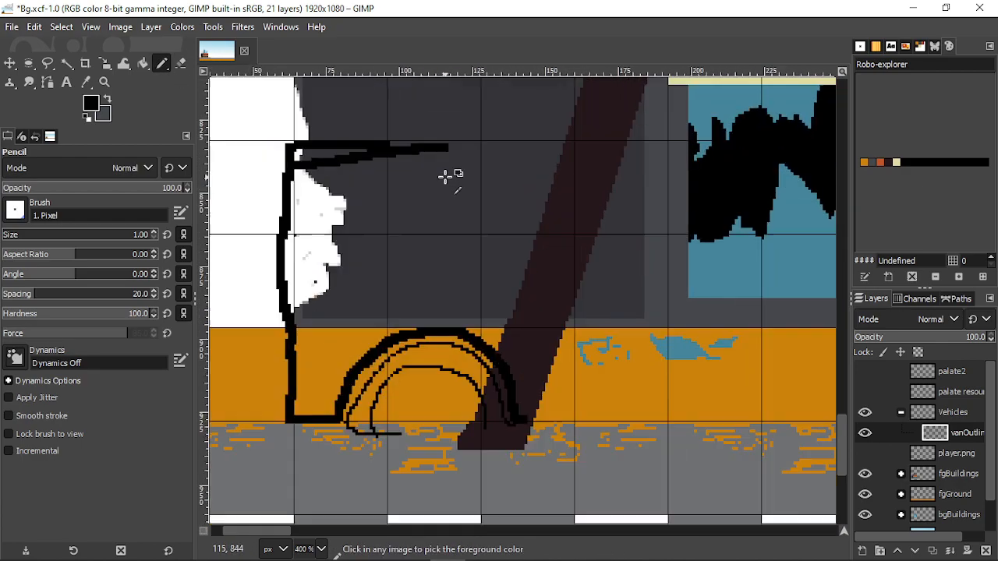
{"action": "key", "text": "bracketright"}
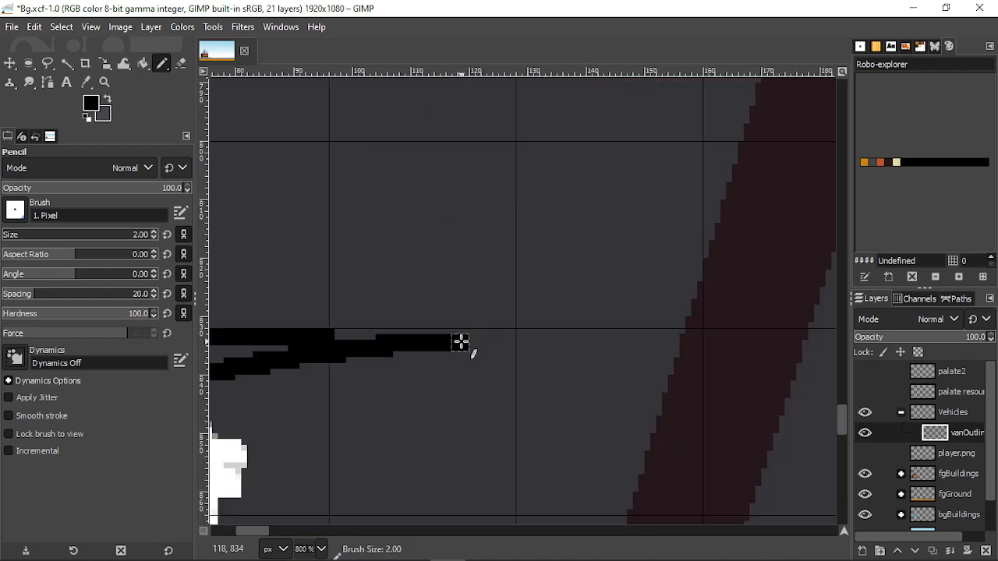
{"action": "left_click", "coordinate": [345, 337], "text": "shift"}
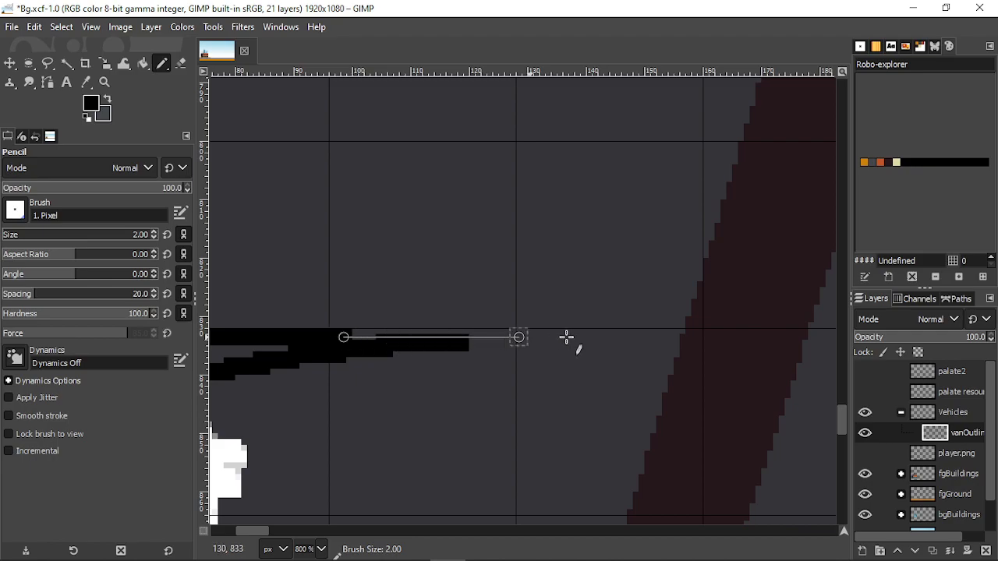
{"action": "left_click", "coordinate": [683, 338], "text": "shift"}
{"action": "left_click_drag", "start_coordinate": [741, 347], "coordinate": [454, 258]}
{"action": "scroll", "coordinate": [454, 258], "scroll_direction": "down", "scroll_amount": 1}
{"action": "scroll", "coordinate": [454, 258], "scroll_direction": "up", "scroll_amount": 2}
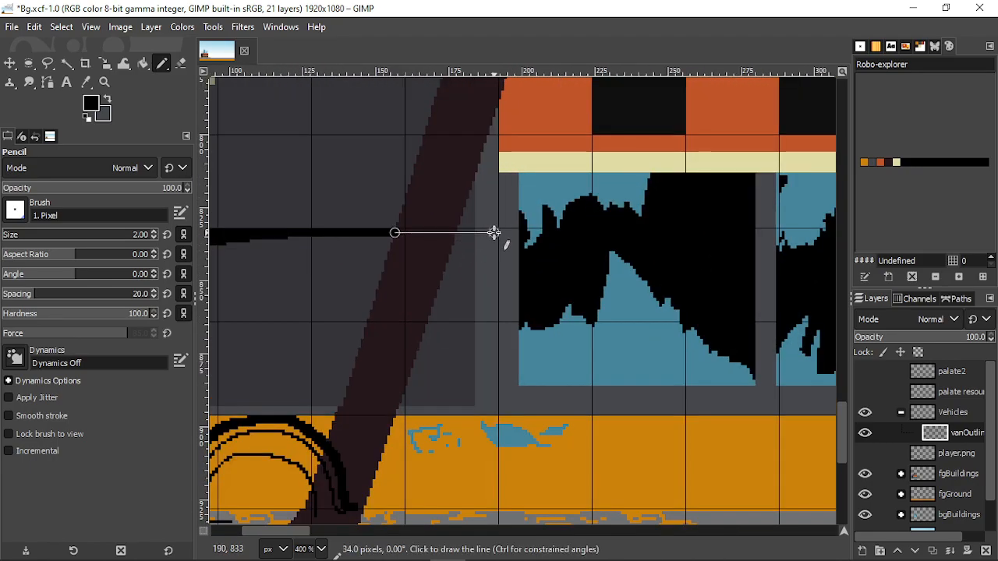
{"action": "left_click", "coordinate": [495, 232], "text": "shift"}
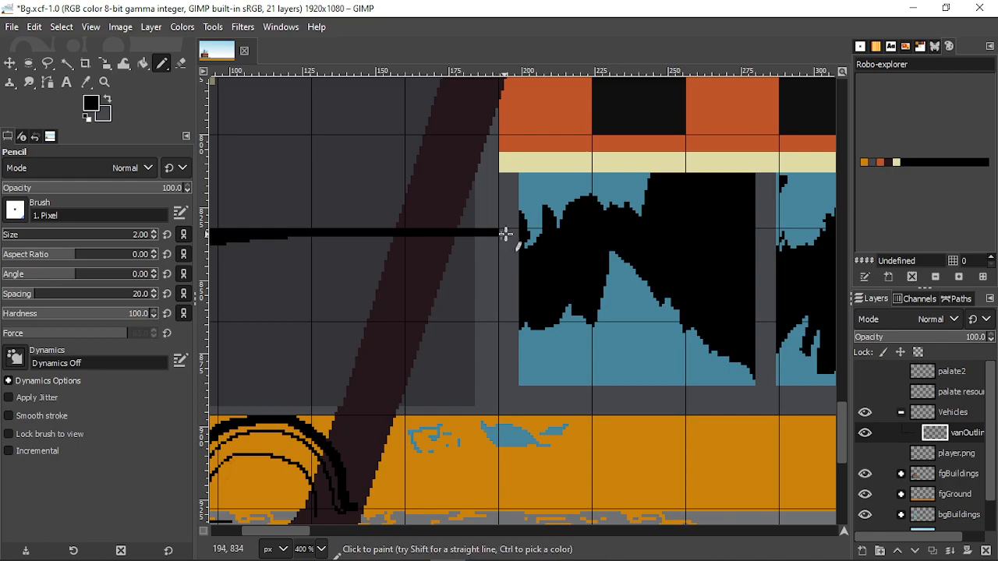
- Show the player.png layer, compare the character with the van outline, and move player.png above the Vehicles group
{"action": "left_click", "coordinate": [864, 462]}
{"action": "scroll", "coordinate": [457, 356], "scroll_direction": "down", "scroll_amount": 3}
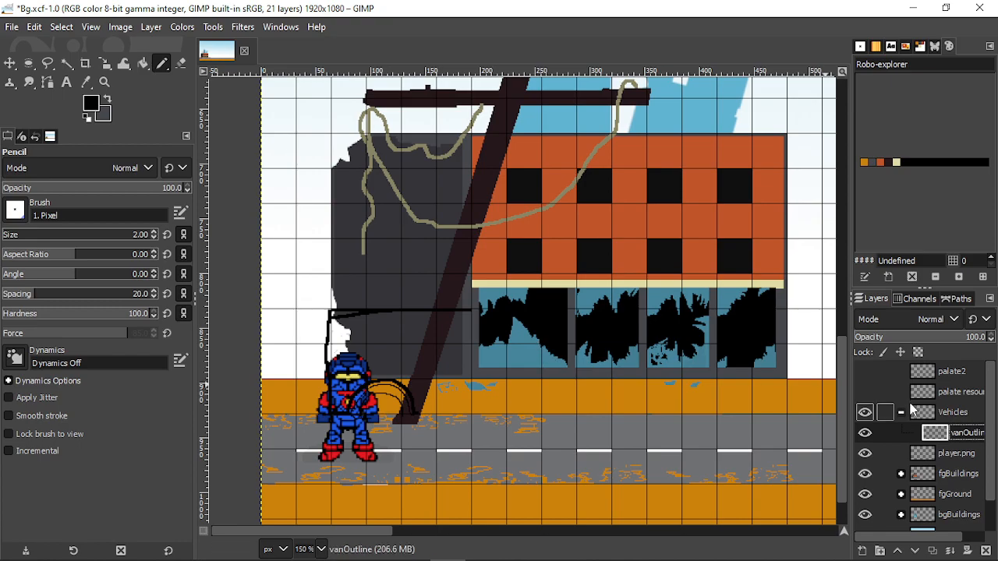
{"action": "left_click", "coordinate": [866, 432]}
{"action": "scroll", "coordinate": [367, 351], "scroll_direction": "up", "scroll_amount": 2}
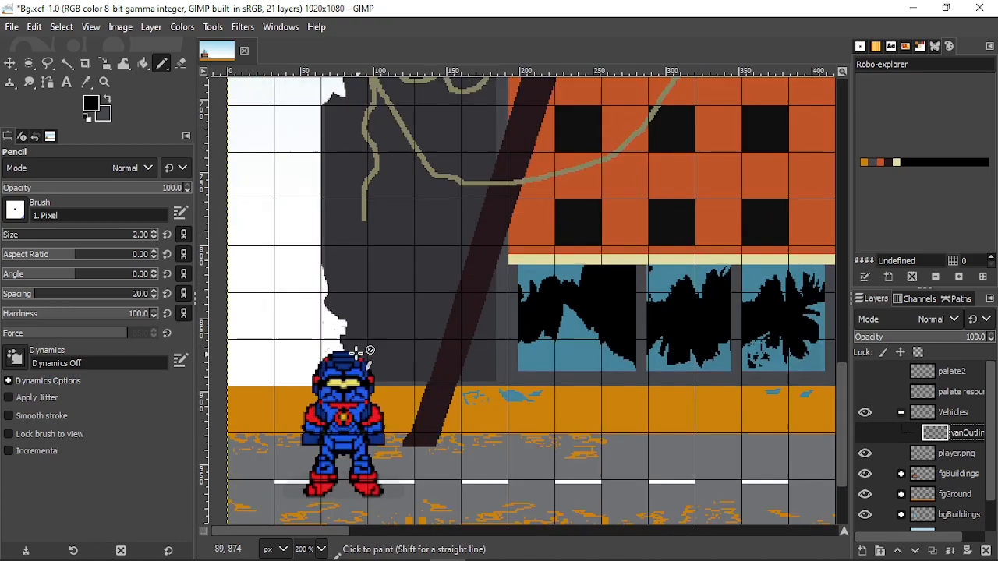
{"action": "left_click", "coordinate": [865, 433]}
{"action": "left_click_drag", "start_coordinate": [947, 454], "coordinate": [949, 411]}
{"action": "scroll", "coordinate": [457, 369], "scroll_direction": "down", "scroll_amount": 2}
{"action": "scroll", "coordinate": [461, 370], "scroll_direction": "up", "scroll_amount": 2}
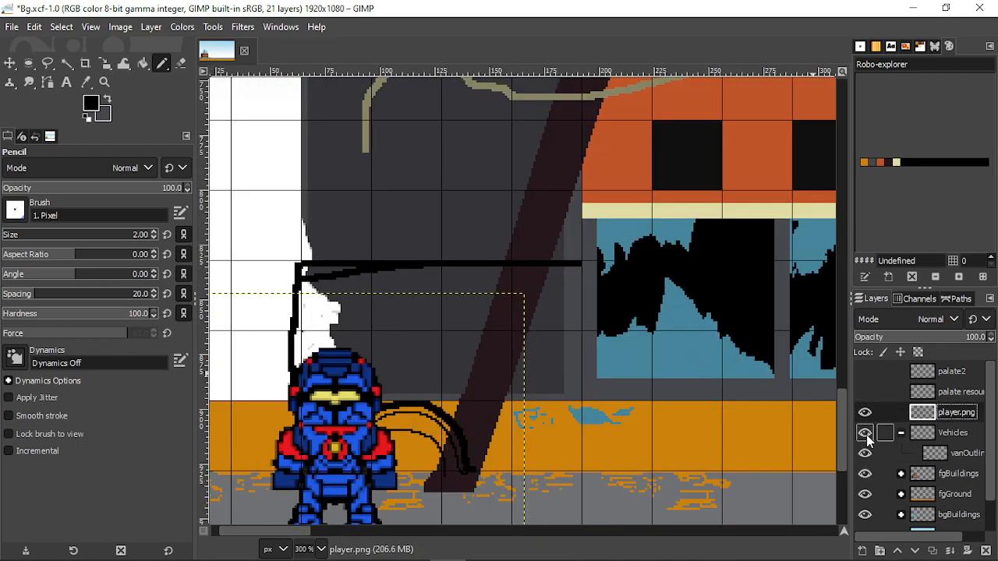
- Hide the player.png layer and keep the Vehicles group visible
{"action": "left_click", "coordinate": [866, 435]}
{"action": "left_click", "coordinate": [865, 413]}
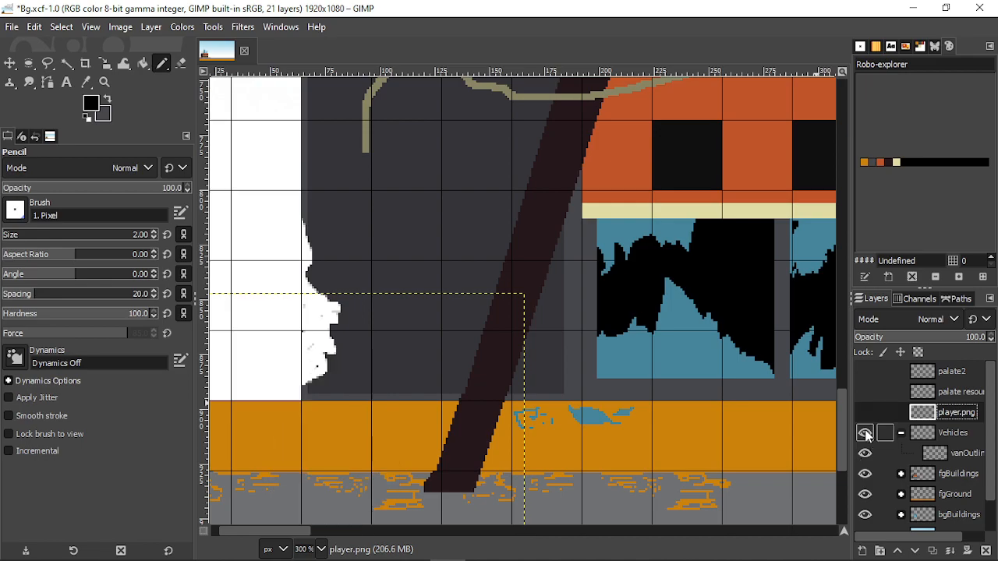
{"action": "left_click", "coordinate": [866, 435]}
- Make vanOutline the active layer and continue the straight roof line across the shop window to about x = 229
{"action": "scroll", "coordinate": [568, 256], "scroll_direction": "up", "scroll_amount": 4}
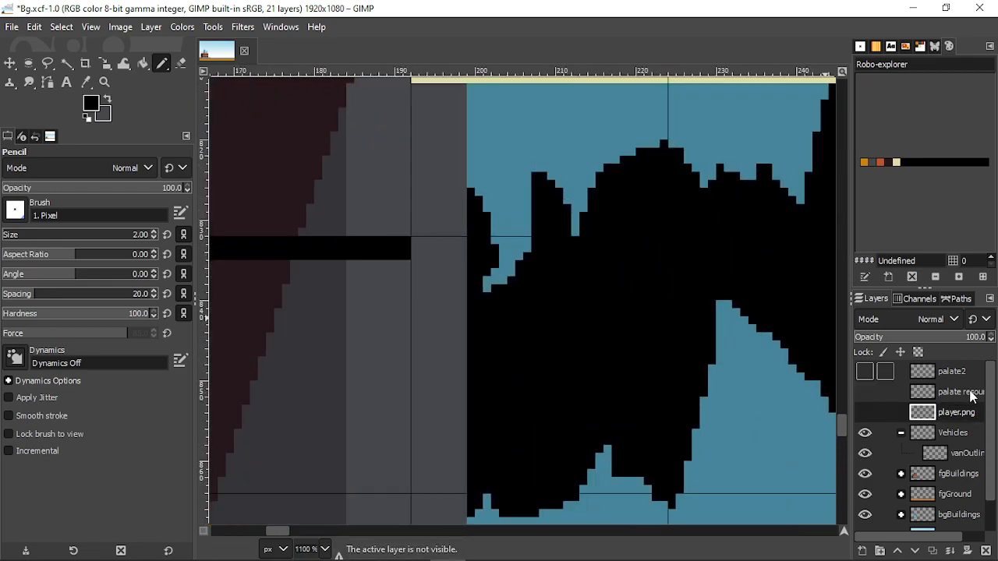
{"action": "left_click", "coordinate": [944, 434]}
{"action": "left_click", "coordinate": [398, 251]}
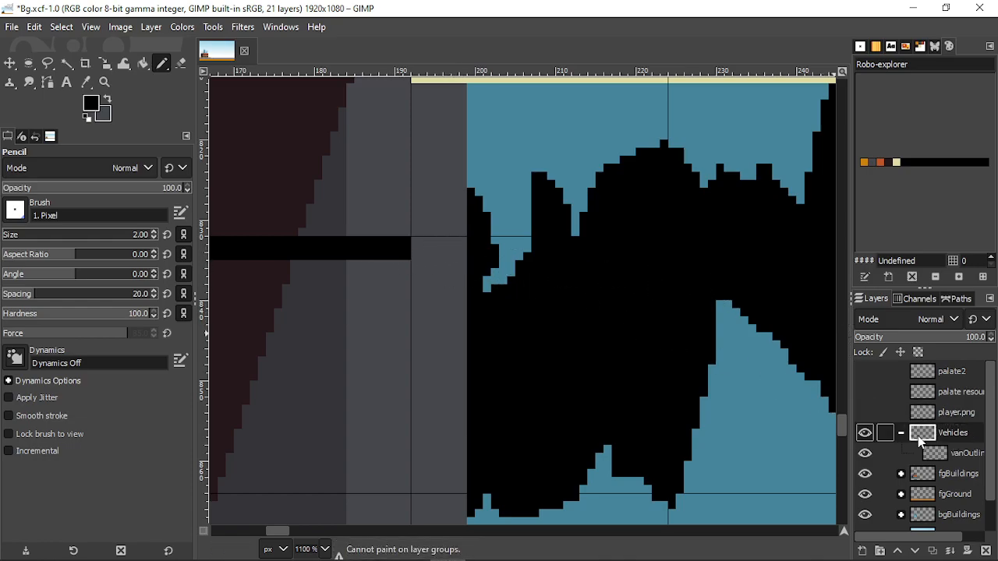
{"action": "left_click", "coordinate": [961, 454]}
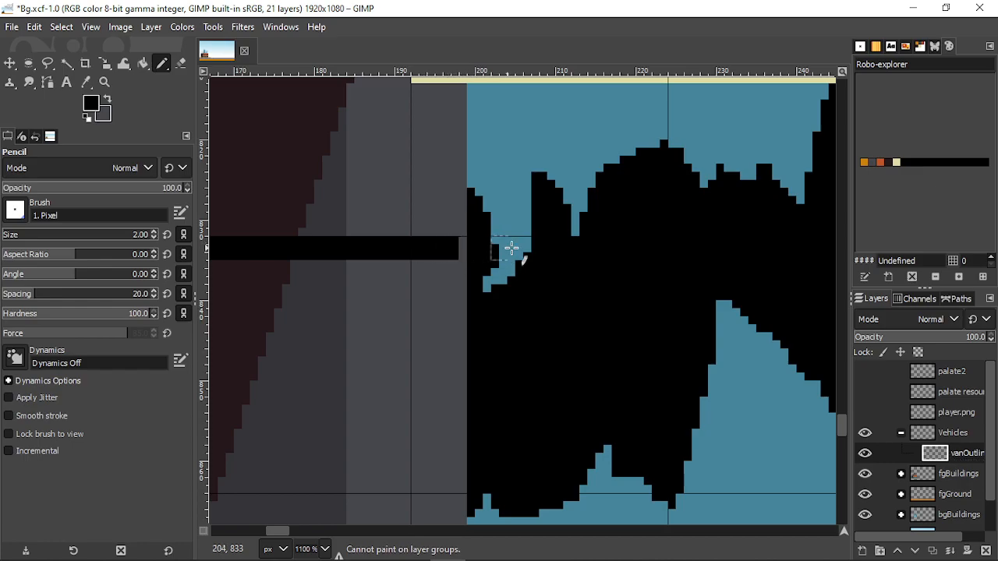
{"action": "left_click", "coordinate": [700, 250], "text": "shift"}
{"action": "scroll", "coordinate": [700, 249], "scroll_direction": "down", "scroll_amount": 5, "text": "ctrl"}
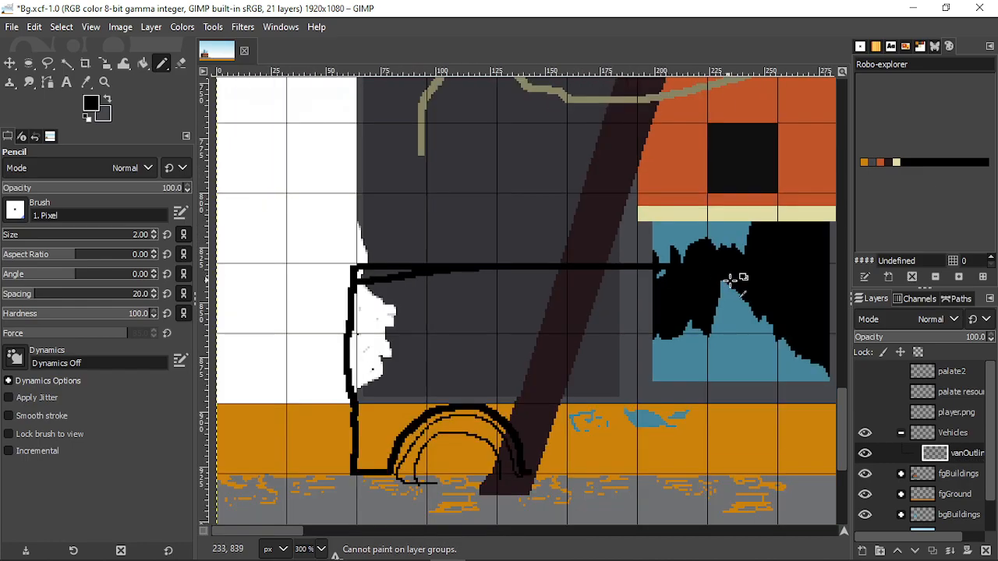
- Hide the fgBuildings group and extend the roof line horizontally to about x = 255
{"action": "scroll", "coordinate": [740, 278], "scroll_direction": "up", "scroll_amount": 3, "text": "ctrl"}
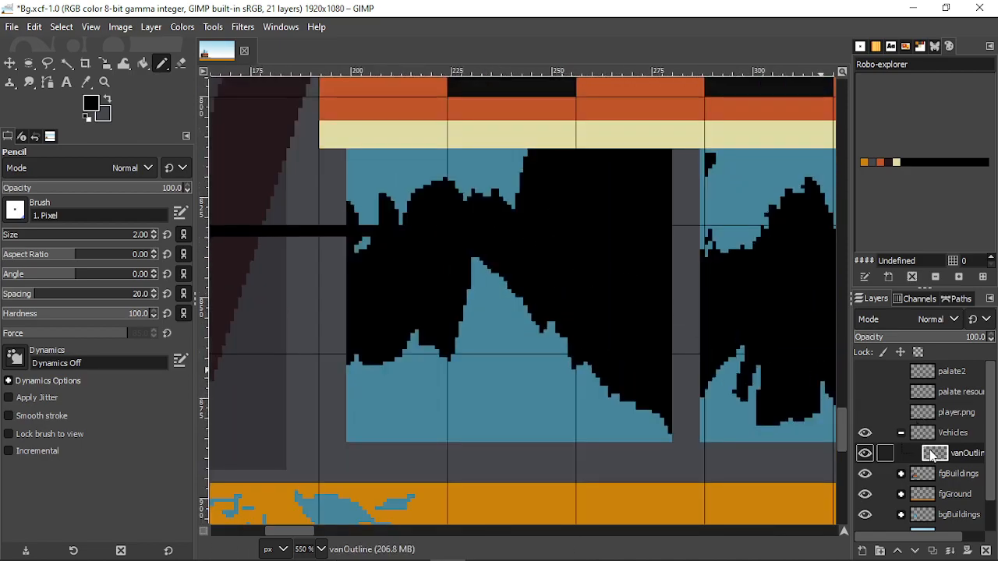
{"action": "left_click", "coordinate": [867, 475]}
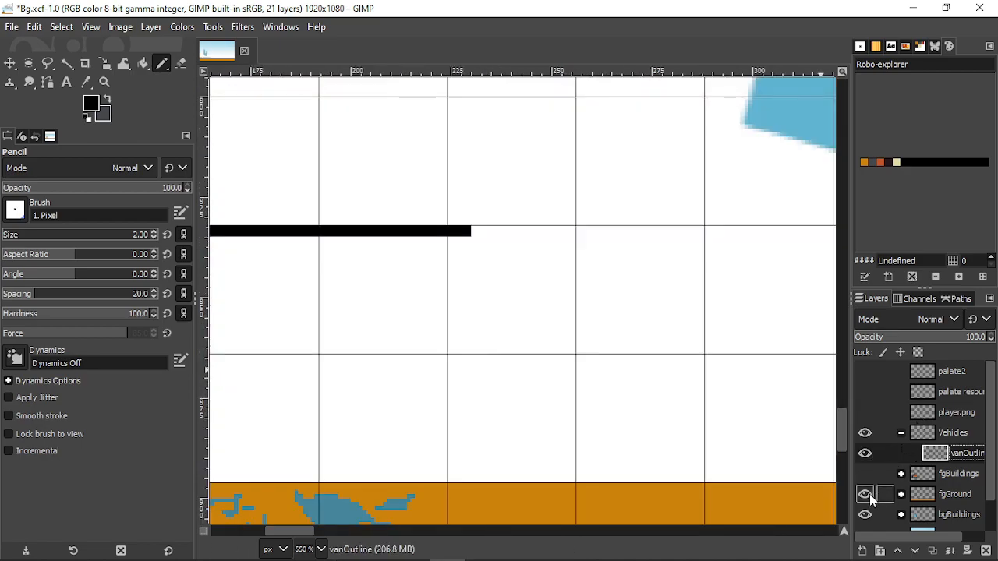
{"action": "left_click", "coordinate": [475, 231]}
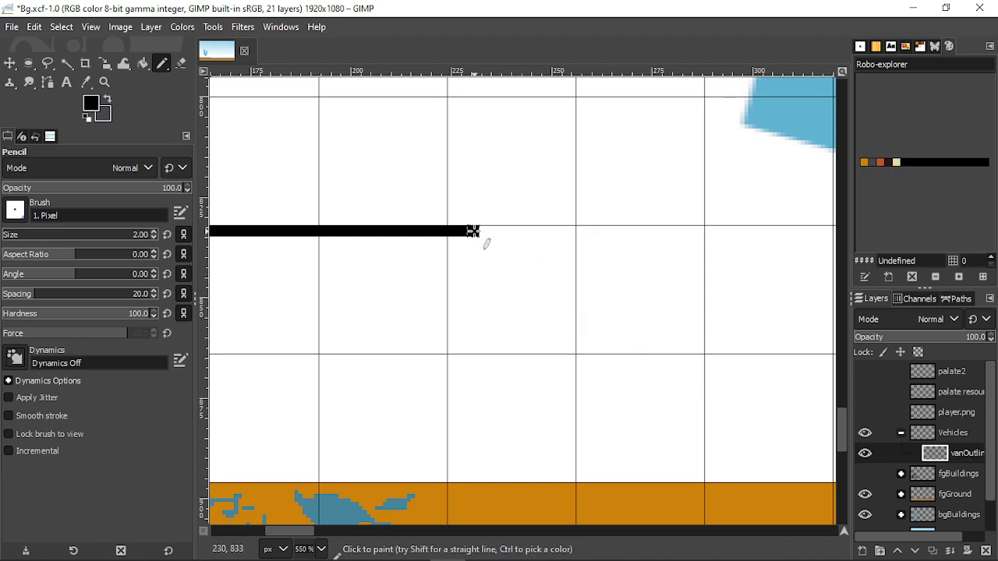
{"action": "left_click", "coordinate": [570, 231], "text": "shift"}
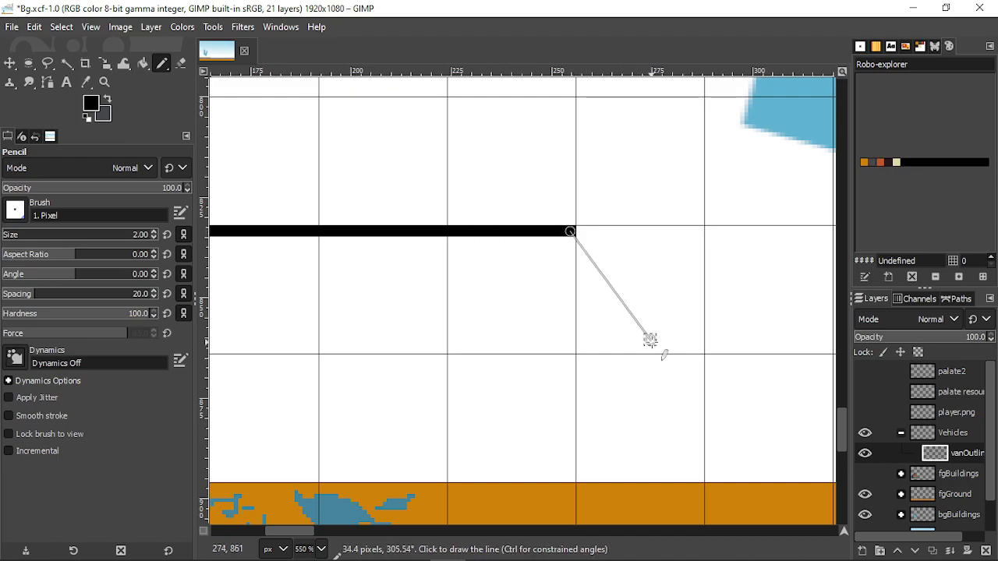
- Draw a slanted line from the roof's end down to about (277, 864) and continue the roof as a double-thick line to about x = 287
{"action": "left_click", "coordinate": [661, 355], "text": "shift"}
{"action": "scroll", "coordinate": [663, 378], "scroll_direction": "down", "scroll_amount": 3}
{"action": "scroll", "coordinate": [662, 289], "scroll_direction": "up", "scroll_amount": 2}
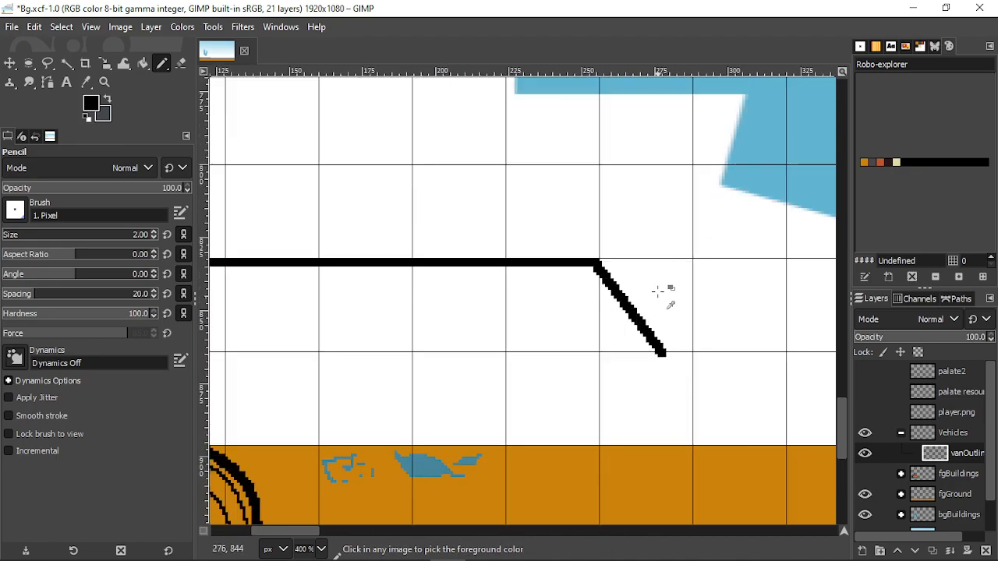
{"action": "scroll", "coordinate": [659, 304], "scroll_direction": "up", "scroll_amount": 2}
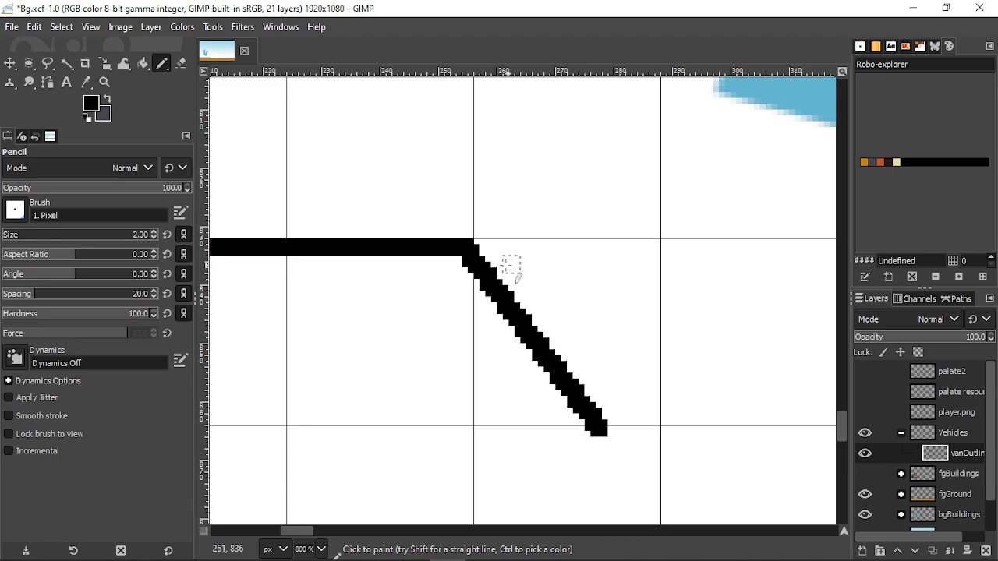
{"action": "left_click", "coordinate": [651, 265], "text": "shift"}
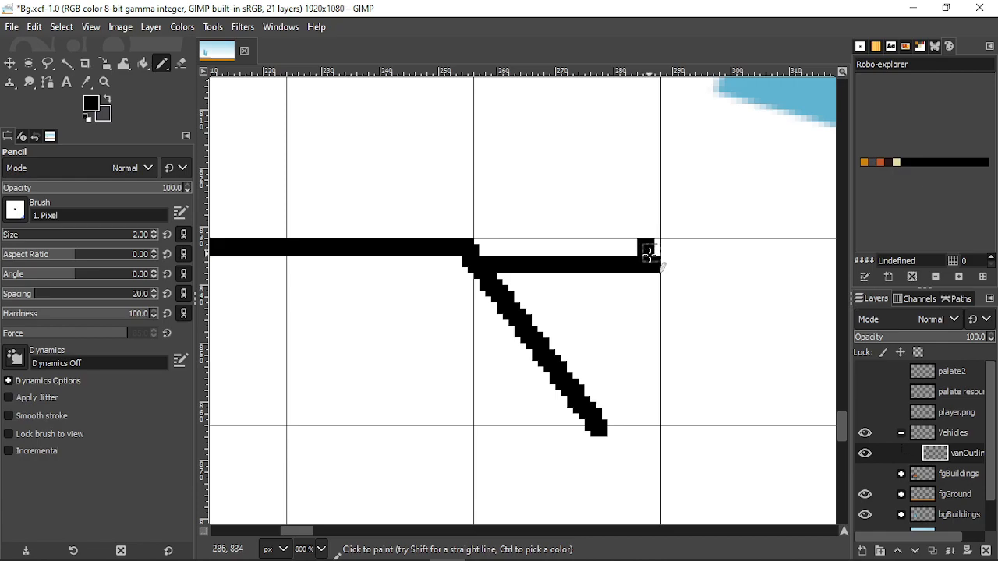
{"action": "left_click", "coordinate": [479, 245], "text": "shift"}
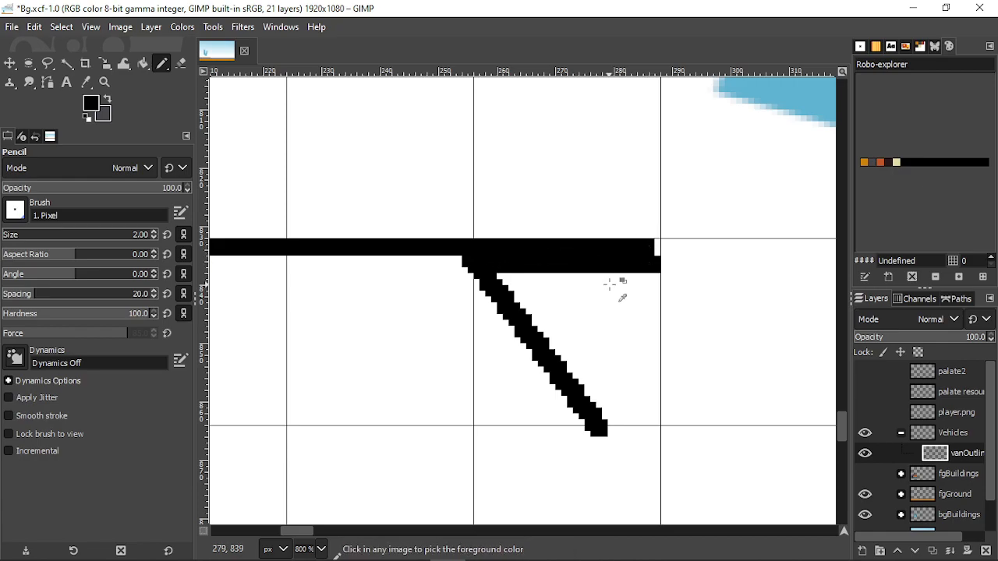
- Draw a parallel slanted line from the roof's tip to about (308, 861) and join it to the inner slanted line's lower end
{"action": "scroll", "coordinate": [616, 287], "scroll_direction": "up", "scroll_amount": 1}
{"action": "scroll", "coordinate": [626, 286], "scroll_direction": "down", "scroll_amount": 2}
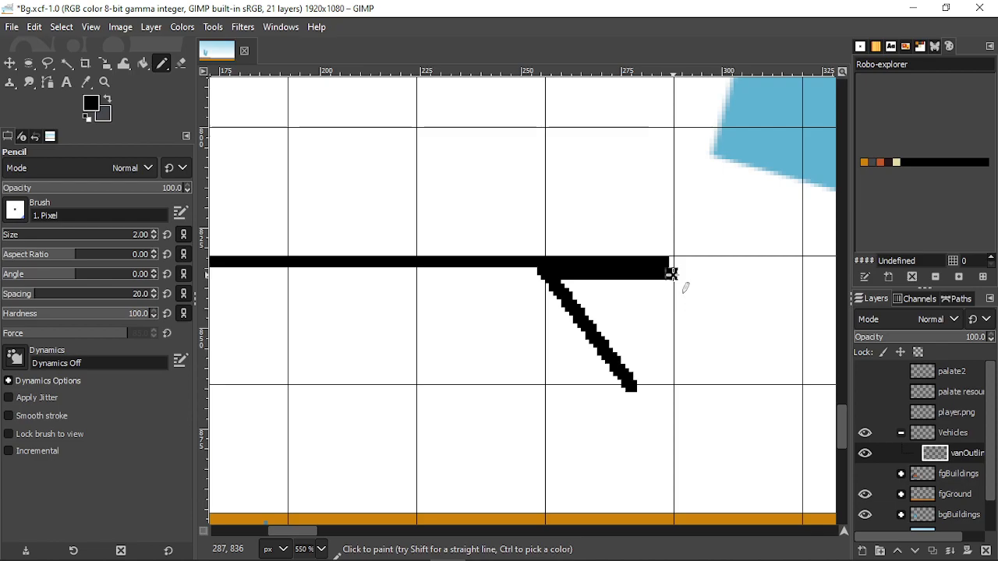
{"action": "left_click", "coordinate": [756, 374], "text": "shift"}
{"action": "left_click", "coordinate": [639, 383], "text": "shift"}
- Examine the wheel arch, tyre, rim arc and roof line of the van outline at different magnifications
{"action": "scroll", "coordinate": [686, 401], "scroll_direction": "down", "scroll_amount": 3}
{"action": "scroll", "coordinate": [663, 397], "scroll_direction": "up", "scroll_amount": 1}
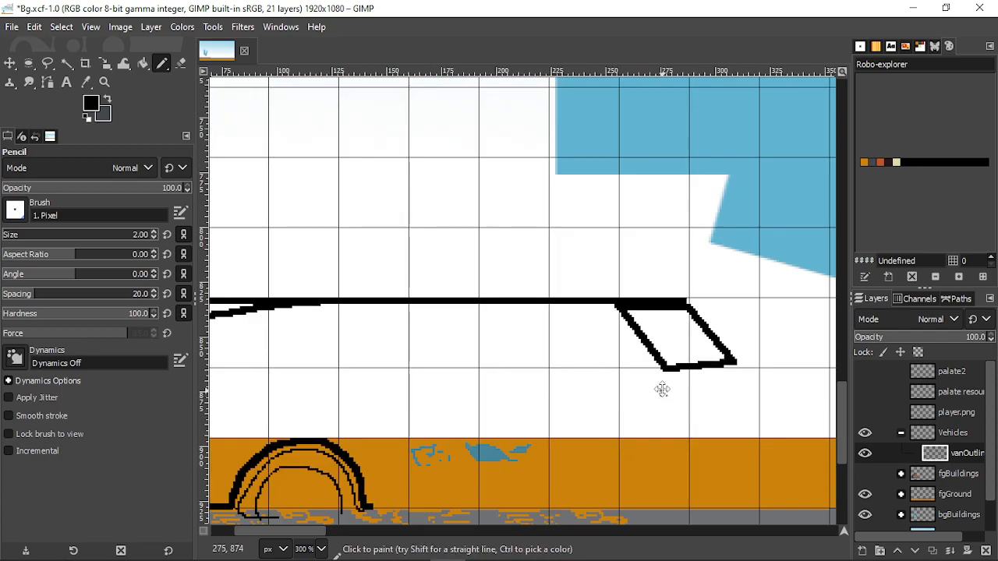
{"action": "scroll", "coordinate": [662, 392], "scroll_direction": "down", "scroll_amount": 1}
{"action": "scroll", "coordinate": [652, 357], "scroll_direction": "up", "scroll_amount": 2}
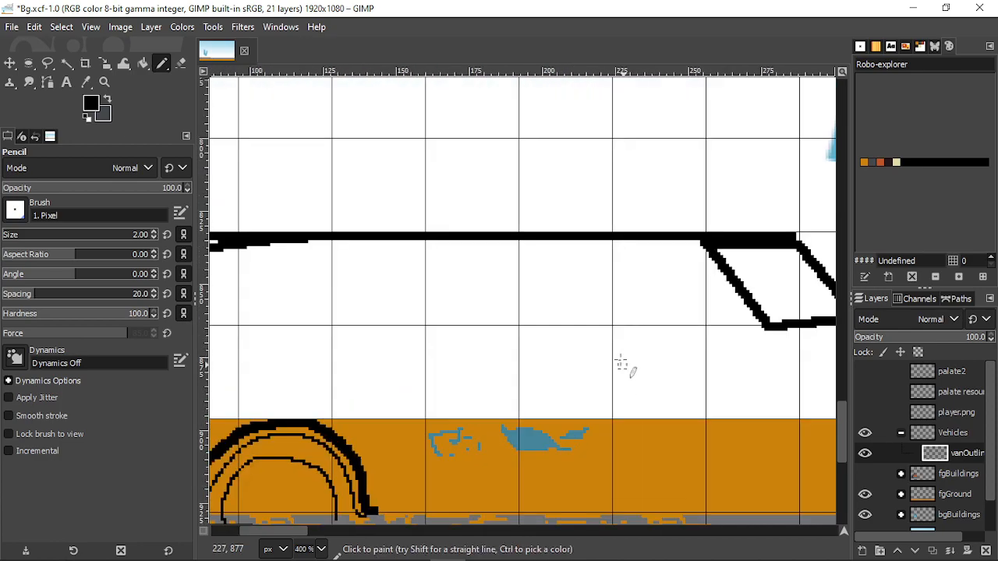
{"action": "scroll", "coordinate": [510, 390], "scroll_direction": "down", "scroll_amount": 2}
{"action": "scroll", "coordinate": [472, 413], "scroll_direction": "up", "scroll_amount": 4}
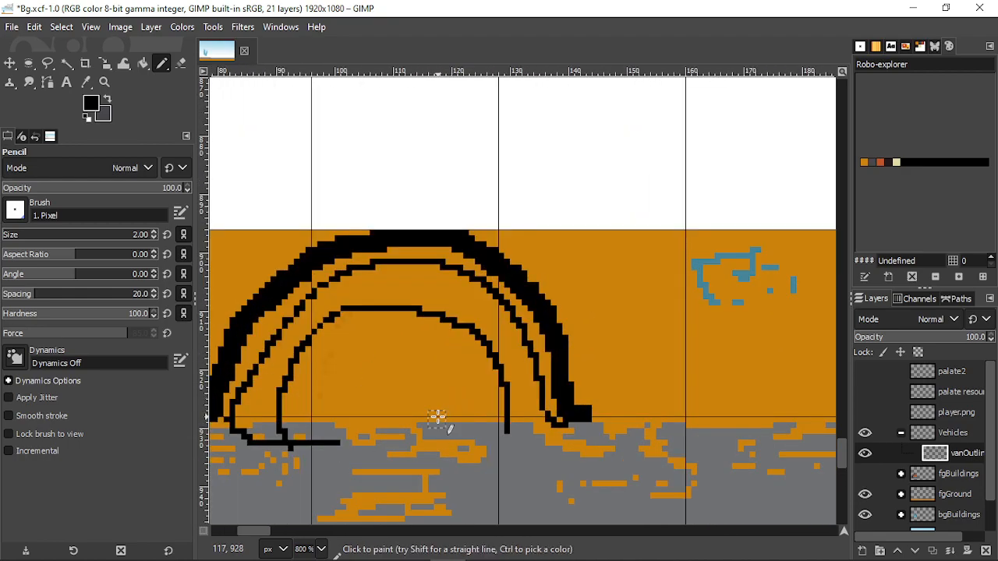
{"action": "left_click_drag", "start_coordinate": [434, 416], "coordinate": [575, 373]}
{"action": "scroll", "coordinate": [587, 372], "scroll_direction": "down", "scroll_amount": 2}
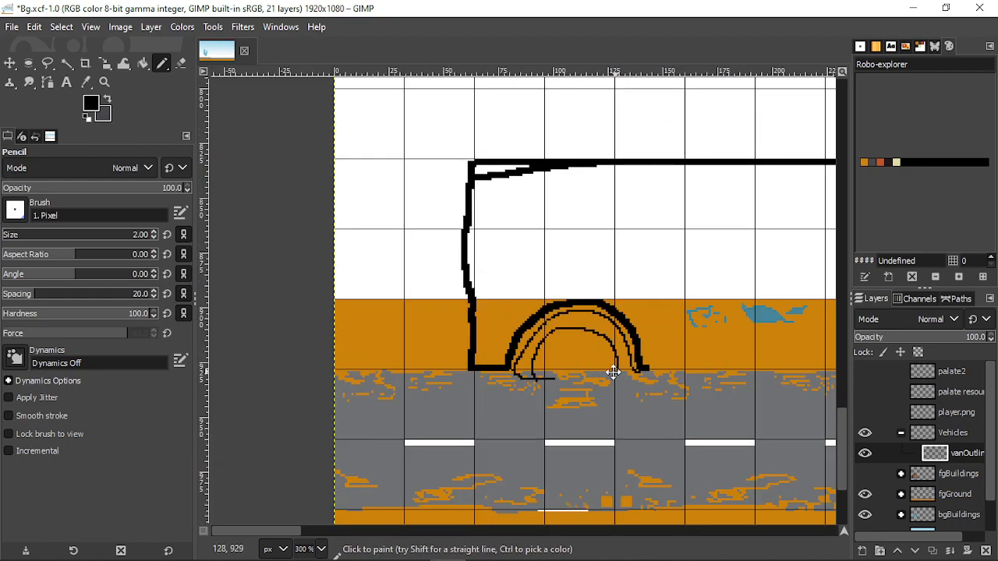
{"action": "scroll", "coordinate": [613, 372], "scroll_direction": "up", "scroll_amount": 4}
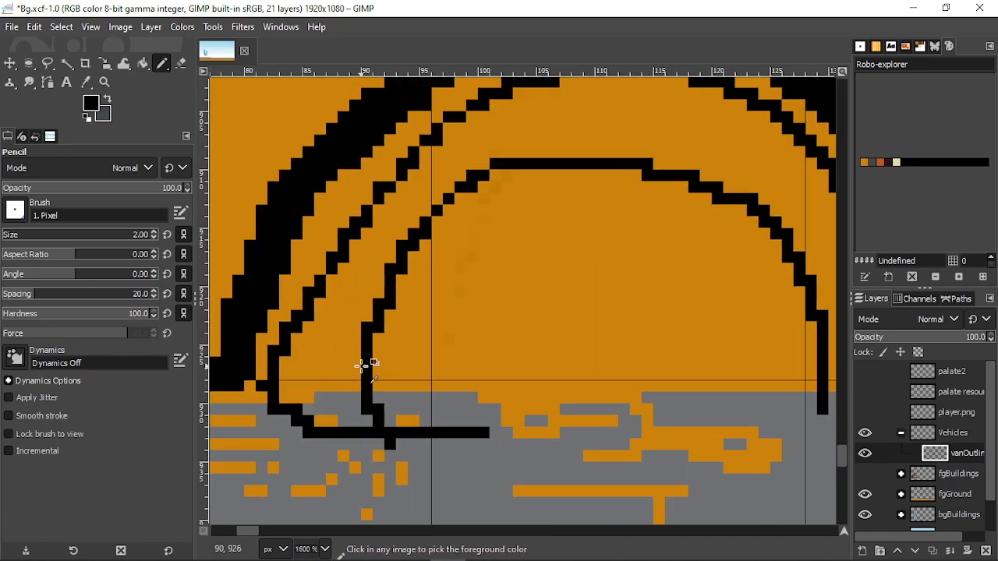
{"action": "scroll", "coordinate": [406, 365], "scroll_direction": "down", "scroll_amount": 2}
{"action": "scroll", "coordinate": [403, 343], "scroll_direction": "up", "scroll_amount": 2}
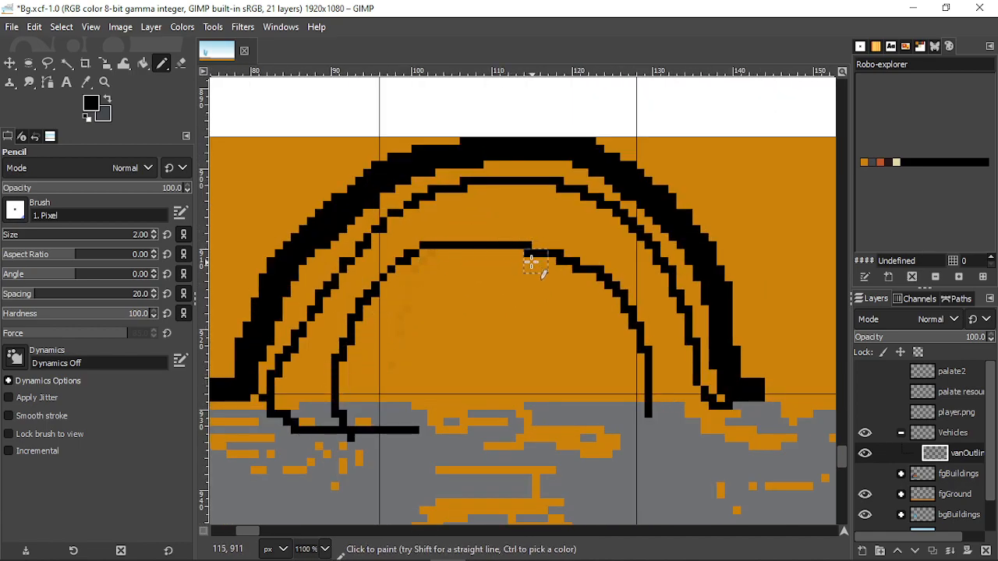
{"action": "scroll", "coordinate": [460, 308], "scroll_direction": "down", "scroll_amount": 3}
{"action": "scroll", "coordinate": [515, 308], "scroll_direction": "up", "scroll_amount": 2}
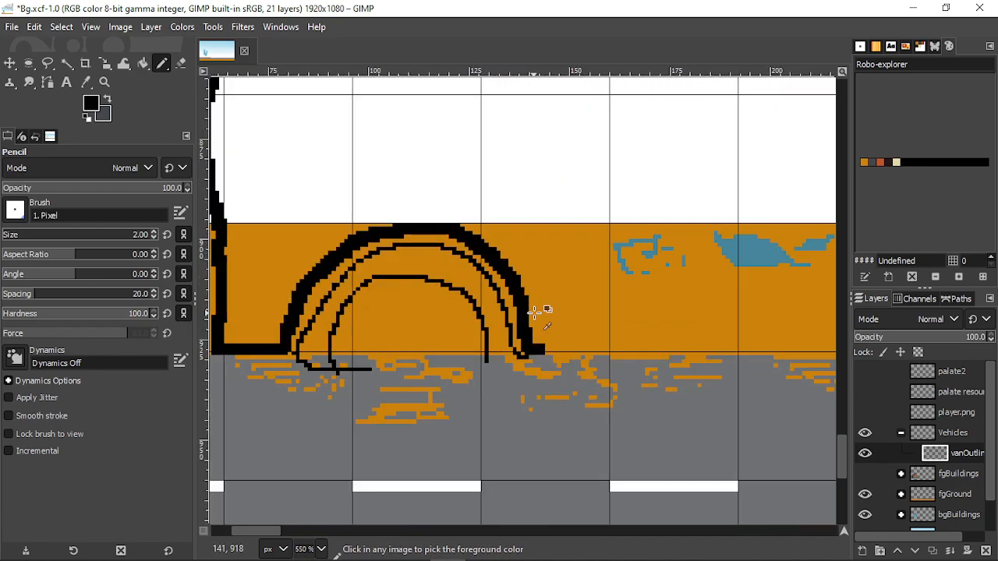
{"action": "scroll", "coordinate": [431, 403], "scroll_direction": "down", "scroll_amount": 2}
{"action": "scroll", "coordinate": [535, 383], "scroll_direction": "up", "scroll_amount": 1}
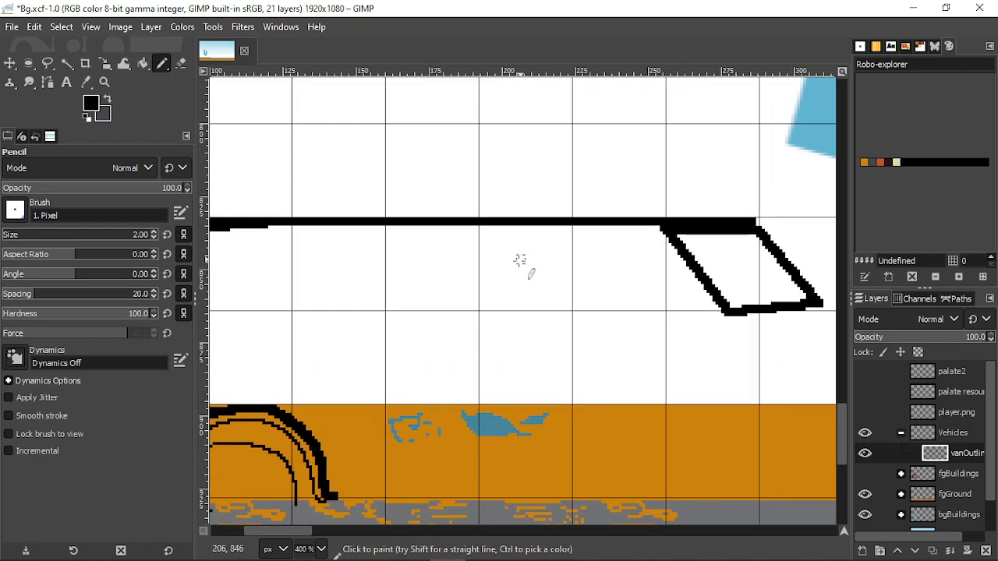
- Draw a vertical line from about (139, 845) down to y = 874 and continue it horizontally back to about x = 72
{"action": "left_click_drag", "start_coordinate": [434, 365], "coordinate": [586, 290]}
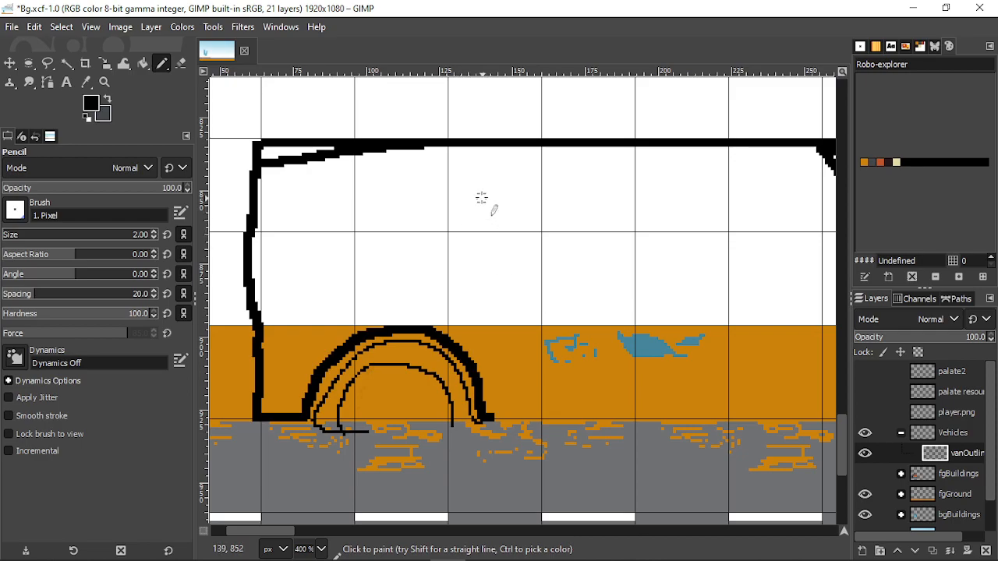
{"action": "left_click", "coordinate": [481, 178]}
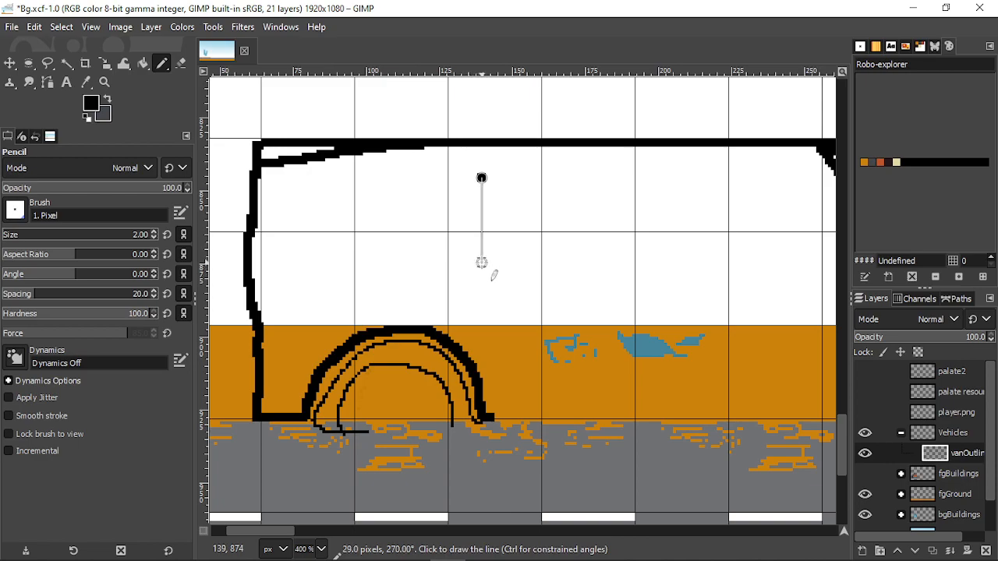
{"action": "left_click", "coordinate": [481, 263], "text": "shift"}
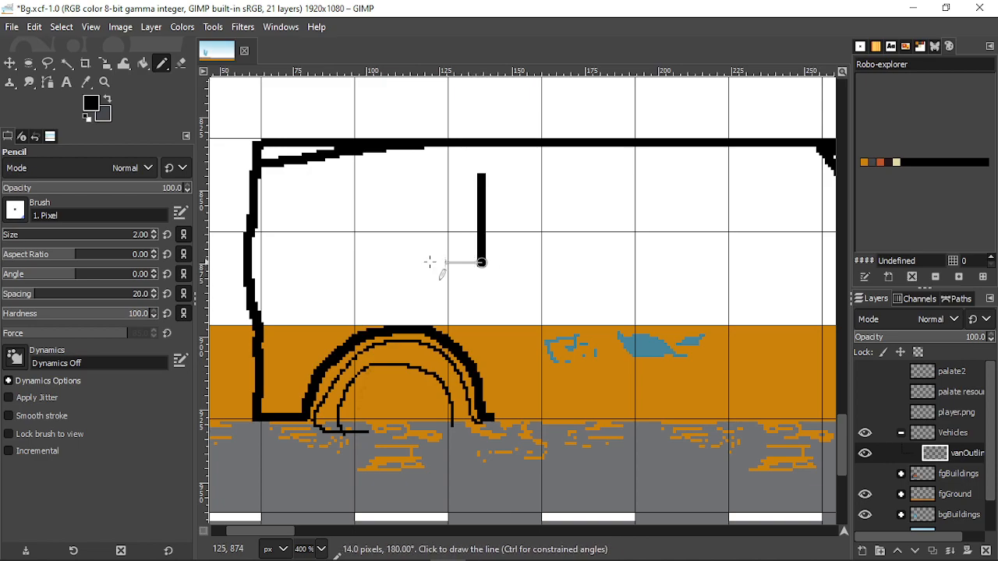
{"action": "left_click", "coordinate": [287, 262], "text": "shift"}
- Continue with a short slanted line down to about (70, 891) and a horizontal line from there to about x = 160
{"action": "left_click", "coordinate": [280, 313], "text": "shift"}
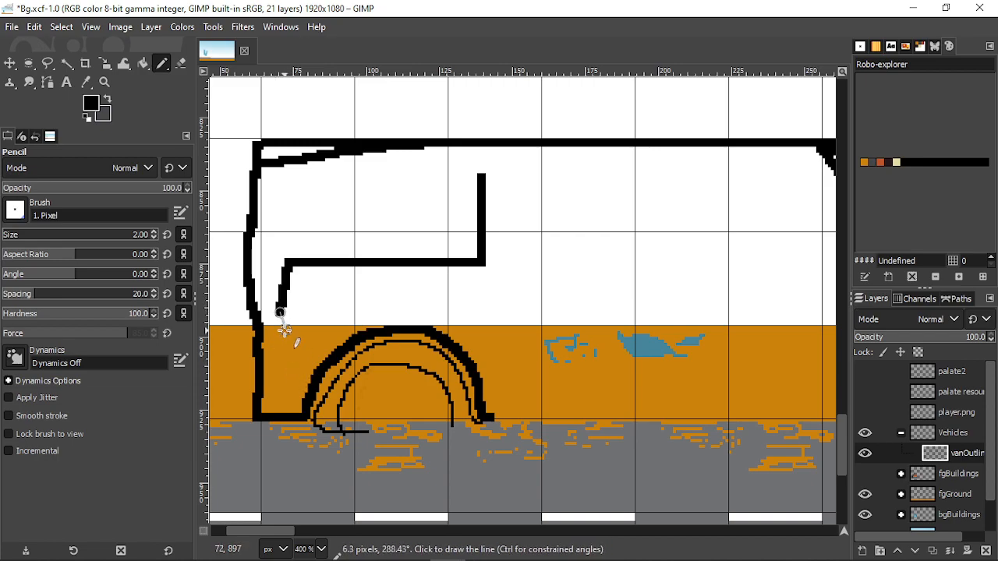
{"action": "left_click", "coordinate": [280, 323], "text": "shift"}
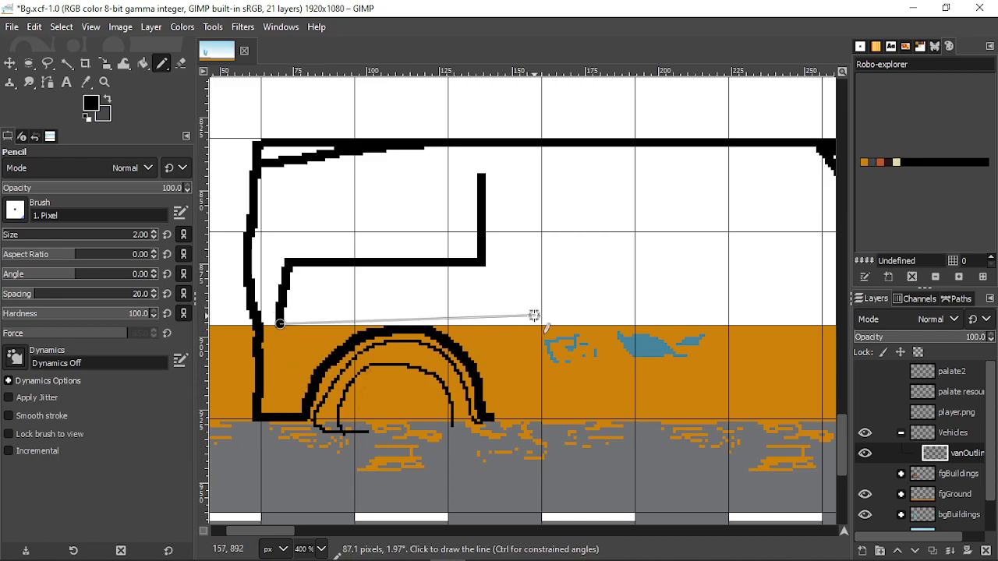
{"action": "key", "text": "ctrl+z"}
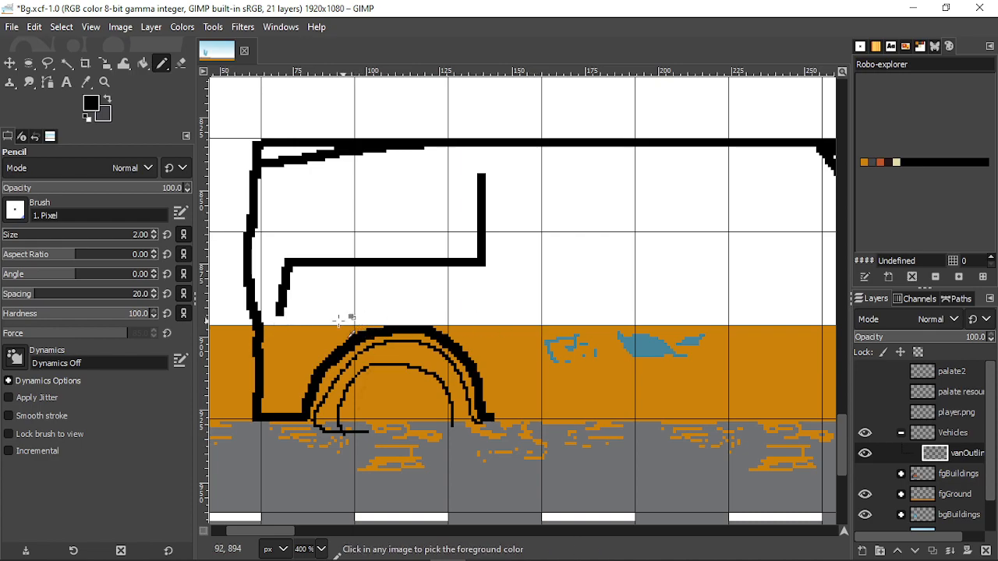
{"action": "left_click", "coordinate": [470, 312], "text": "shift"}
{"action": "left_click", "coordinate": [543, 312], "text": "shift"}
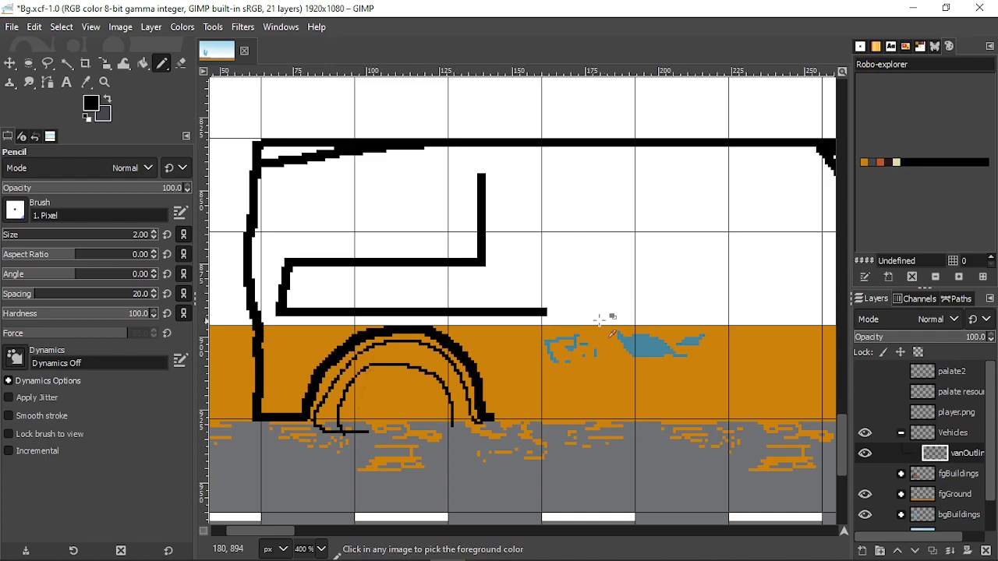
- Close the rear side window with a sloping top edge from about (75, 857) to the vertical line's upper end and a slanted rear edge
{"action": "scroll", "coordinate": [595, 320], "scroll_direction": "down", "scroll_amount": 2}
{"action": "scroll", "coordinate": [524, 297], "scroll_direction": "up", "scroll_amount": 2}
{"action": "left_click_drag", "start_coordinate": [461, 274], "coordinate": [627, 325]}
{"action": "scroll", "coordinate": [627, 325], "scroll_direction": "up", "scroll_amount": 2}
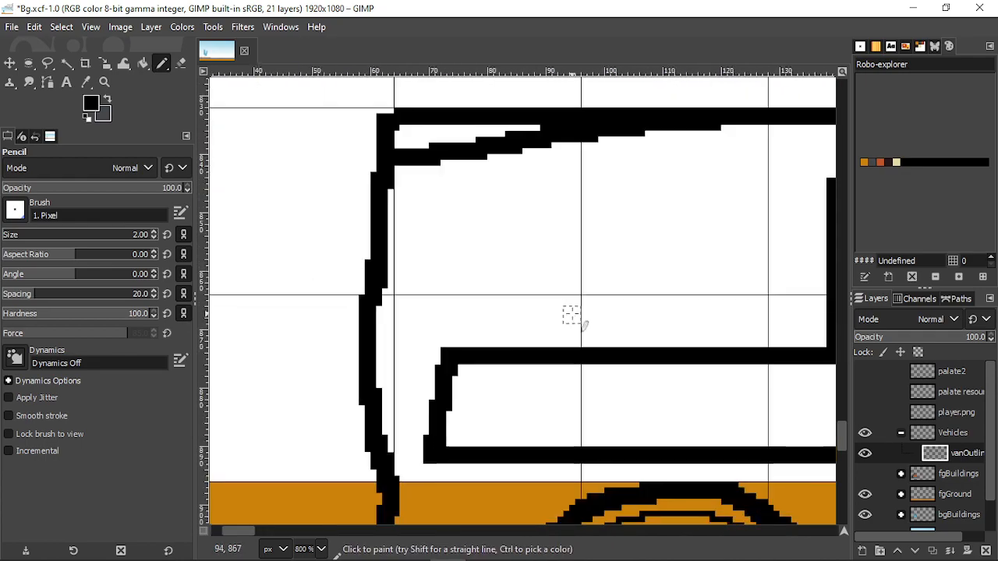
{"action": "left_click", "coordinate": [465, 257]}
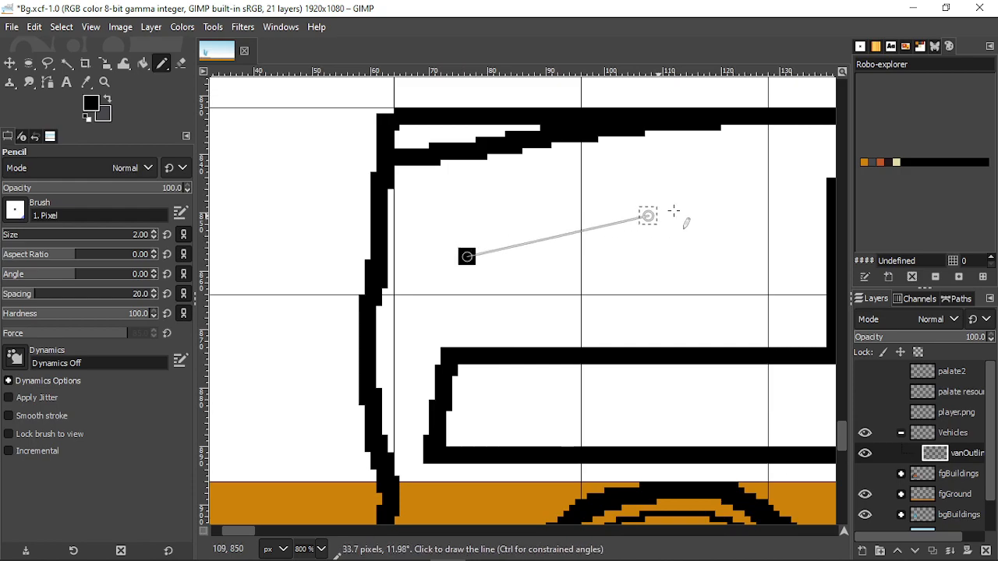
{"action": "left_click", "coordinate": [828, 186], "text": "shift"}
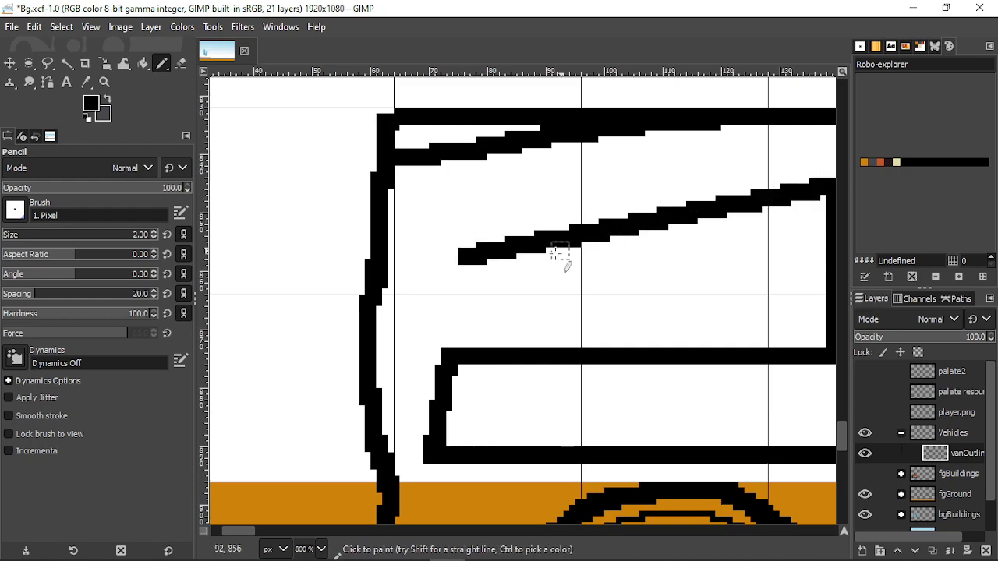
{"action": "scroll", "coordinate": [530, 278], "scroll_direction": "down", "scroll_amount": 2}
{"action": "scroll", "coordinate": [512, 272], "scroll_direction": "up", "scroll_amount": 2}
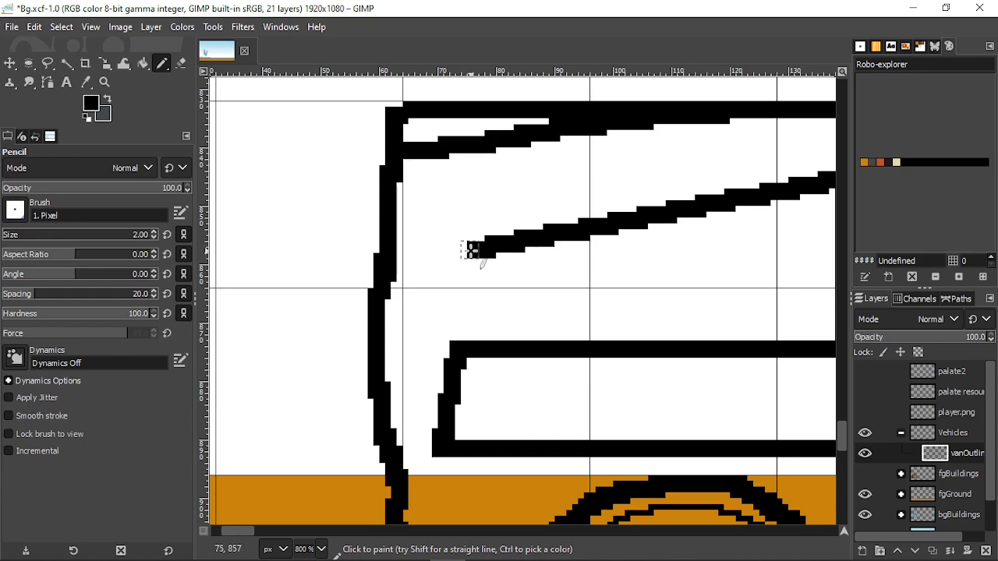
{"action": "left_click", "coordinate": [452, 345], "text": "shift"}
- Draw a slanted door edge from about (149, 877) to (186, 937) and a sill line with a small arch joining it to the wheel arch
{"action": "scroll", "coordinate": [515, 351], "scroll_direction": "down", "scroll_amount": 4}
{"action": "scroll", "coordinate": [582, 362], "scroll_direction": "up", "scroll_amount": 2}
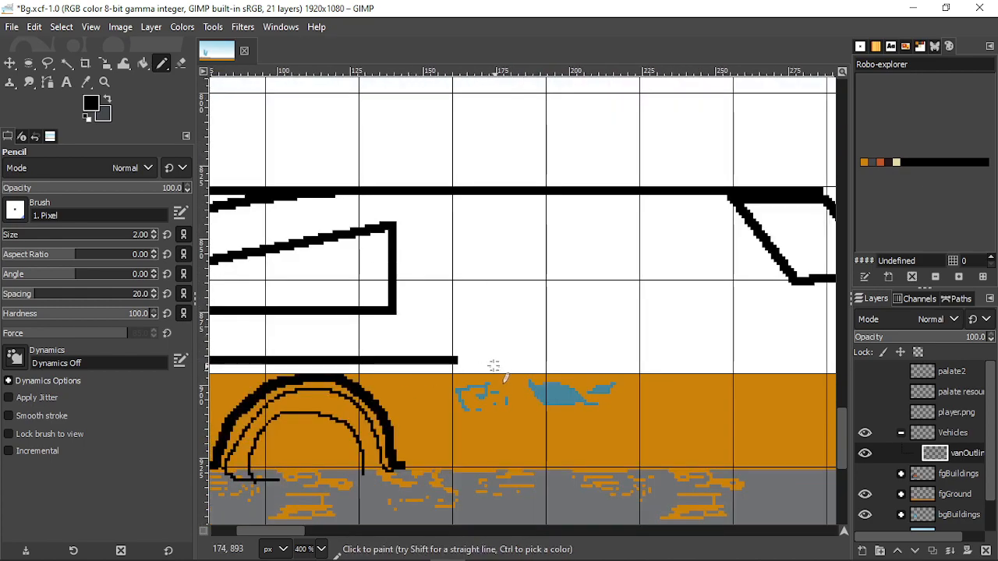
{"action": "left_click_drag", "start_coordinate": [420, 318], "coordinate": [470, 377]}
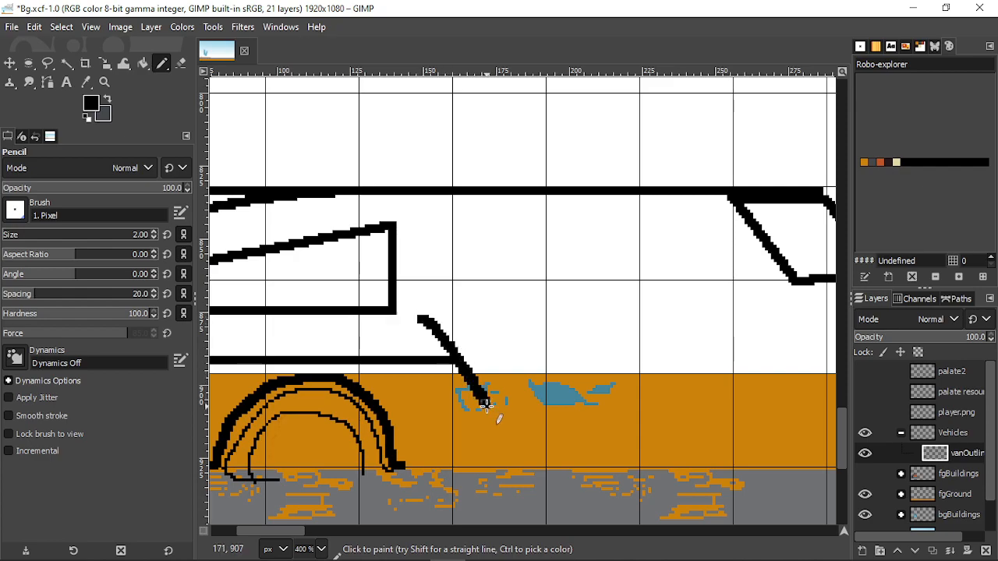
{"action": "left_click_drag", "start_coordinate": [405, 464], "coordinate": [431, 466]}
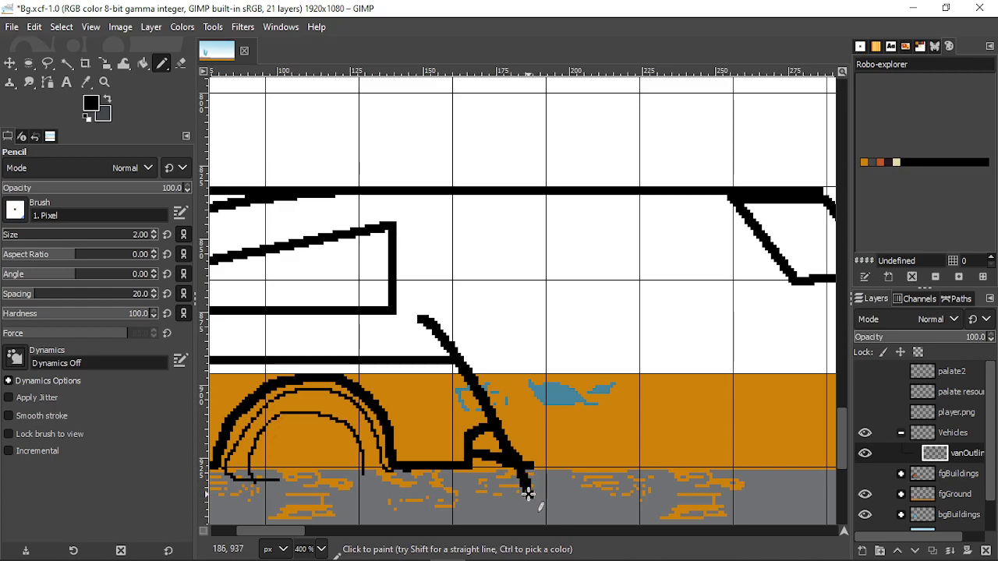
- Complete the tilted door outline through about (231, 921), (189, 850) and (144, 869), closing it onto the slanted edge
{"action": "left_click_drag", "start_coordinate": [528, 492], "coordinate": [616, 458]}
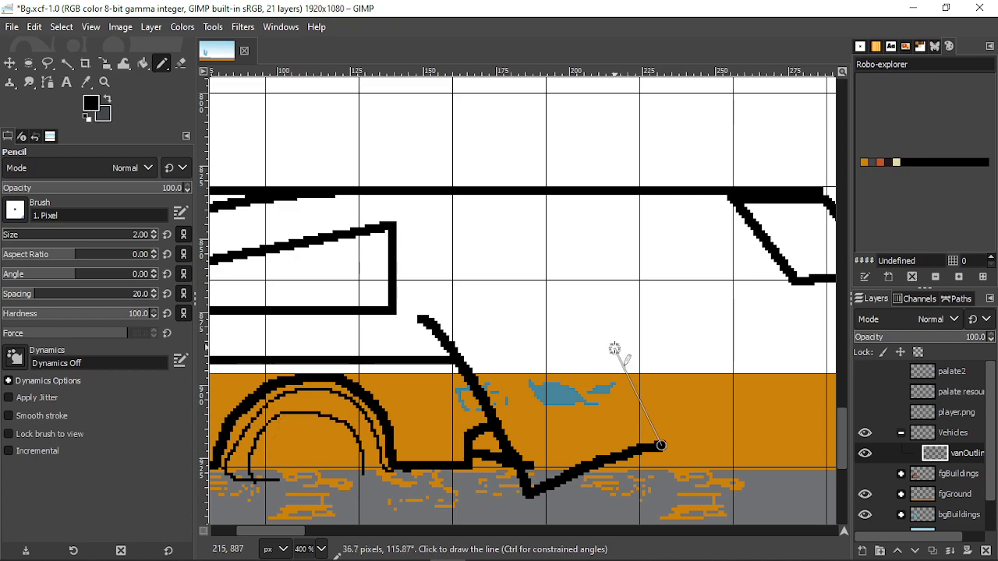
{"action": "left_click", "coordinate": [609, 335], "text": "shift"}
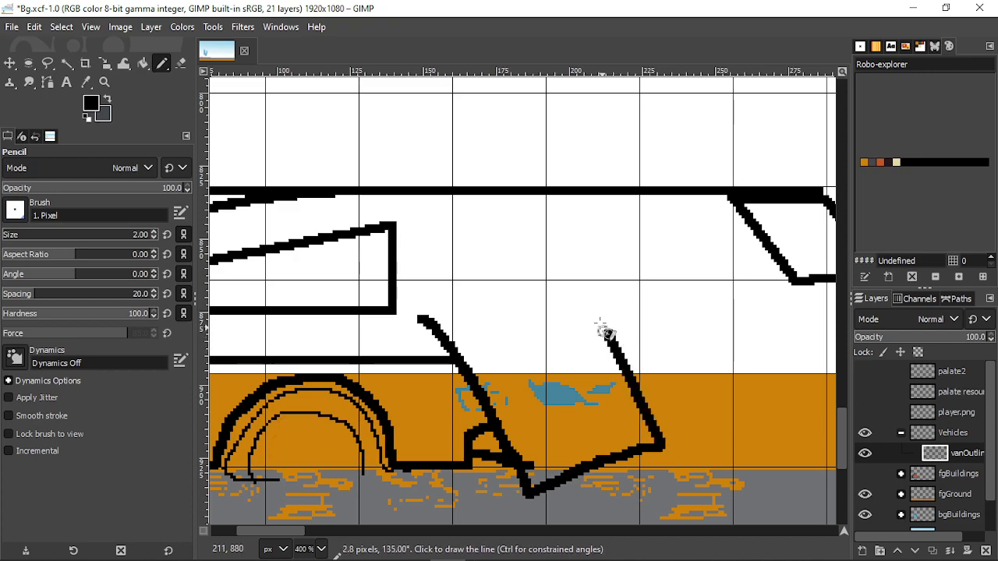
{"action": "left_click", "coordinate": [559, 265], "text": "shift"}
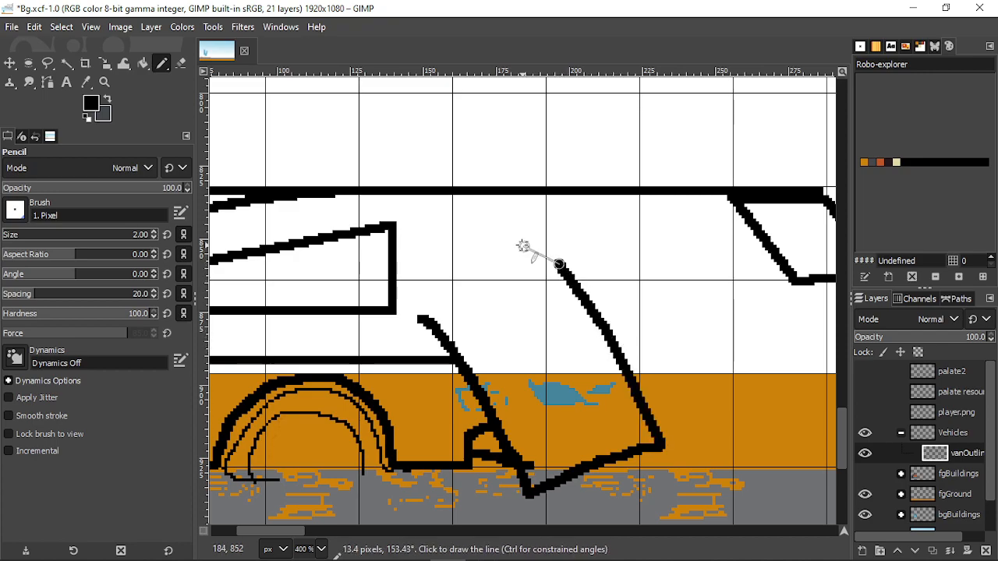
{"action": "left_click", "coordinate": [538, 240], "text": "shift"}
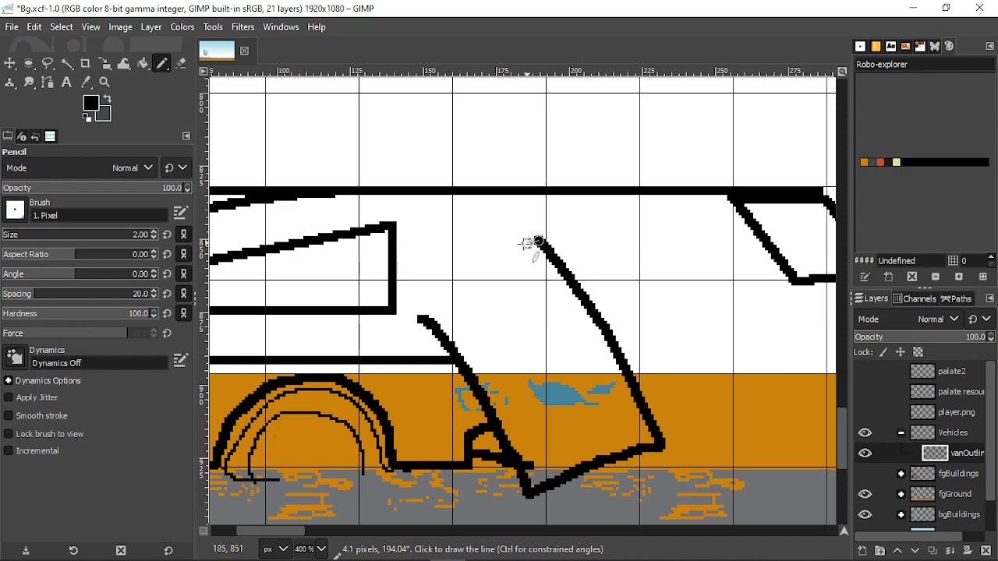
{"action": "left_click", "coordinate": [407, 296], "text": "shift"}
{"action": "left_click", "coordinate": [438, 337], "text": "shift"}
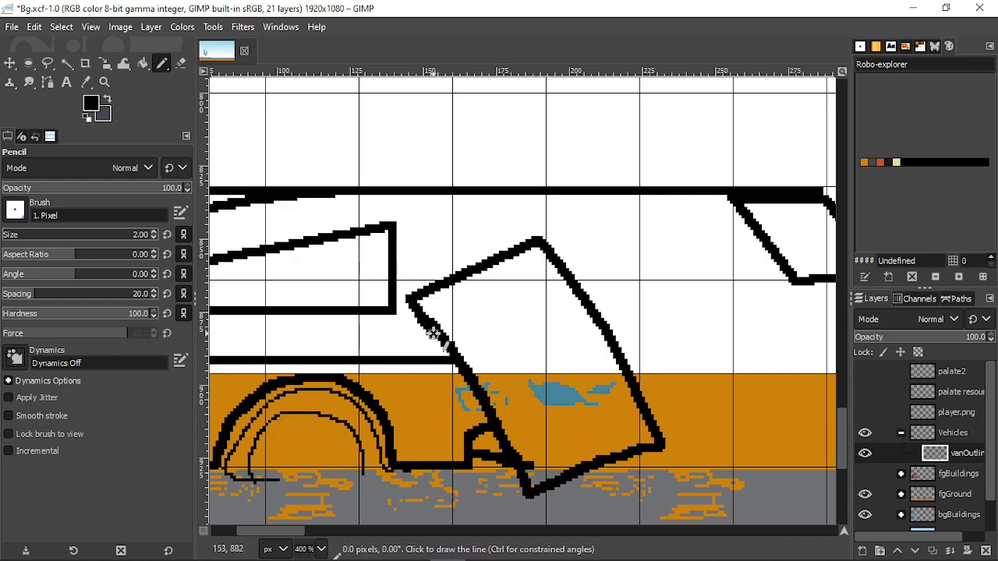
- Draw a window frame behind the door from x = 149 to 186 at y = 844, and a vertical line from roof to door near x = 193
{"action": "scroll", "coordinate": [467, 351], "scroll_direction": "down", "scroll_amount": 3, "text": "ctrl"}
{"action": "scroll", "coordinate": [483, 364], "scroll_direction": "up", "scroll_amount": 3, "text": "ctrl"}
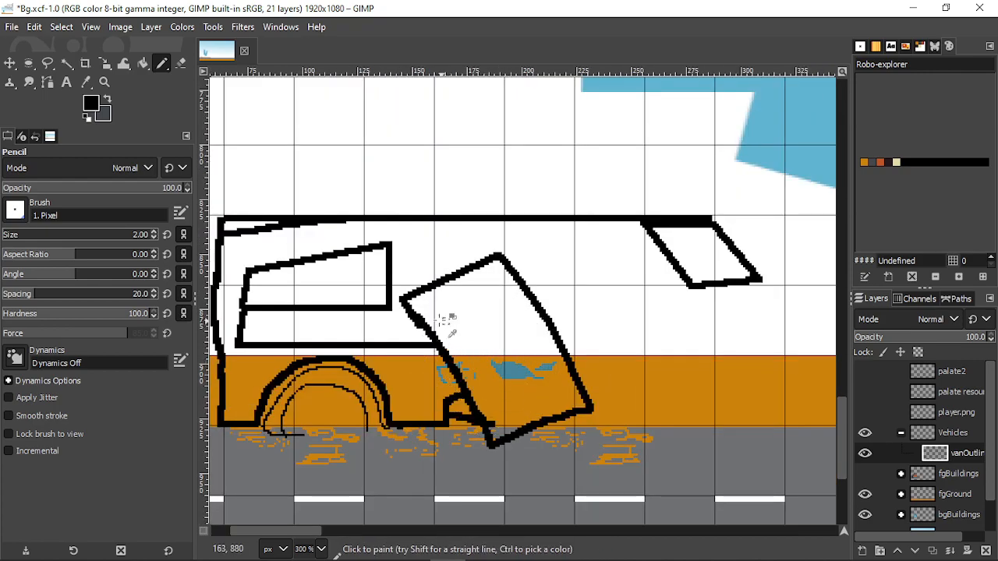
{"action": "scroll", "coordinate": [437, 304], "scroll_direction": "up", "scroll_amount": 1, "text": "ctrl"}
{"action": "left_click", "coordinate": [405, 194]}
{"action": "left_click", "coordinate": [405, 274], "text": "shift"}
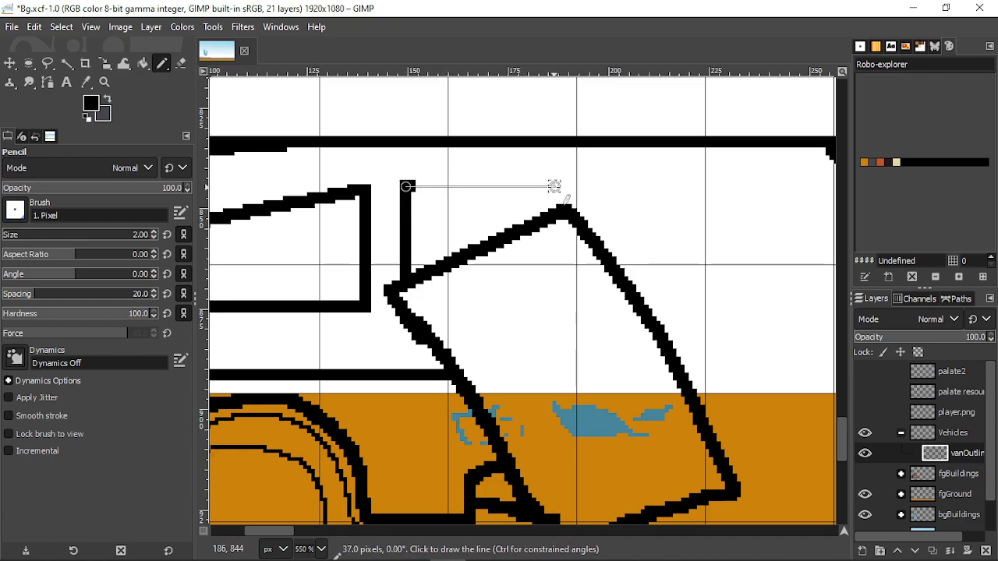
{"action": "left_click", "coordinate": [554, 187], "text": "shift"}
{"action": "left_click", "coordinate": [554, 208], "text": "shift"}
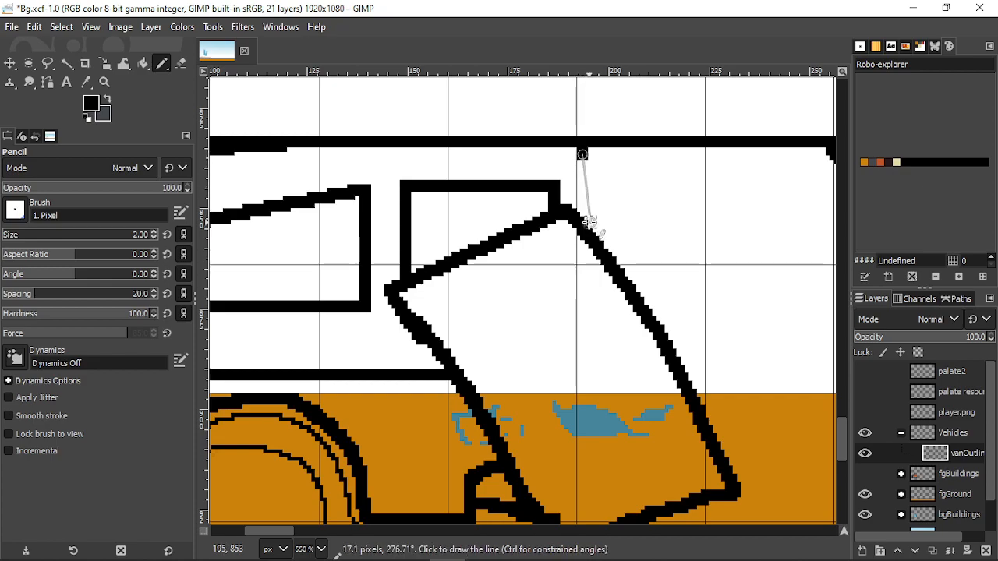
{"action": "left_click", "coordinate": [585, 223], "text": "shift"}
- With a 1-pixel brush, draw the tilted door's window outline through about (154, 873), (187, 857), (200, 874) and (169, 892)
{"action": "scroll", "coordinate": [594, 239], "scroll_direction": "down", "scroll_amount": 1}
{"action": "scroll", "coordinate": [594, 240], "scroll_direction": "down", "scroll_amount": 1}
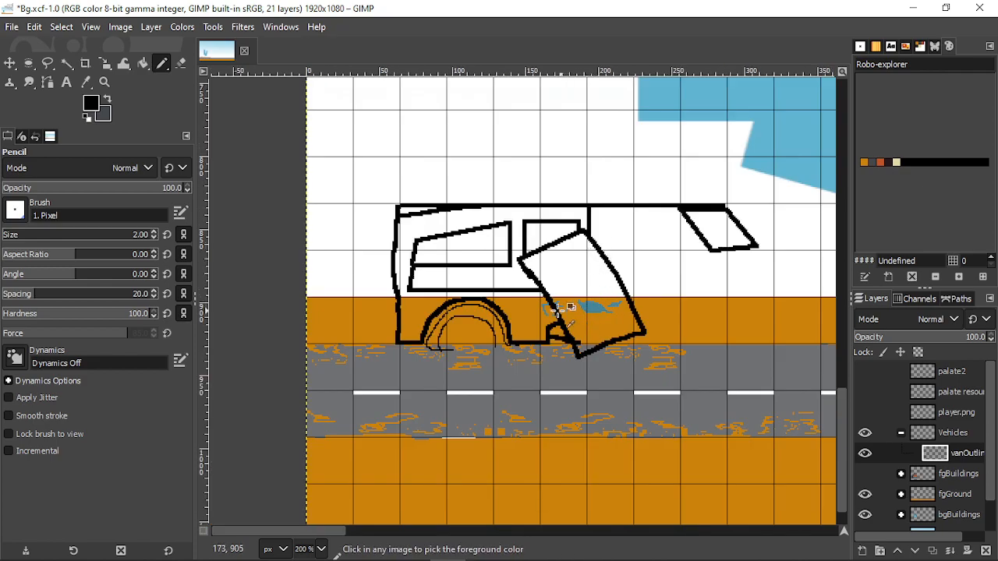
{"action": "scroll", "coordinate": [552, 248], "scroll_direction": "up", "scroll_amount": 1}
{"action": "left_click", "coordinate": [517, 216]}
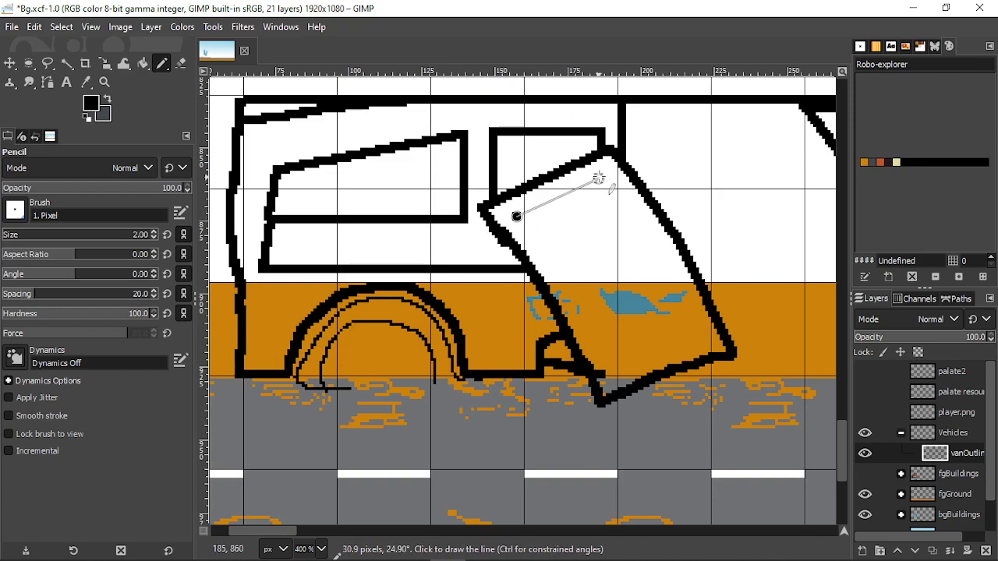
{"action": "key", "text": "bracketleft"}
{"action": "scroll", "coordinate": [508, 221], "scroll_direction": "up", "scroll_amount": 2}
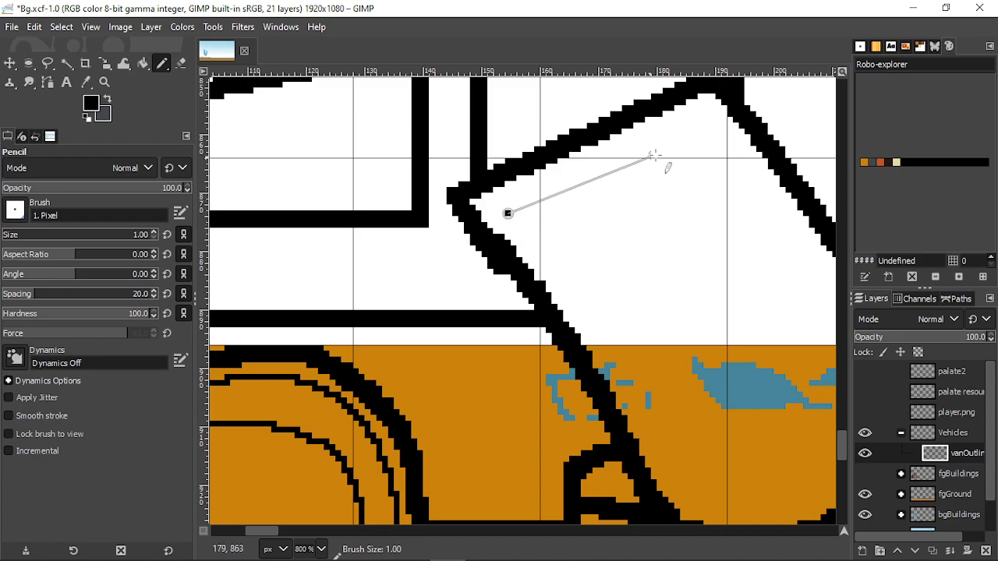
{"action": "left_click", "coordinate": [700, 120], "text": "shift"}
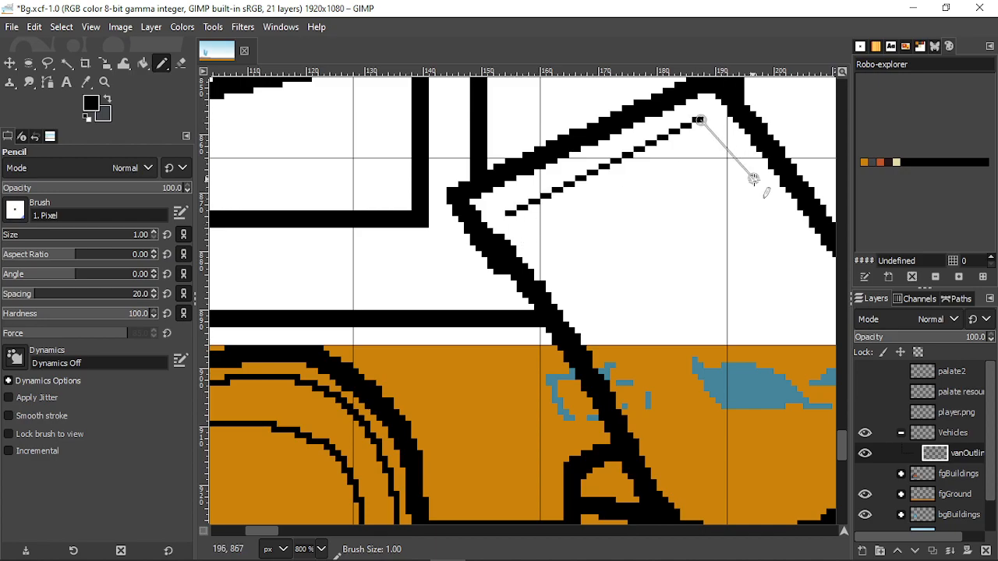
{"action": "left_click", "coordinate": [776, 219], "text": "shift"}
{"action": "left_click", "coordinate": [595, 324], "text": "shift"}
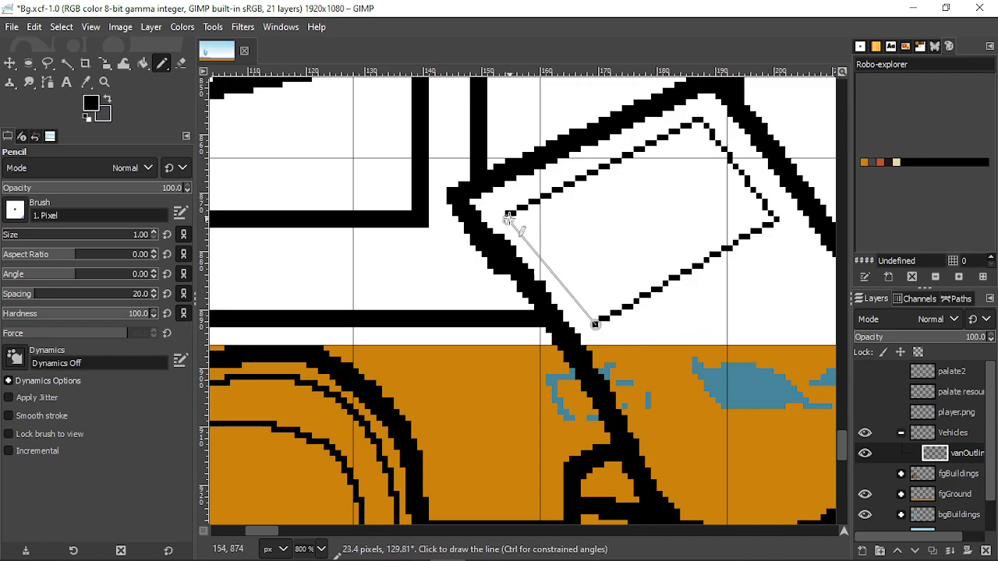
{"action": "left_click", "coordinate": [553, 264], "text": "shift"}
- Draw a small tilted door handle outline below the door window, from about (174, 900) to (181, 898)
{"action": "scroll", "coordinate": [616, 279], "scroll_direction": "down", "scroll_amount": 4}
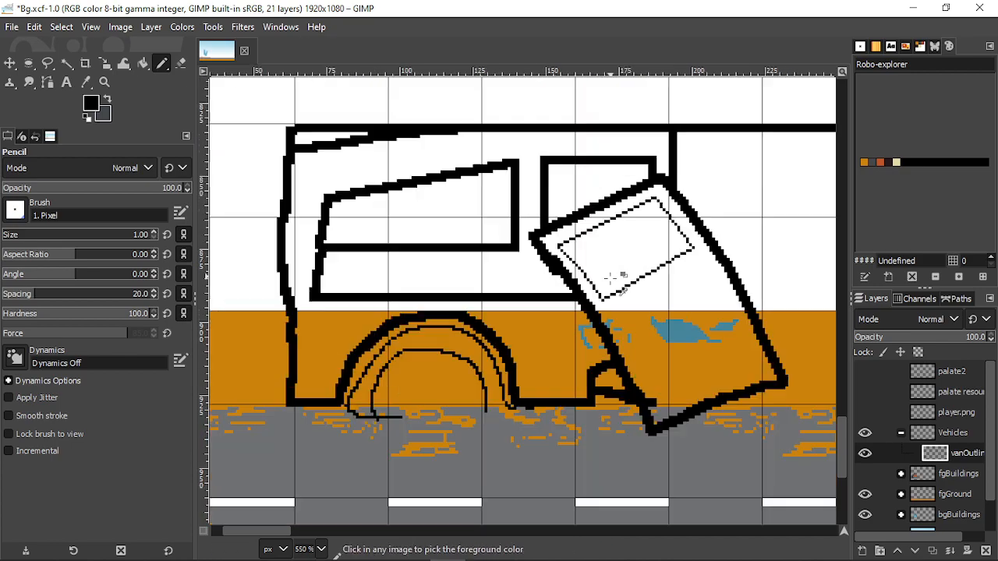
{"action": "scroll", "coordinate": [642, 309], "scroll_direction": "up", "scroll_amount": 2}
{"action": "left_click_drag", "start_coordinate": [632, 317], "coordinate": [571, 282]}
{"action": "scroll", "coordinate": [571, 282], "scroll_direction": "up", "scroll_amount": 2}
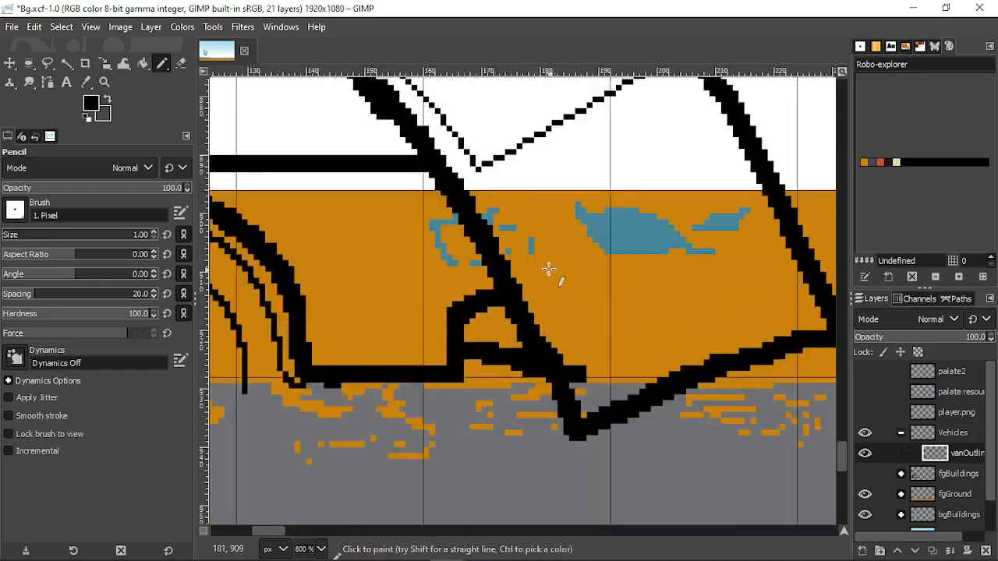
{"action": "left_click", "coordinate": [505, 216]}
{"action": "left_click", "coordinate": [540, 202], "text": "shift"}
{"action": "left_click", "coordinate": [551, 209], "text": "shift"}
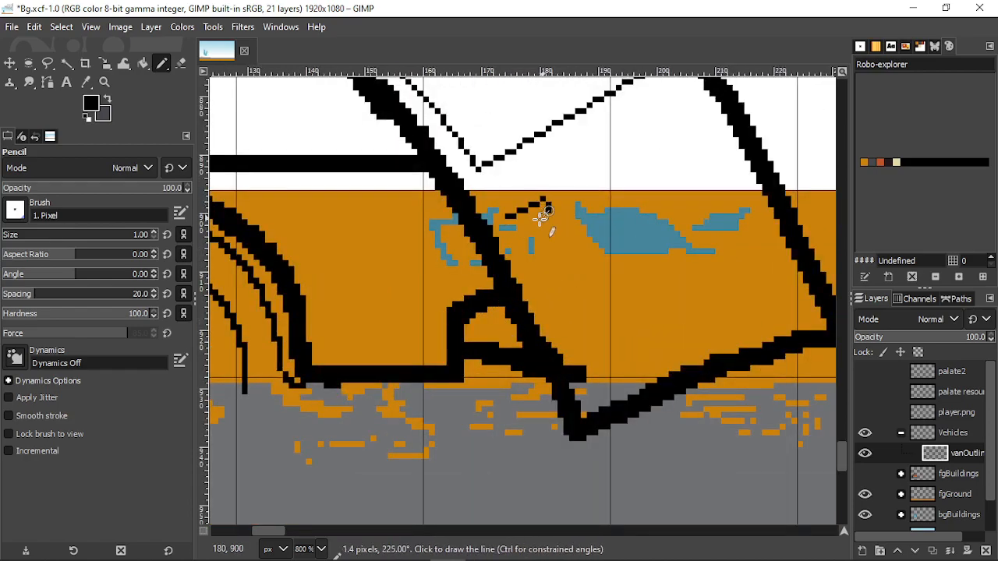
{"action": "left_click", "coordinate": [518, 226], "text": "shift"}
- With the brush size at 2, thicken the roof line from the door to about x = 240 and draw a vertical line down to about (238, 884)
{"action": "scroll", "coordinate": [506, 221], "scroll_direction": "down", "scroll_amount": 5}
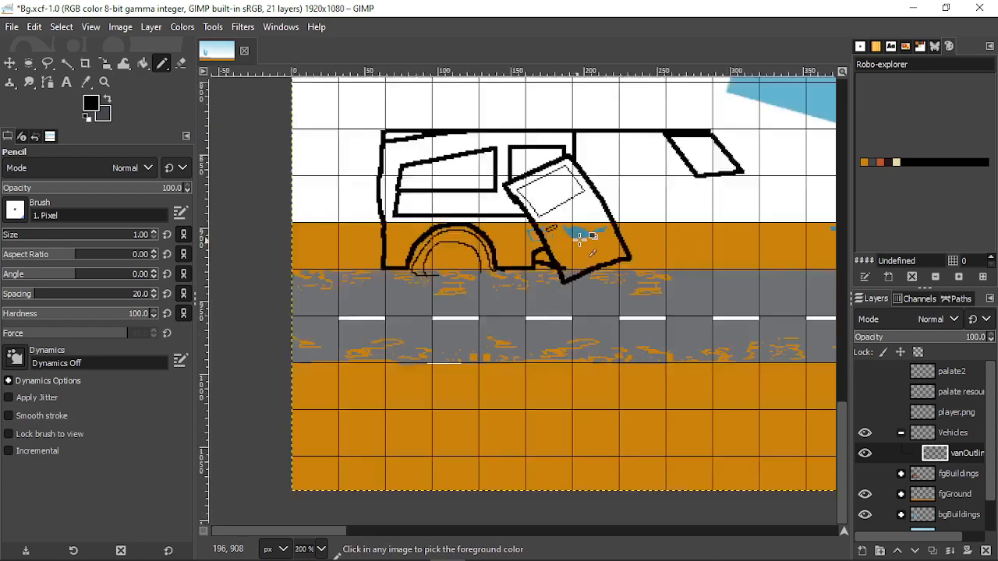
{"action": "scroll", "coordinate": [502, 273], "scroll_direction": "up", "scroll_amount": 2}
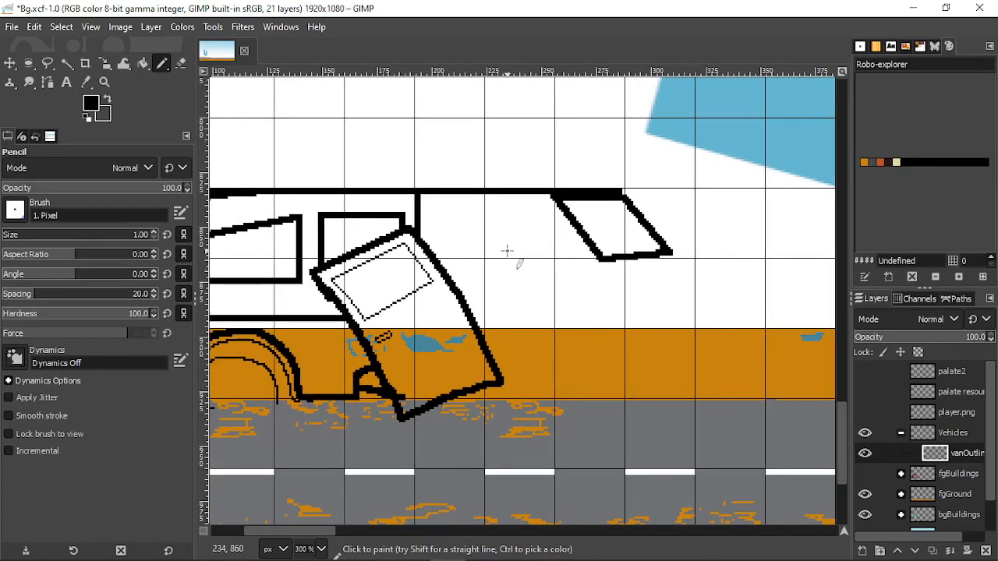
{"action": "key", "text": "bracketright"}
{"action": "scroll", "coordinate": [519, 310], "scroll_direction": "up", "scroll_amount": 1}
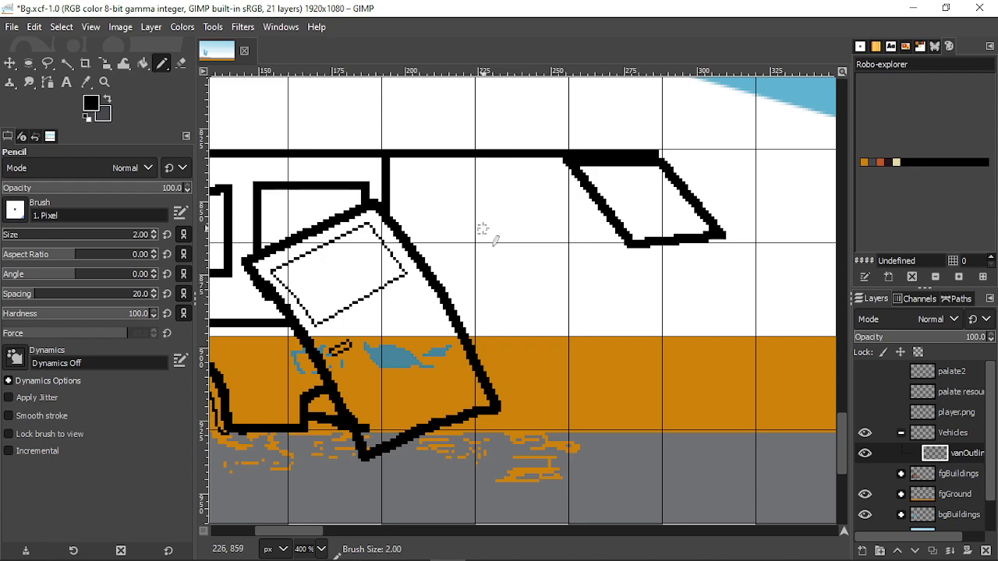
{"action": "left_click_drag", "start_coordinate": [392, 161], "coordinate": [508, 161]}
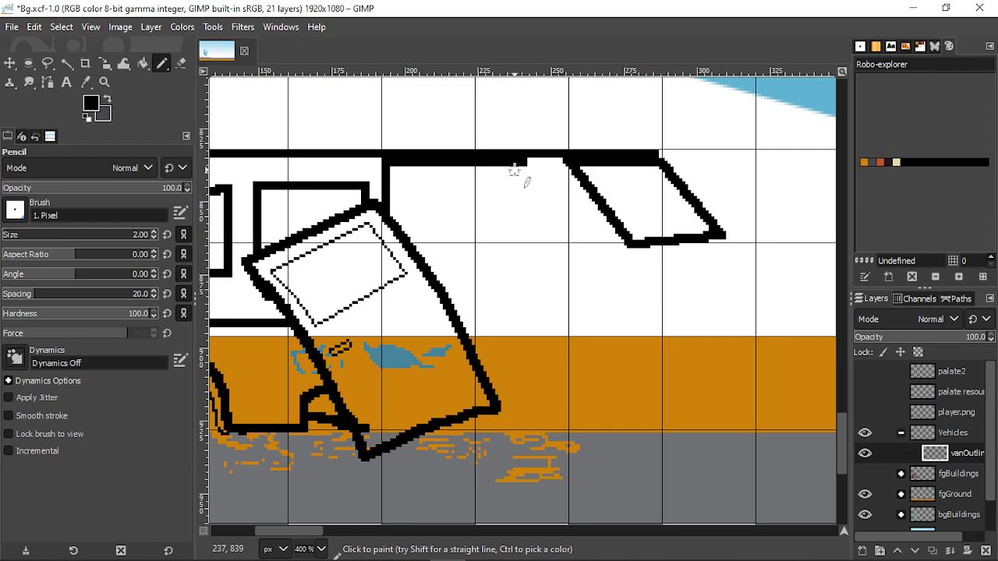
{"action": "left_click", "coordinate": [517, 303], "text": "shift"}
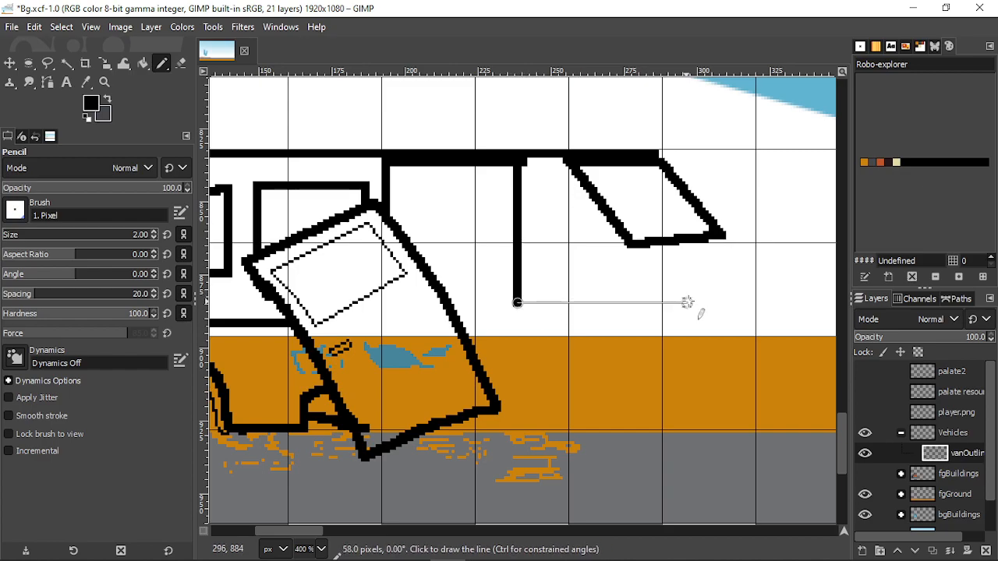
- Draw the bonnet side panel from (238, 884) to about (314, 884), up to (314, 873) and back to the windscreen base near (277, 865)
{"action": "left_click", "coordinate": [740, 303], "text": "shift"}
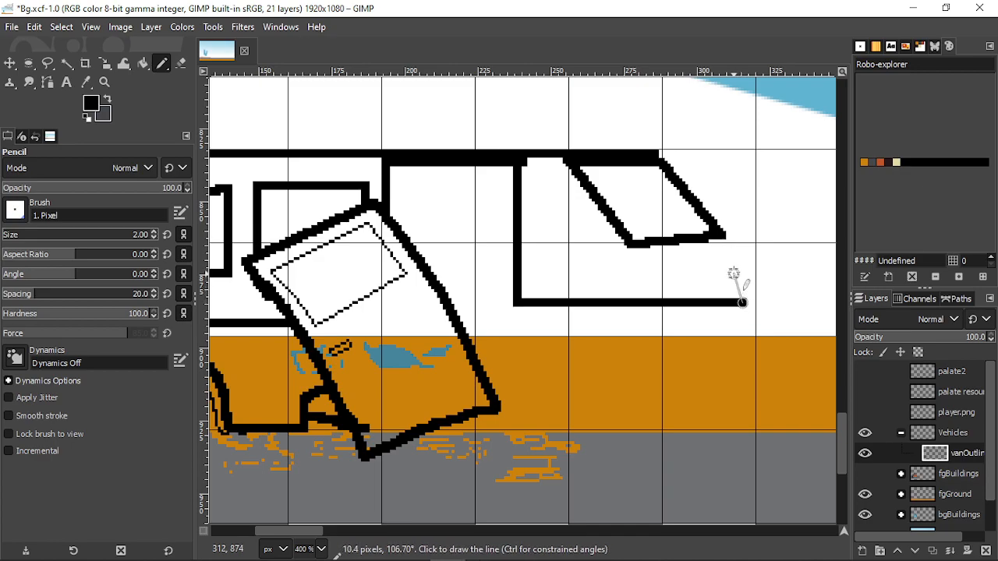
{"action": "left_click", "coordinate": [741, 270], "text": "shift"}
{"action": "left_click", "coordinate": [646, 248], "text": "shift"}
{"action": "left_click", "coordinate": [631, 247], "text": "shift"}
{"action": "scroll", "coordinate": [702, 269], "scroll_direction": "right", "scroll_amount": 3}
{"action": "scroll", "coordinate": [678, 268], "scroll_direction": "up", "scroll_amount": 1}
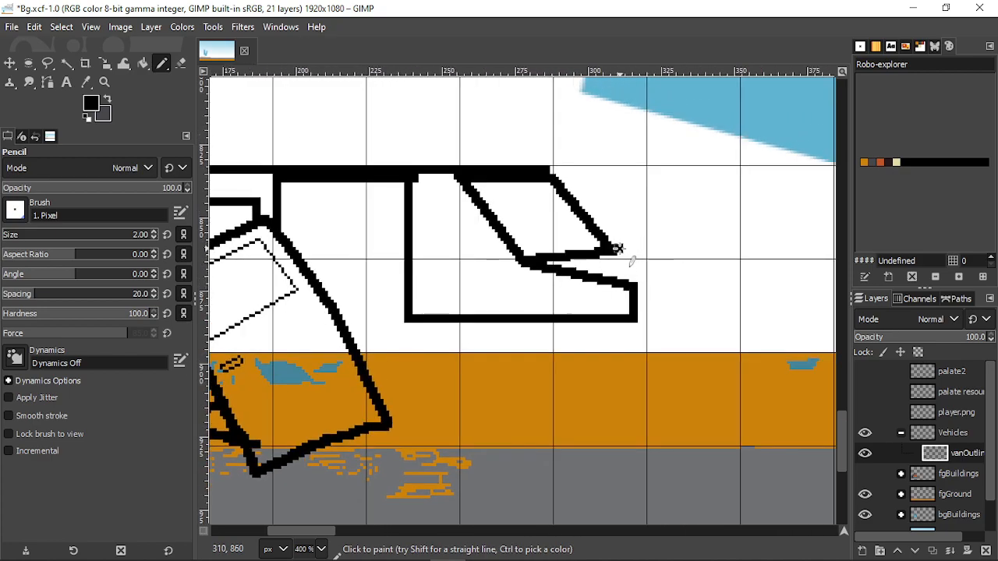
- Draw the bonnet's top edge and angular nose from the windscreen corner near (310, 860), ending with a line down to about (314, 904)
{"action": "left_click", "coordinate": [675, 262], "text": "shift"}
{"action": "left_click", "coordinate": [677, 264], "text": "shift"}
{"action": "left_click_drag", "start_coordinate": [675, 265], "coordinate": [634, 289]}
{"action": "mouse_move", "coordinate": [678, 264]}
{"action": "left_mouse_down"}
{"action": "mouse_move", "coordinate": [692, 311]}
{"action": "mouse_move", "coordinate": [636, 322]}
{"action": "left_mouse_up"}
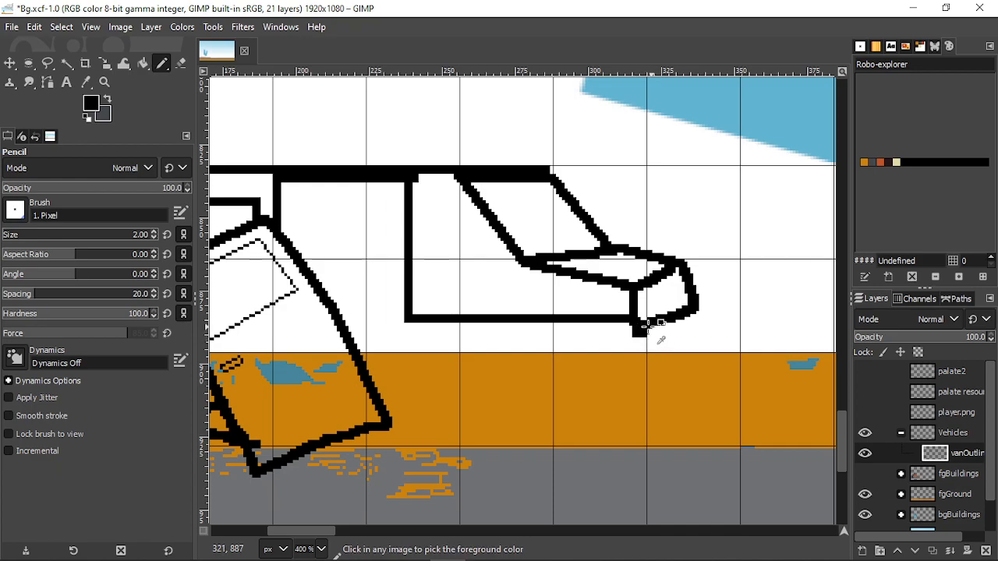
{"action": "scroll", "coordinate": [644, 285], "scroll_direction": "down", "scroll_amount": 3}
{"action": "left_click_drag", "start_coordinate": [652, 261], "coordinate": [645, 309]}
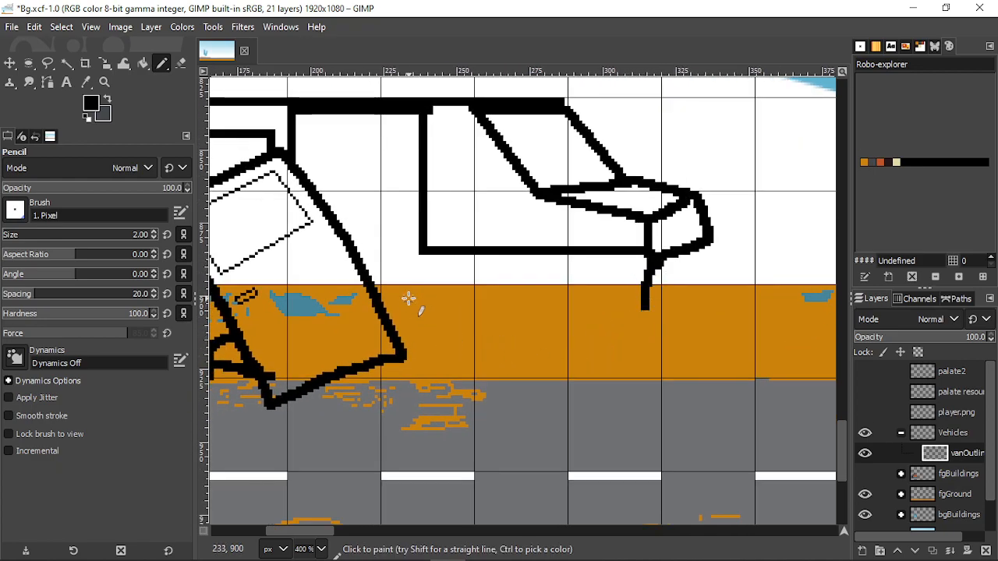
- Continue the front door edge from (238, 886) through (242, 893) and (242, 914) to the hanging door's lower corner
{"action": "left_click", "coordinate": [422, 257]}
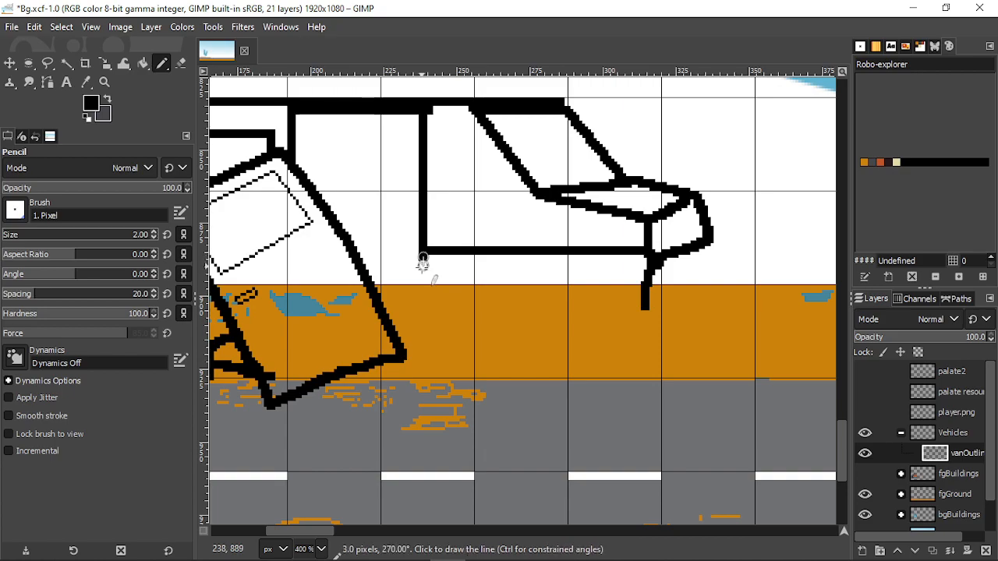
{"action": "left_click", "coordinate": [434, 277], "text": "shift"}
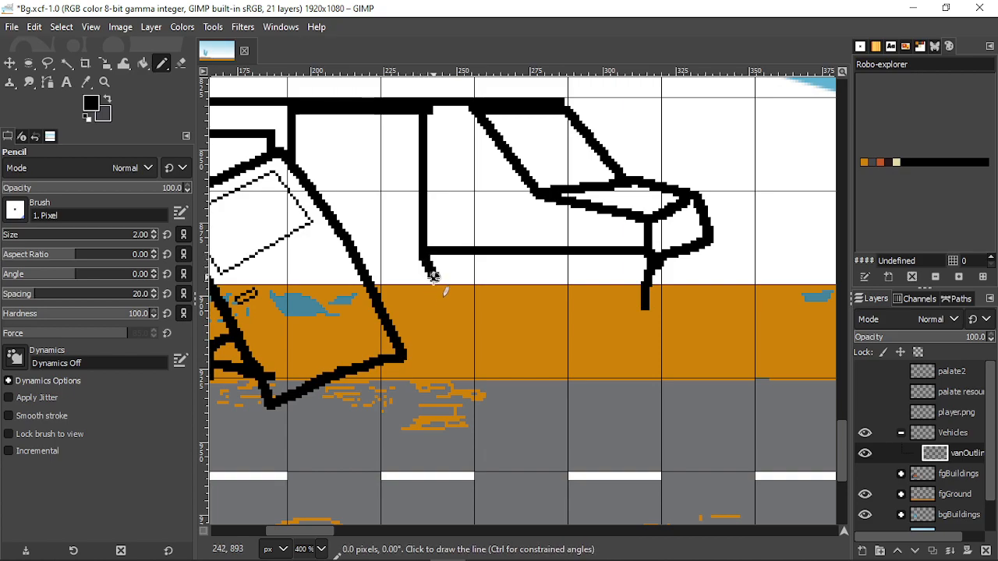
{"action": "left_click", "coordinate": [434, 338], "text": "shift"}
{"action": "left_click", "coordinate": [405, 345], "text": "shift"}
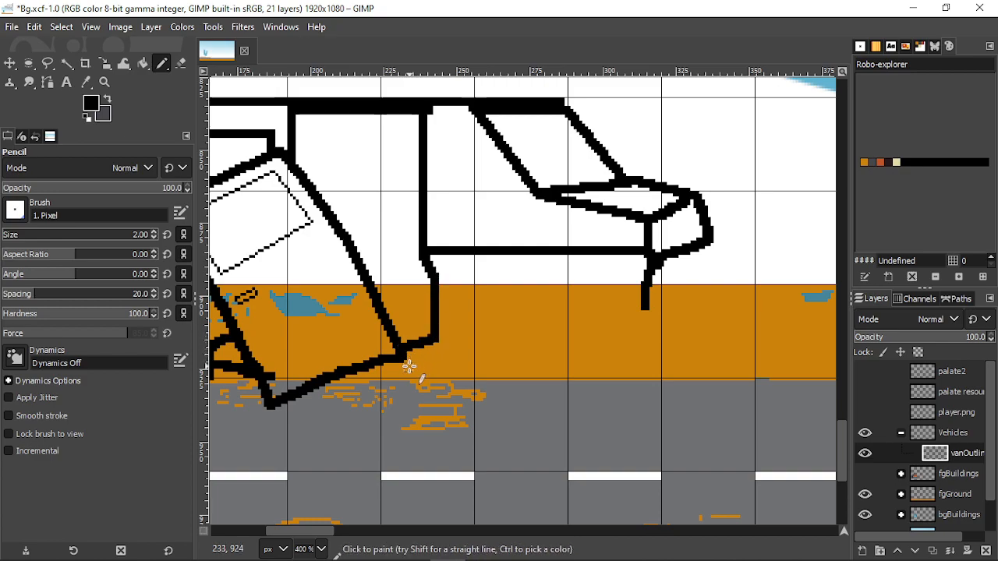
- Draw a sill line from the hanging door's lower corner and thicken its underside to about (254, 926)
{"action": "left_click", "coordinate": [453, 371], "text": "shift"}
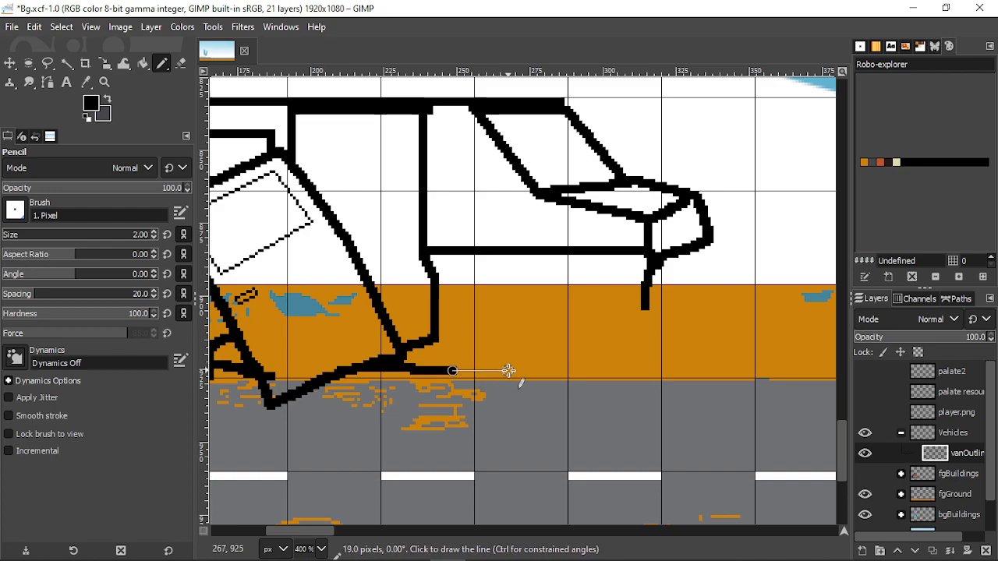
{"action": "scroll", "coordinate": [387, 372], "scroll_direction": "up", "scroll_amount": 3, "text": "ctrl"}
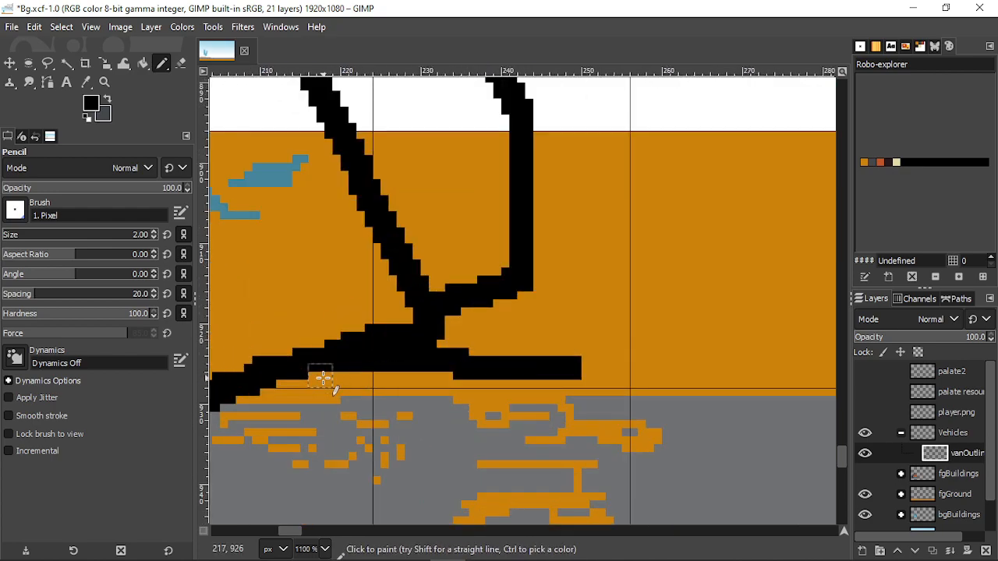
{"action": "left_click_drag", "start_coordinate": [382, 377], "coordinate": [616, 375]}
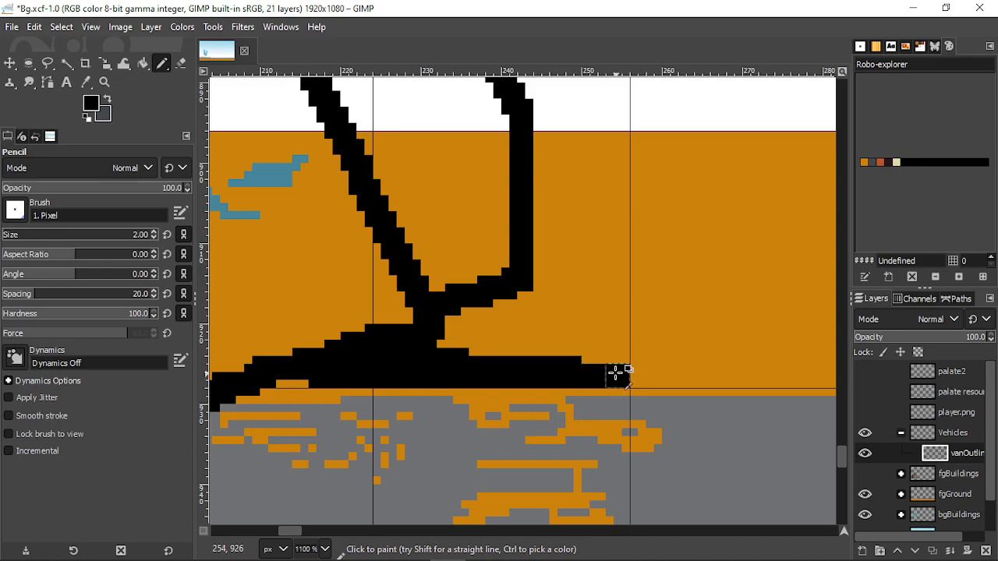
- Draw the front wheel arch from the sill's end up and across to the nose line at about (314, 904)
{"action": "scroll", "coordinate": [615, 374], "scroll_direction": "down", "scroll_amount": 3, "text": "ctrl"}
{"action": "scroll", "coordinate": [622, 366], "scroll_direction": "down", "scroll_amount": 1, "text": "ctrl"}
{"action": "scroll", "coordinate": [622, 365], "scroll_direction": "up", "scroll_amount": 1, "text": "ctrl"}
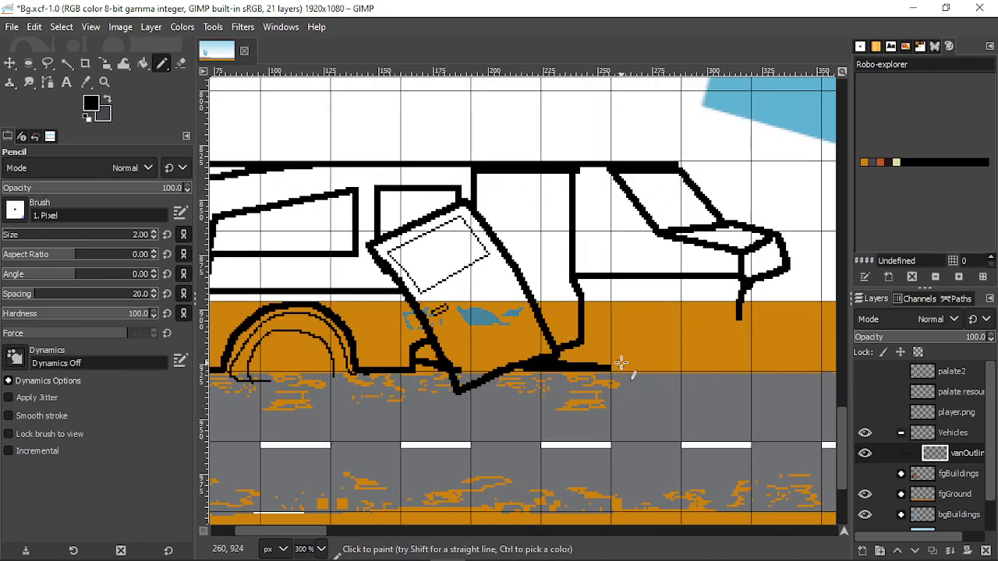
{"action": "left_click_drag", "start_coordinate": [612, 365], "coordinate": [644, 335]}
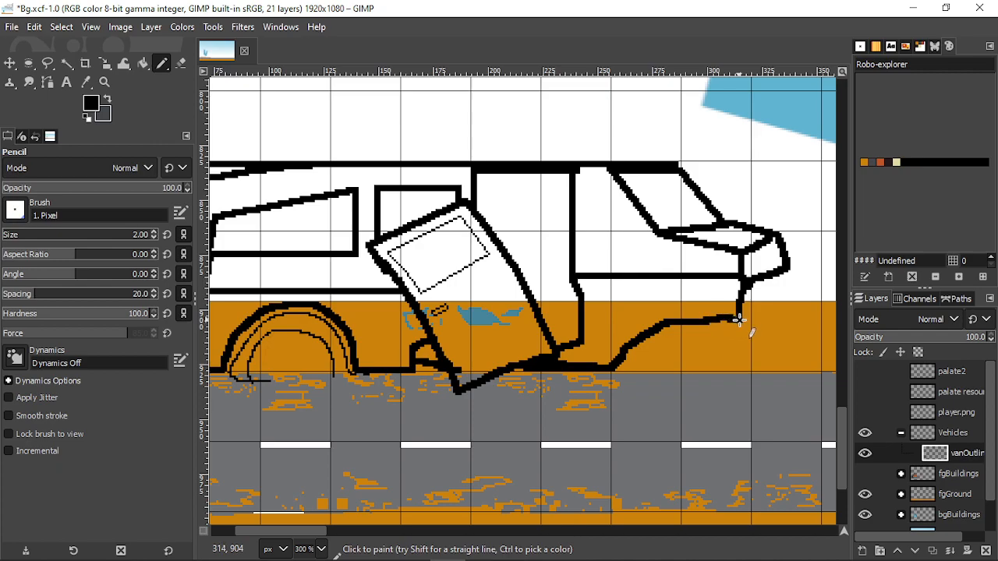
- With the brush size at 1, draw the thin front-end outline below the nose from about (319, 907) through (321, 894) to (341, 886)
{"action": "scroll", "coordinate": [739, 320], "scroll_direction": "right", "scroll_amount": 3}
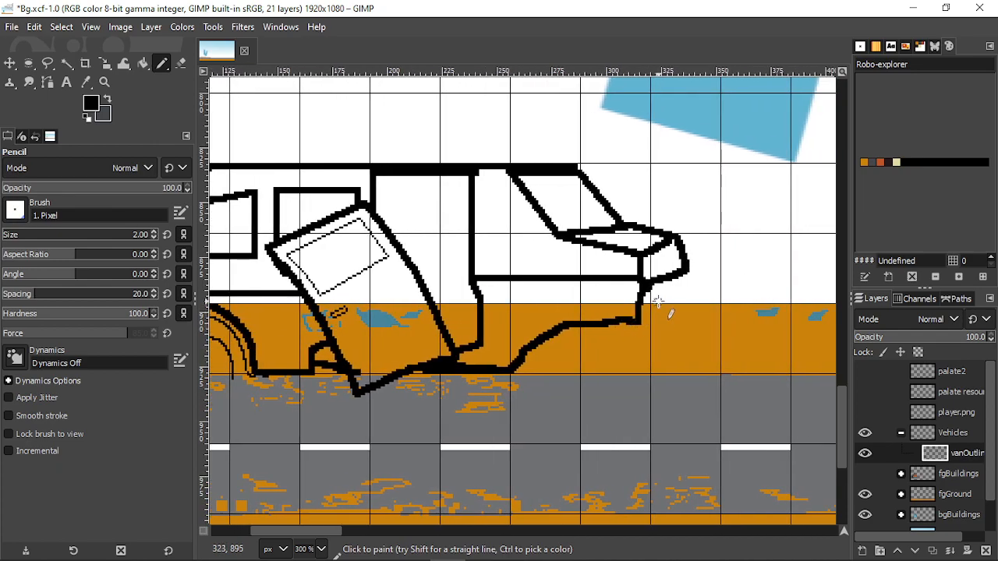
{"action": "key", "text": "bracketleft"}
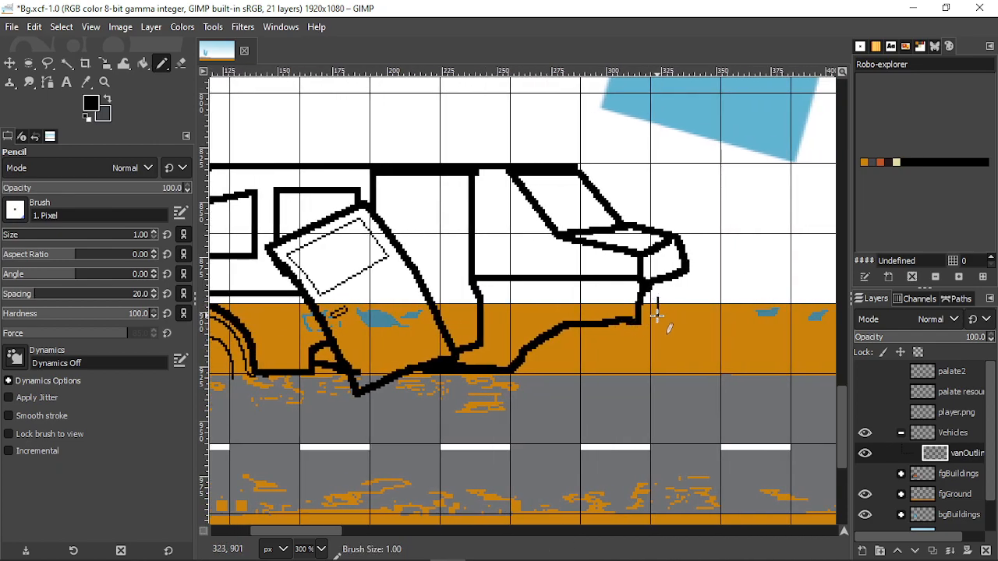
{"action": "scroll", "coordinate": [659, 306], "scroll_direction": "up", "scroll_amount": 1, "text": "ctrl"}
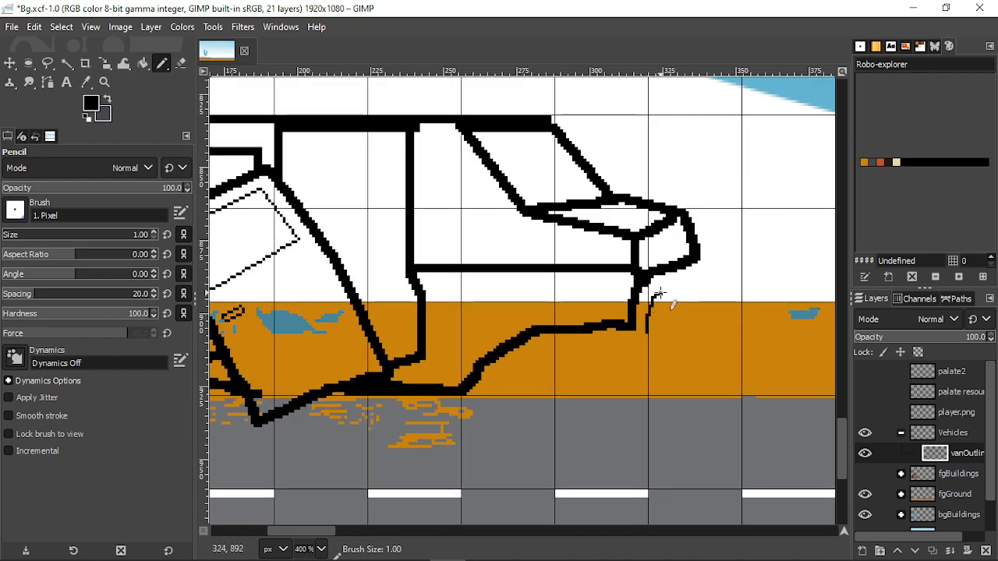
{"action": "mouse_move", "coordinate": [684, 284]}
{"action": "left_mouse_down"}
{"action": "mouse_move", "coordinate": [701, 255]}
{"action": "mouse_move", "coordinate": [705, 278]}
{"action": "mouse_move", "coordinate": [698, 269]}
{"action": "mouse_move", "coordinate": [713, 256]}
{"action": "mouse_move", "coordinate": [716, 295]}
{"action": "left_mouse_up"}
{"action": "scroll", "coordinate": [705, 279], "scroll_direction": "up", "scroll_amount": 2}
- Draw an inner four-sided outline below the nose through about (323, 906), (324, 897), (339, 890) and (339, 896)
{"action": "left_click_drag", "start_coordinate": [615, 359], "coordinate": [612, 380]}
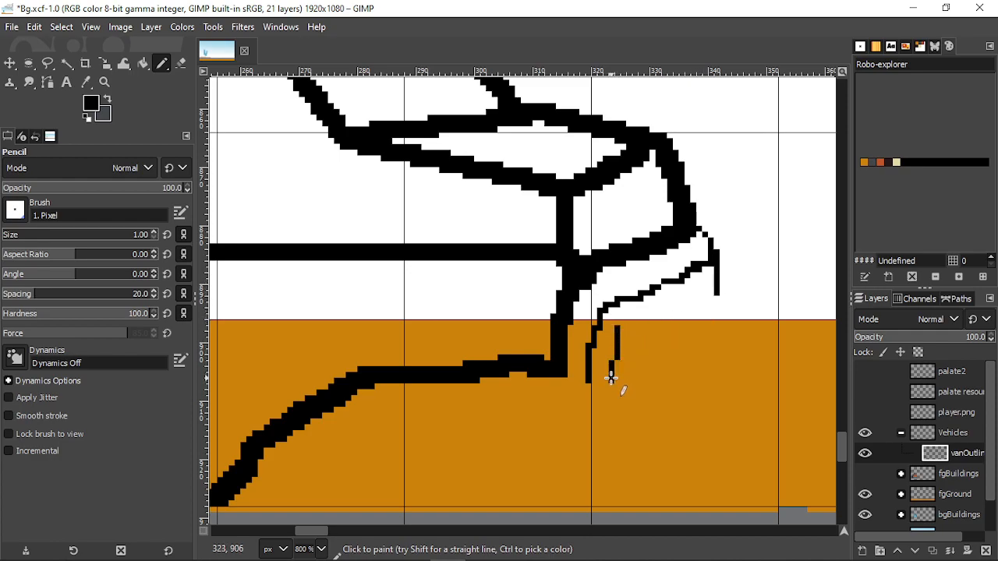
{"action": "left_click_drag", "start_coordinate": [620, 328], "coordinate": [683, 295]}
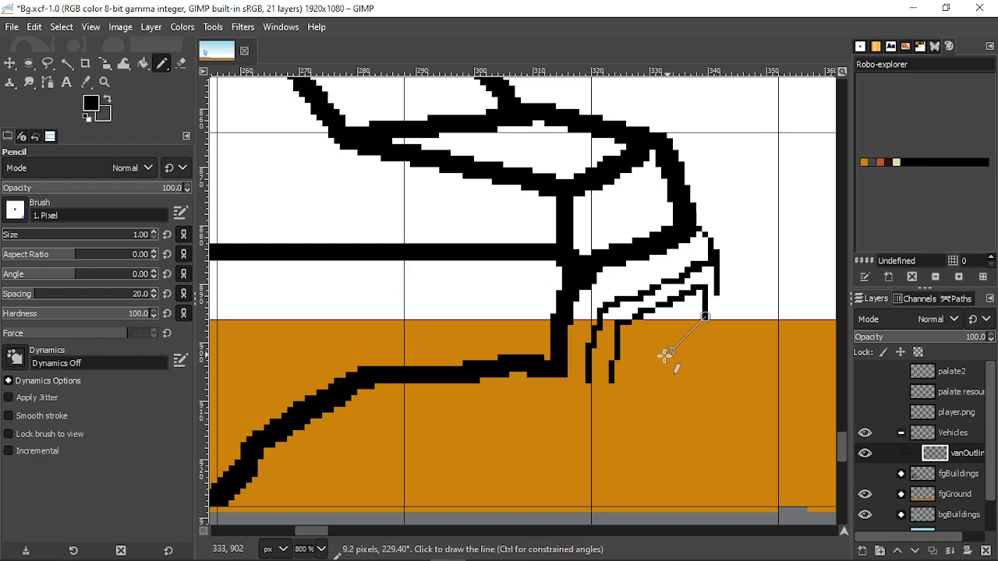
{"action": "left_click", "coordinate": [613, 381], "text": "shift"}
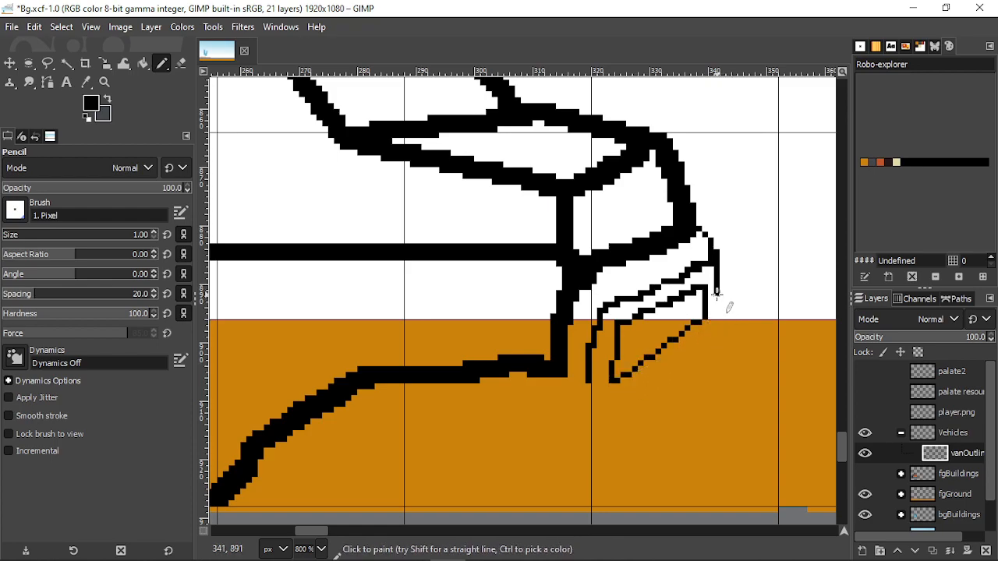
- Close the lower front-end outline through about (346, 904), (326, 915) and (316, 907), and add two slanted contour lines inside it
{"action": "mouse_move", "coordinate": [733, 337]}
{"action": "left_mouse_down"}
{"action": "mouse_move", "coordinate": [743, 364]}
{"action": "mouse_move", "coordinate": [663, 422]}
{"action": "left_mouse_up"}
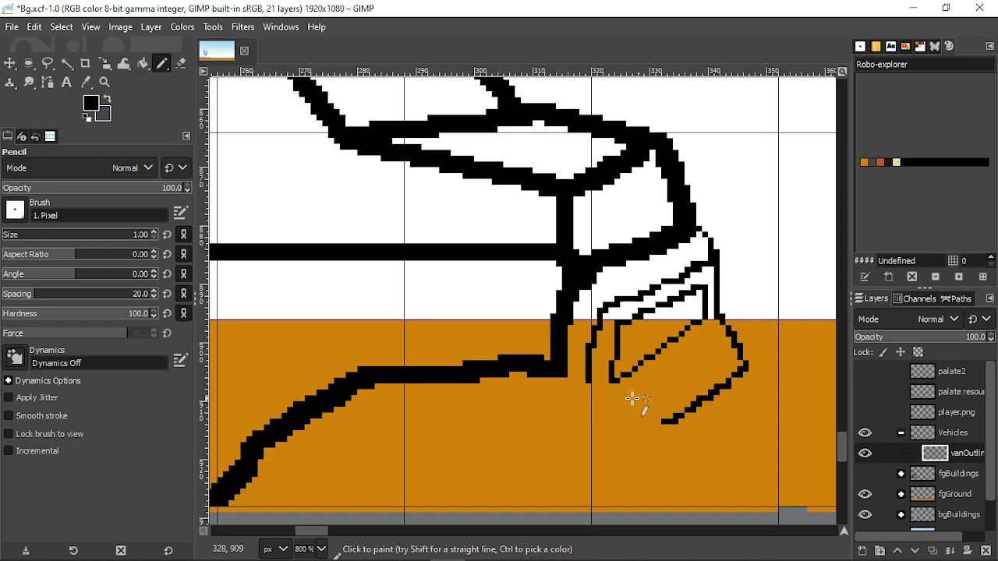
{"action": "mouse_move", "coordinate": [568, 382]}
{"action": "left_mouse_down"}
{"action": "mouse_move", "coordinate": [620, 432]}
{"action": "mouse_move", "coordinate": [657, 425]}
{"action": "left_mouse_up"}
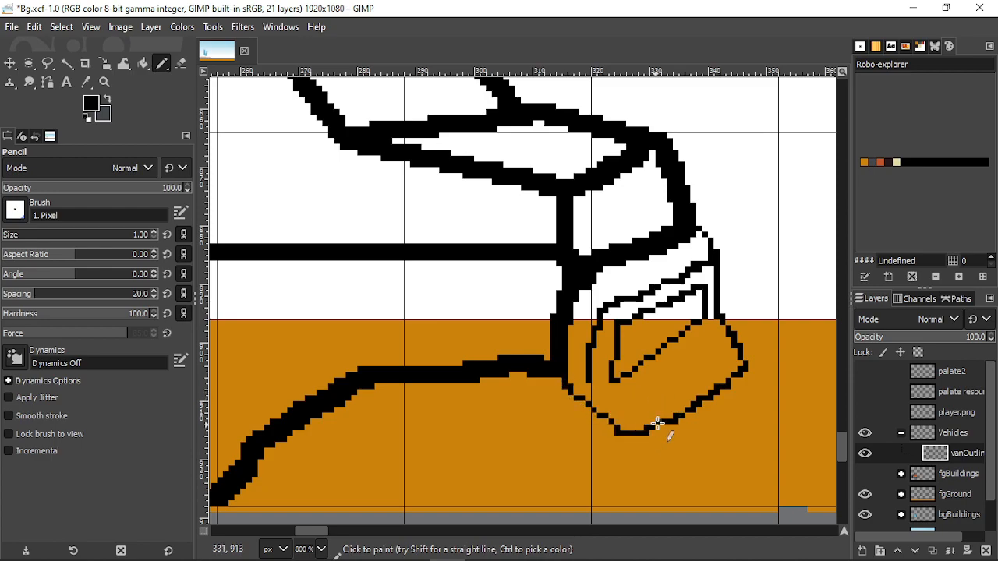
{"action": "scroll", "coordinate": [602, 394], "scroll_direction": "up", "scroll_amount": 1}
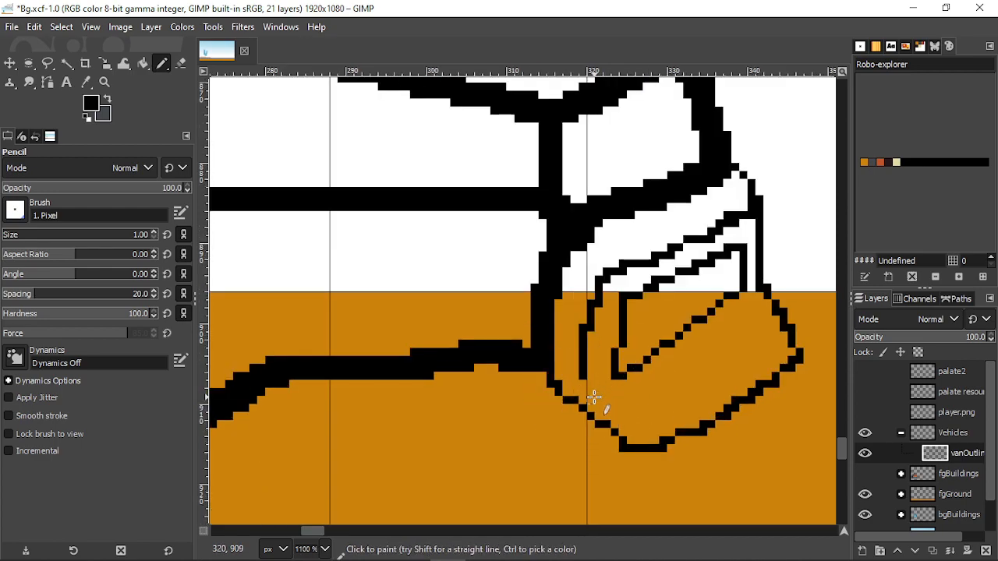
{"action": "mouse_move", "coordinate": [585, 385]}
{"action": "left_mouse_down"}
{"action": "mouse_move", "coordinate": [598, 395]}
{"action": "mouse_move", "coordinate": [644, 396]}
{"action": "mouse_move", "coordinate": [711, 360]}
{"action": "mouse_move", "coordinate": [769, 309]}
{"action": "left_mouse_up"}
{"action": "mouse_move", "coordinate": [626, 411]}
{"action": "left_mouse_down"}
{"action": "mouse_move", "coordinate": [724, 380]}
{"action": "mouse_move", "coordinate": [783, 333]}
{"action": "left_mouse_up"}
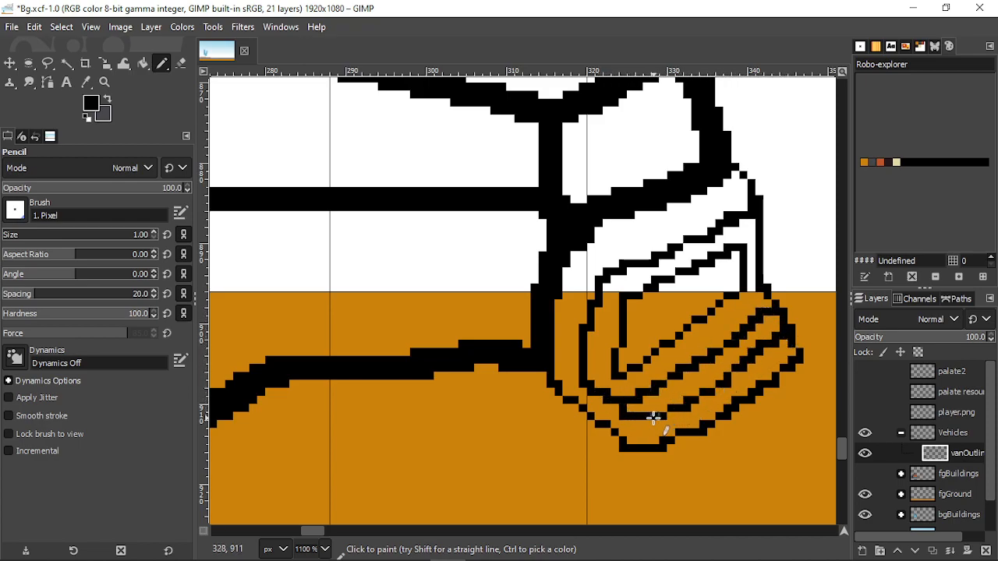
- With the brush size at 2, draw a pointed bumper corner from about (313, 907) down to (324, 927) and up to (336, 911)
{"action": "scroll", "coordinate": [636, 431], "scroll_direction": "down", "scroll_amount": 3}
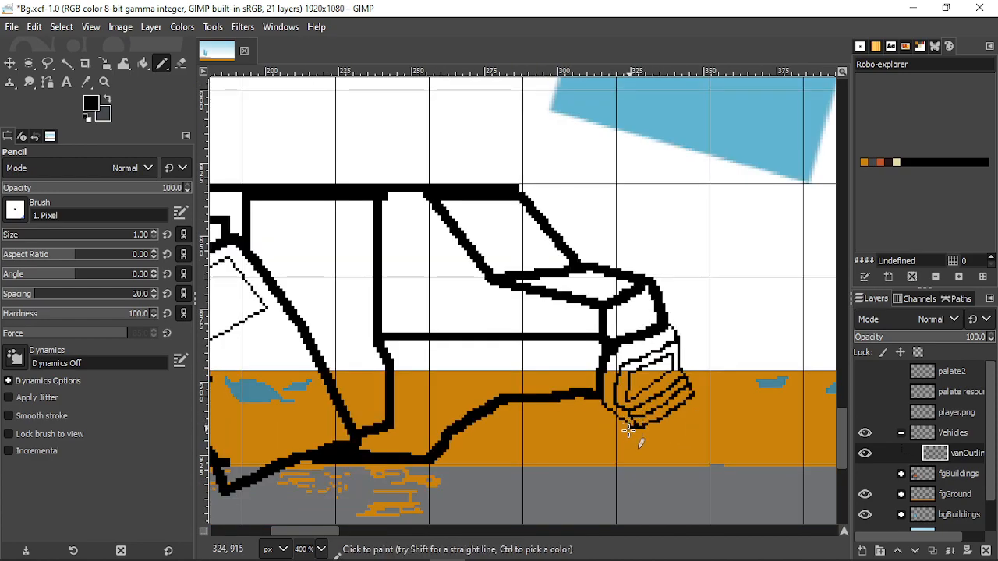
{"action": "scroll", "coordinate": [629, 430], "scroll_direction": "up", "scroll_amount": 1}
{"action": "scroll", "coordinate": [626, 445], "scroll_direction": "down", "scroll_amount": 2}
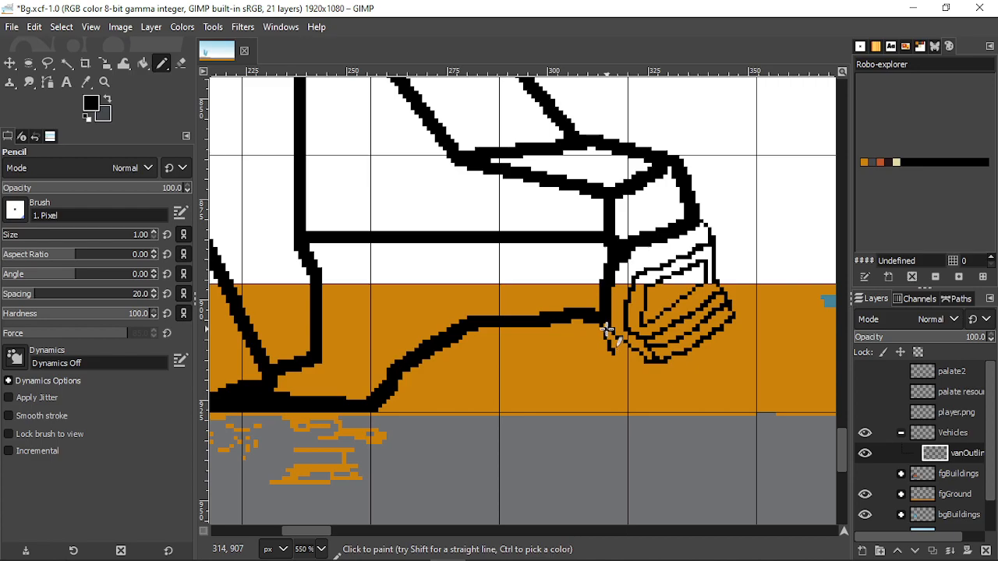
{"action": "key", "text": "bracketright"}
{"action": "mouse_move", "coordinate": [601, 328]}
{"action": "left_mouse_down"}
{"action": "mouse_move", "coordinate": [630, 394]}
{"action": "mouse_move", "coordinate": [635, 383]}
{"action": "mouse_move", "coordinate": [642, 412]}
{"action": "left_mouse_up"}
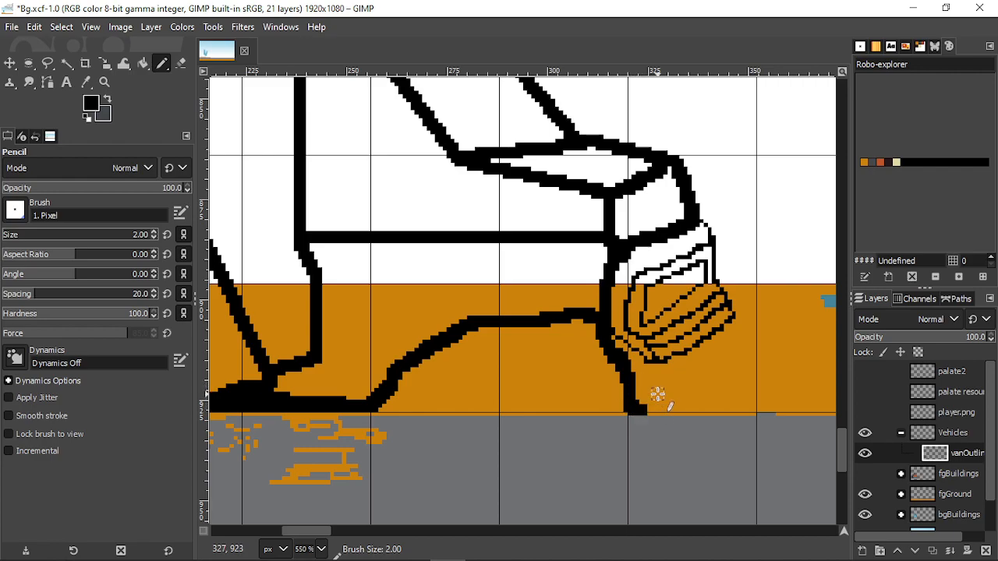
{"action": "left_click_drag", "start_coordinate": [695, 345], "coordinate": [647, 413]}
{"action": "scroll", "coordinate": [638, 377], "scroll_direction": "down", "scroll_amount": 4}
{"action": "scroll", "coordinate": [609, 390], "scroll_direction": "up", "scroll_amount": 4}
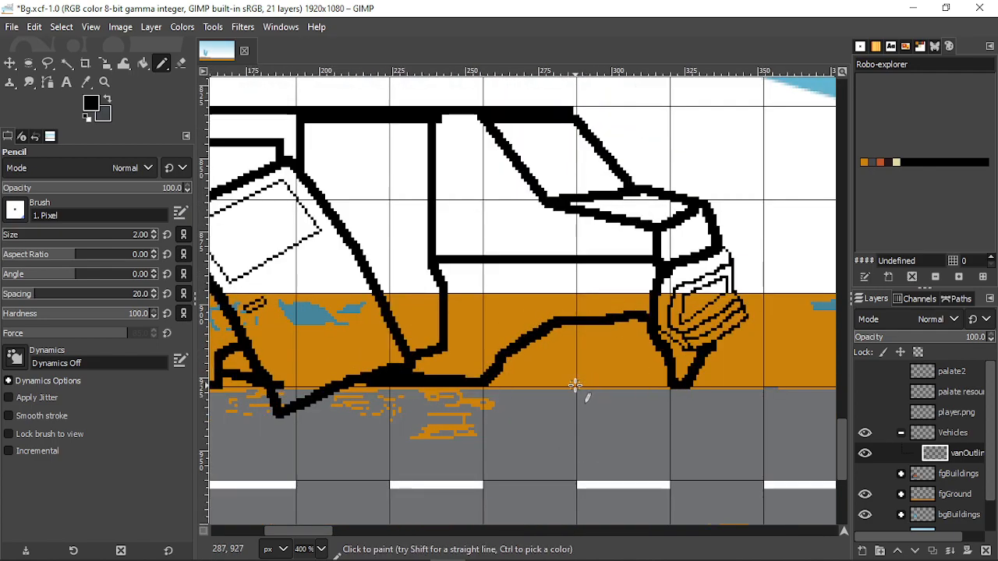
- With the brush size at 1, draw the front wheel's tyre and inner arcs under the arch and a ground line from x = 256 to about 316
{"action": "key", "text": "bracketleft"}
{"action": "left_click_drag", "start_coordinate": [465, 387], "coordinate": [491, 355]}
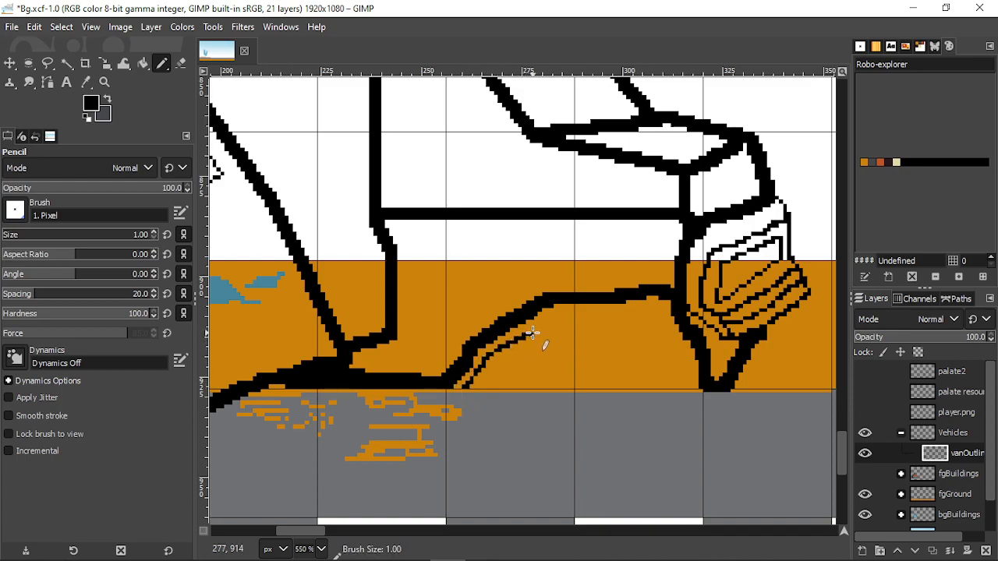
{"action": "left_click_drag", "start_coordinate": [548, 328], "coordinate": [603, 314]}
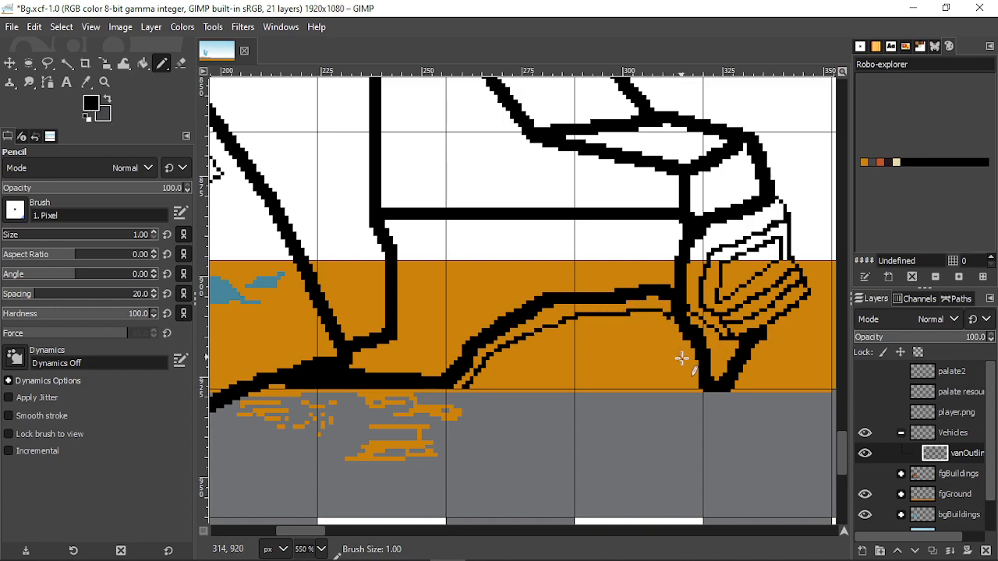
{"action": "mouse_move", "coordinate": [680, 339]}
{"action": "left_mouse_down"}
{"action": "mouse_move", "coordinate": [609, 330]}
{"action": "mouse_move", "coordinate": [553, 348]}
{"action": "left_mouse_up"}
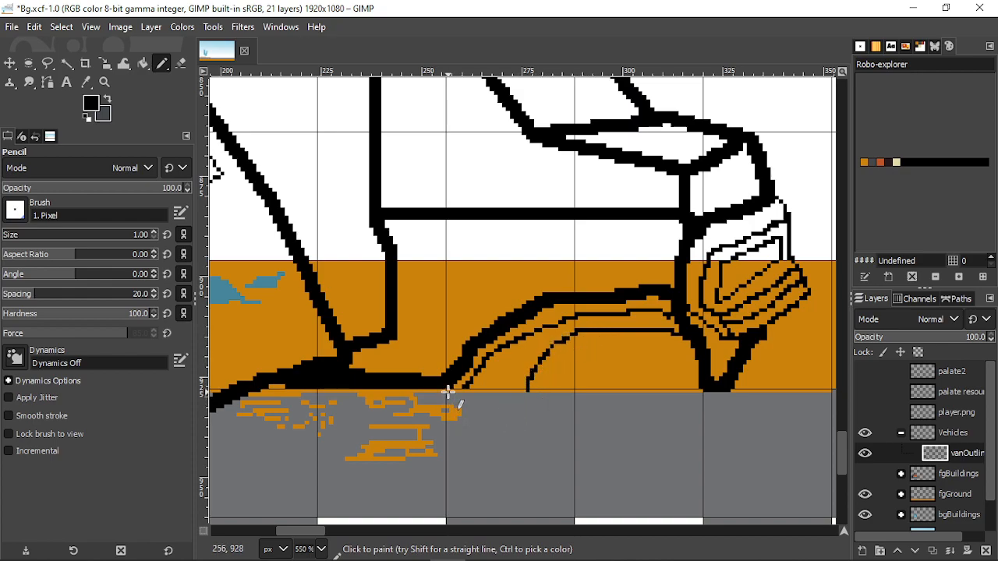
{"action": "left_click_drag", "start_coordinate": [477, 399], "coordinate": [689, 387]}
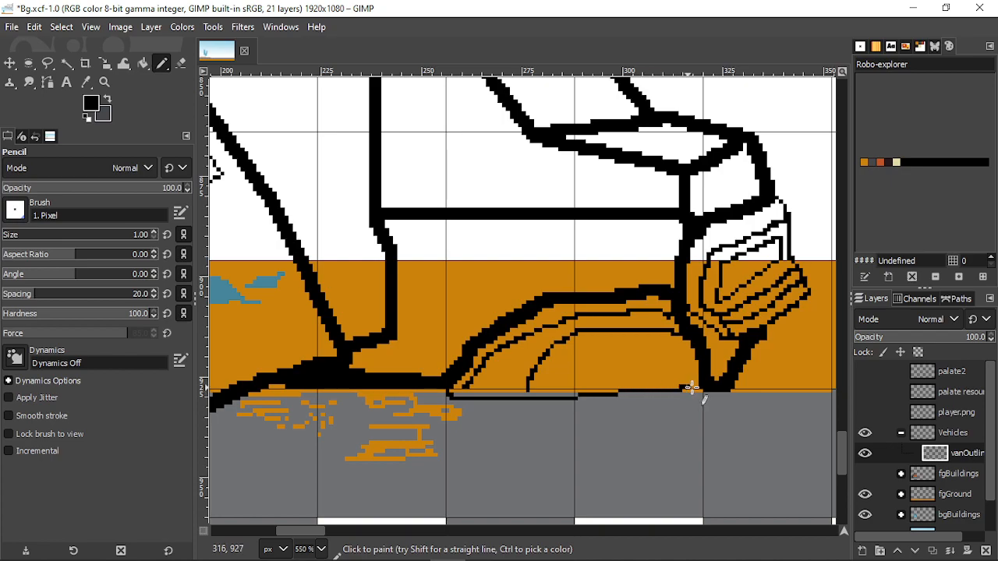
- With the brush size at 2, draw a vertical window post at about x = 225 from the roof down to y = 874
{"action": "scroll", "coordinate": [550, 394], "scroll_direction": "up", "scroll_amount": 3}
{"action": "scroll", "coordinate": [519, 398], "scroll_direction": "down", "scroll_amount": 7}
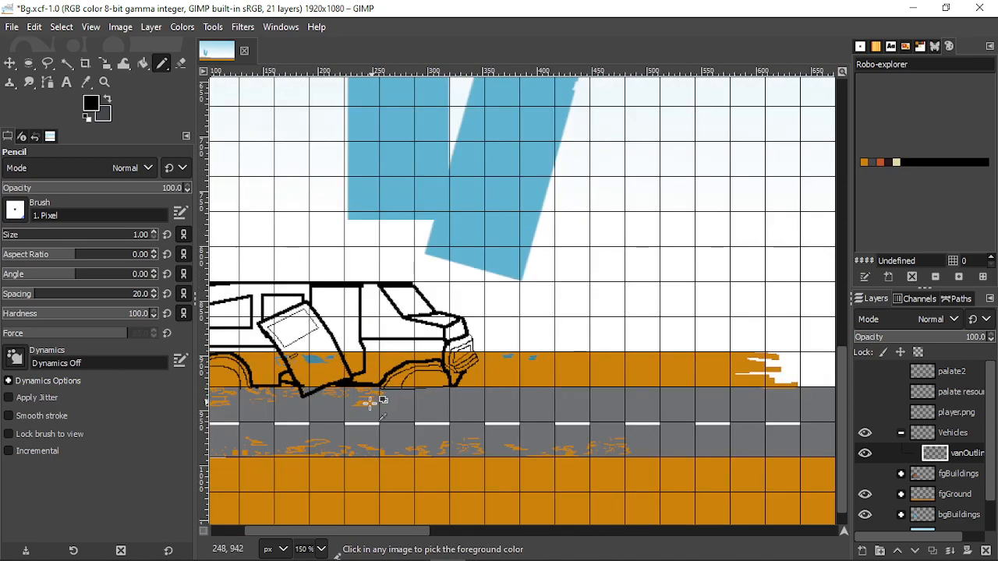
{"action": "scroll", "coordinate": [372, 401], "scroll_direction": "up", "scroll_amount": 2}
{"action": "scroll", "coordinate": [650, 297], "scroll_direction": "up", "scroll_amount": 1}
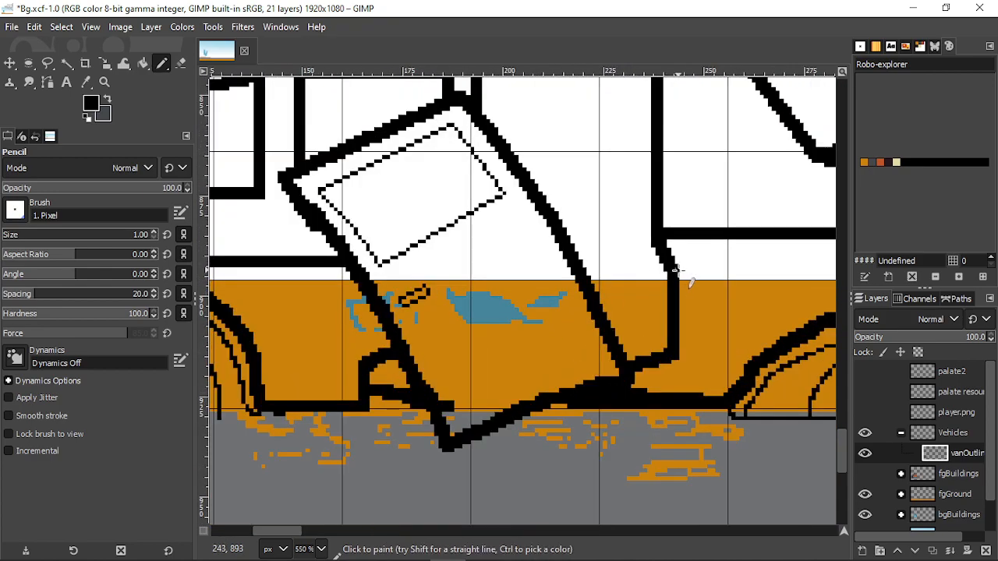
{"action": "scroll", "coordinate": [675, 271], "scroll_direction": "up", "scroll_amount": 2}
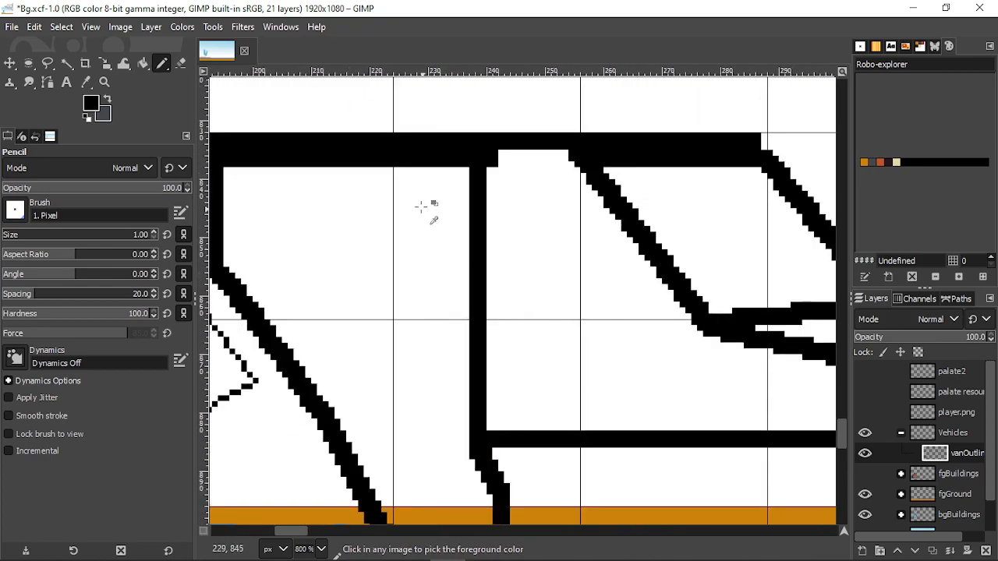
{"action": "left_click", "coordinate": [400, 362], "text": "shift"}
{"action": "key", "text": "bracketright"}
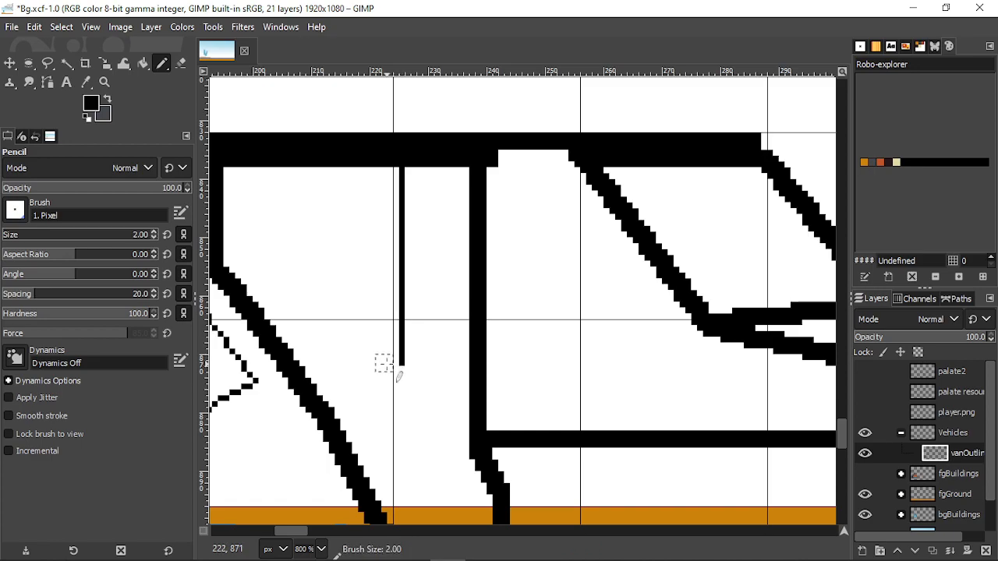
{"action": "left_click", "coordinate": [401, 380]}
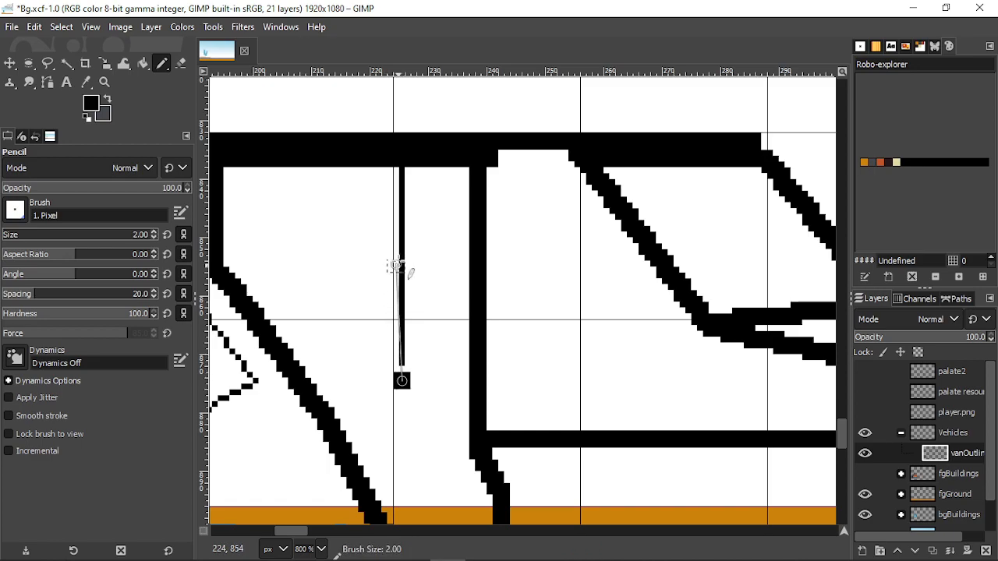
{"action": "left_click", "coordinate": [401, 165], "text": "shift"}
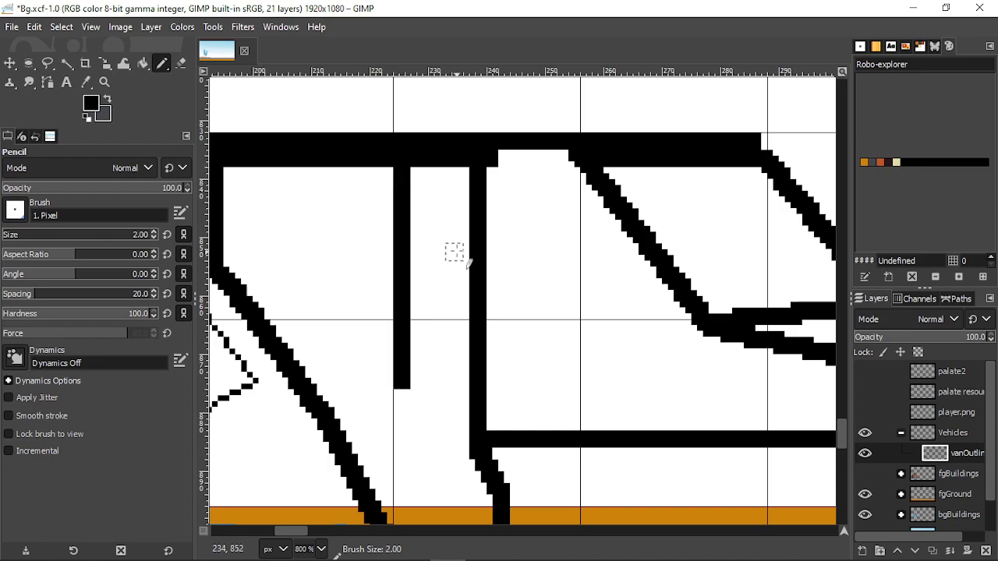
- Draw the front window's sill from about (240, 874) to (277, 874) and its slanted front edge up to about (253, 842)
{"action": "left_click", "coordinate": [483, 382]}
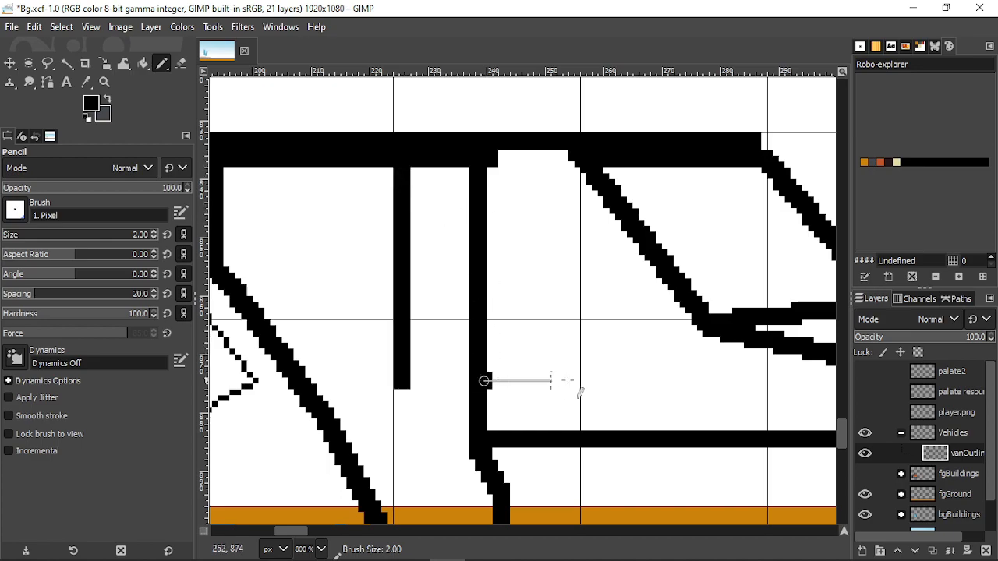
{"action": "left_click", "coordinate": [706, 381], "text": "shift"}
{"action": "left_click", "coordinate": [566, 192], "text": "shift"}
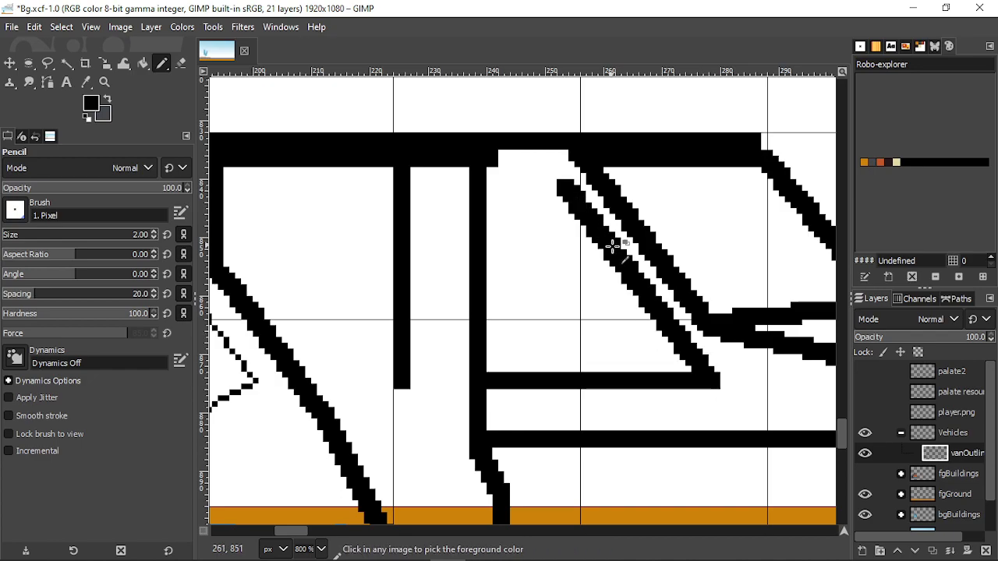
- Duplicate the vanOutline layer and crop the copy to a 106 × 112 px area at (247, 826) around the van's front
{"action": "scroll", "coordinate": [606, 241], "scroll_direction": "down", "scroll_amount": 6}
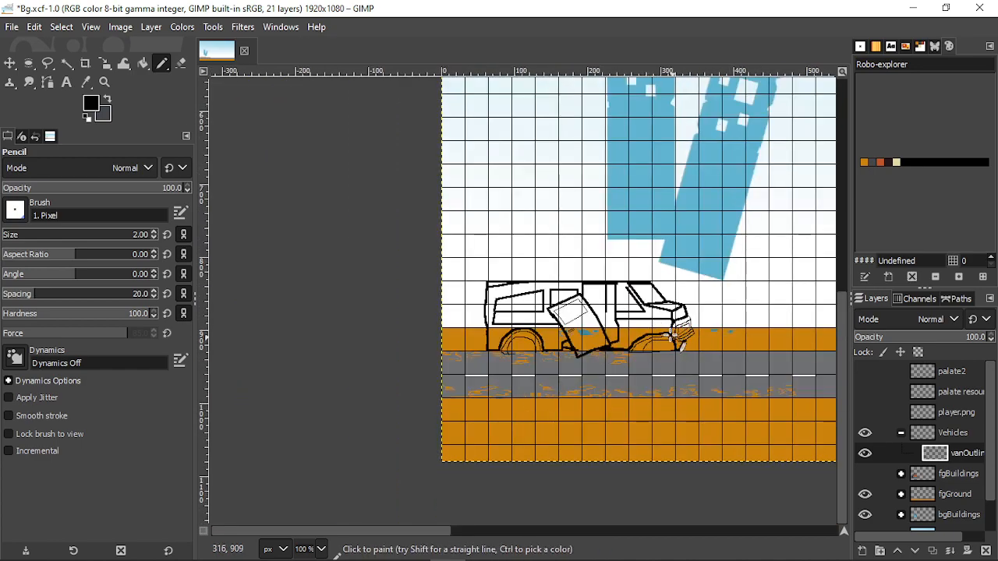
{"action": "scroll", "coordinate": [669, 337], "scroll_direction": "up", "scroll_amount": 4}
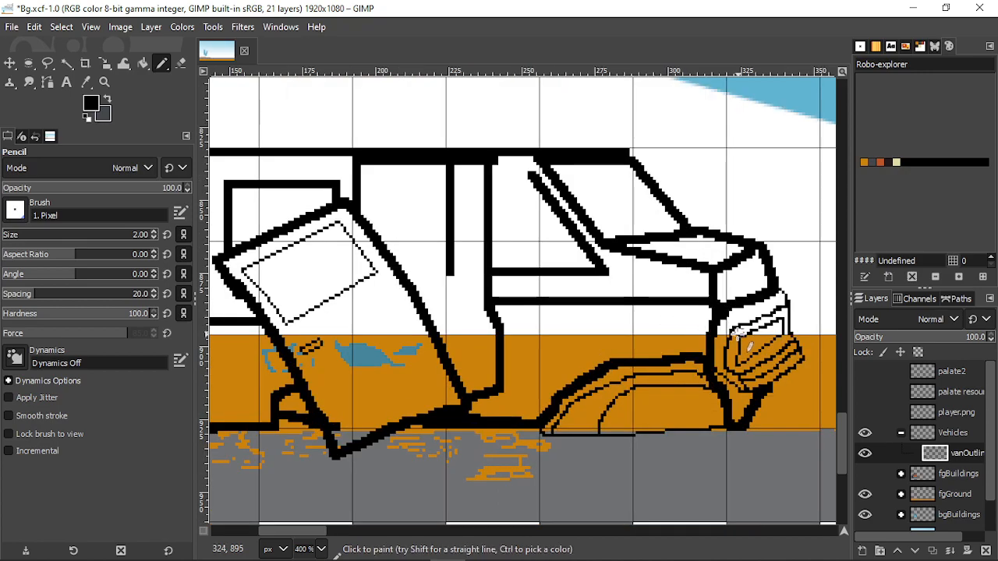
{"action": "left_click", "coordinate": [933, 551]}
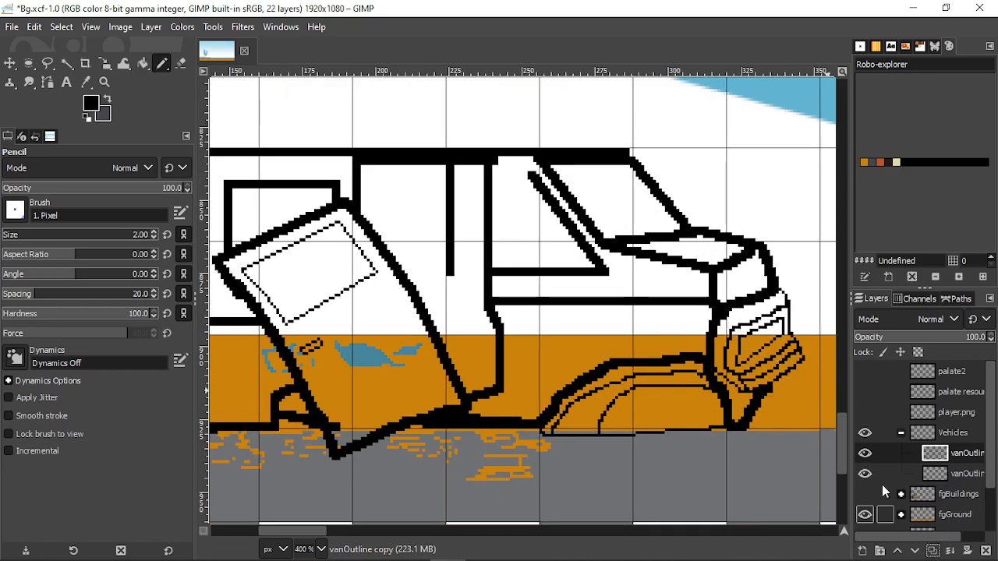
{"action": "left_click", "coordinate": [86, 63]}
{"action": "left_click_drag", "start_coordinate": [513, 131], "coordinate": [822, 457]}
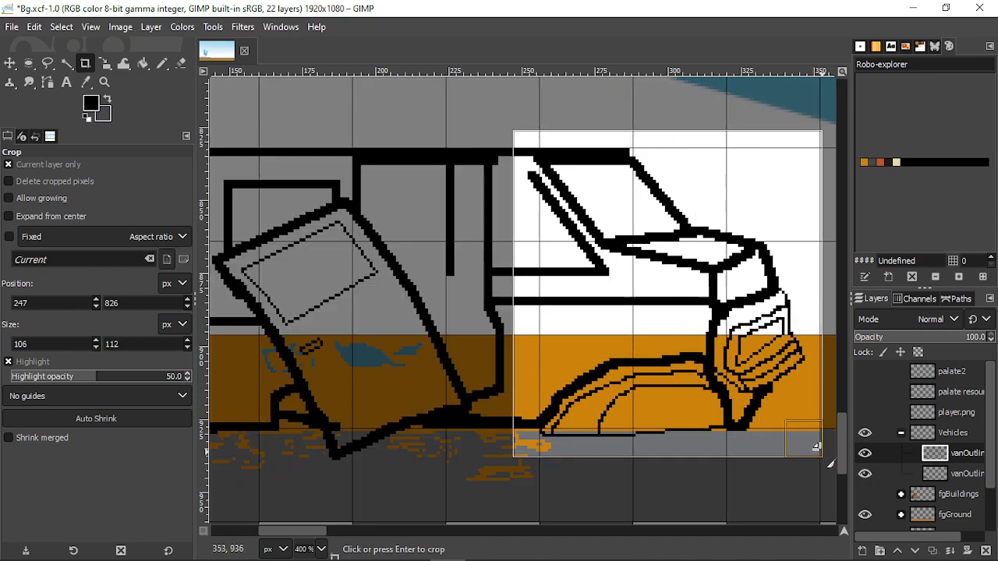
{"action": "key", "text": "Return"}
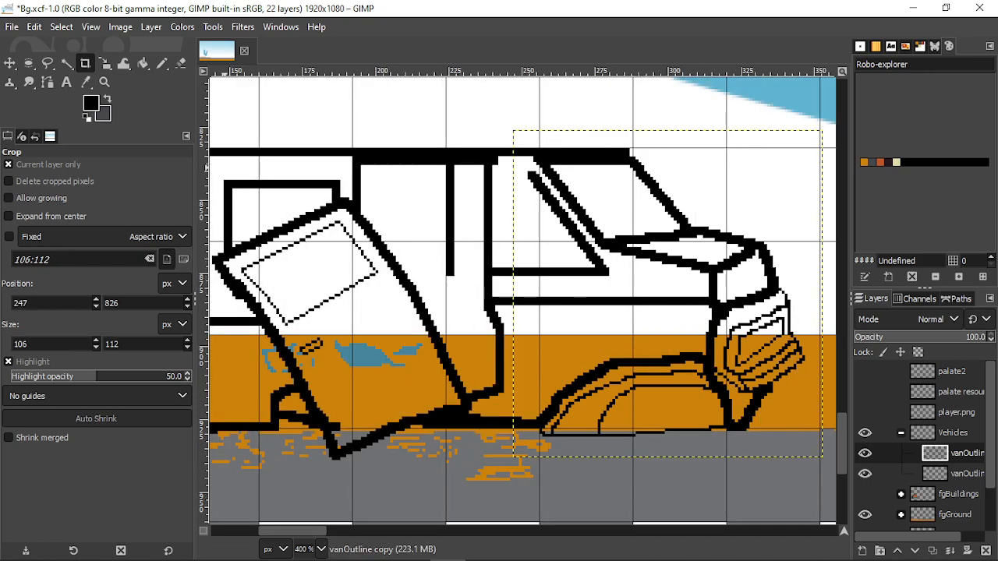
- Move the cropped front section horizontally about 28 px to the right, lengthening the van
{"action": "key", "text": "m"}
{"action": "key", "text": "2"}
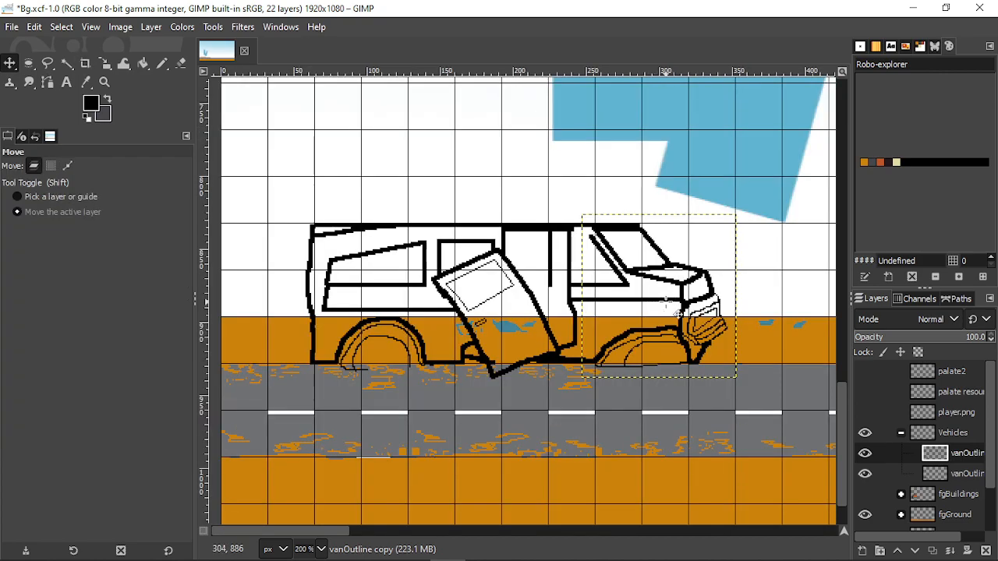
{"action": "left_click_drag", "start_coordinate": [691, 308], "coordinate": [718, 297]}
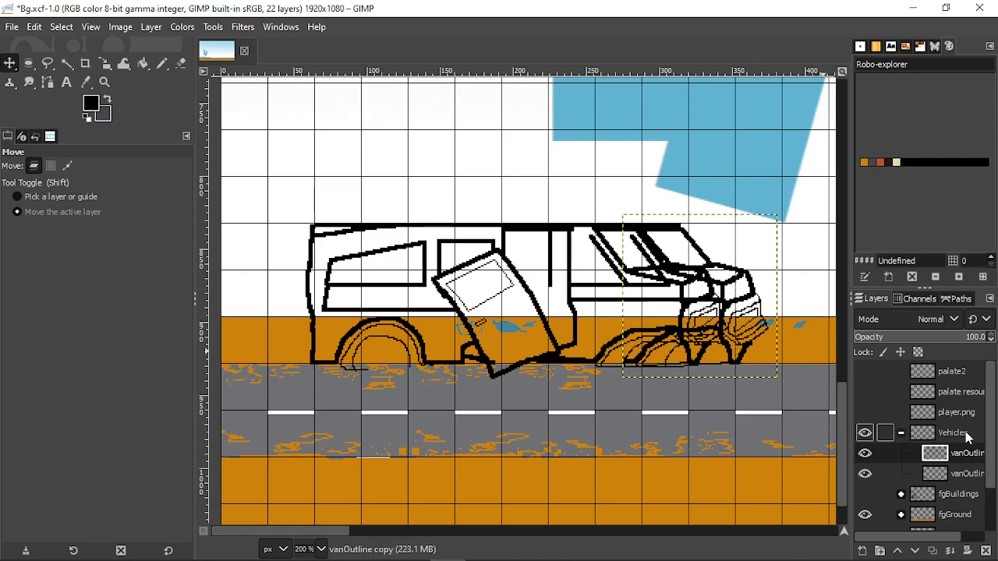
- Hide the original vanOutline layer, duplicate it, and make the new full-van copy visible
{"action": "left_click", "coordinate": [964, 476]}
{"action": "left_click", "coordinate": [864, 474]}
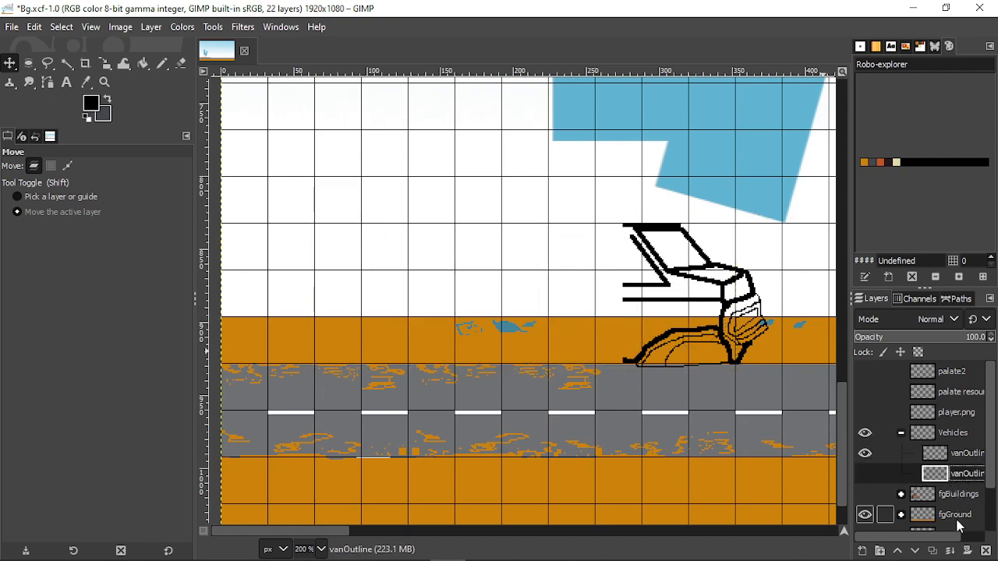
{"action": "left_click", "coordinate": [932, 551]}
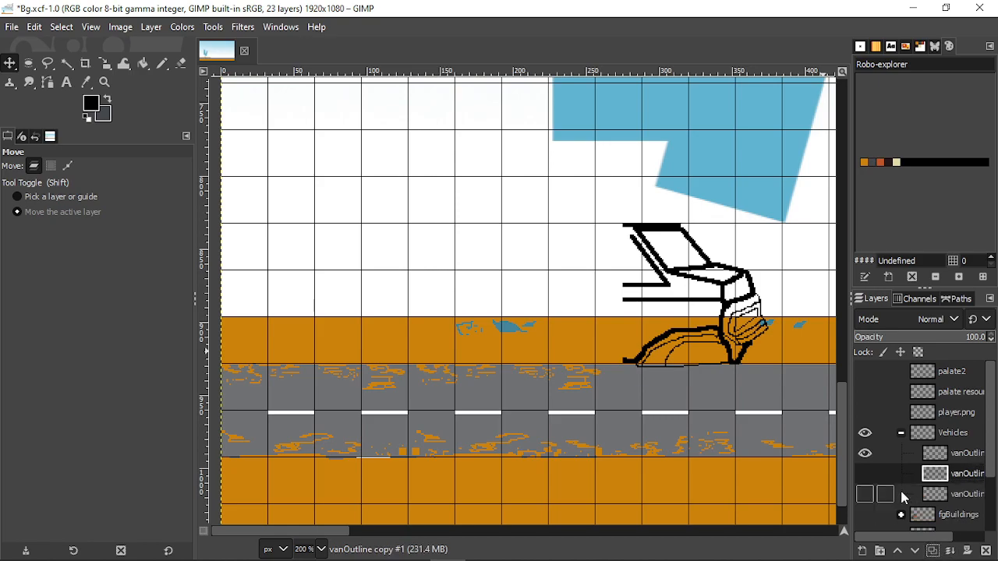
{"action": "left_click", "coordinate": [865, 475]}
- On the full-van copy, erase the old slanted front-window edge with the eraser size at 7
{"action": "scroll", "coordinate": [657, 296], "scroll_direction": "up", "scroll_amount": 2, "text": "ctrl"}
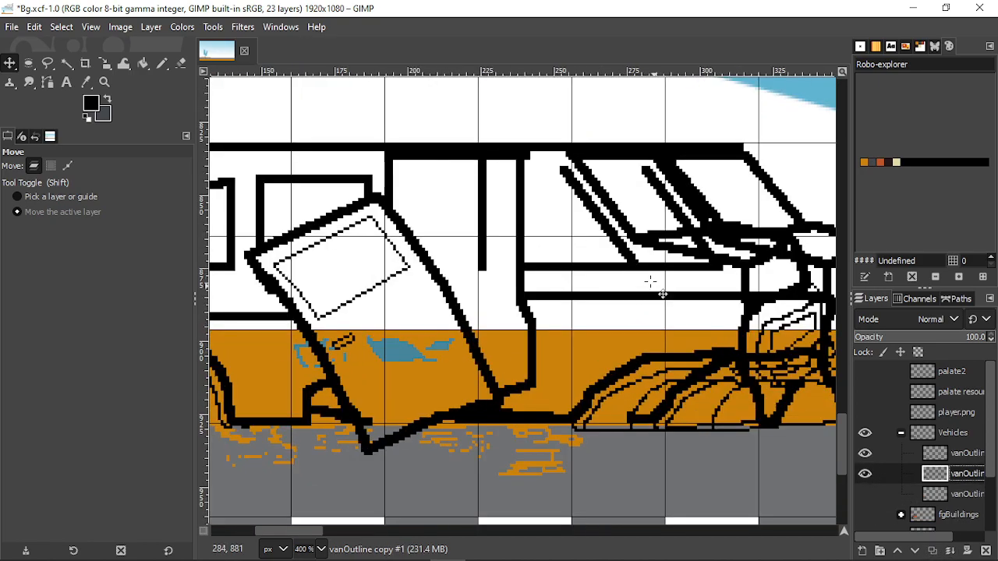
{"action": "left_click", "coordinate": [180, 63]}
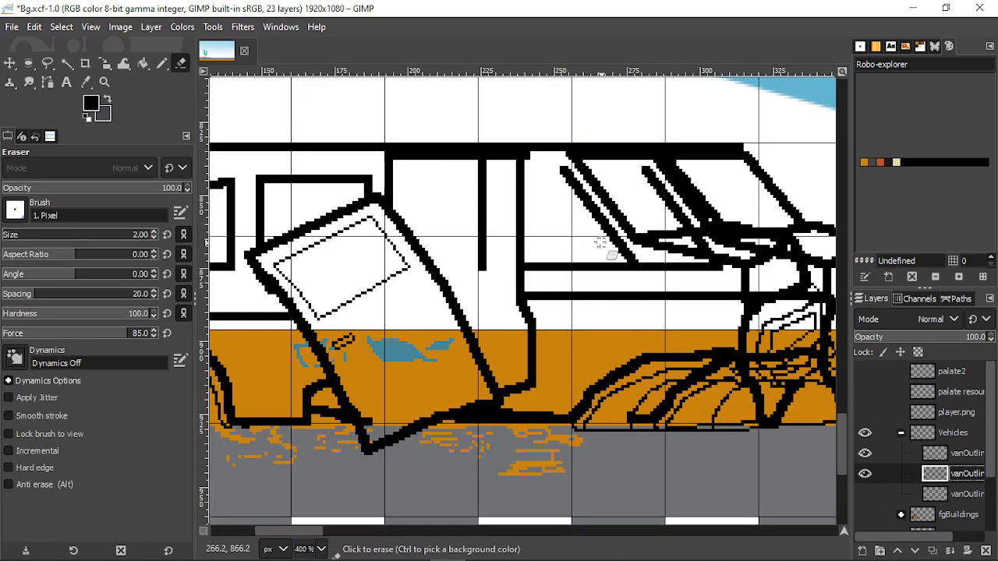
{"action": "key", "text": "bracketright"}
{"action": "mouse_move", "coordinate": [574, 181]}
{"action": "left_mouse_down"}
{"action": "mouse_move", "coordinate": [614, 231]}
{"action": "mouse_move", "coordinate": [587, 193]}
{"action": "mouse_move", "coordinate": [645, 214]}
{"action": "mouse_move", "coordinate": [629, 248]}
{"action": "mouse_move", "coordinate": [578, 246]}
{"action": "mouse_move", "coordinate": [757, 257]}
{"action": "mouse_move", "coordinate": [670, 246]}
{"action": "left_mouse_up"}
{"action": "scroll", "coordinate": [705, 314], "scroll_direction": "down", "scroll_amount": 4}
{"action": "scroll", "coordinate": [664, 316], "scroll_direction": "up", "scroll_amount": 4}
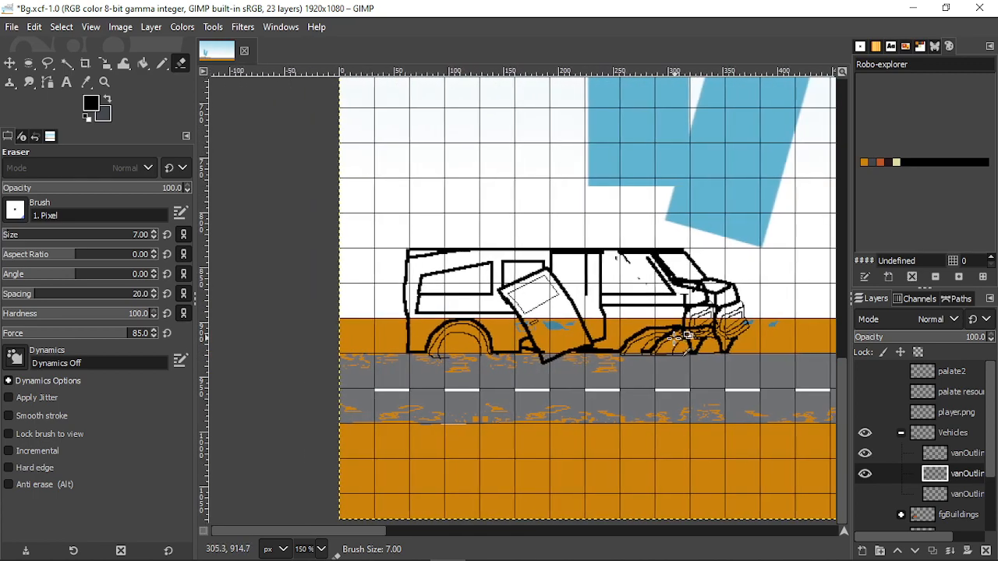
- Erase the copy's remaining old front lines that overlap the moved section: windscreen pillar, bonnet, nose, bumper, wheel arch and nearby underbody
{"action": "mouse_move", "coordinate": [664, 316]}
{"action": "left_mouse_down"}
{"action": "mouse_move", "coordinate": [569, 350]}
{"action": "mouse_move", "coordinate": [601, 328]}
{"action": "mouse_move", "coordinate": [596, 338]}
{"action": "mouse_move", "coordinate": [609, 331]}
{"action": "mouse_move", "coordinate": [590, 334]}
{"action": "mouse_move", "coordinate": [588, 356]}
{"action": "mouse_move", "coordinate": [623, 336]}
{"action": "mouse_move", "coordinate": [630, 346]}
{"action": "mouse_move", "coordinate": [550, 369]}
{"action": "mouse_move", "coordinate": [595, 371]}
{"action": "left_mouse_up"}
{"action": "mouse_move", "coordinate": [586, 185]}
{"action": "left_mouse_down"}
{"action": "mouse_move", "coordinate": [557, 179]}
{"action": "mouse_move", "coordinate": [624, 192]}
{"action": "left_mouse_up"}
{"action": "scroll", "coordinate": [690, 273], "scroll_direction": "up", "scroll_amount": 3}
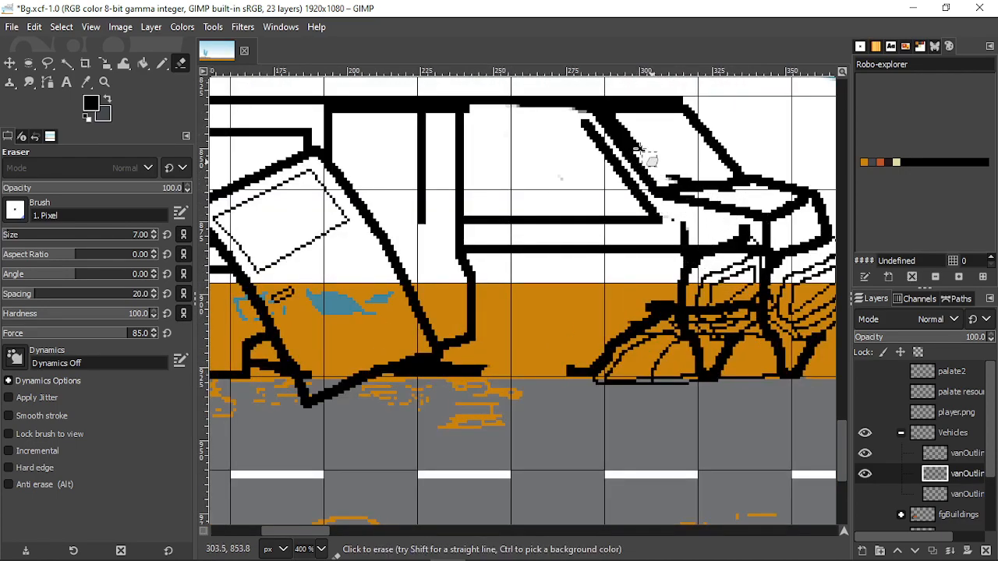
{"action": "mouse_move", "coordinate": [745, 233]}
{"action": "left_mouse_down"}
{"action": "mouse_move", "coordinate": [680, 228]}
{"action": "mouse_move", "coordinate": [705, 270]}
{"action": "mouse_move", "coordinate": [719, 265]}
{"action": "mouse_move", "coordinate": [729, 319]}
{"action": "mouse_move", "coordinate": [772, 311]}
{"action": "mouse_move", "coordinate": [717, 351]}
{"action": "mouse_move", "coordinate": [692, 391]}
{"action": "left_mouse_up"}
{"action": "mouse_move", "coordinate": [730, 348]}
{"action": "left_mouse_down"}
{"action": "mouse_move", "coordinate": [675, 306]}
{"action": "mouse_move", "coordinate": [604, 334]}
{"action": "mouse_move", "coordinate": [676, 301]}
{"action": "mouse_move", "coordinate": [702, 254]}
{"action": "left_mouse_up"}
- Enlarge the eraser to size 56 and erase the window sill line on the copy between about x = 262 and x = 275
{"action": "key", "text": "bracketright"}
{"action": "key", "text": "bracketright"}
{"action": "key", "text": "bracketright"}
{"action": "key", "text": "bracketright"}
{"action": "key", "text": "bracketright"}
{"action": "key", "text": "bracketright"}
{"action": "key", "text": "bracketright"}
{"action": "key", "text": "bracketright"}
{"action": "key", "text": "bracketright"}
{"action": "key", "text": "bracketright"}
{"action": "key", "text": "bracketright"}
{"action": "key", "text": "bracketright"}
{"action": "key", "text": "bracketright"}
{"action": "key", "text": "bracketright"}
{"action": "key", "text": "bracketright"}
{"action": "key", "text": "bracketright"}
{"action": "key", "text": "bracketright"}
{"action": "key", "text": "bracketright"}
{"action": "key", "text": "bracketright"}
{"action": "key", "text": "bracketright"}
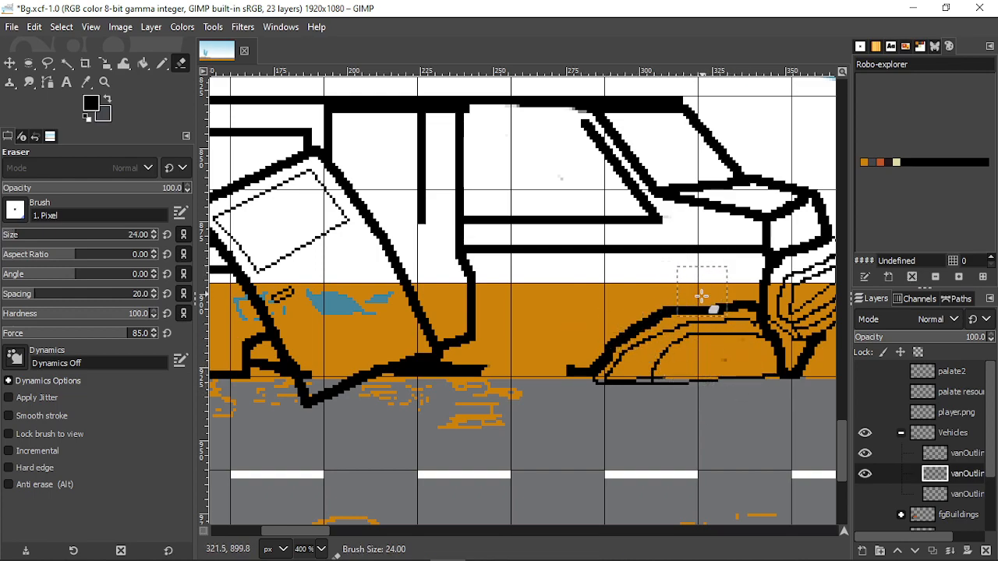
{"action": "key", "text": "bracketright"}
{"action": "key", "text": "bracketright"}
{"action": "key", "text": "bracketright"}
{"action": "key", "text": "bracketright"}
{"action": "key", "text": "bracketright"}
{"action": "key", "text": "bracketright"}
{"action": "key", "text": "bracketright"}
{"action": "key", "text": "bracketright"}
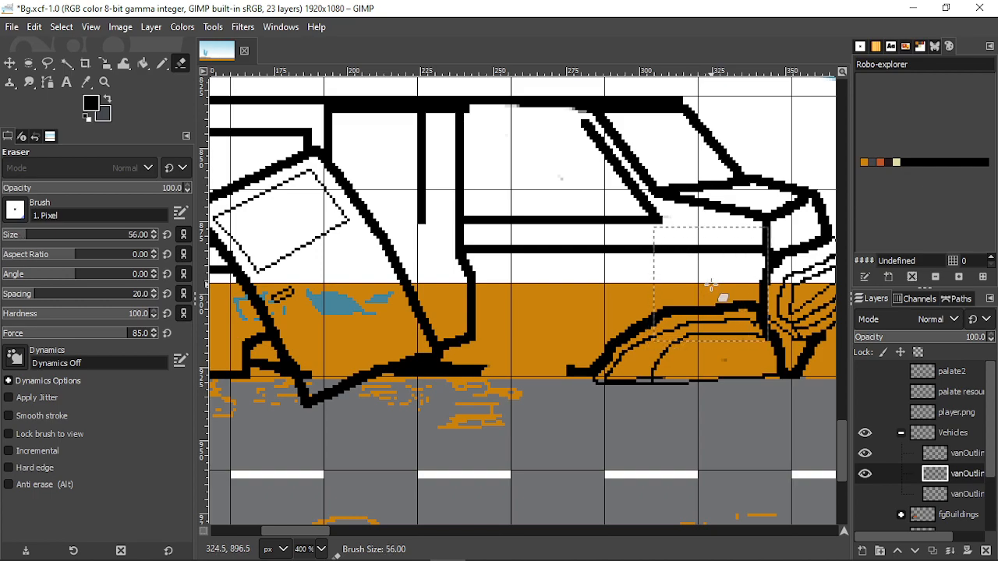
{"action": "scroll", "coordinate": [530, 330], "scroll_direction": "down", "scroll_amount": 3}
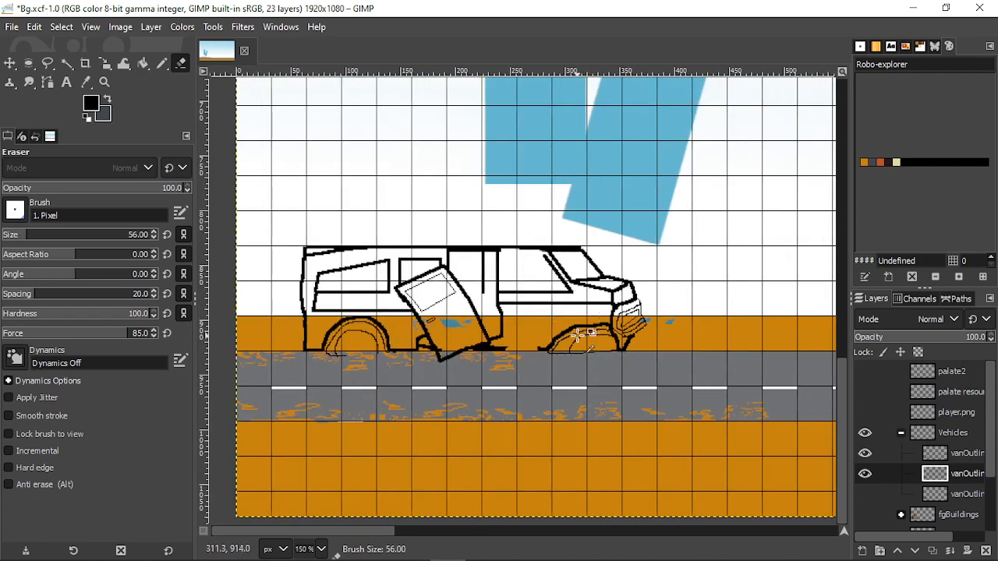
{"action": "scroll", "coordinate": [575, 331], "scroll_direction": "up", "scroll_amount": 3}
{"action": "left_click_drag", "start_coordinate": [530, 185], "coordinate": [497, 185]}
{"action": "scroll", "coordinate": [507, 184], "scroll_direction": "down", "scroll_amount": 3}
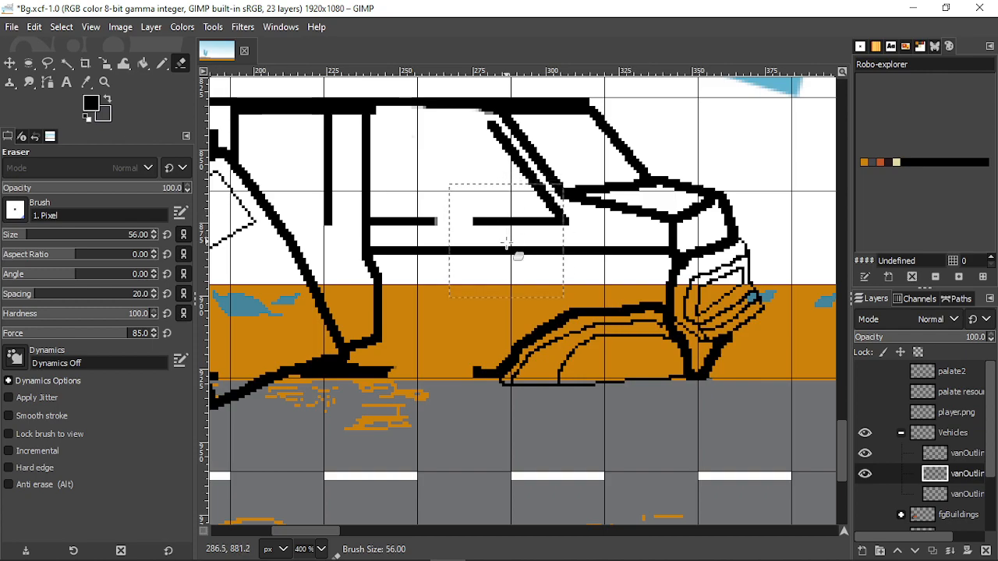
- With the eraser size at 8, erase the vertical window post at about x = 225 from the full-van copy
{"action": "key", "text": "bracketleft"}
{"action": "key", "text": "bracketleft"}
{"action": "key", "text": "bracketleft"}
{"action": "key", "text": "bracketleft"}
{"action": "key", "text": "bracketleft"}
{"action": "key", "text": "bracketleft"}
{"action": "key", "text": "bracketleft"}
{"action": "key", "text": "bracketleft"}
{"action": "key", "text": "bracketleft"}
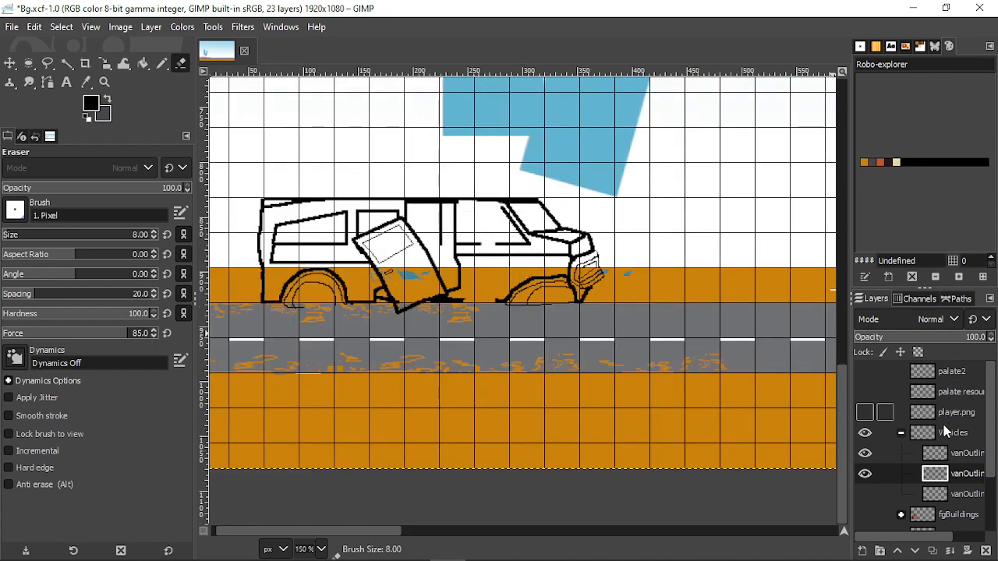
{"action": "left_click", "coordinate": [953, 454]}
{"action": "scroll", "coordinate": [500, 257], "scroll_direction": "up", "scroll_amount": 3}
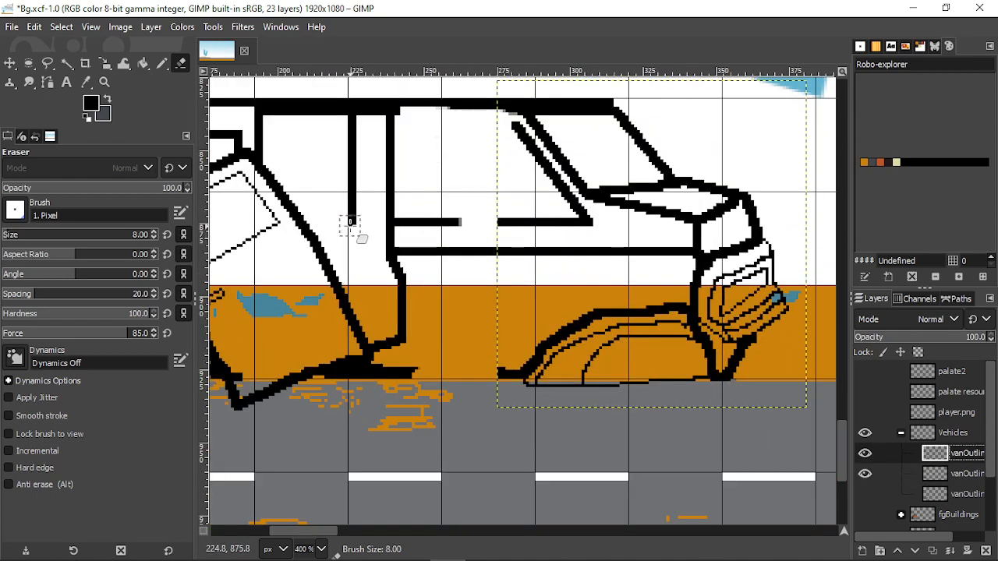
{"action": "key", "text": "Page_Down"}
{"action": "left_click_drag", "start_coordinate": [352, 226], "coordinate": [349, 125]}
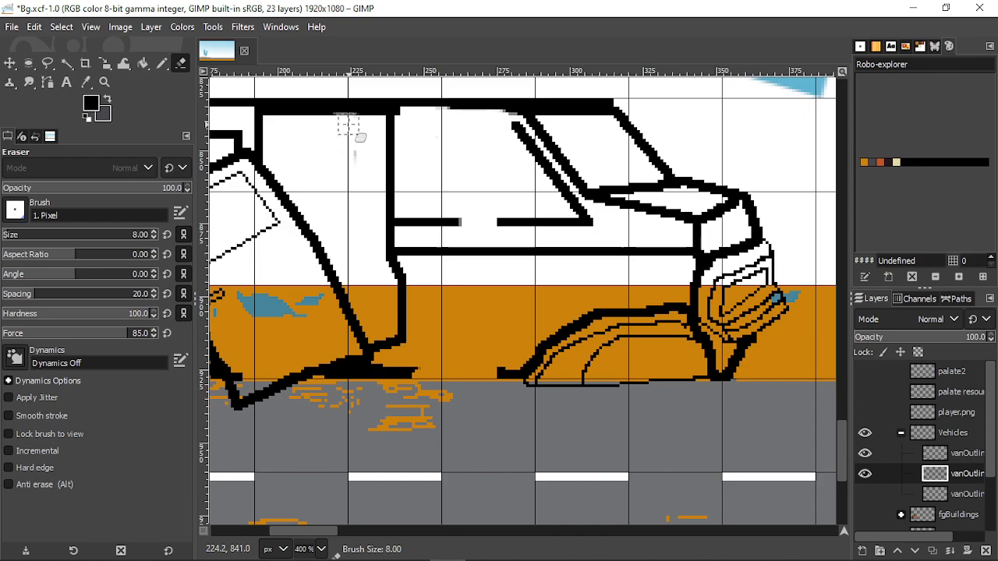
- With the Pencil at size 1, repaint the partly erased underside of the roof line in black from about x = 219 to 228
{"action": "key", "text": "bracketleft"}
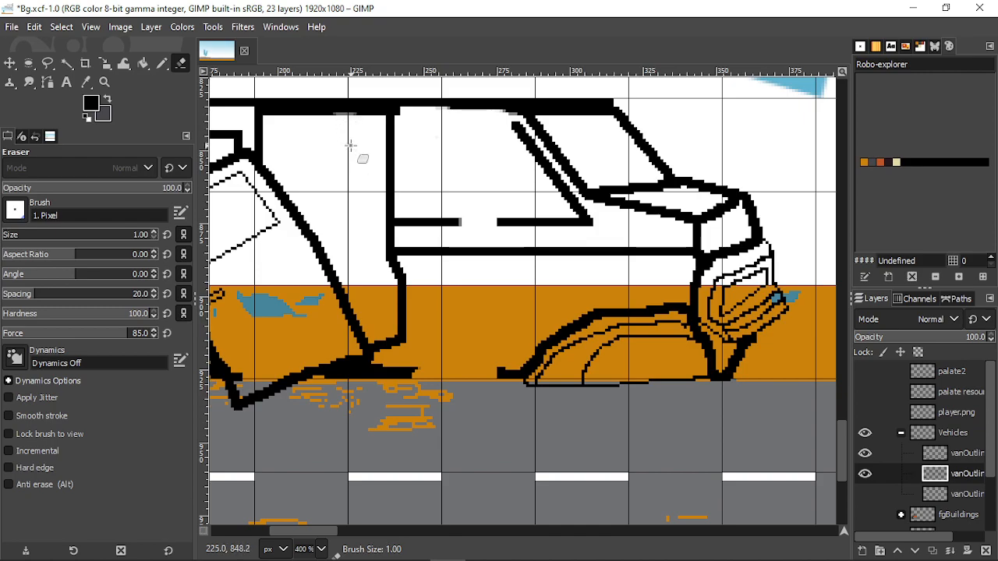
{"action": "scroll", "coordinate": [343, 111], "scroll_direction": "up", "scroll_amount": 6}
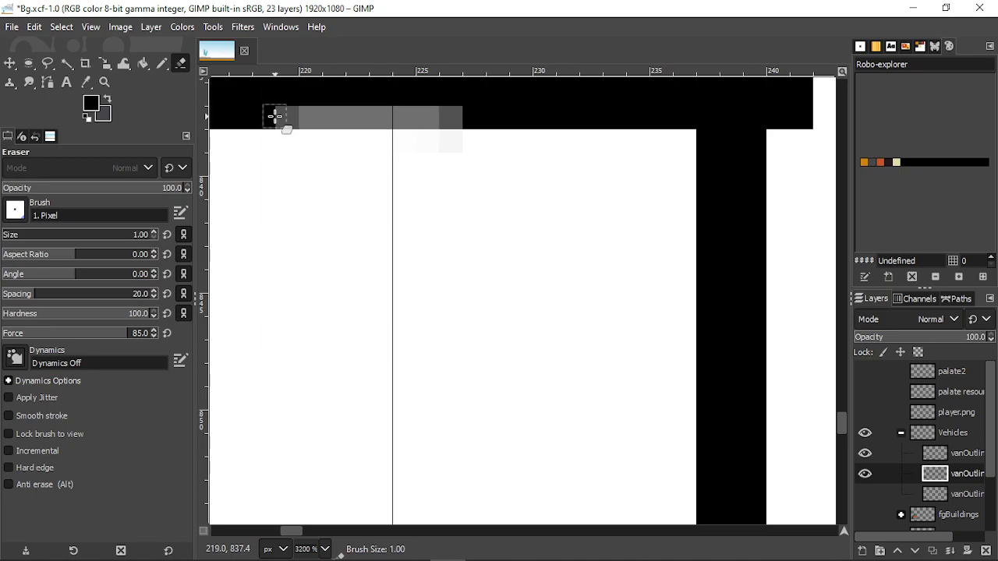
{"action": "key", "text": "n"}
{"action": "left_click_drag", "start_coordinate": [283, 116], "coordinate": [487, 116]}
{"action": "scroll", "coordinate": [487, 116], "scroll_direction": "down", "scroll_amount": 5}
{"action": "scroll", "coordinate": [607, 214], "scroll_direction": "down", "scroll_amount": 2}
{"action": "scroll", "coordinate": [608, 212], "scroll_direction": "up", "scroll_amount": 2}
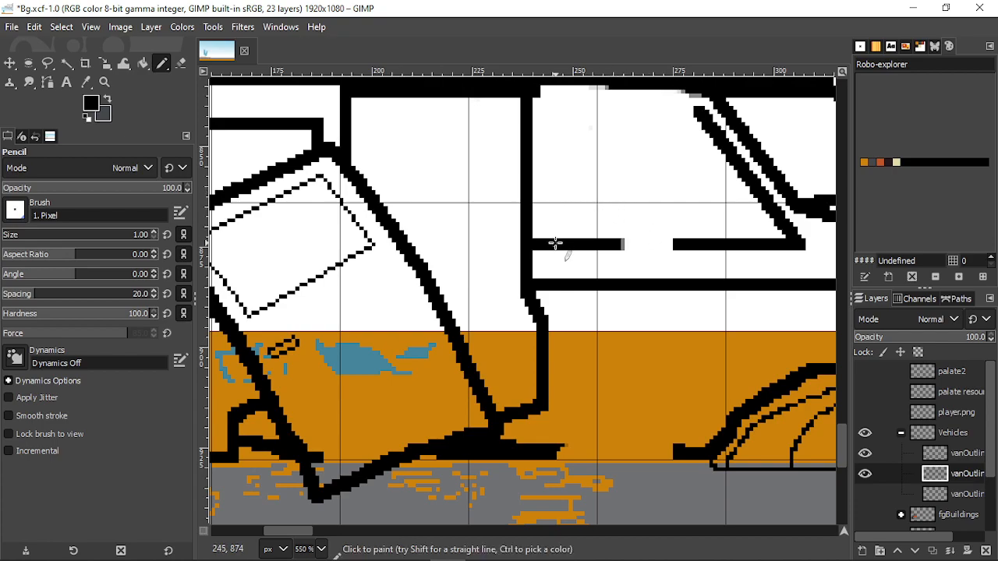
{"action": "key", "text": "ctrl"}
{"action": "key", "text": "ctrl+shift+e"}
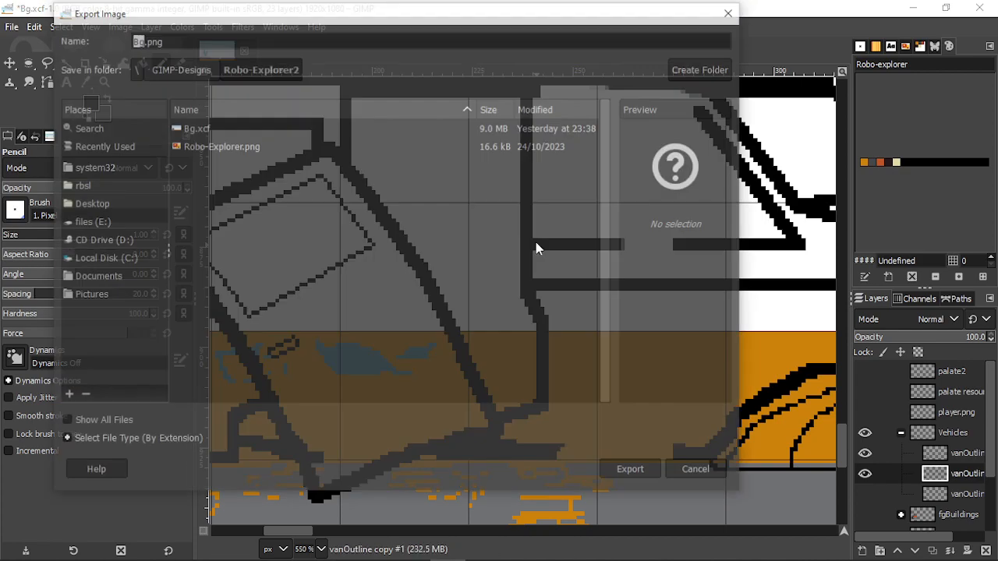
{"action": "key", "text": "Escape"}
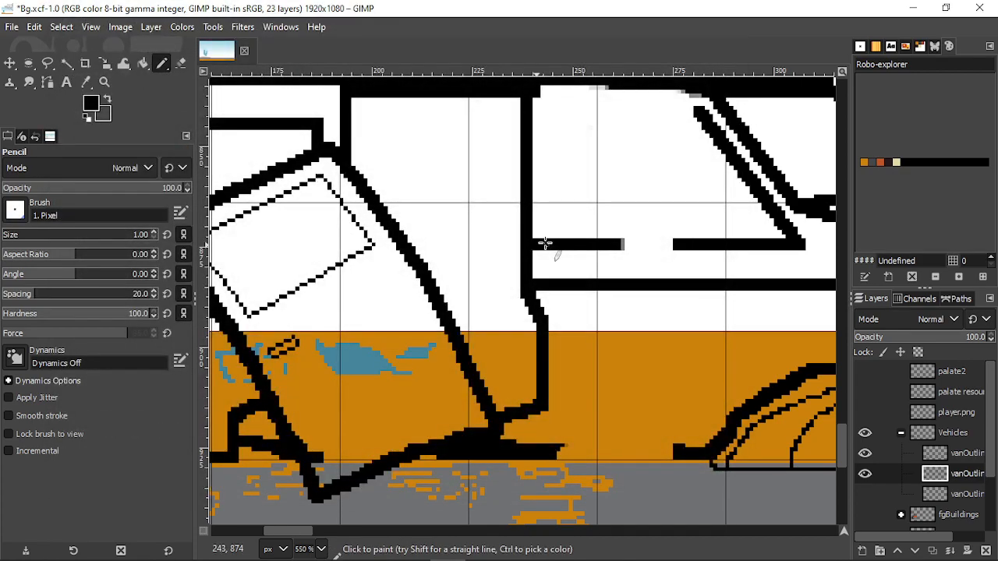
{"action": "key", "text": "ctrl+shift+e"}
{"action": "key", "text": "Escape"}
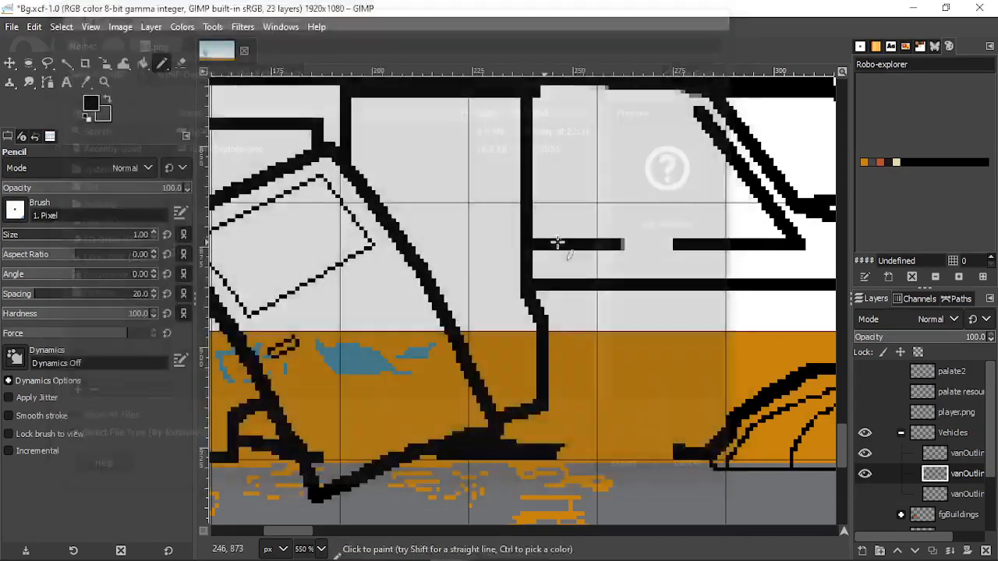
- Erase the rear end of the front side window's sill line, then bridge its gap up to about x = 275 with the Pencil at size 2
{"action": "key", "text": "shift+e"}
{"action": "left_click", "coordinate": [581, 244]}
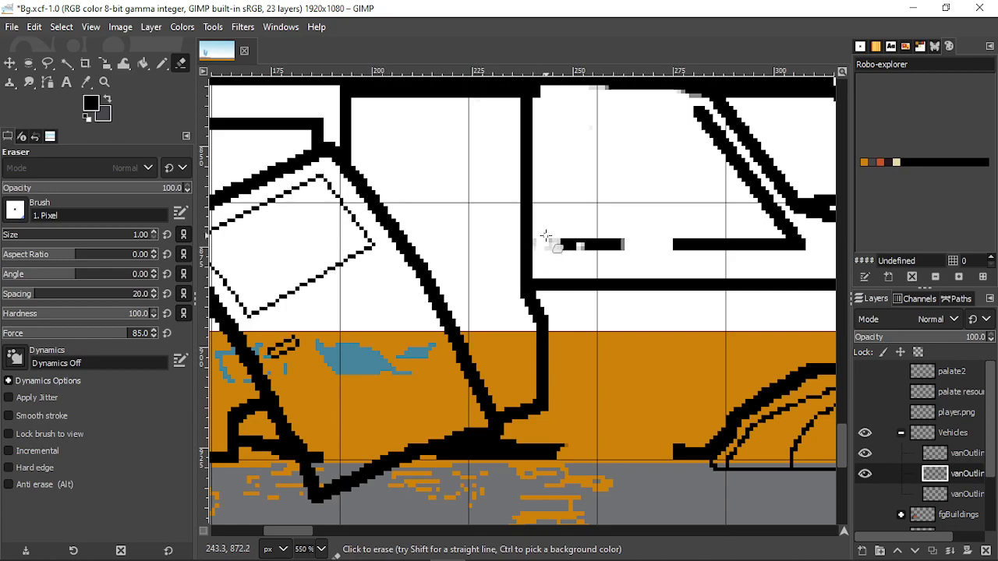
{"action": "key", "text": "n"}
{"action": "left_click", "coordinate": [590, 245]}
{"action": "scroll", "coordinate": [590, 245], "scroll_direction": "up", "scroll_amount": 2, "text": "ctrl"}
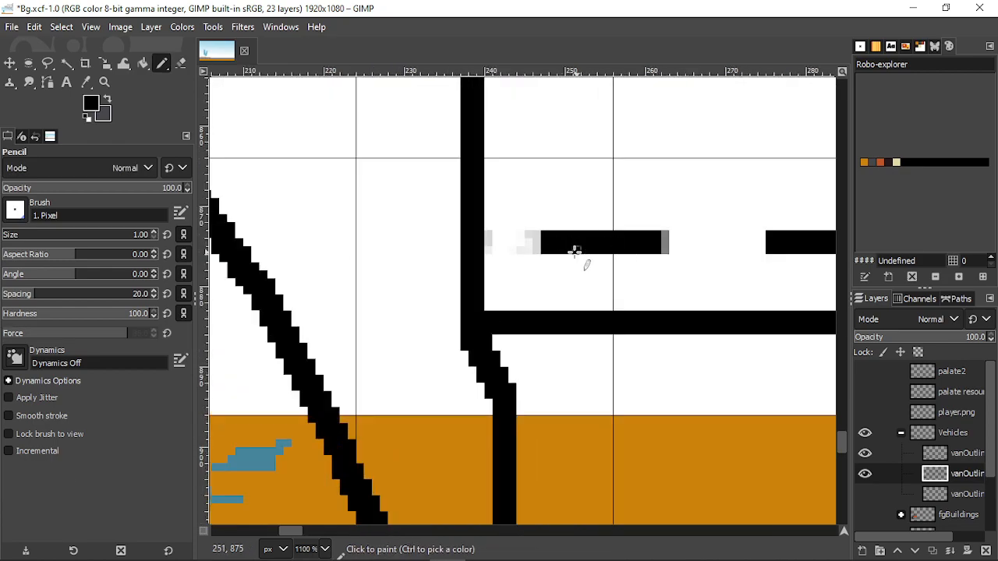
{"action": "left_click_drag", "start_coordinate": [551, 255], "coordinate": [534, 252]}
{"action": "key", "text": "ctrl+z"}
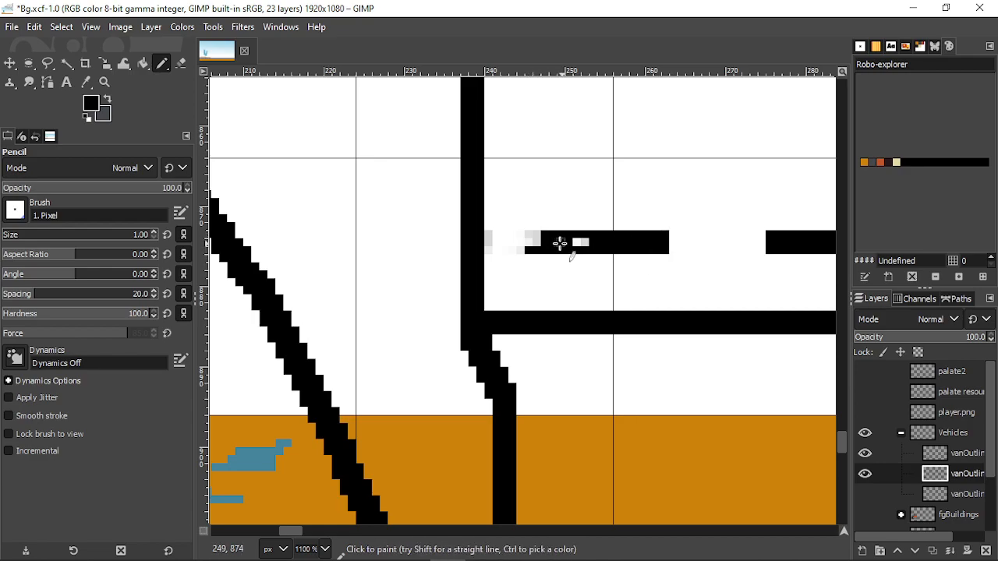
{"action": "key", "text": "bracketright"}
{"action": "left_click_drag", "start_coordinate": [562, 243], "coordinate": [780, 245]}
{"action": "scroll", "coordinate": [646, 244], "scroll_direction": "down", "scroll_amount": 4, "text": "ctrl"}
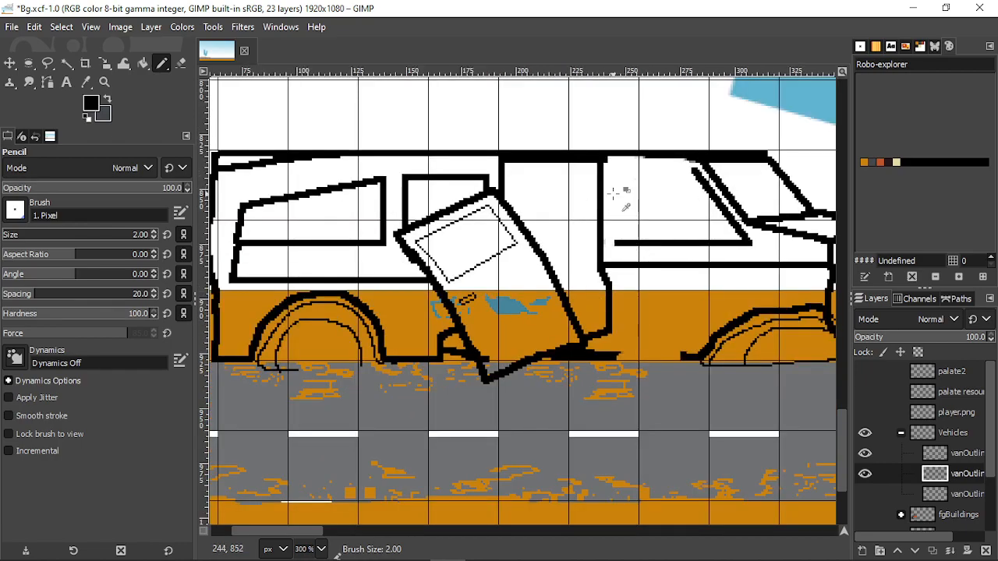
- Draw the front side window's slanted rear edge from about x = 242 to 246 down to the sill, and its top edge forward to the slanted front line
{"action": "scroll", "coordinate": [615, 192], "scroll_direction": "up", "scroll_amount": 2, "text": "ctrl"}
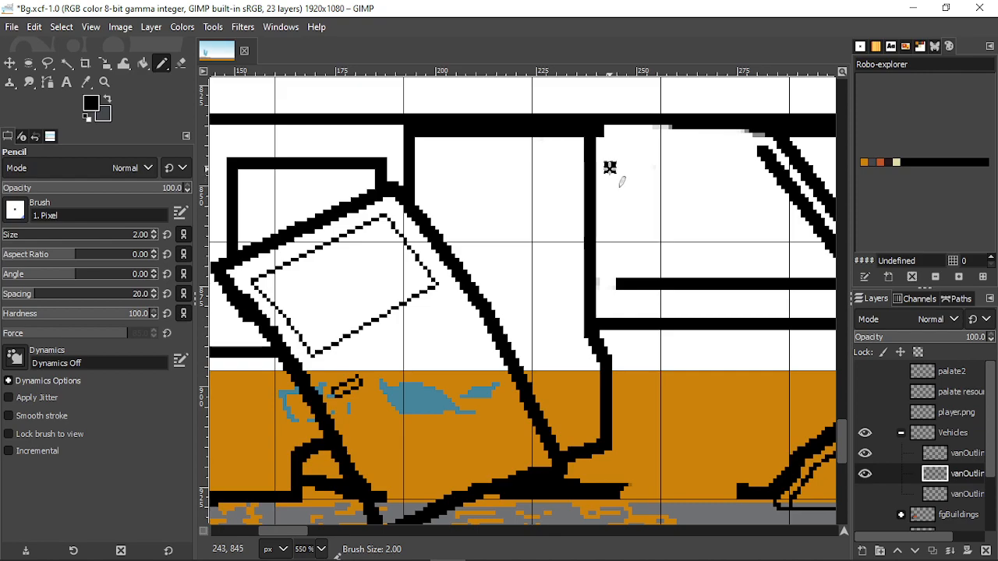
{"action": "left_click", "coordinate": [608, 164]}
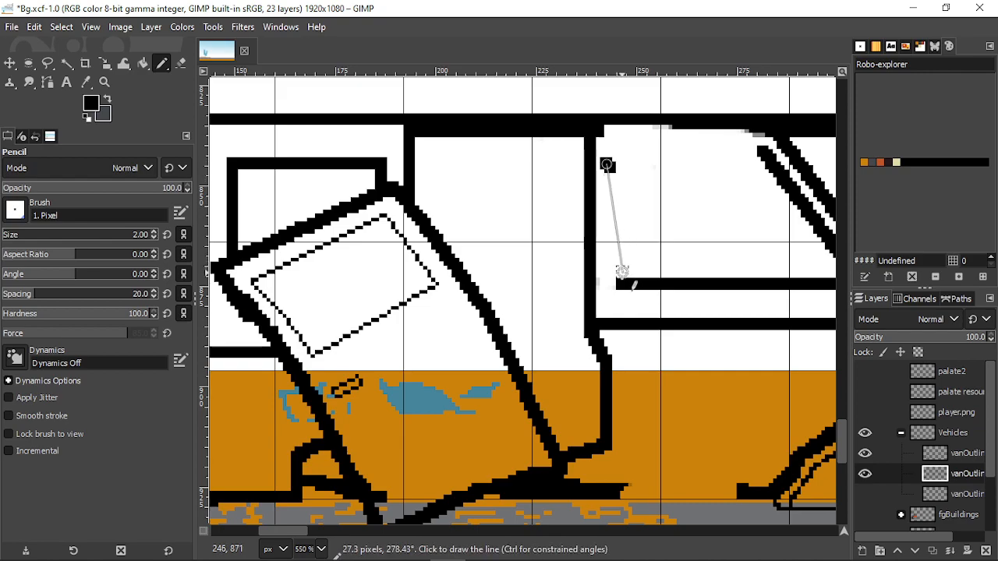
{"action": "left_click", "coordinate": [622, 281], "text": "shift"}
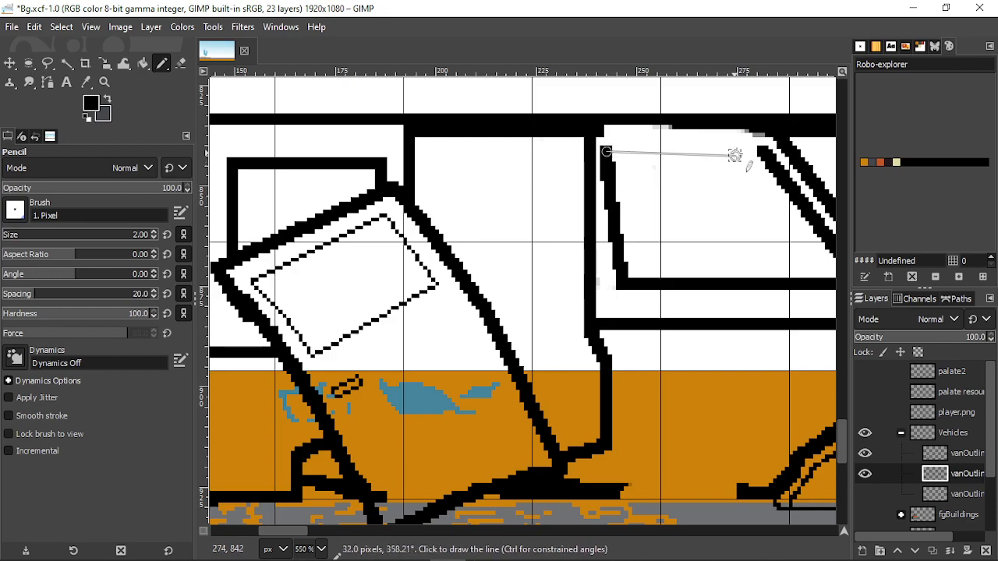
{"action": "scroll", "coordinate": [749, 163], "scroll_direction": "down", "scroll_amount": 3, "text": "ctrl"}
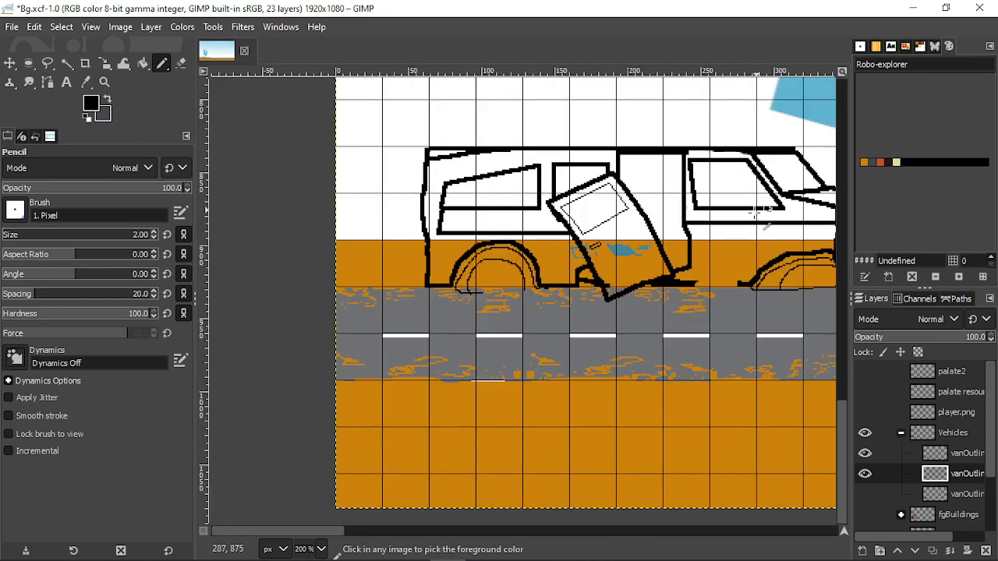
{"action": "scroll", "coordinate": [744, 140], "scroll_direction": "down", "scroll_amount": 2, "text": "ctrl"}
{"action": "scroll", "coordinate": [675, 161], "scroll_direction": "up", "scroll_amount": 8, "text": "ctrl"}
- Erase the front side window's sharp upper rear corner and the outer side of its rear edge
{"action": "left_click_drag", "start_coordinate": [610, 132], "coordinate": [583, 293]}
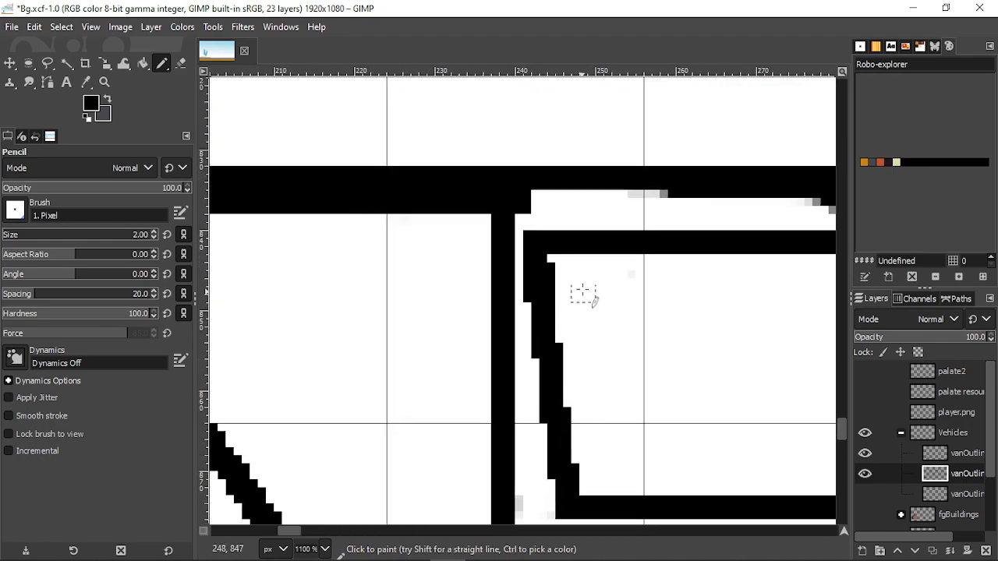
{"action": "key", "text": "e"}
{"action": "key", "text": "shift+e"}
{"action": "mouse_move", "coordinate": [566, 226]}
{"action": "left_mouse_down"}
{"action": "mouse_move", "coordinate": [530, 283]}
{"action": "mouse_move", "coordinate": [533, 261]}
{"action": "mouse_move", "coordinate": [543, 222]}
{"action": "mouse_move", "coordinate": [530, 372]}
{"action": "mouse_move", "coordinate": [533, 286]}
{"action": "mouse_move", "coordinate": [535, 364]}
{"action": "left_mouse_up"}
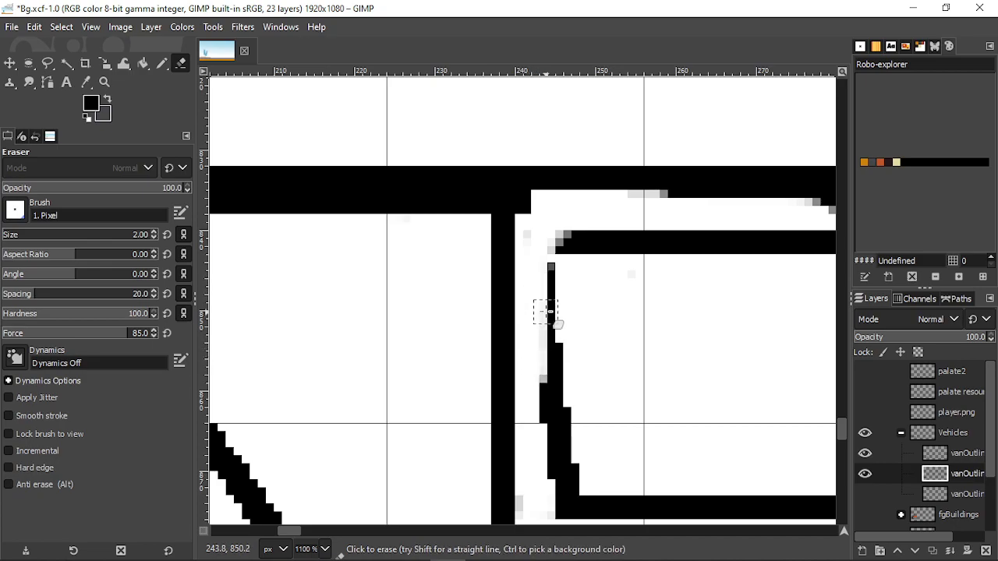
- With the Pencil at size 1, repaint the front side window's upper rear corner and the thinned rear edge in black
{"action": "key", "text": "n"}
{"action": "scroll", "coordinate": [550, 269], "scroll_direction": "up", "scroll_amount": 3}
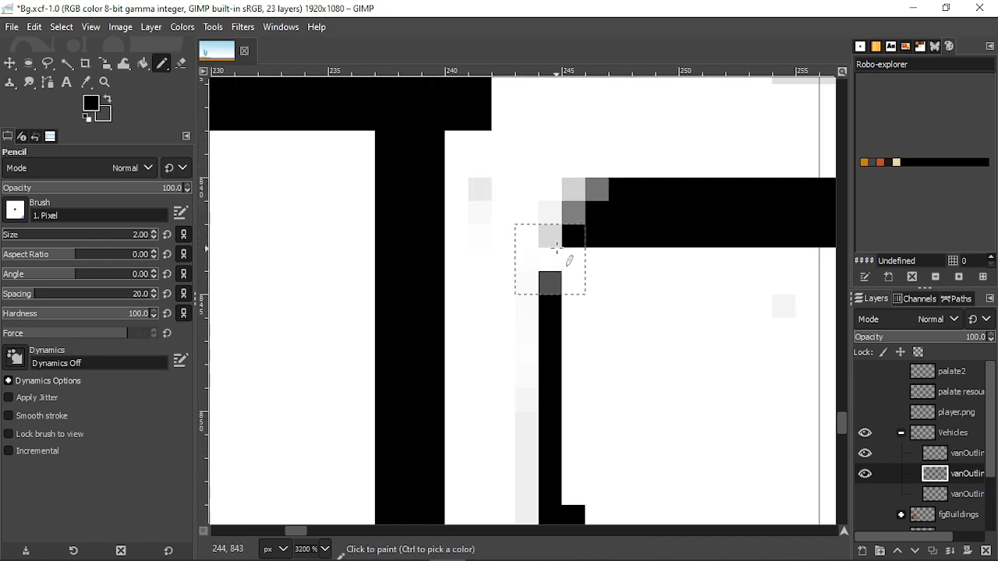
{"action": "key", "text": "bracketleft"}
{"action": "mouse_move", "coordinate": [585, 191]}
{"action": "left_mouse_down"}
{"action": "mouse_move", "coordinate": [551, 207]}
{"action": "mouse_move", "coordinate": [535, 249]}
{"action": "mouse_move", "coordinate": [527, 383]}
{"action": "left_mouse_up"}
{"action": "left_click", "coordinate": [550, 283]}
{"action": "left_click", "coordinate": [573, 212]}
{"action": "left_click", "coordinate": [532, 216]}
{"action": "scroll", "coordinate": [534, 220], "scroll_direction": "down", "scroll_amount": 5}
{"action": "scroll", "coordinate": [538, 242], "scroll_direction": "up", "scroll_amount": 2}
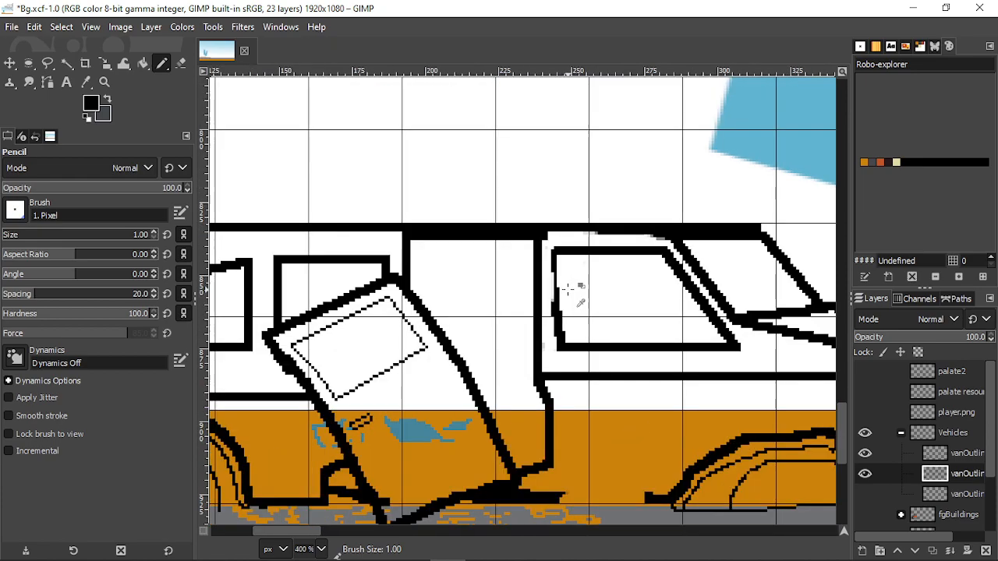
{"action": "left_click_drag", "start_coordinate": [528, 242], "coordinate": [530, 325]}
{"action": "scroll", "coordinate": [541, 323], "scroll_direction": "down", "scroll_amount": 5}
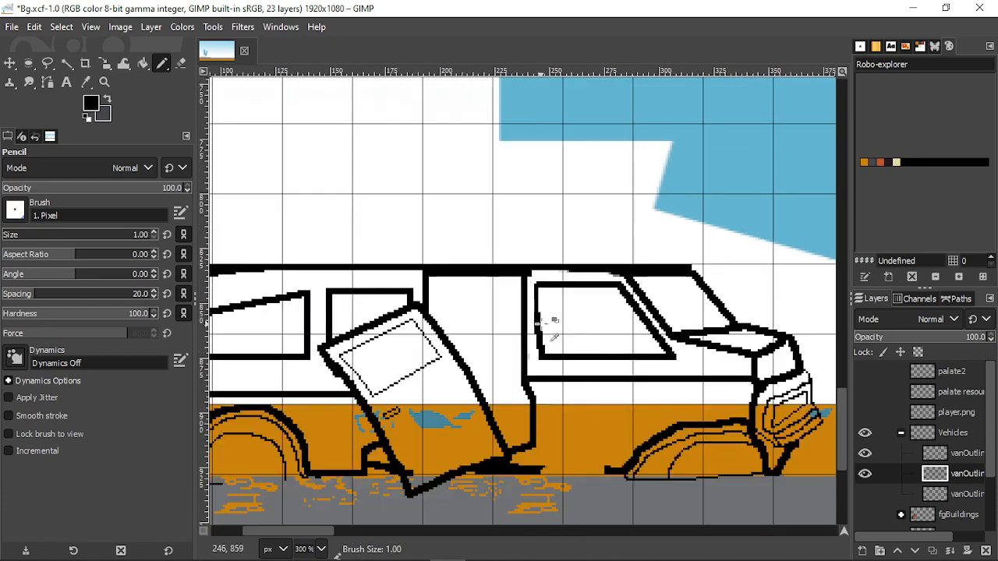
- Outline a thin window inside the open doorway: a sill at y = 874 from about x = 211 to 233, a curved front edge and a top line
{"action": "scroll", "coordinate": [568, 336], "scroll_direction": "up", "scroll_amount": 4}
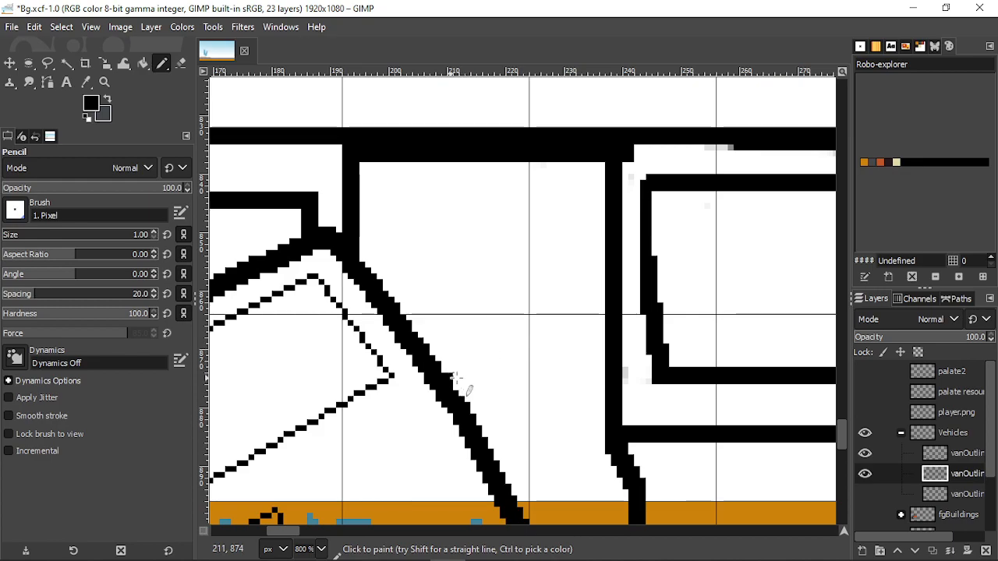
{"action": "left_click", "coordinate": [586, 376], "text": "shift"}
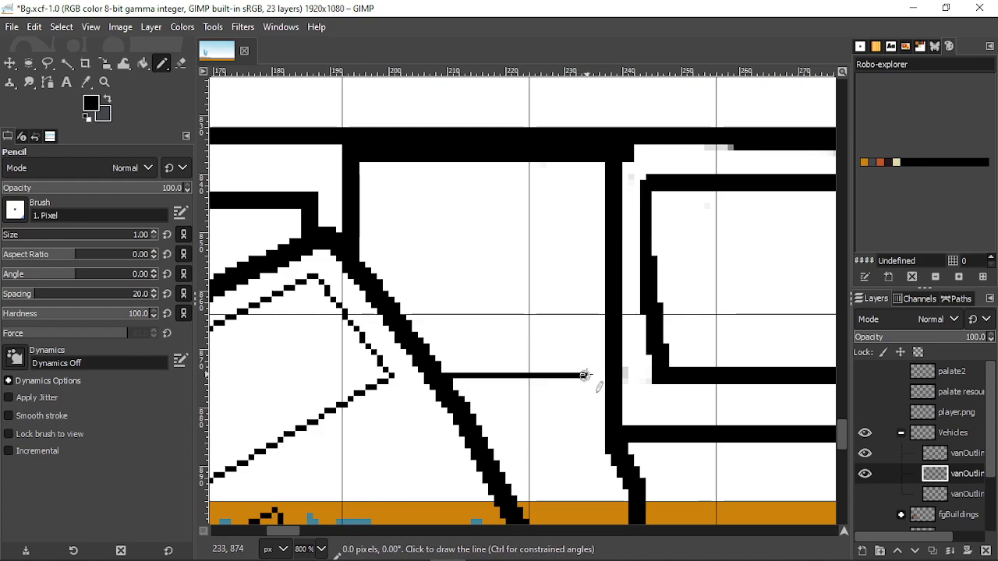
{"action": "left_click_drag", "start_coordinate": [560, 163], "coordinate": [572, 218]}
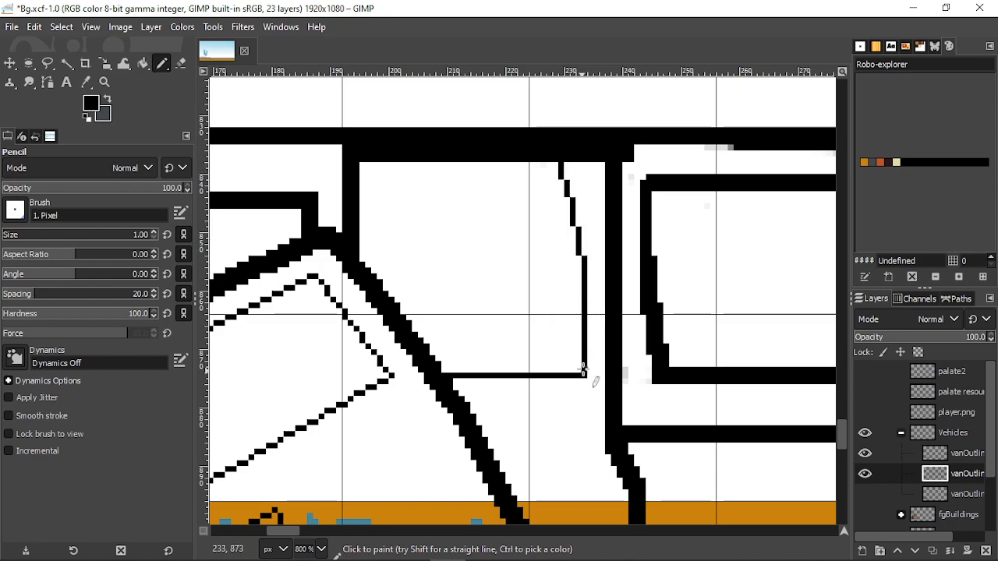
{"action": "scroll", "coordinate": [577, 350], "scroll_direction": "down", "scroll_amount": 2}
{"action": "scroll", "coordinate": [562, 296], "scroll_direction": "up", "scroll_amount": 3}
{"action": "left_click_drag", "start_coordinate": [575, 166], "coordinate": [295, 170]}
{"action": "scroll", "coordinate": [402, 265], "scroll_direction": "down", "scroll_amount": 3}
{"action": "scroll", "coordinate": [381, 220], "scroll_direction": "up", "scroll_amount": 2}
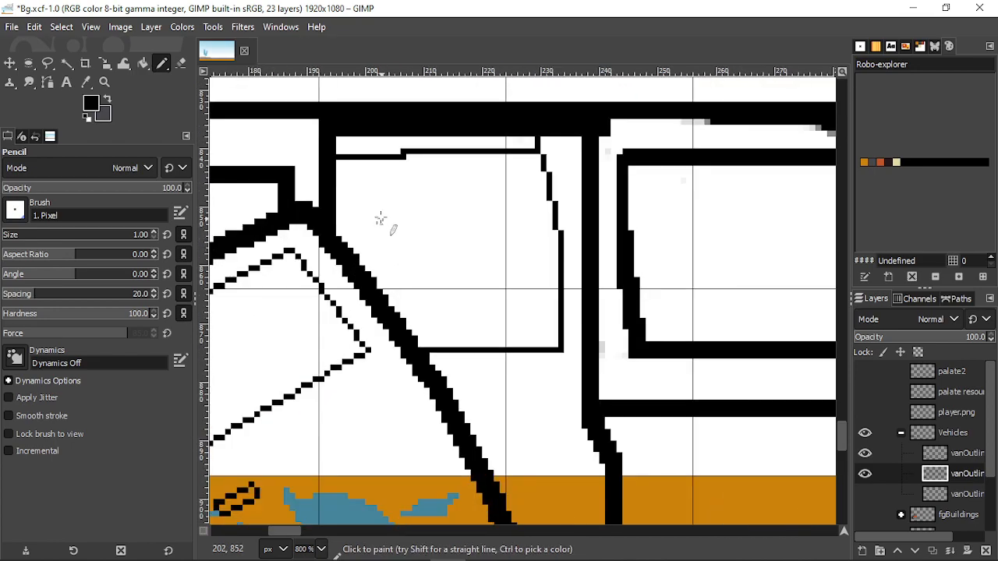
- Draw a curved line from the rear roof trim at about x = 89 down to the sloping rear window's upper edge at about x = 81
{"action": "scroll", "coordinate": [629, 261], "scroll_direction": "down", "scroll_amount": 3}
{"action": "scroll", "coordinate": [445, 286], "scroll_direction": "up", "scroll_amount": 4}
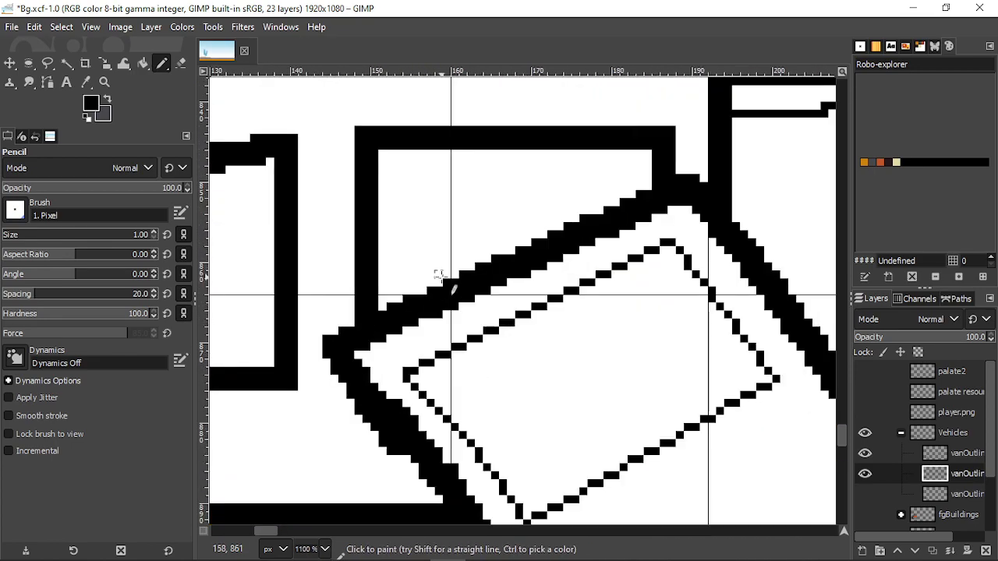
{"action": "scroll", "coordinate": [572, 273], "scroll_direction": "down", "scroll_amount": 3}
{"action": "scroll", "coordinate": [501, 294], "scroll_direction": "up", "scroll_amount": 3}
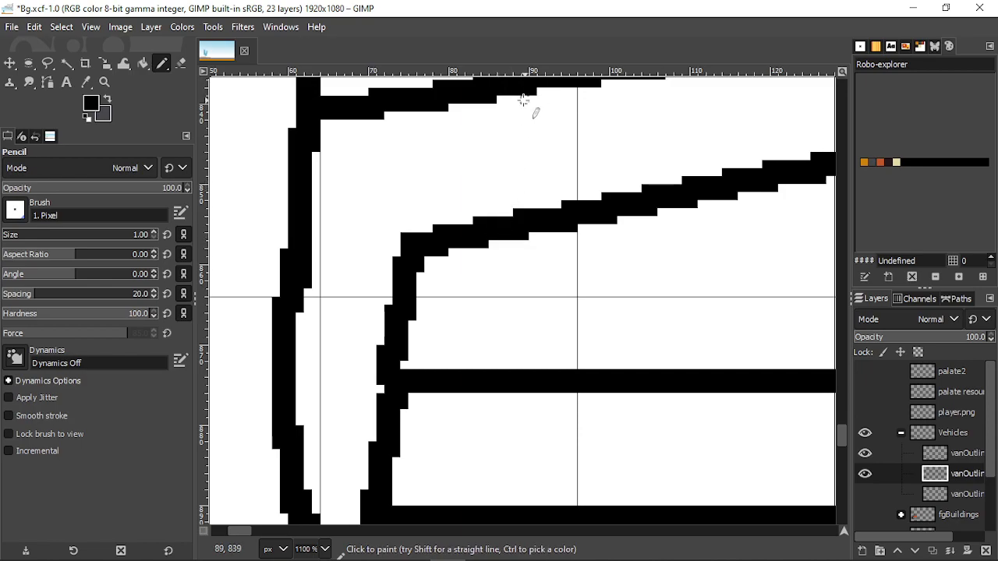
{"action": "mouse_move", "coordinate": [500, 100]}
{"action": "left_mouse_down"}
{"action": "mouse_move", "coordinate": [457, 179]}
{"action": "mouse_move", "coordinate": [453, 227]}
{"action": "mouse_move", "coordinate": [468, 179]}
{"action": "mouse_move", "coordinate": [520, 92]}
{"action": "mouse_move", "coordinate": [481, 139]}
{"action": "mouse_move", "coordinate": [452, 220]}
{"action": "mouse_move", "coordinate": [467, 175]}
{"action": "mouse_move", "coordinate": [470, 220]}
{"action": "mouse_move", "coordinate": [457, 221]}
{"action": "mouse_move", "coordinate": [508, 109]}
{"action": "left_mouse_up"}
{"action": "scroll", "coordinate": [502, 107], "scroll_direction": "down", "scroll_amount": 7}
{"action": "scroll", "coordinate": [597, 181], "scroll_direction": "up", "scroll_amount": 2}
- Hide the fgGround and bgBuildings layers so the van outline stands on the plain sky
{"action": "scroll", "coordinate": [597, 181], "scroll_direction": "up", "scroll_amount": 2}
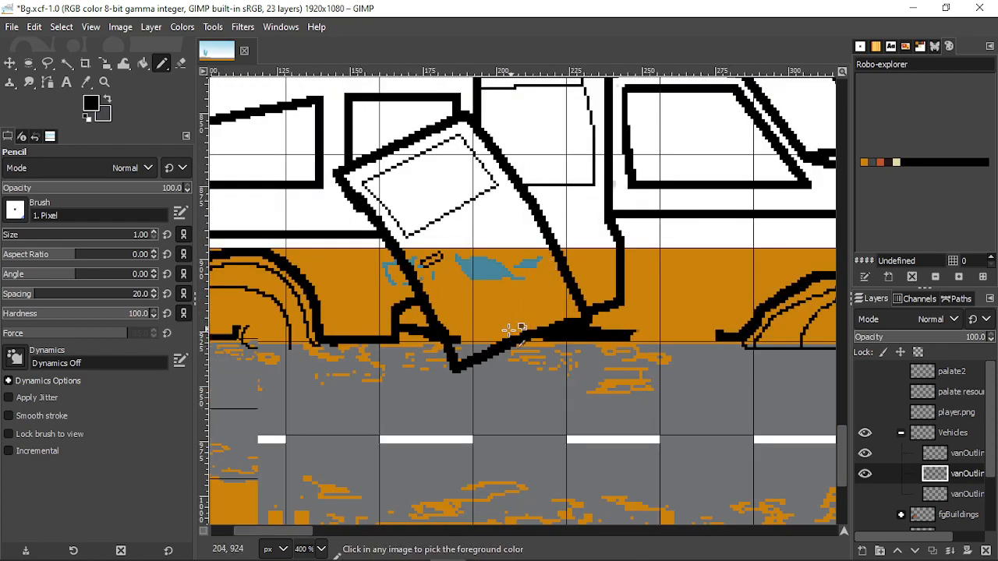
{"action": "scroll", "coordinate": [517, 330], "scroll_direction": "up", "scroll_amount": 2}
{"action": "scroll", "coordinate": [477, 331], "scroll_direction": "down", "scroll_amount": 2}
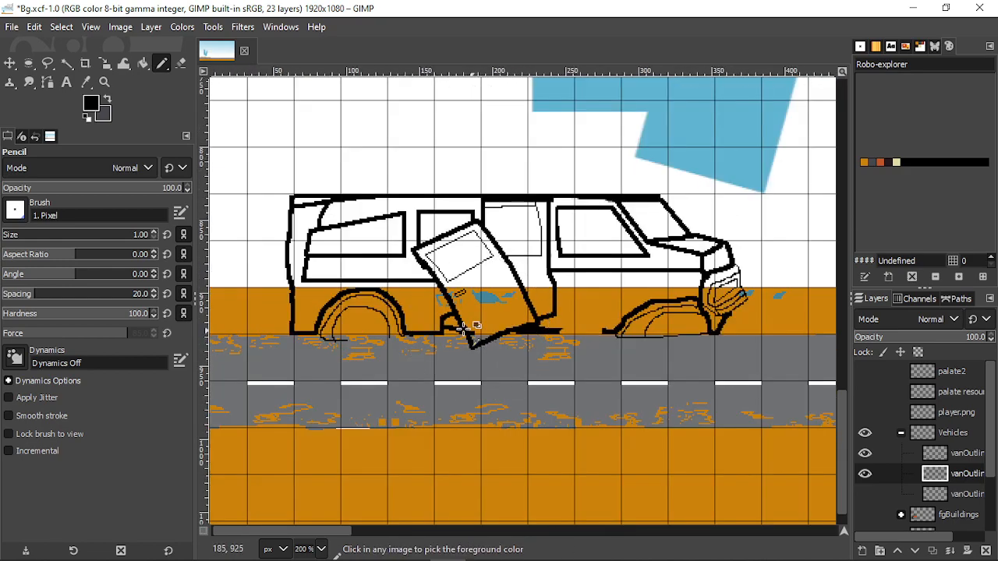
{"action": "scroll", "coordinate": [431, 310], "scroll_direction": "up", "scroll_amount": 1}
{"action": "scroll", "coordinate": [433, 308], "scroll_direction": "down", "scroll_amount": 4}
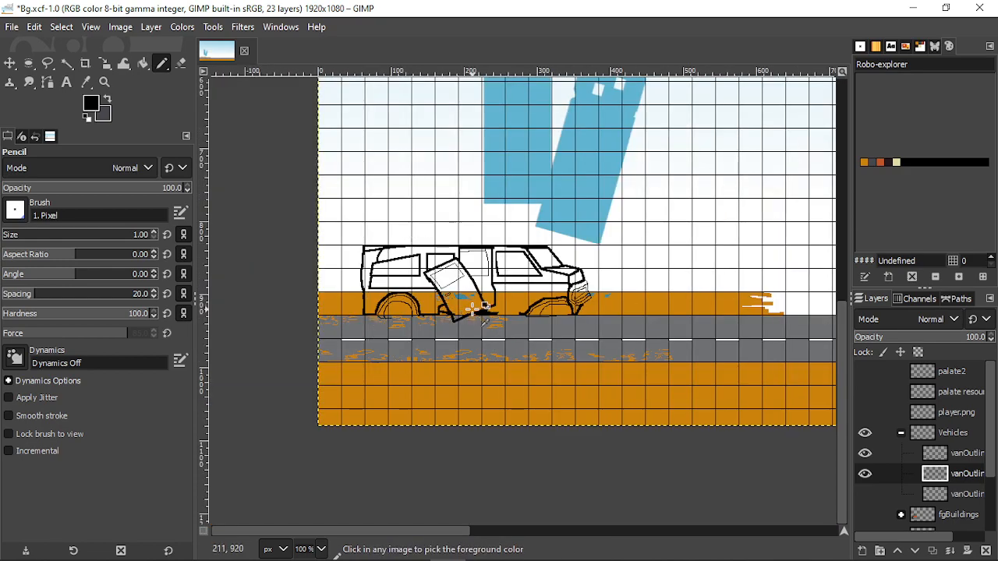
{"action": "scroll", "coordinate": [635, 286], "scroll_direction": "up", "scroll_amount": 1}
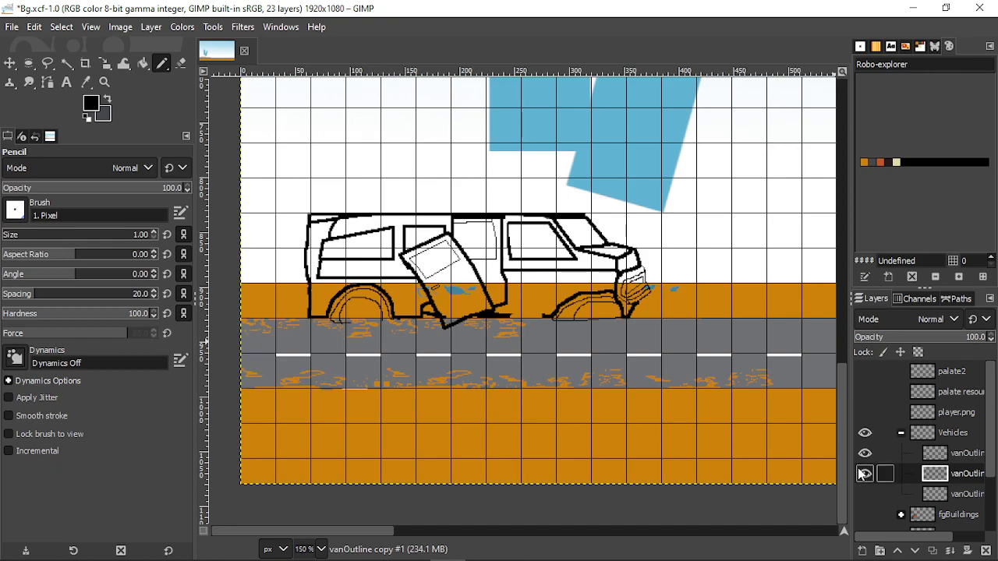
{"action": "scroll", "coordinate": [878, 485], "scroll_direction": "down", "scroll_amount": 3}
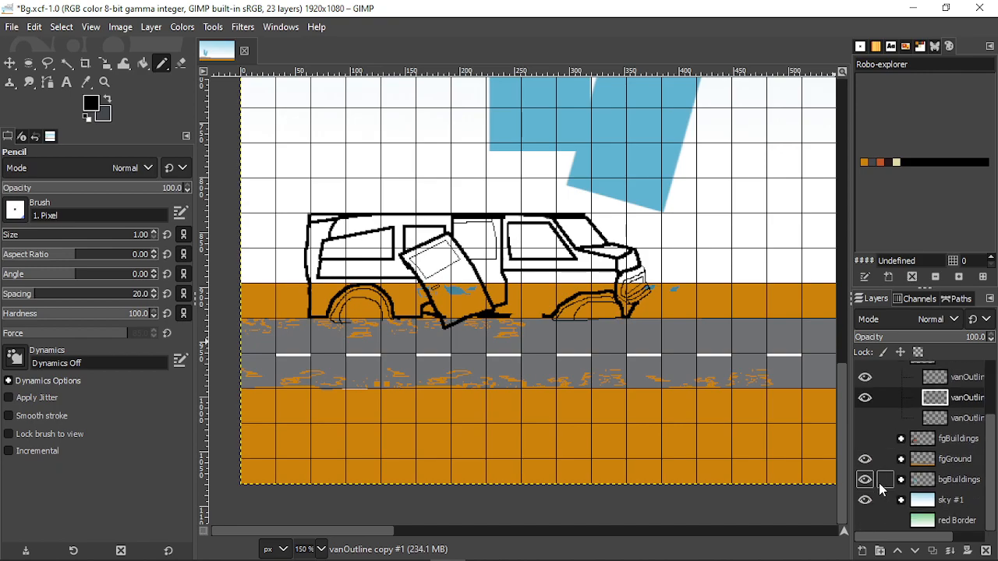
{"action": "left_click", "coordinate": [866, 459]}
{"action": "left_click", "coordinate": [866, 479]}
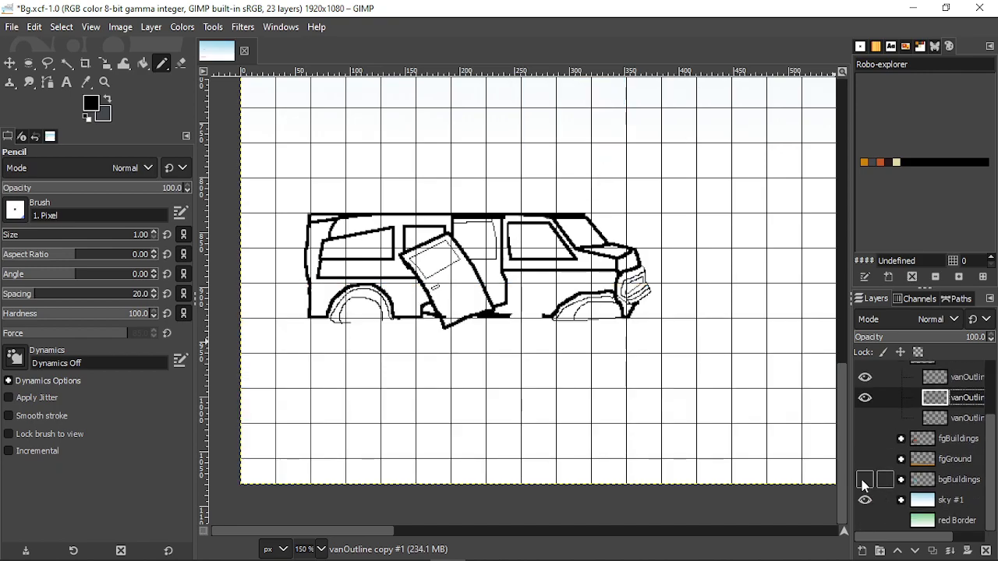
- Fill the gap in the van's underbody line in black between about x = 245 and x = 275, joining it to the front wheel arch
{"action": "scroll", "coordinate": [434, 323], "scroll_direction": "up", "scroll_amount": 2}
{"action": "scroll", "coordinate": [434, 335], "scroll_direction": "down", "scroll_amount": 2}
{"action": "scroll", "coordinate": [590, 376], "scroll_direction": "up", "scroll_amount": 1}
{"action": "scroll", "coordinate": [590, 376], "scroll_direction": "up", "scroll_amount": 3}
{"action": "scroll", "coordinate": [646, 312], "scroll_direction": "down", "scroll_amount": 3}
{"action": "scroll", "coordinate": [673, 390], "scroll_direction": "up", "scroll_amount": 3}
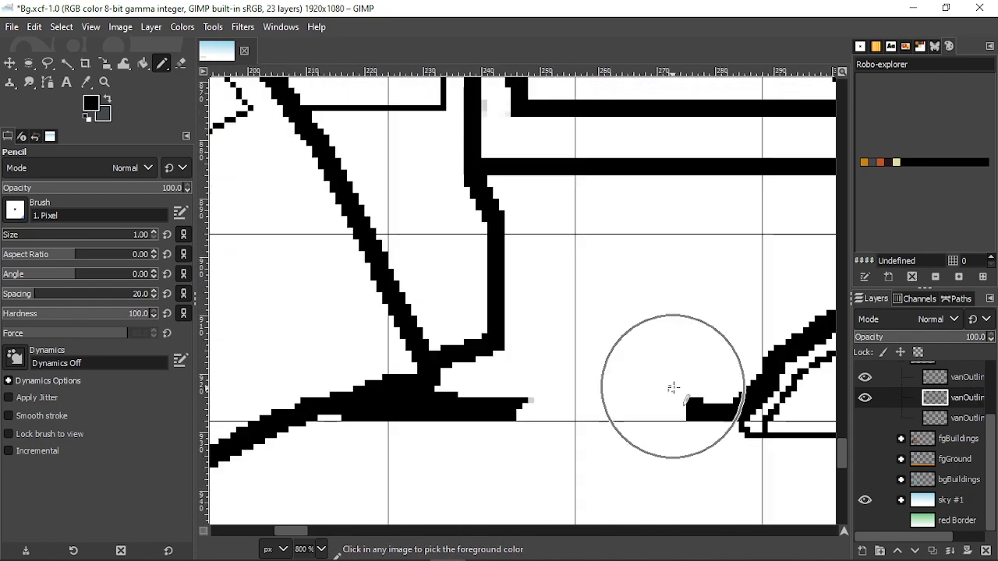
{"action": "mouse_move", "coordinate": [696, 407]}
{"action": "left_mouse_down"}
{"action": "mouse_move", "coordinate": [509, 416]}
{"action": "mouse_move", "coordinate": [719, 417]}
{"action": "mouse_move", "coordinate": [538, 417]}
{"action": "mouse_move", "coordinate": [671, 413]}
{"action": "left_mouse_up"}
{"action": "mouse_move", "coordinate": [568, 406]}
{"action": "left_mouse_down"}
{"action": "mouse_move", "coordinate": [514, 407]}
{"action": "mouse_move", "coordinate": [732, 399]}
{"action": "mouse_move", "coordinate": [502, 404]}
{"action": "left_mouse_up"}
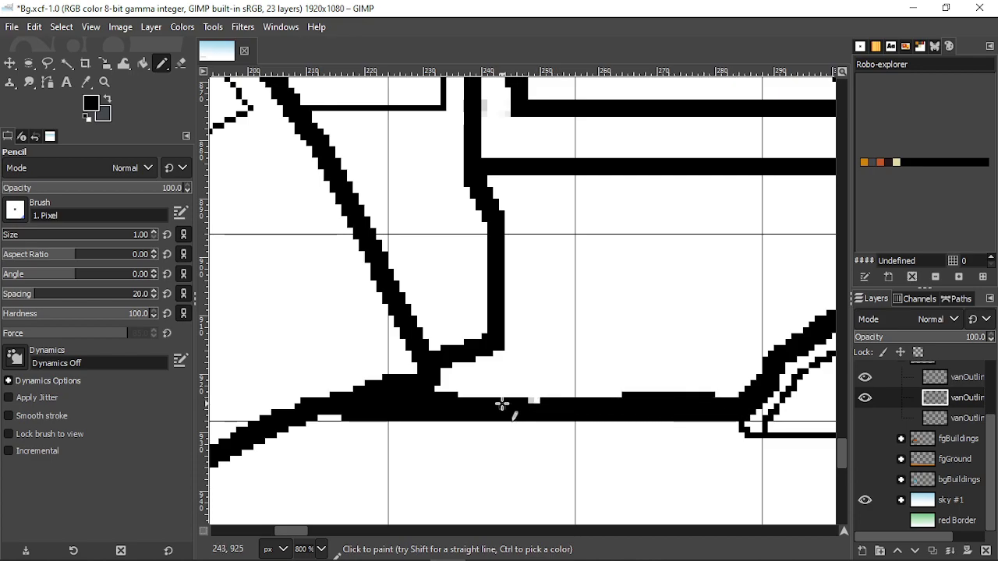
{"action": "scroll", "coordinate": [550, 402], "scroll_direction": "down", "scroll_amount": 6}
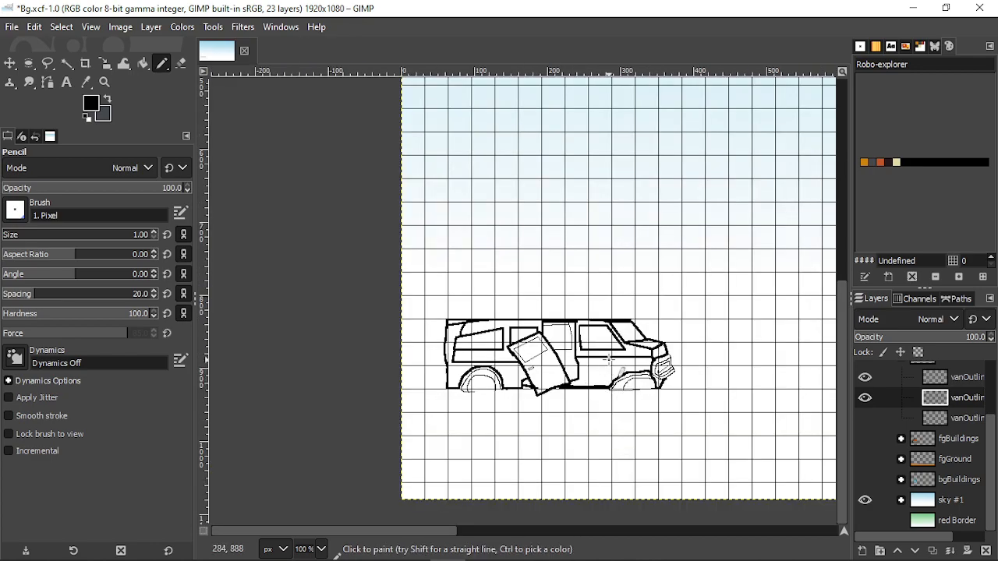
- Toggle the visibility of the two visible van outline layers to check which parts of the van each contains
{"action": "scroll", "coordinate": [575, 343], "scroll_direction": "up", "scroll_amount": 6}
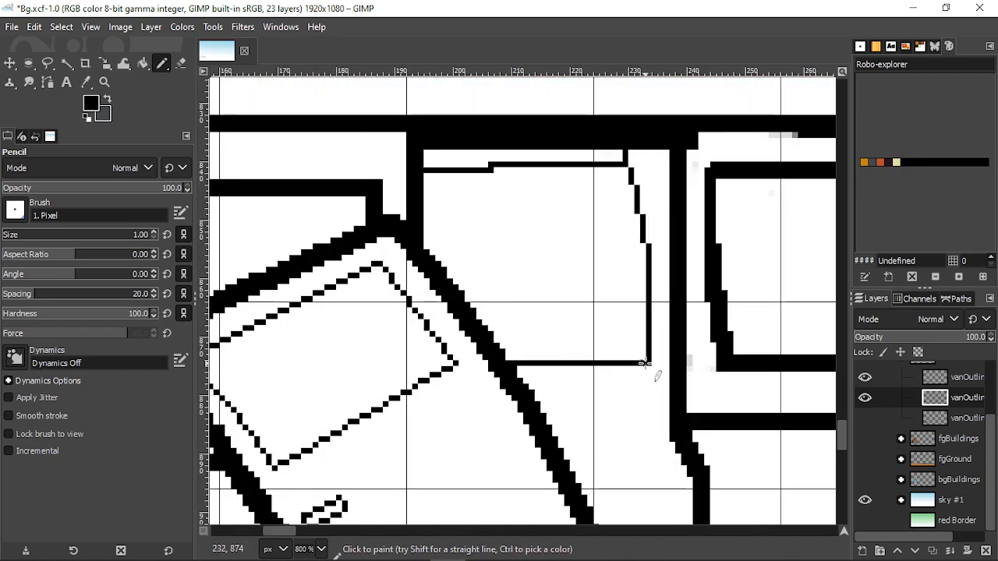
{"action": "scroll", "coordinate": [644, 364], "scroll_direction": "down", "scroll_amount": 3}
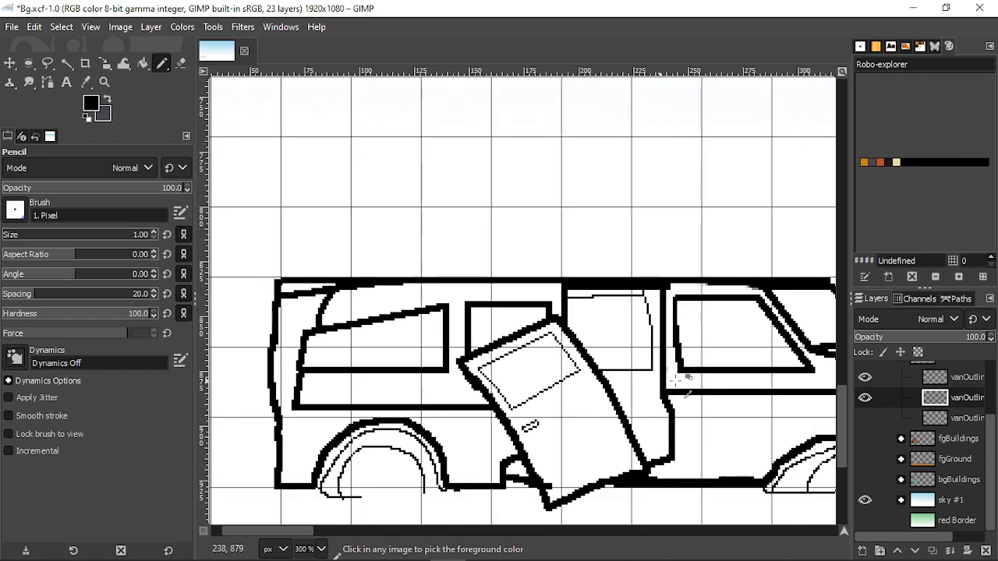
{"action": "left_click", "coordinate": [865, 398]}
{"action": "left_click", "coordinate": [864, 397]}
{"action": "left_click", "coordinate": [865, 377]}
{"action": "left_click", "coordinate": [865, 377]}
- Duplicate the vanOutline copy #1 layer and hide the original
{"action": "scroll", "coordinate": [636, 394], "scroll_direction": "down", "scroll_amount": 4}
{"action": "left_click_drag", "start_coordinate": [786, 404], "coordinate": [653, 386]}
{"action": "scroll", "coordinate": [653, 386], "scroll_direction": "up", "scroll_amount": 3}
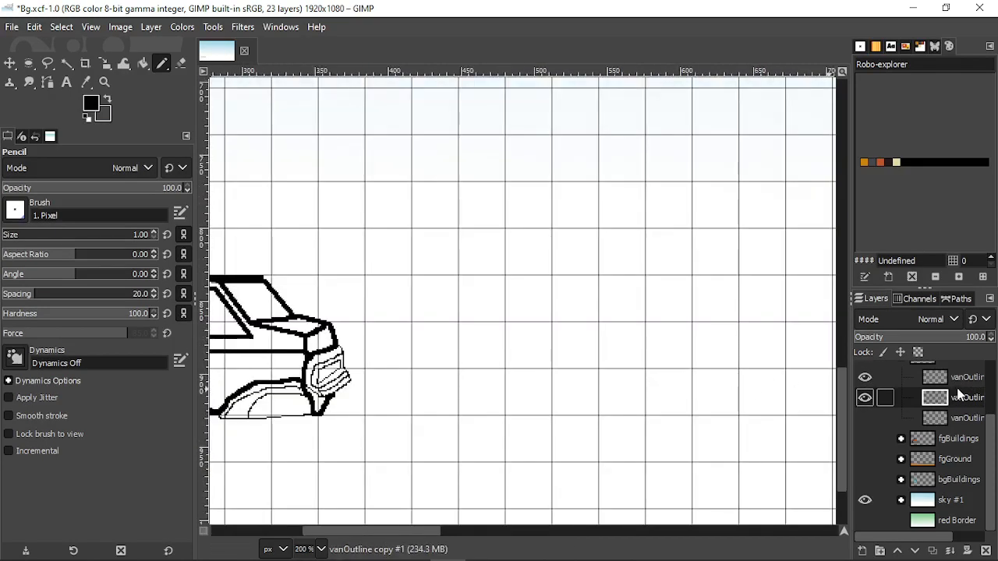
{"action": "left_click", "coordinate": [933, 551]}
{"action": "left_click", "coordinate": [864, 420]}
- Duplicate the vanOutline copy layer, hide the original and move it below the two visible duplicates
{"action": "left_click", "coordinate": [955, 381]}
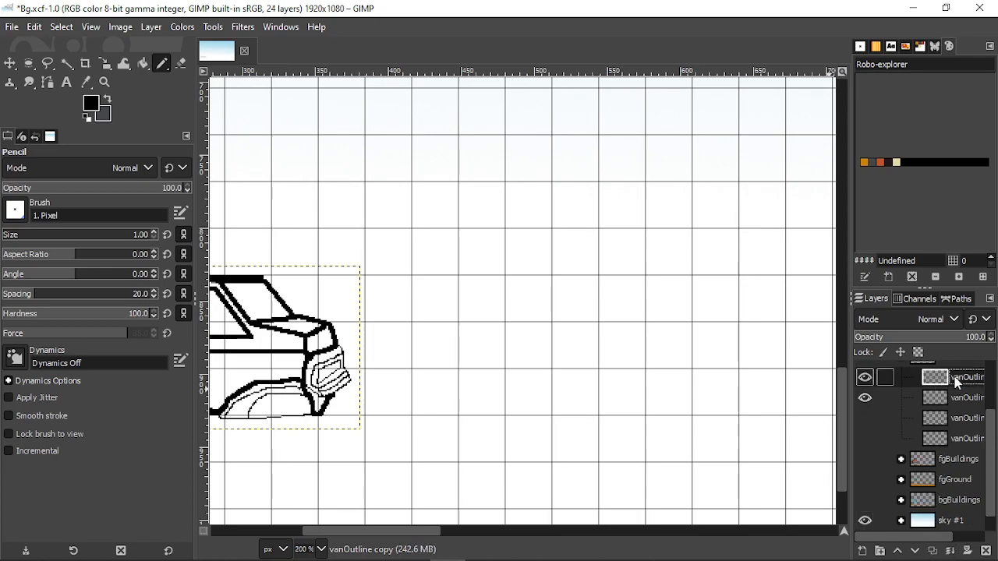
{"action": "left_click", "coordinate": [933, 551]}
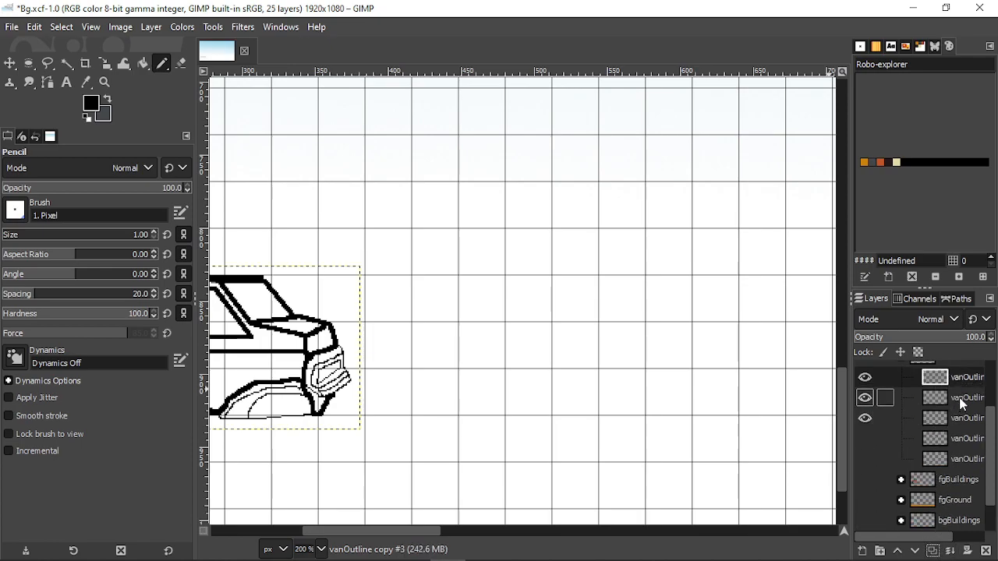
{"action": "left_click", "coordinate": [860, 394]}
{"action": "left_click_drag", "start_coordinate": [971, 400], "coordinate": [956, 427]}
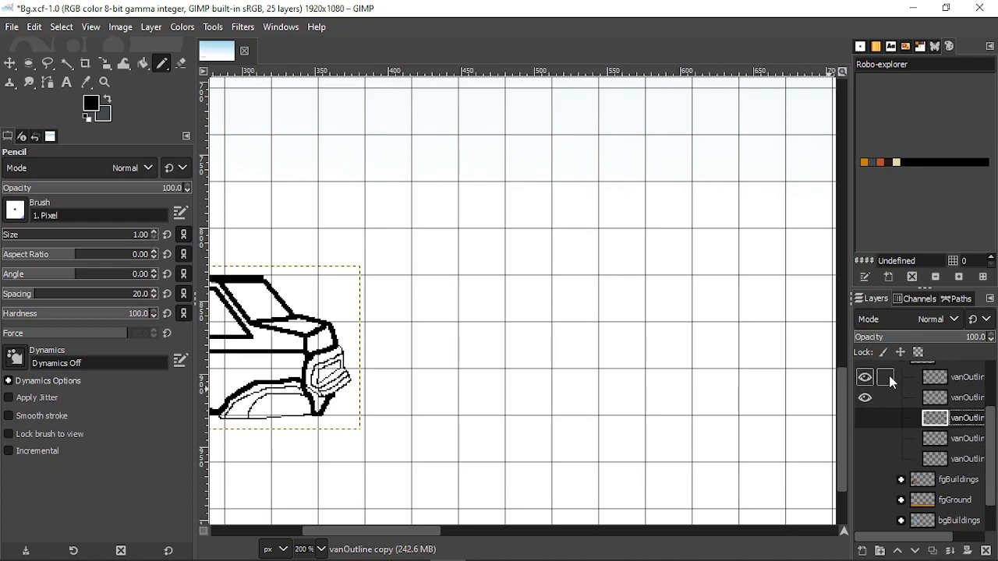
- Delete the vanOutline copy #3 layer
{"action": "right_click", "coordinate": [962, 380]}
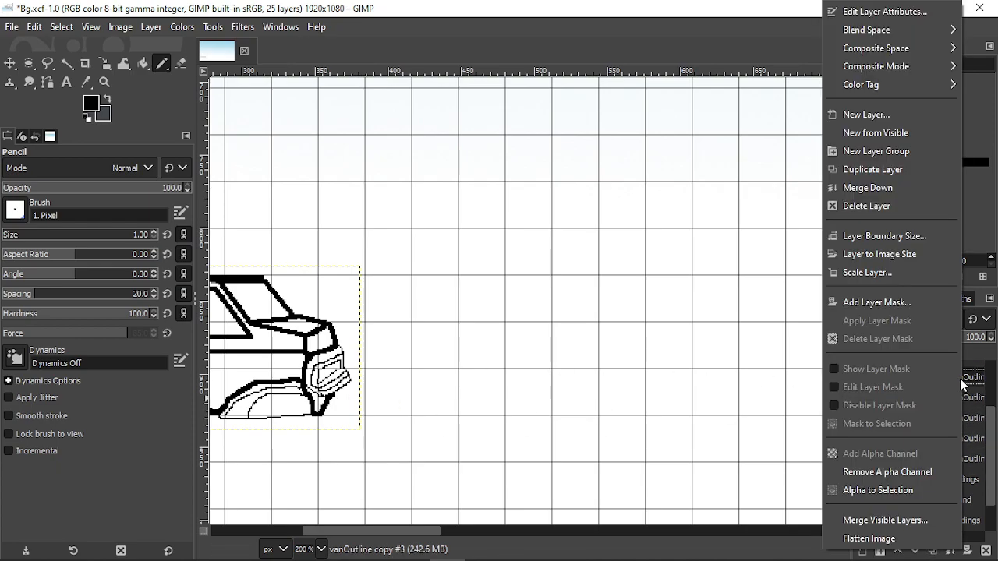
{"action": "left_click", "coordinate": [878, 208]}
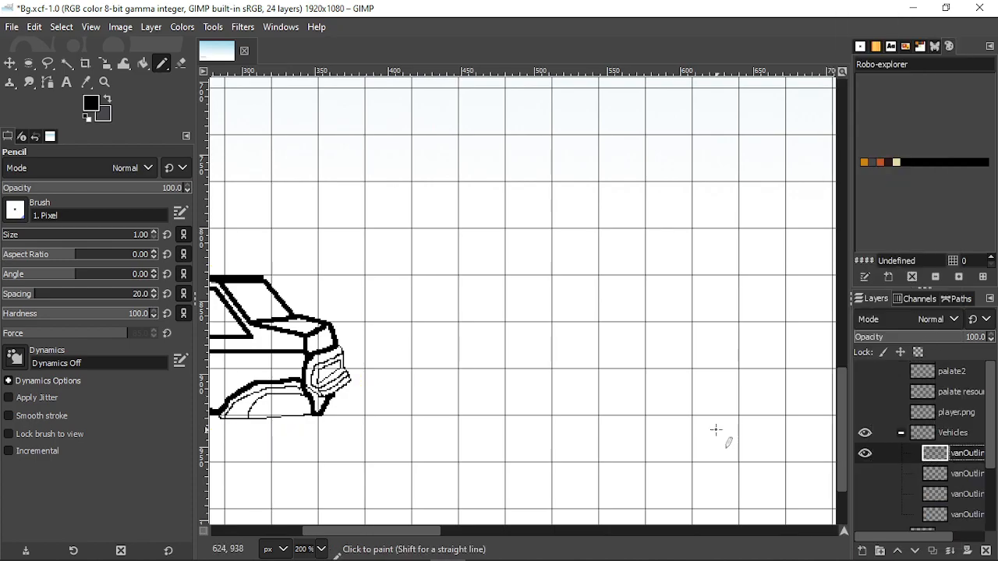
- Draw the outline of a panel hanging off the van's rear edge from about x = 48 to x = 60, thickening its outer edge
{"action": "scroll", "coordinate": [616, 423], "scroll_direction": "down", "scroll_amount": 2}
{"action": "scroll", "coordinate": [575, 401], "scroll_direction": "up", "scroll_amount": 5}
{"action": "scroll", "coordinate": [515, 406], "scroll_direction": "down", "scroll_amount": 5}
{"action": "scroll", "coordinate": [577, 413], "scroll_direction": "up", "scroll_amount": 4}
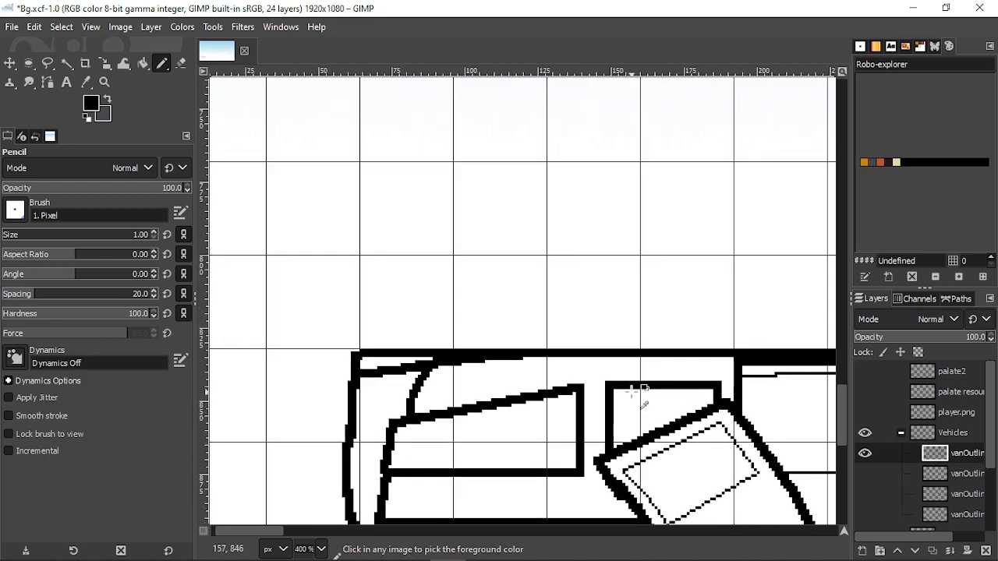
{"action": "scroll", "coordinate": [606, 382], "scroll_direction": "down", "scroll_amount": 5}
{"action": "scroll", "coordinate": [499, 389], "scroll_direction": "up", "scroll_amount": 6}
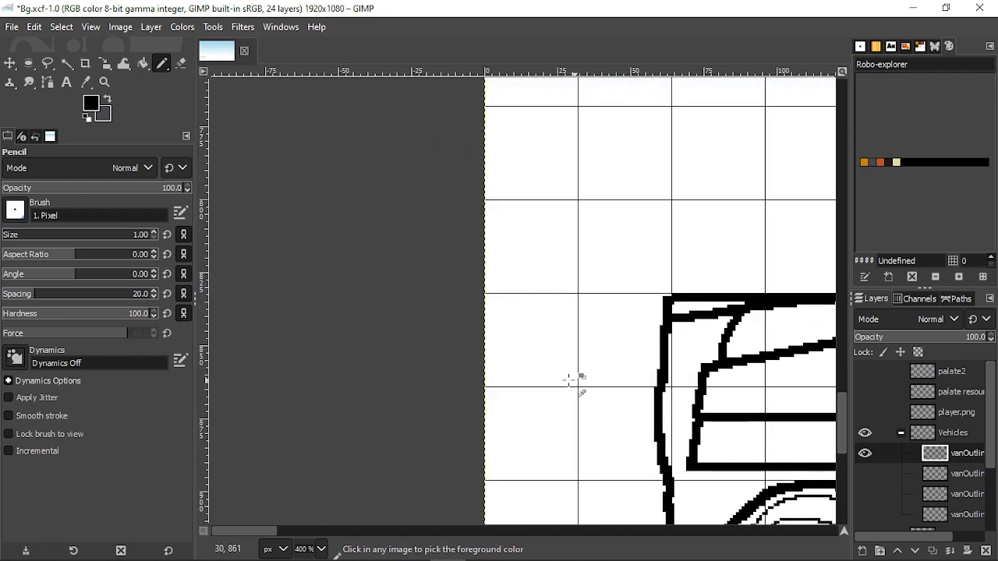
{"action": "scroll", "coordinate": [652, 396], "scroll_direction": "down", "scroll_amount": 2}
{"action": "scroll", "coordinate": [530, 367], "scroll_direction": "up", "scroll_amount": 2}
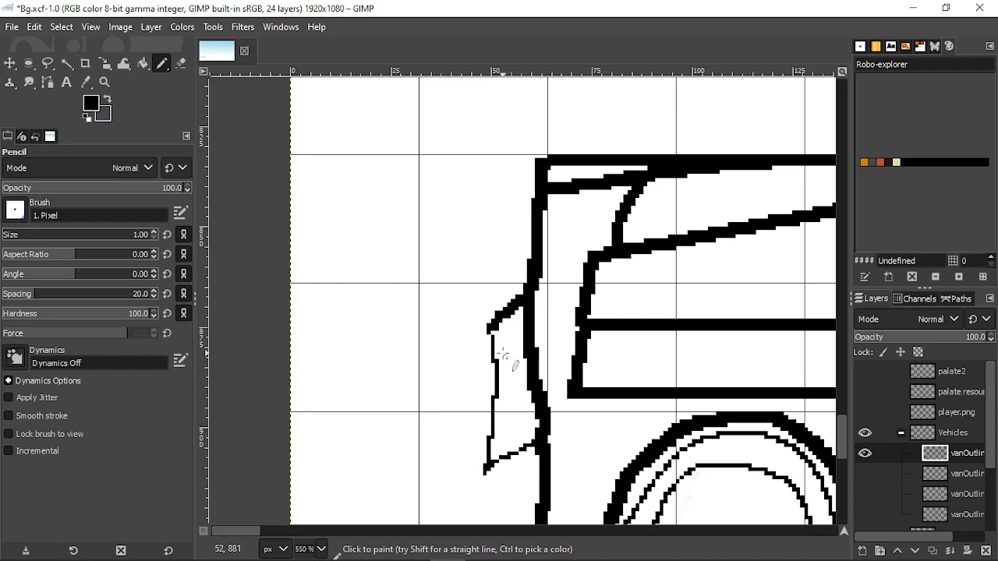
{"action": "scroll", "coordinate": [496, 343], "scroll_direction": "up", "scroll_amount": 2}
{"action": "mouse_move", "coordinate": [484, 319]}
{"action": "left_mouse_down"}
{"action": "mouse_move", "coordinate": [483, 498]}
{"action": "mouse_move", "coordinate": [488, 466]}
{"action": "left_mouse_up"}
{"action": "scroll", "coordinate": [491, 274], "scroll_direction": "down", "scroll_amount": 3}
{"action": "left_click_drag", "start_coordinate": [482, 294], "coordinate": [475, 359]}
{"action": "scroll", "coordinate": [526, 320], "scroll_direction": "down", "scroll_amount": 7}
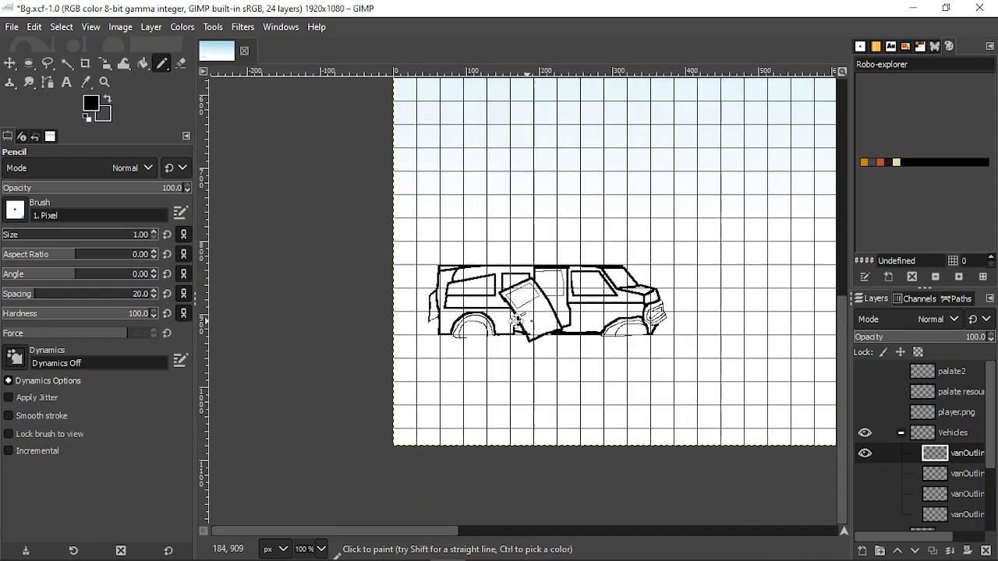
- Close the bottom line of the van's rear wheel and draw its broken inner rim and small black hub
{"action": "scroll", "coordinate": [526, 320], "scroll_direction": "up", "scroll_amount": 2}
{"action": "scroll", "coordinate": [607, 341], "scroll_direction": "left", "scroll_amount": 3}
{"action": "left_click_drag", "start_coordinate": [571, 343], "coordinate": [460, 332]}
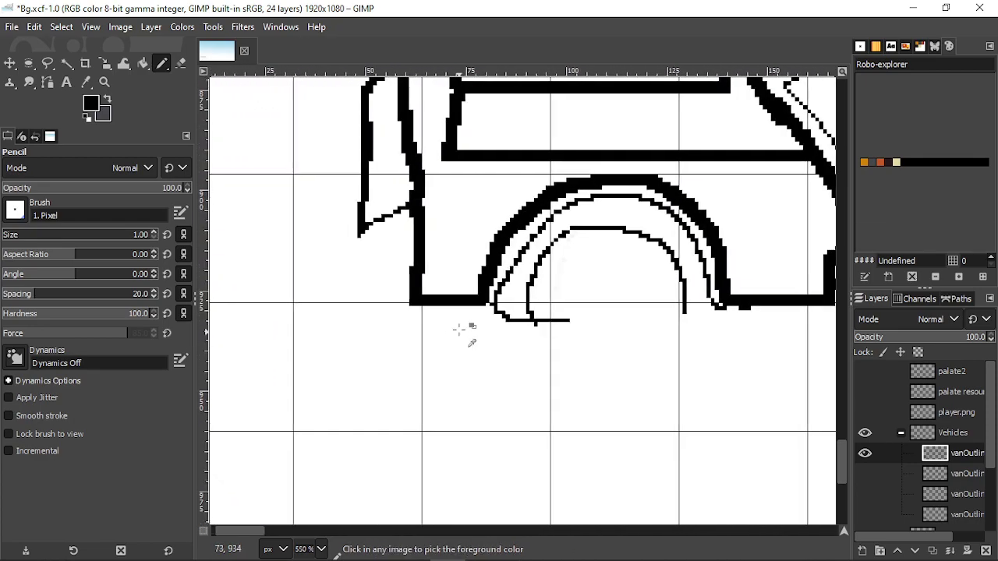
{"action": "scroll", "coordinate": [460, 331], "scroll_direction": "up", "scroll_amount": 1}
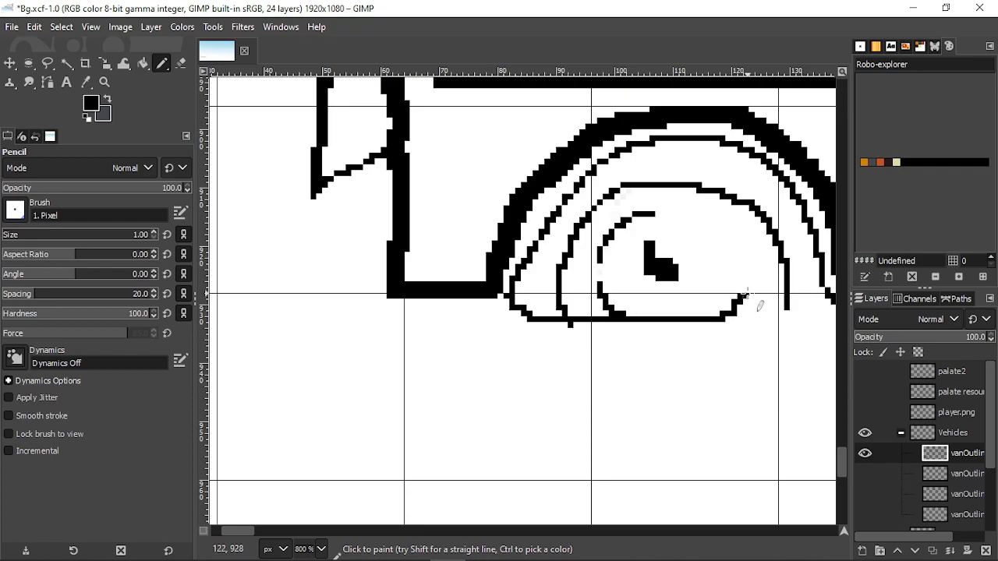
- Draw two nested rim arcs and a small black hub inside the van's front wheel
{"action": "scroll", "coordinate": [747, 294], "scroll_direction": "down", "scroll_amount": 4, "text": "ctrl"}
{"action": "scroll", "coordinate": [647, 303], "scroll_direction": "down", "scroll_amount": 2, "text": "ctrl"}
{"action": "scroll", "coordinate": [577, 283], "scroll_direction": "up", "scroll_amount": 7, "text": "ctrl"}
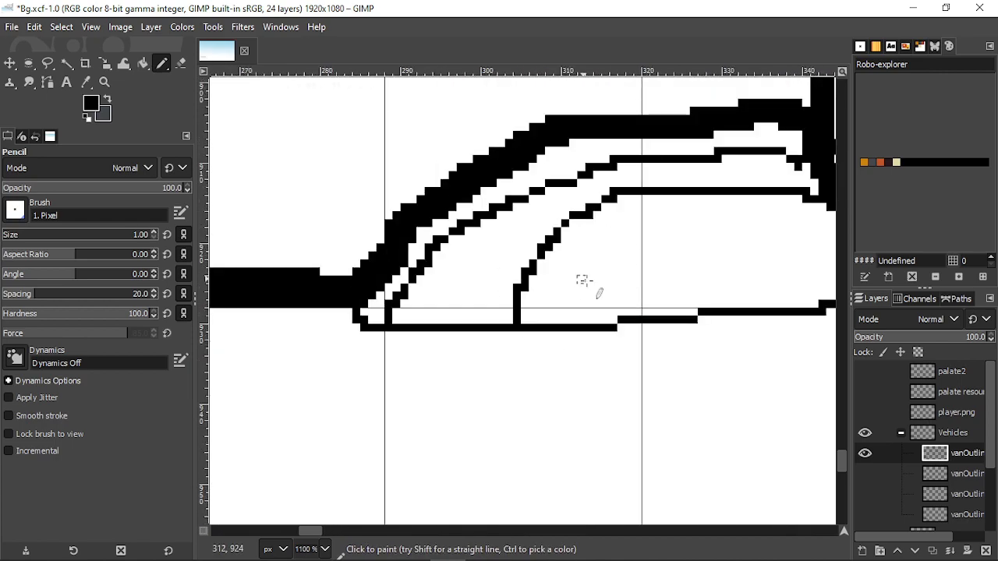
{"action": "mouse_move", "coordinate": [603, 236]}
{"action": "left_mouse_down"}
{"action": "mouse_move", "coordinate": [687, 216]}
{"action": "mouse_move", "coordinate": [764, 216]}
{"action": "mouse_move", "coordinate": [777, 225]}
{"action": "left_mouse_up"}
{"action": "scroll", "coordinate": [768, 226], "scroll_direction": "down", "scroll_amount": 2, "text": "ctrl"}
{"action": "scroll", "coordinate": [506, 248], "scroll_direction": "up", "scroll_amount": 1, "text": "ctrl"}
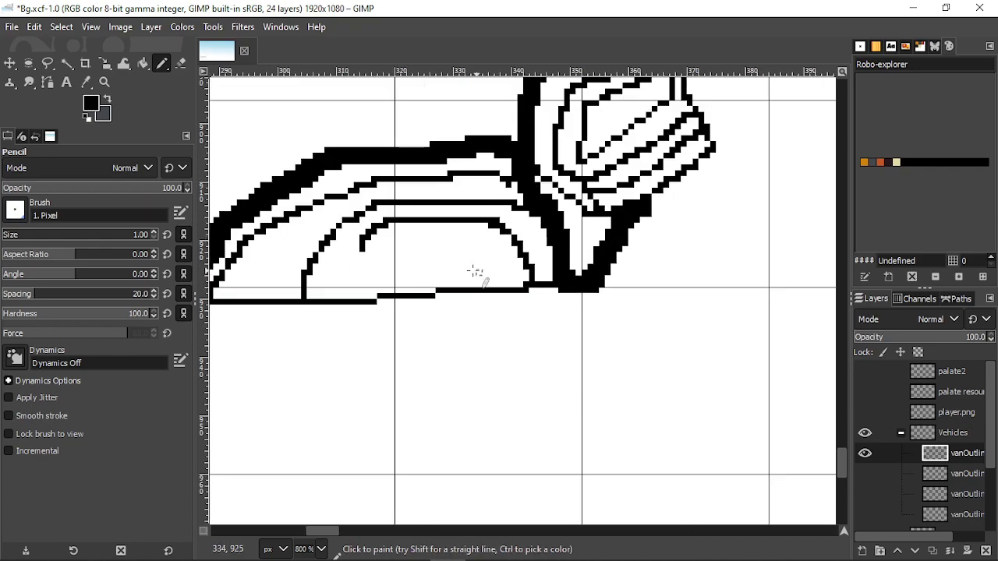
{"action": "scroll", "coordinate": [479, 270], "scroll_direction": "up", "scroll_amount": 2, "text": "ctrl"}
{"action": "mouse_move", "coordinate": [368, 216]}
{"action": "left_mouse_down"}
{"action": "mouse_move", "coordinate": [321, 239]}
{"action": "mouse_move", "coordinate": [296, 275]}
{"action": "left_mouse_up"}
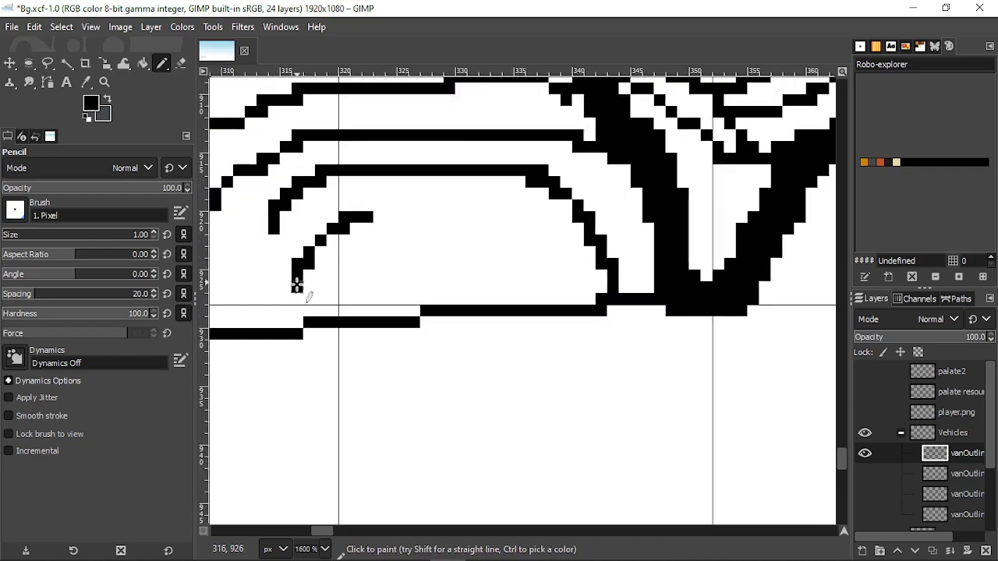
{"action": "left_click_drag", "start_coordinate": [436, 265], "coordinate": [427, 299]}
{"action": "scroll", "coordinate": [440, 281], "scroll_direction": "down", "scroll_amount": 8, "text": "ctrl"}
{"action": "scroll", "coordinate": [449, 308], "scroll_direction": "down", "scroll_amount": 1, "text": "ctrl"}
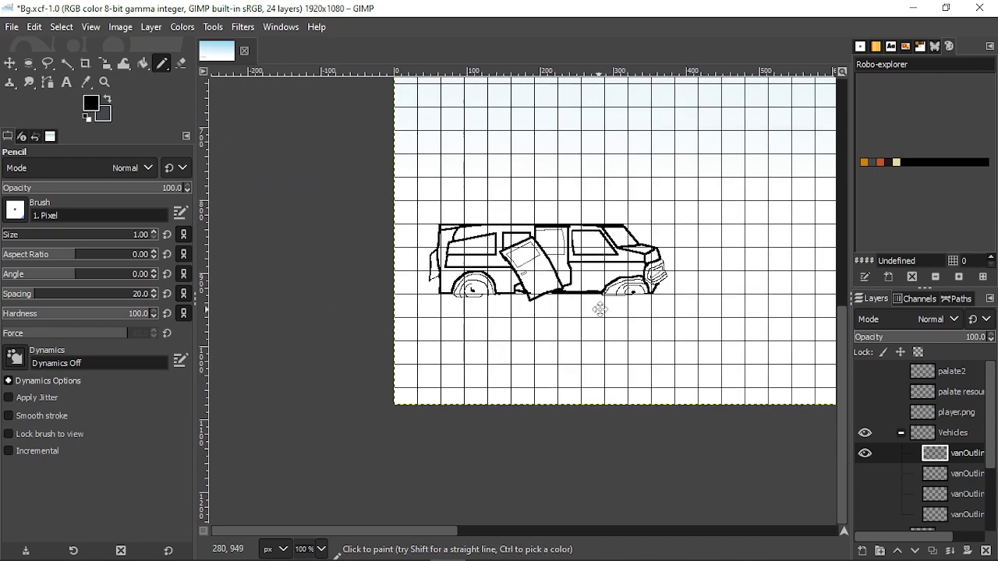
- Duplicate the vanOutline copy #2 layer and rename the duplicate as color
{"action": "scroll", "coordinate": [437, 288], "scroll_direction": "up", "scroll_amount": 7, "text": "ctrl"}
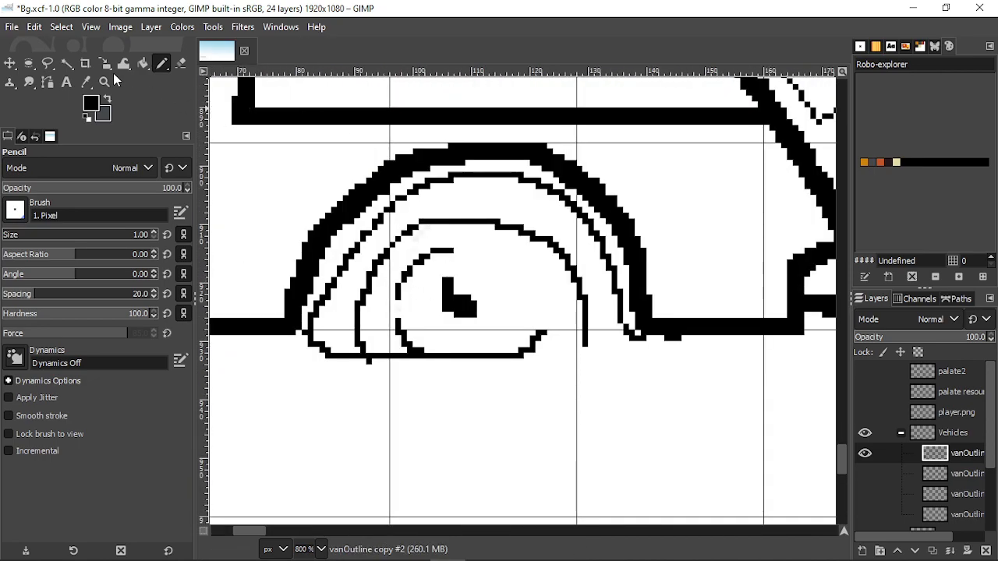
{"action": "left_click", "coordinate": [67, 63]}
{"action": "key", "text": "shift+ctrl+d"}
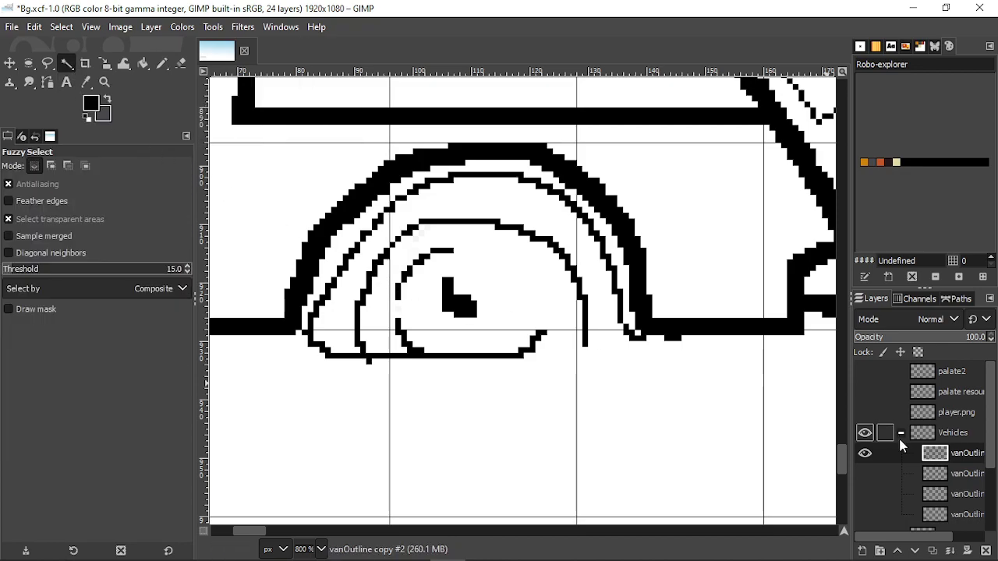
{"action": "double_click", "coordinate": [961, 454]}
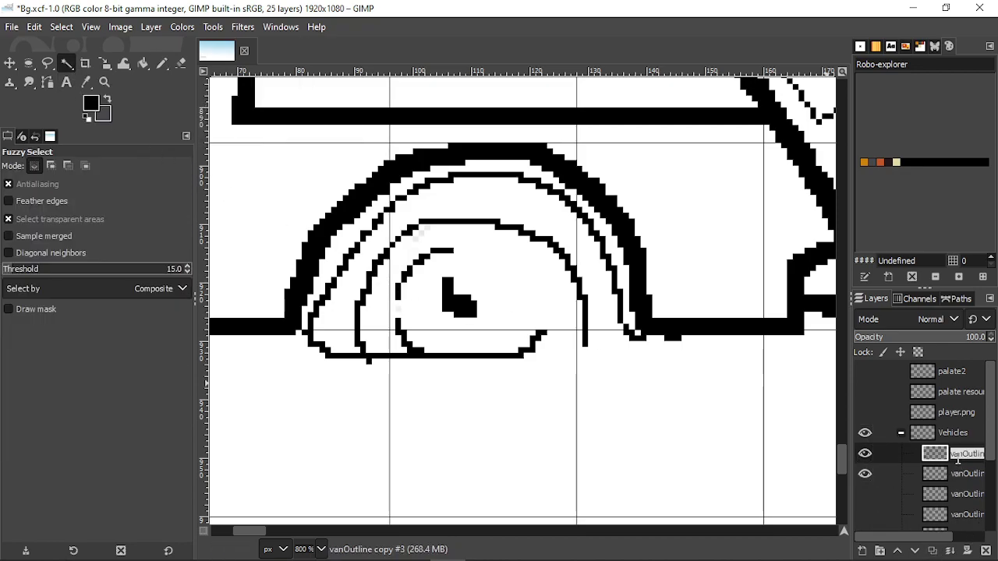
{"action": "key", "text": "Return"}
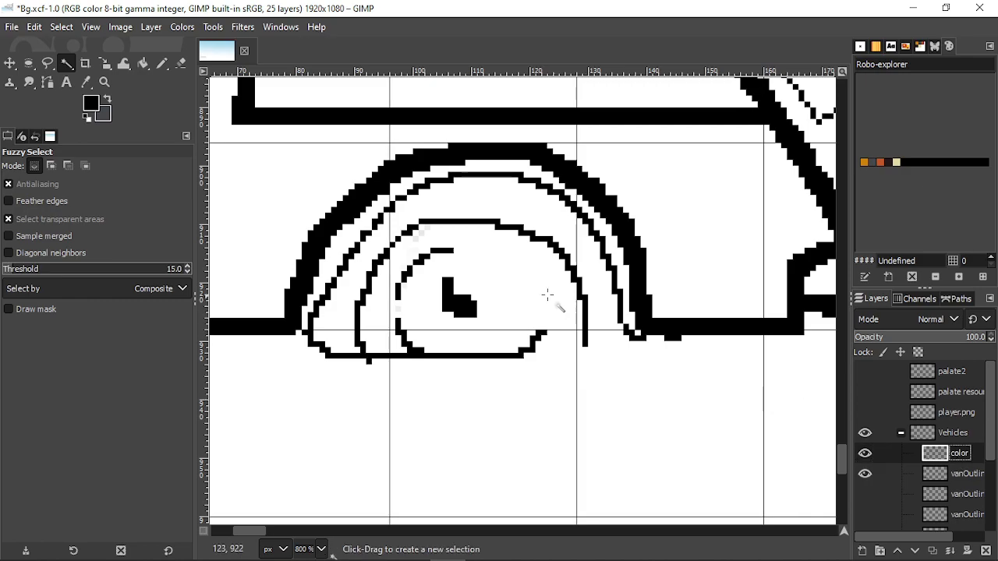
- Set the foreground colour to white and fill the van's lower rear body around the wheel arch on the color layer
{"action": "scroll", "coordinate": [469, 256], "scroll_direction": "down", "scroll_amount": 3}
{"action": "scroll", "coordinate": [477, 270], "scroll_direction": "up", "scroll_amount": 1}
{"action": "scroll", "coordinate": [468, 274], "scroll_direction": "up", "scroll_amount": 1}
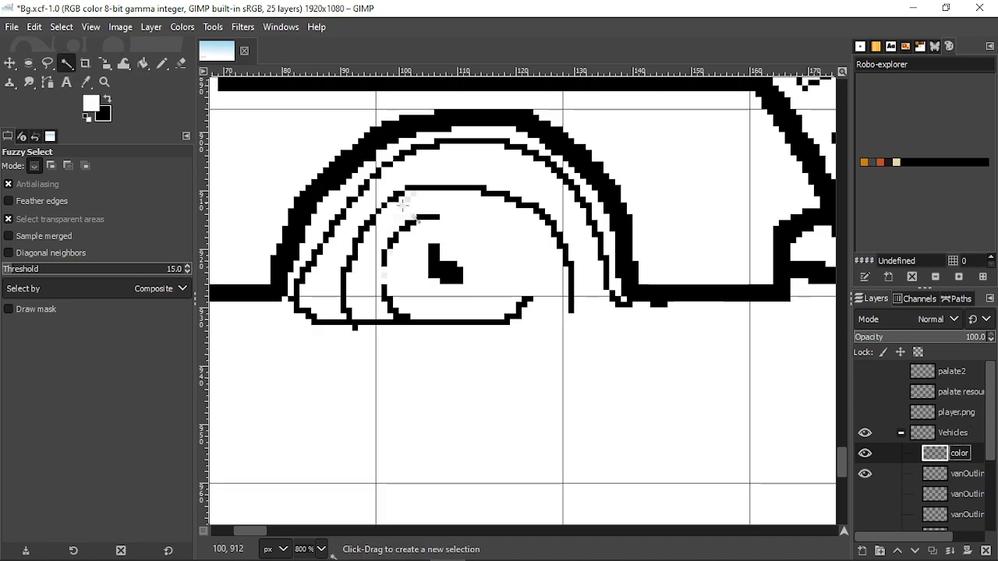
{"action": "scroll", "coordinate": [389, 364], "scroll_direction": "down", "scroll_amount": 4}
{"action": "scroll", "coordinate": [389, 364], "scroll_direction": "up", "scroll_amount": 1}
{"action": "left_click", "coordinate": [394, 353]}
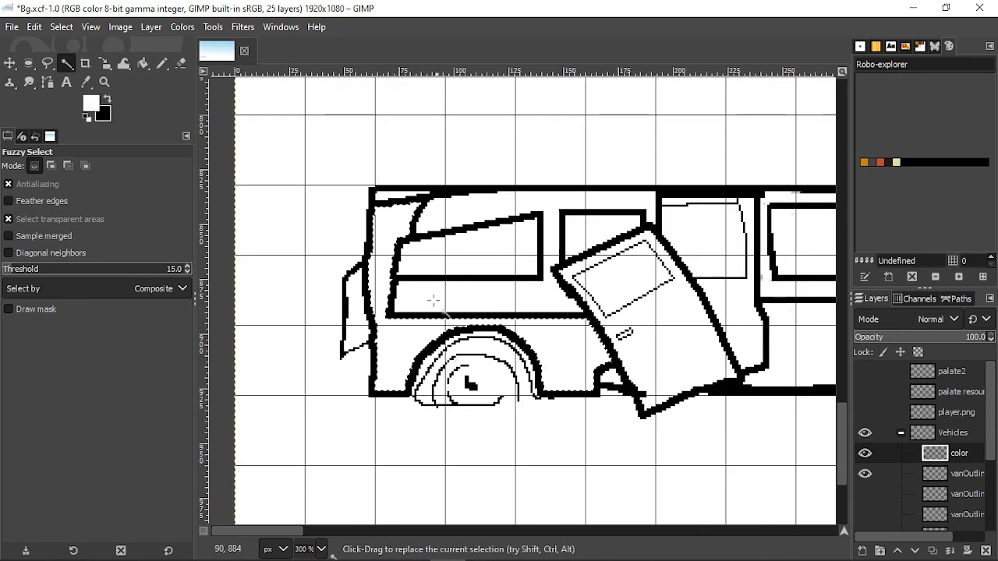
{"action": "key", "text": "shift+b"}
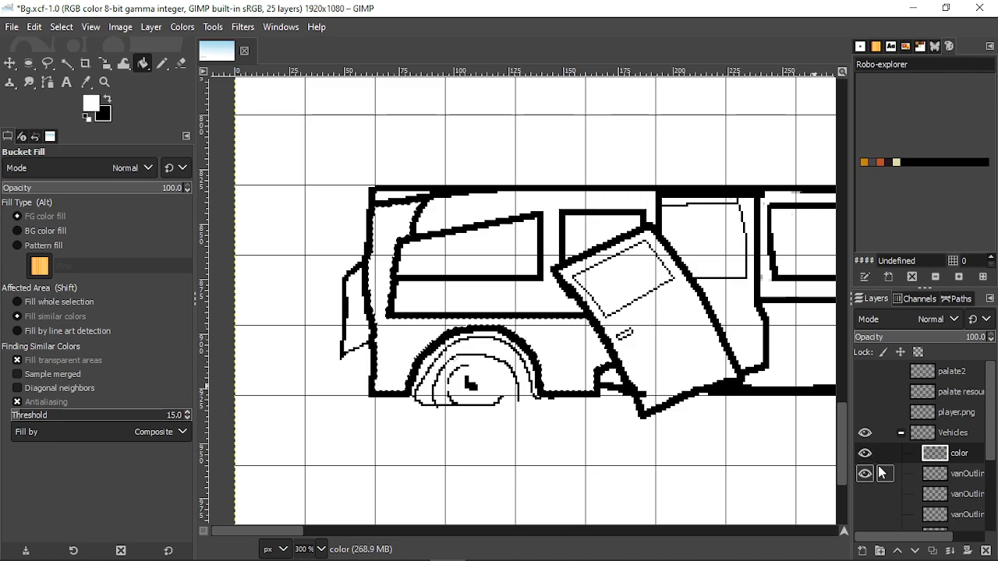
- Make the fgGround, fgBuildings and bgBuildings layers visible behind the van
{"action": "scroll", "coordinate": [896, 452], "scroll_direction": "down", "scroll_amount": 3}
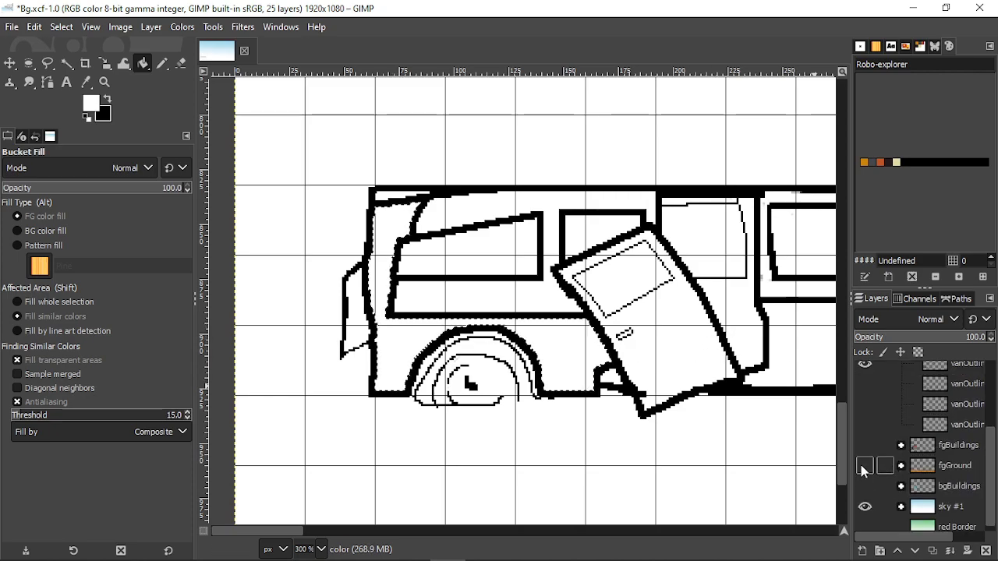
{"action": "left_click", "coordinate": [863, 466]}
{"action": "left_click", "coordinate": [865, 445]}
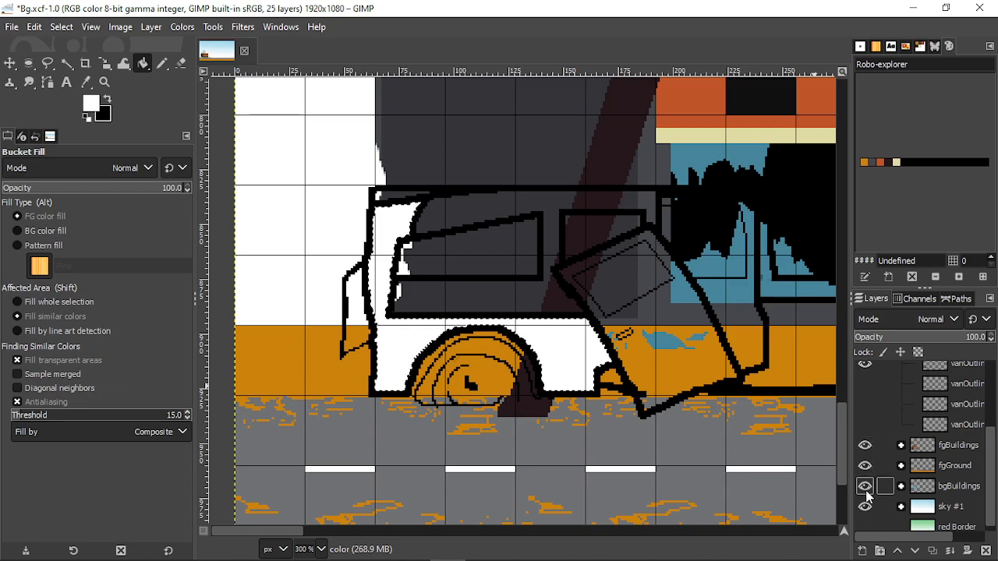
- Select the van's upper rear body panel around the side windows with Fuzzy Select and fill it white
{"action": "scroll", "coordinate": [592, 316], "scroll_direction": "down", "scroll_amount": 2}
{"action": "scroll", "coordinate": [549, 318], "scroll_direction": "up", "scroll_amount": 2}
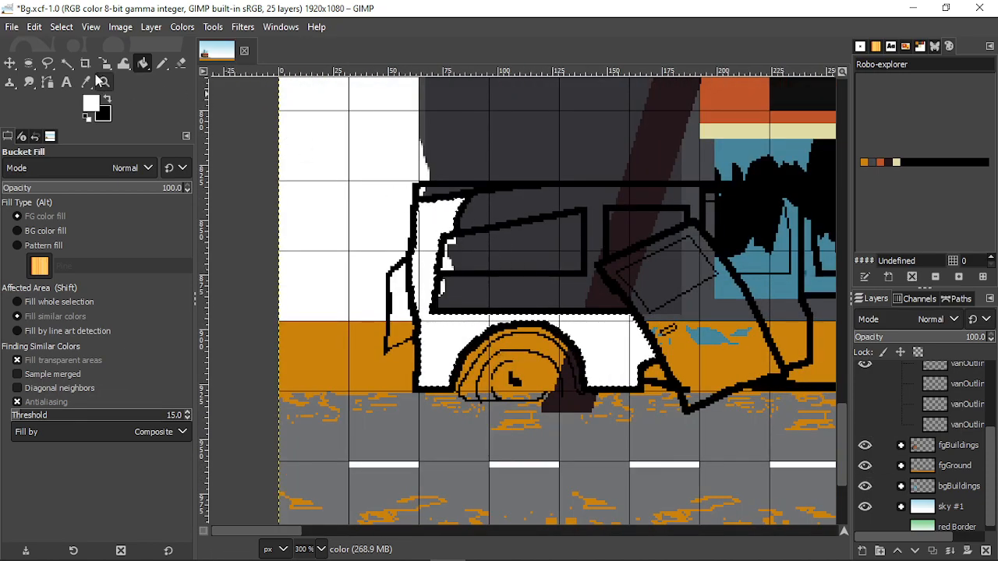
{"action": "key", "text": "u"}
{"action": "left_click", "coordinate": [517, 211]}
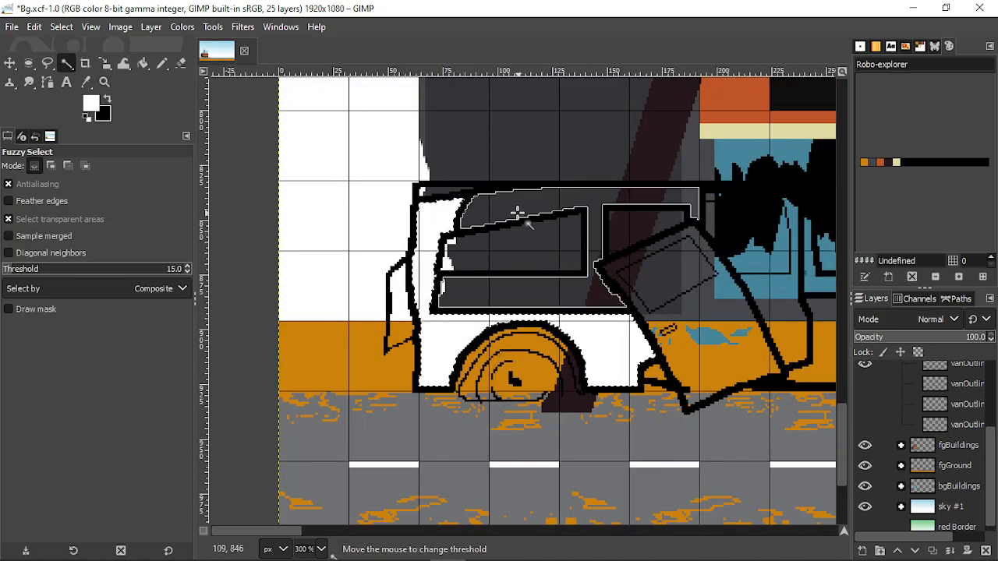
{"action": "left_click", "coordinate": [142, 64]}
{"action": "left_click", "coordinate": [558, 292]}
- Select the van's upper front body around the front side window and fill it white
{"action": "scroll", "coordinate": [627, 311], "scroll_direction": "down", "scroll_amount": 2}
{"action": "scroll", "coordinate": [636, 320], "scroll_direction": "right", "scroll_amount": 6}
{"action": "scroll", "coordinate": [557, 319], "scroll_direction": "up", "scroll_amount": 5}
{"action": "scroll", "coordinate": [585, 367], "scroll_direction": "down", "scroll_amount": 5}
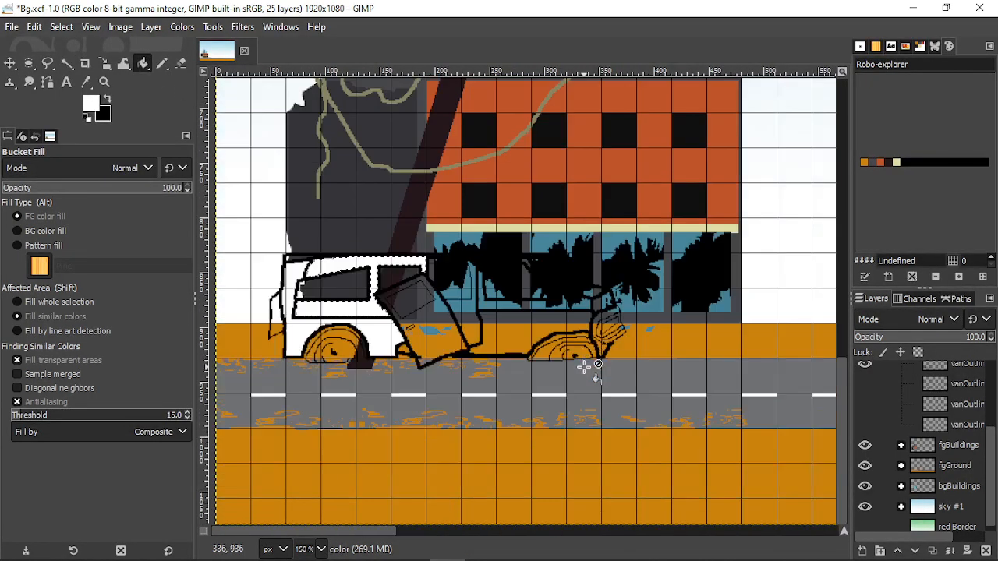
{"action": "scroll", "coordinate": [585, 367], "scroll_direction": "up", "scroll_amount": 2}
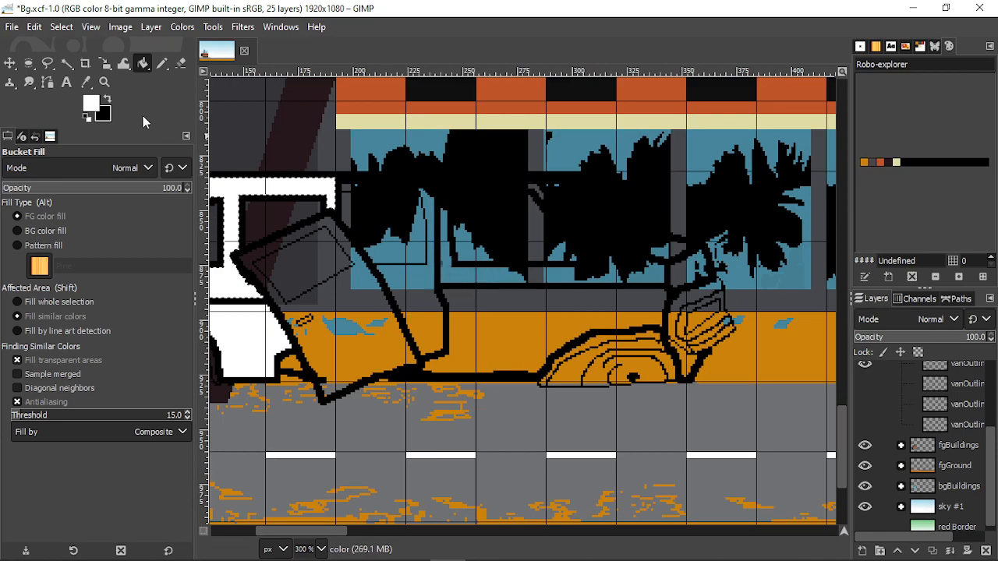
{"action": "left_click", "coordinate": [67, 63]}
{"action": "left_click", "coordinate": [456, 221]}
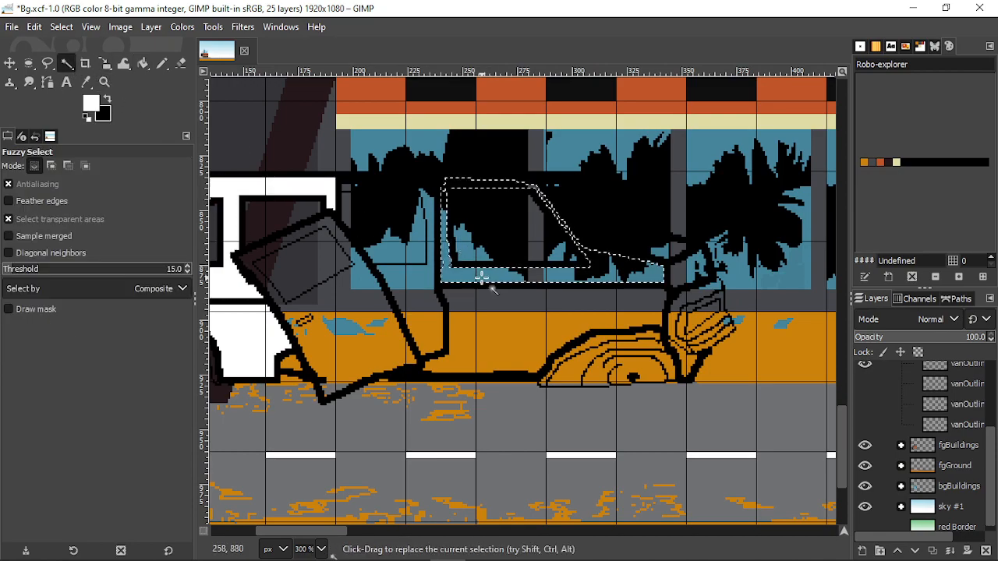
{"action": "left_click", "coordinate": [144, 64]}
{"action": "left_click", "coordinate": [512, 277]}
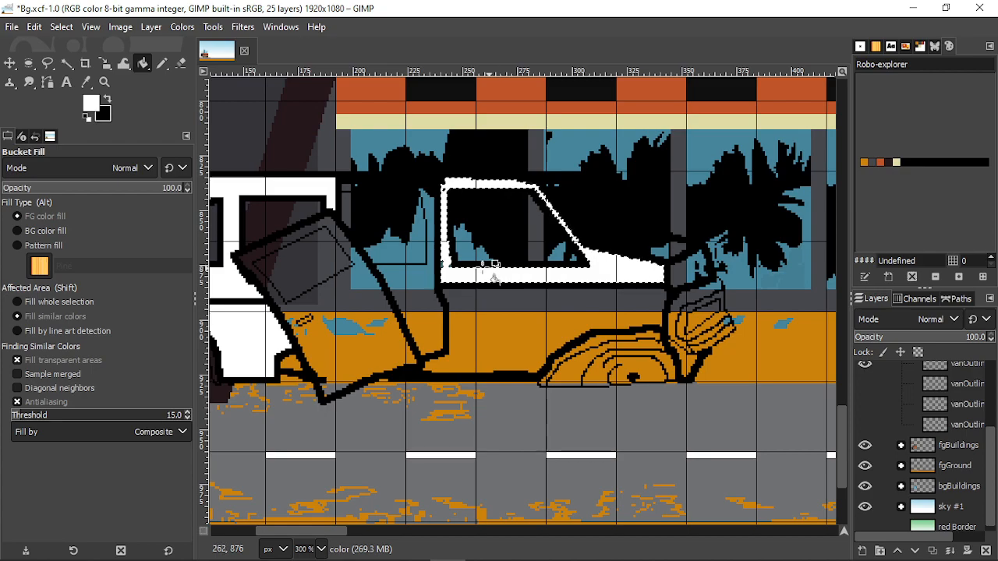
- Select the van's lower front body panel behind the front wheel arch and fill it white
{"action": "left_click", "coordinate": [67, 63]}
{"action": "left_click", "coordinate": [541, 322]}
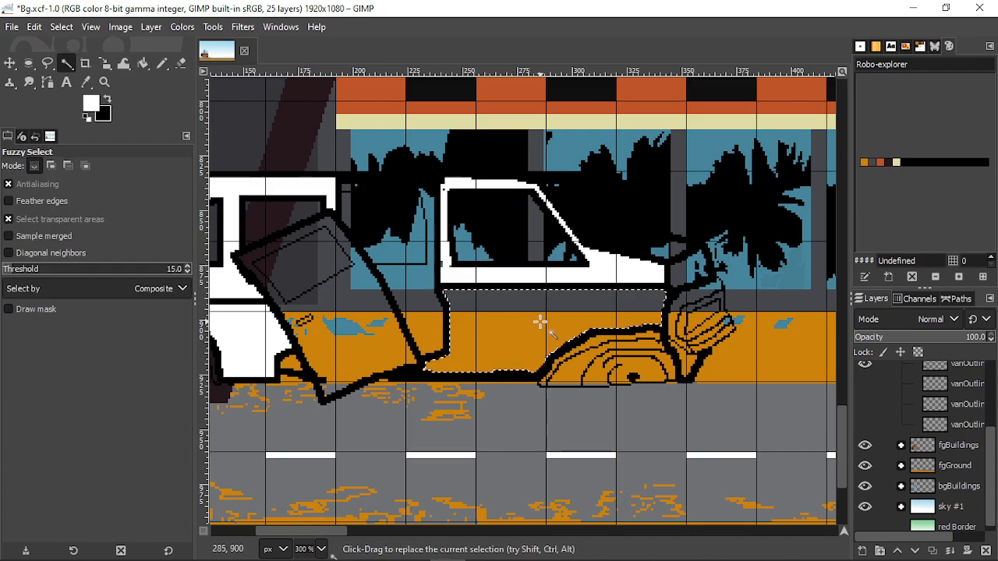
{"action": "left_click", "coordinate": [144, 63]}
{"action": "left_click", "coordinate": [503, 334]}
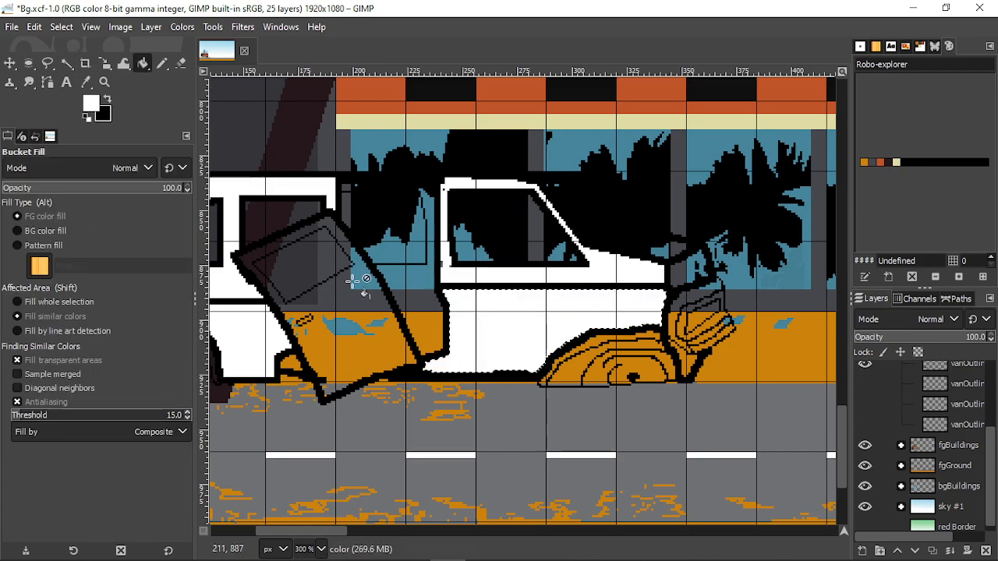
- Fill the loose tilted door white around its window and handle, and clear the selection
{"action": "left_click", "coordinate": [67, 63]}
{"action": "left_click", "coordinate": [357, 326]}
{"action": "key", "text": "shift+b"}
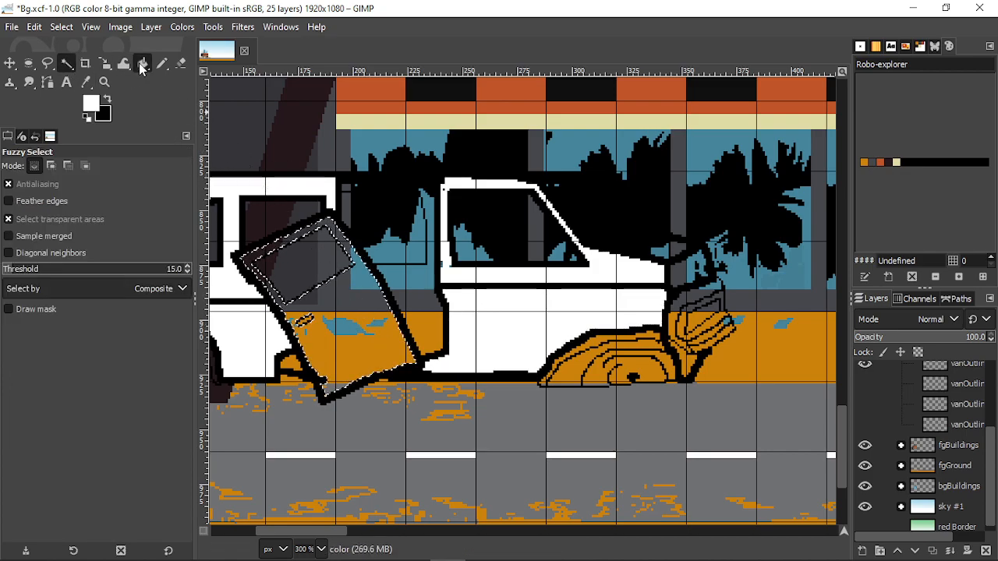
{"action": "left_click", "coordinate": [336, 305]}
{"action": "key", "text": "ctrl+shift+a"}
- Try to select the rear tyre's area with Fuzzy Select
{"action": "scroll", "coordinate": [548, 335], "scroll_direction": "down", "scroll_amount": 2}
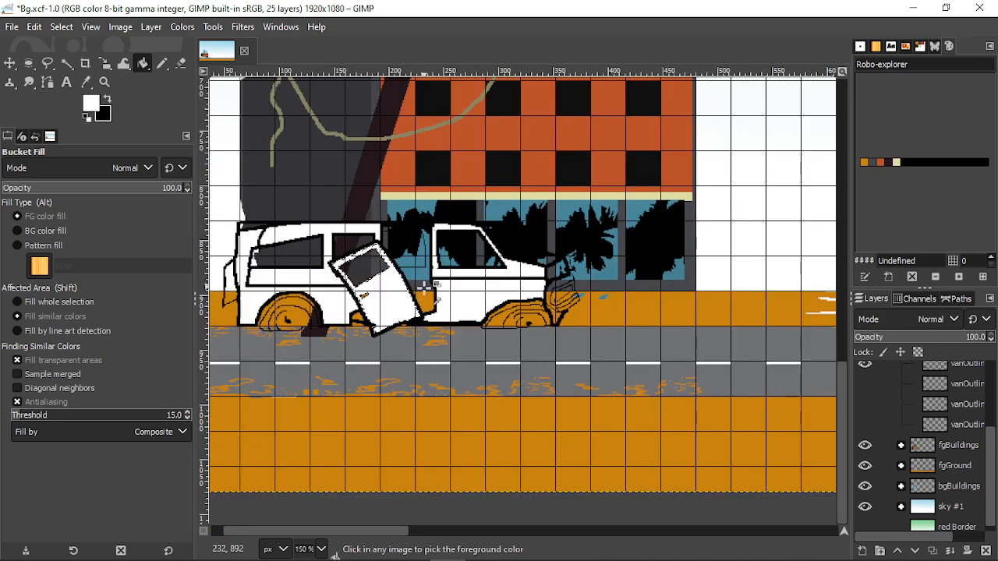
{"action": "scroll", "coordinate": [548, 335], "scroll_direction": "up", "scroll_amount": 2}
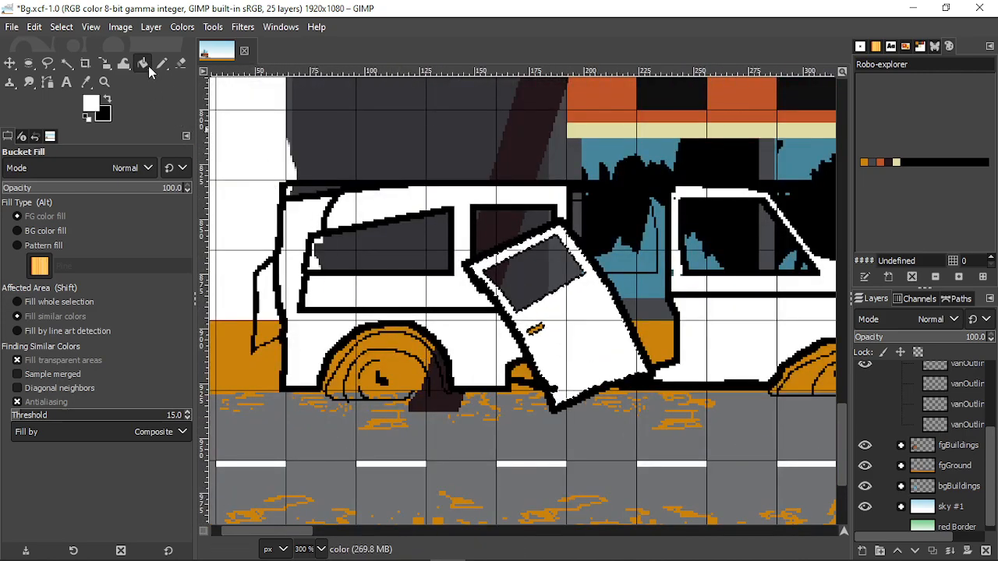
{"action": "left_click", "coordinate": [86, 63]}
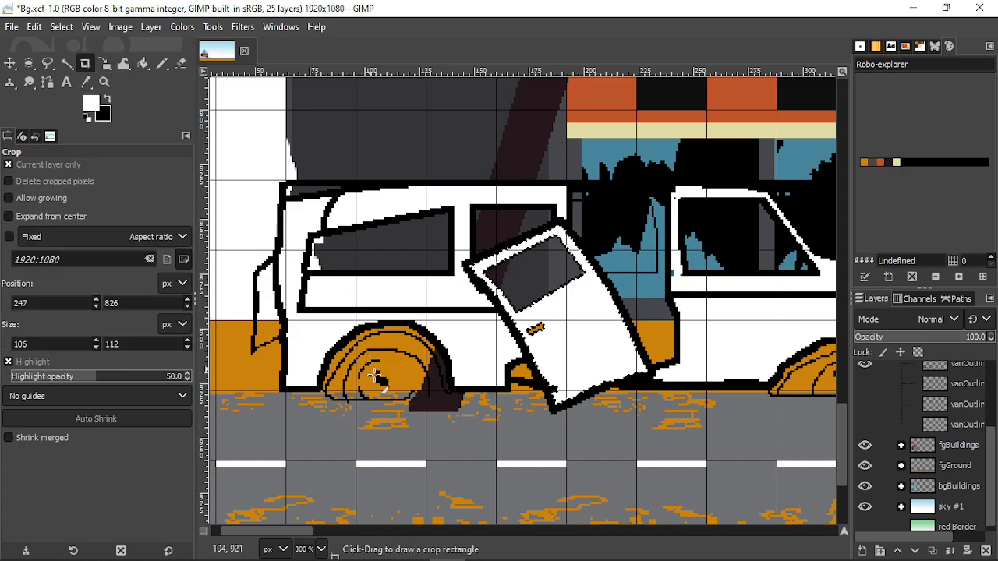
{"action": "left_click", "coordinate": [331, 356]}
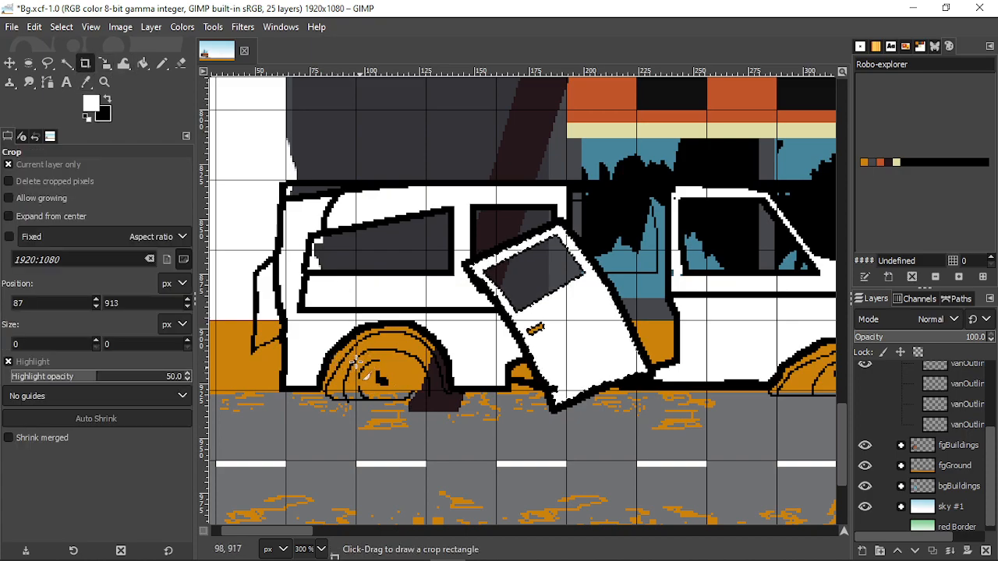
{"action": "key", "text": "u"}
{"action": "scroll", "coordinate": [345, 365], "scroll_direction": "up", "scroll_amount": 2}
{"action": "left_click", "coordinate": [331, 352]}
{"action": "key", "text": "shift"}
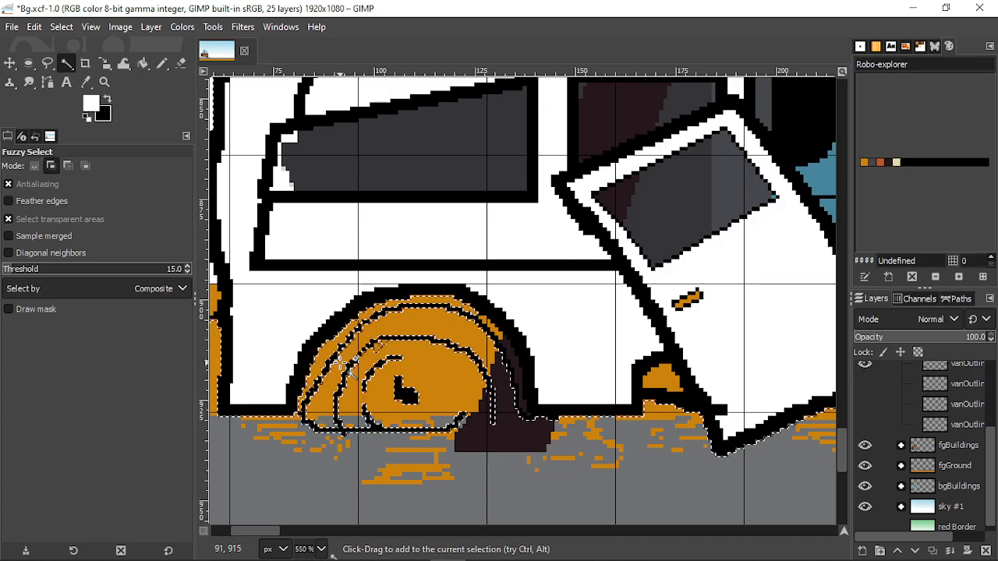
{"action": "key", "text": "ctrl"}
{"action": "scroll", "coordinate": [411, 380], "scroll_direction": "down", "scroll_amount": 2}
{"action": "scroll", "coordinate": [405, 367], "scroll_direction": "up", "scroll_amount": 4}
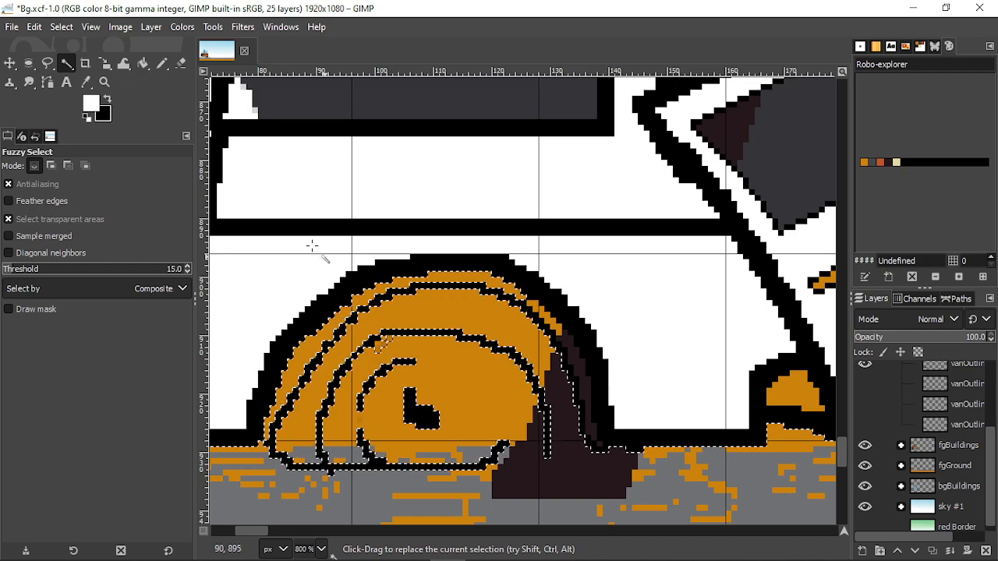
- Set the foreground colour to a dark greyish brown for the tyres
{"action": "left_click", "coordinate": [90, 109]}
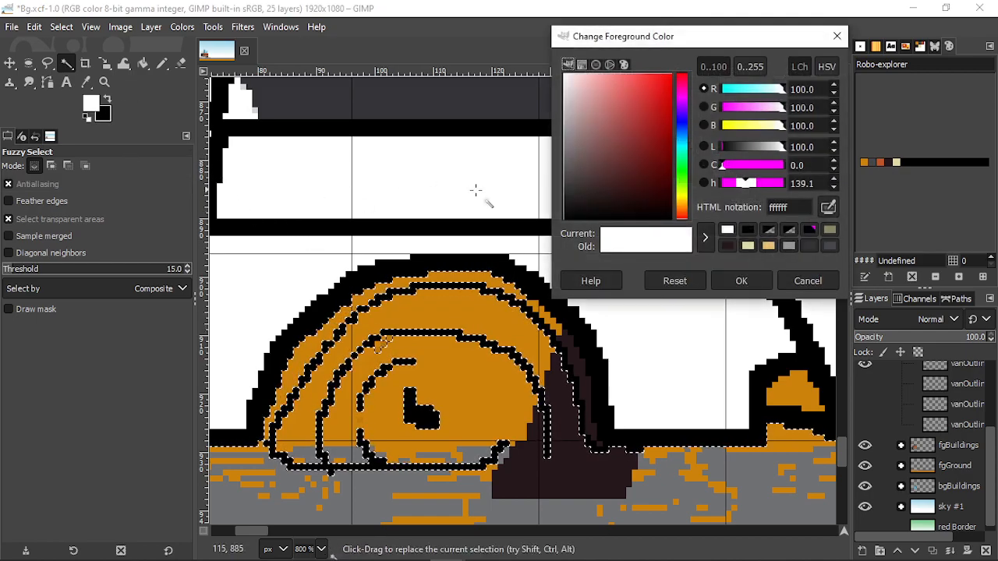
{"action": "left_click_drag", "start_coordinate": [569, 186], "coordinate": [576, 166]}
{"action": "left_click", "coordinate": [736, 282]}
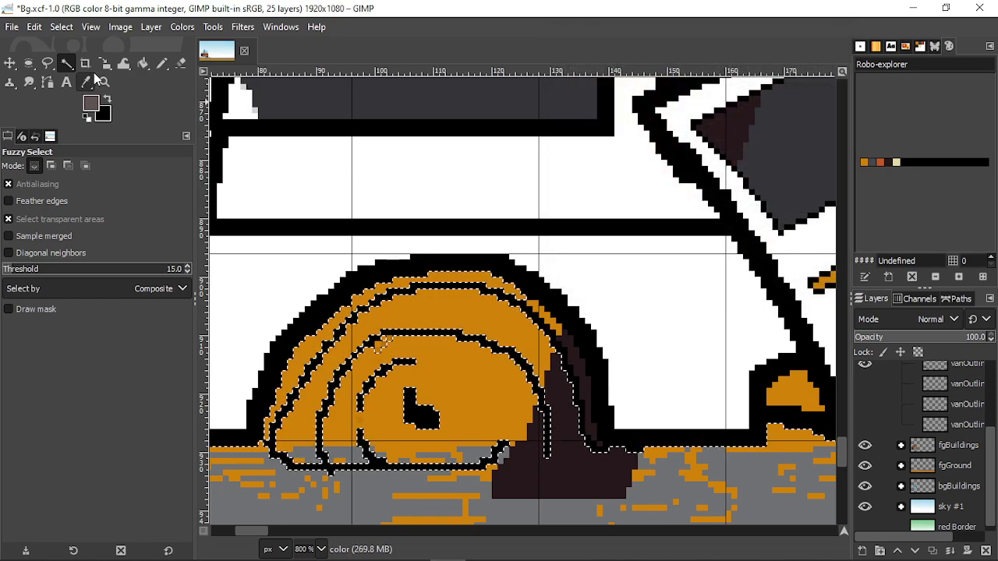
- Try to fill the rear tyre's selected area with the greyish brown, and undo the fill
{"action": "left_click", "coordinate": [143, 67]}
{"action": "left_click", "coordinate": [373, 322]}
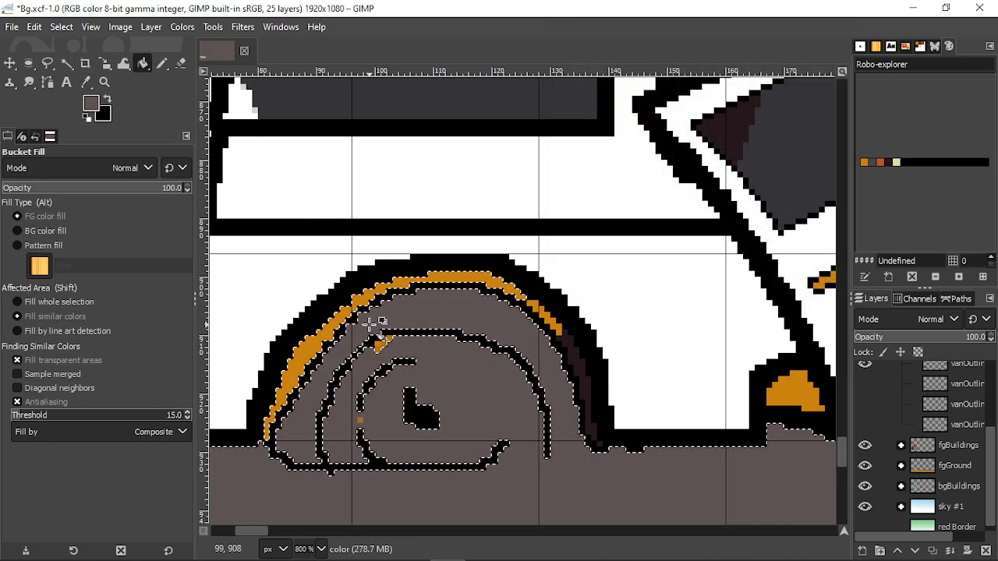
{"action": "key", "text": "ctrl+z"}
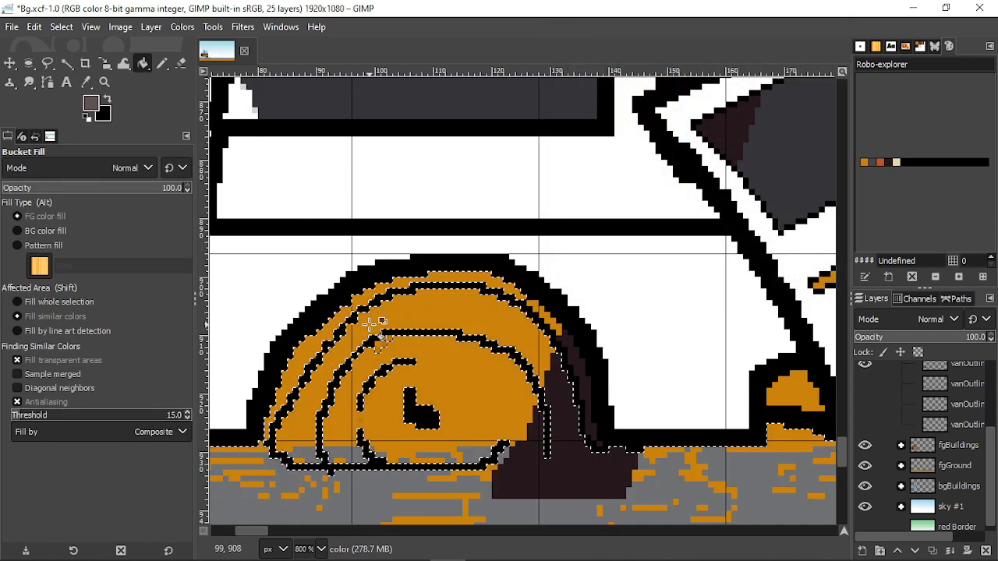
- Clear the selection and close the gaps in the rear wheel's lower front outline with the Pencil in black
{"action": "left_click", "coordinate": [162, 65]}
{"action": "left_click", "coordinate": [62, 27]}
{"action": "left_click", "coordinate": [73, 68]}
{"action": "scroll", "coordinate": [497, 318], "scroll_direction": "up", "scroll_amount": 2}
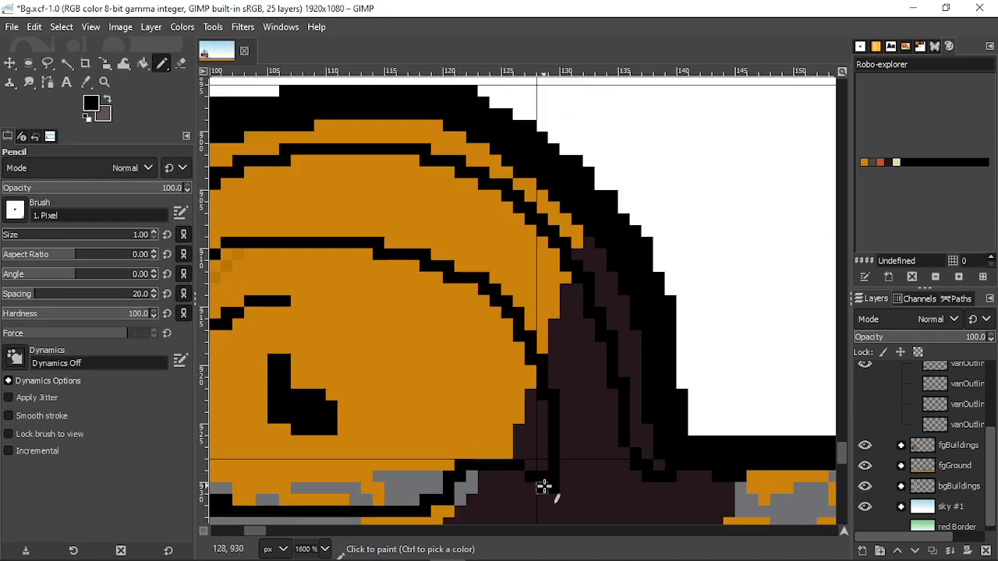
{"action": "scroll", "coordinate": [538, 436], "scroll_direction": "down", "scroll_amount": 3}
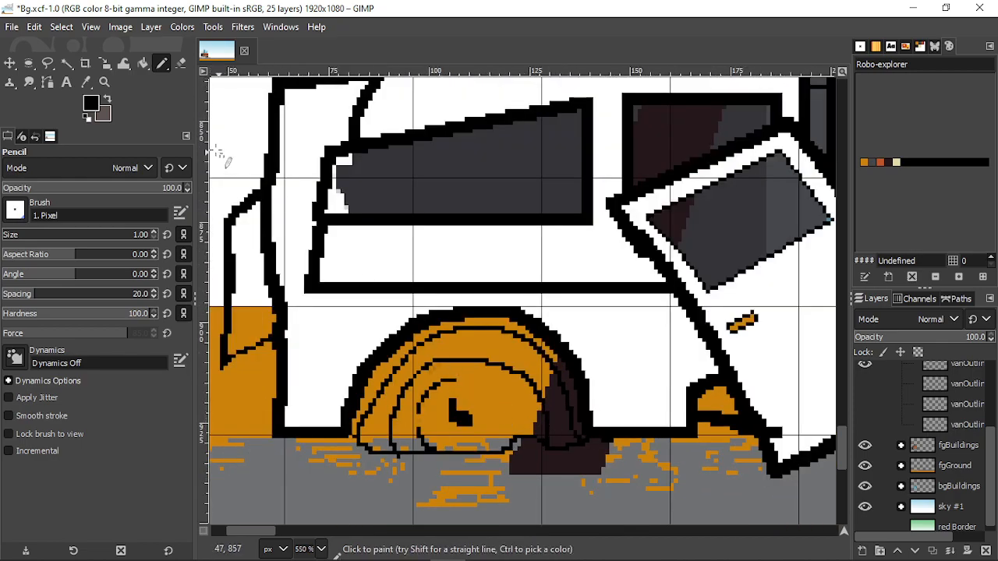
- Select the rear tyre's main band and its outer rim band with Fuzzy Select, and fill both with the greyish brown
{"action": "left_click", "coordinate": [86, 63]}
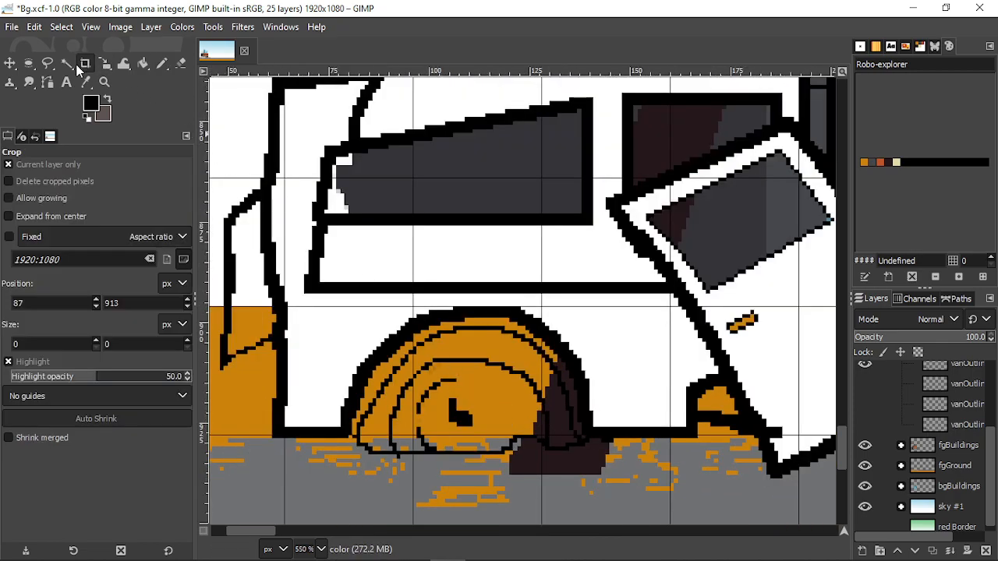
{"action": "key", "text": "u"}
{"action": "left_click", "coordinate": [493, 351]}
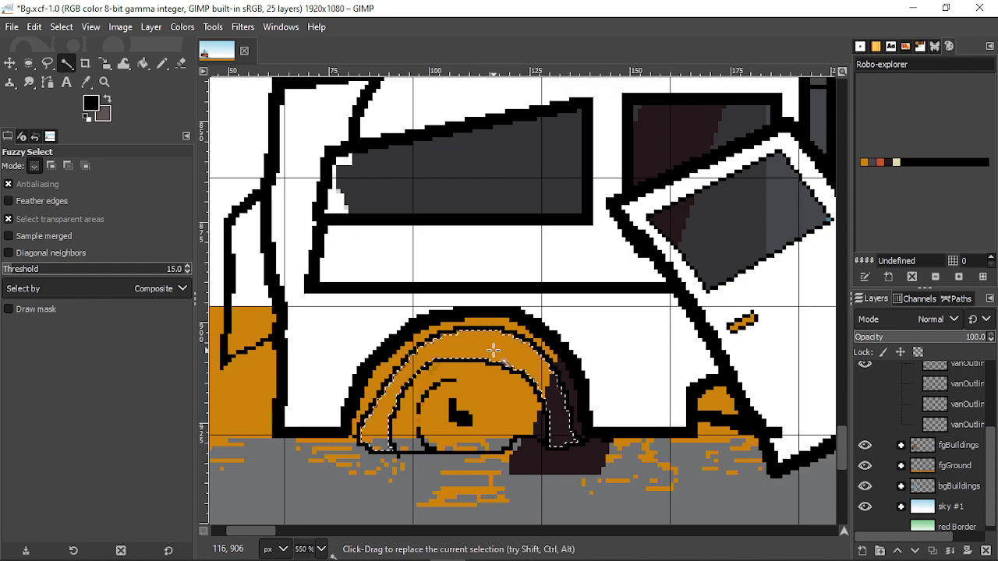
{"action": "left_click", "coordinate": [479, 326], "text": "shift"}
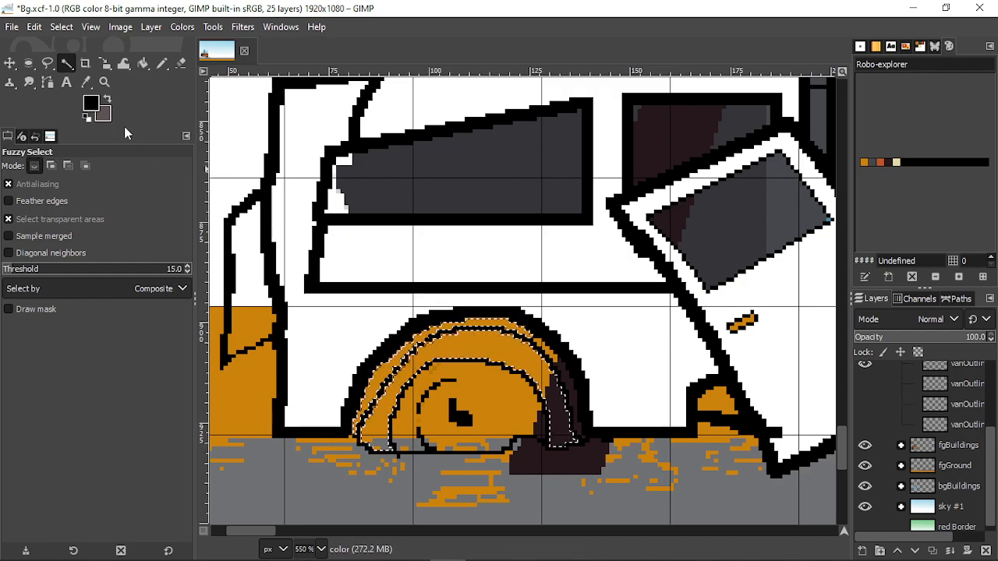
{"action": "left_click", "coordinate": [142, 63]}
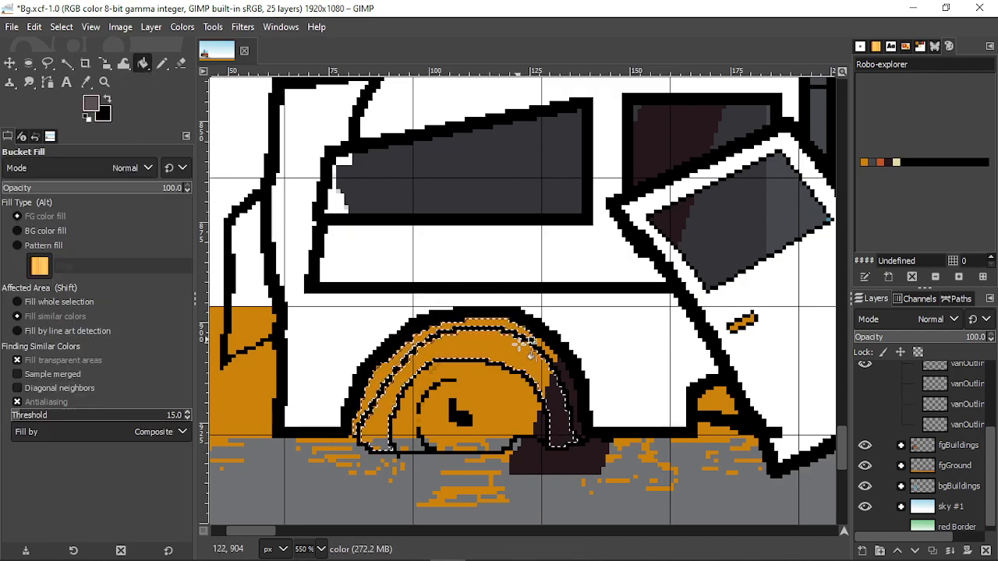
{"action": "left_click", "coordinate": [555, 373]}
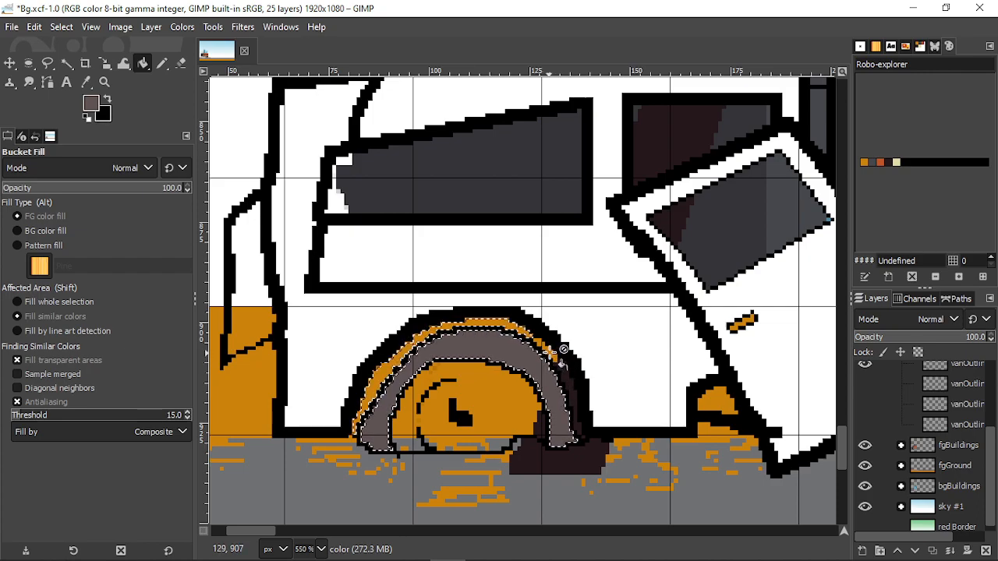
{"action": "left_click", "coordinate": [511, 324]}
- Select the remaining thin strip along the front edge of the rear tyre and fill it with the same greyish brown
{"action": "scroll", "coordinate": [524, 362], "scroll_direction": "up", "scroll_amount": 1}
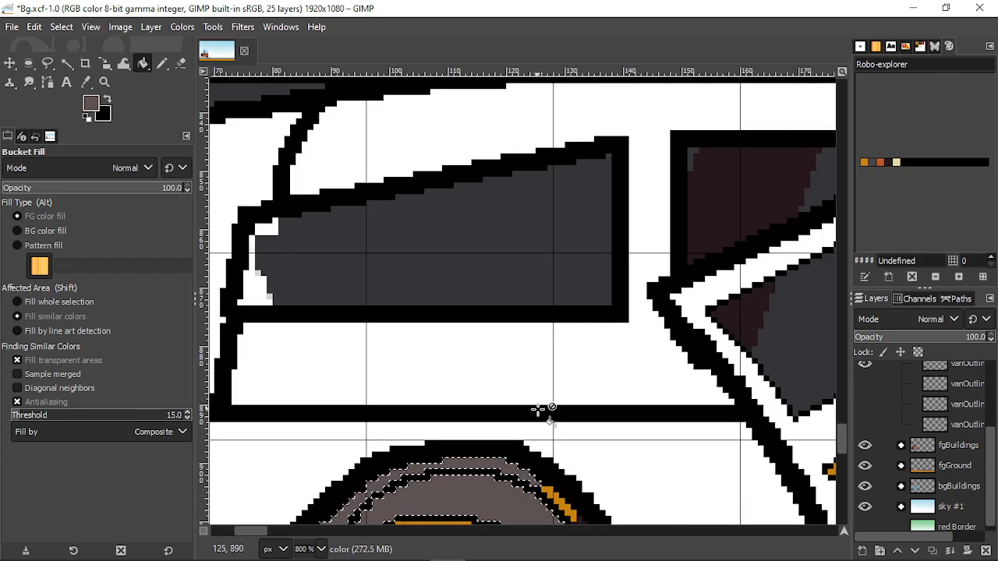
{"action": "left_click_drag", "start_coordinate": [541, 412], "coordinate": [301, 188]}
{"action": "left_click", "coordinate": [162, 63]}
{"action": "left_click", "coordinate": [66, 63]}
{"action": "left_click", "coordinate": [370, 331]}
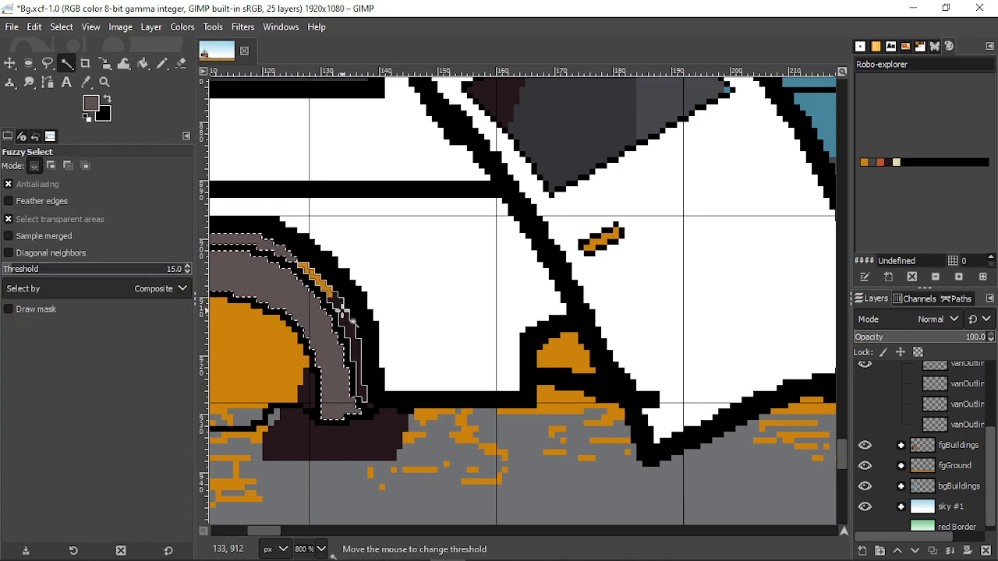
{"action": "left_click", "coordinate": [142, 64]}
{"action": "scroll", "coordinate": [347, 362], "scroll_direction": "down", "scroll_amount": 3}
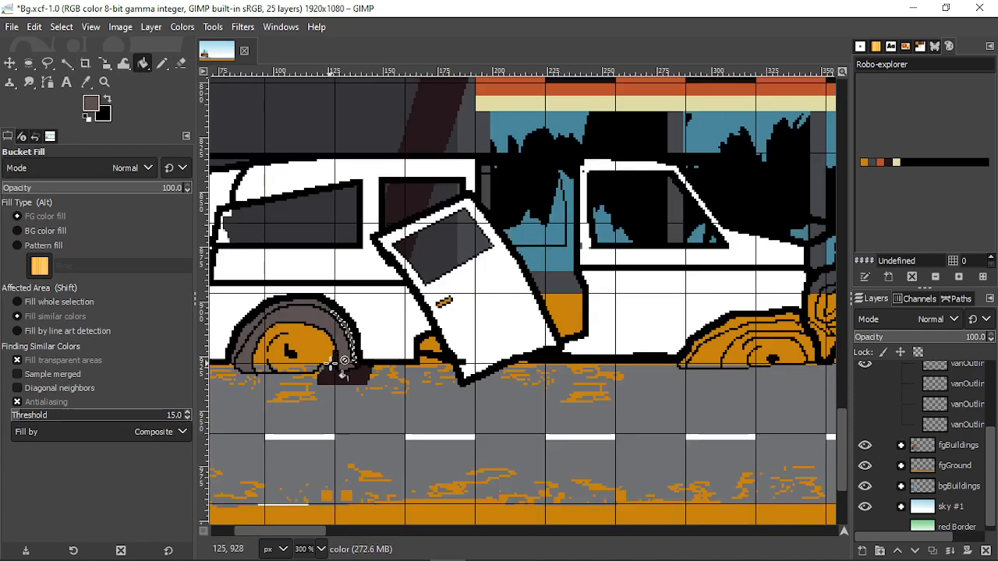
{"action": "scroll", "coordinate": [343, 360], "scroll_direction": "up", "scroll_amount": 3}
{"action": "scroll", "coordinate": [452, 343], "scroll_direction": "down", "scroll_amount": 1}
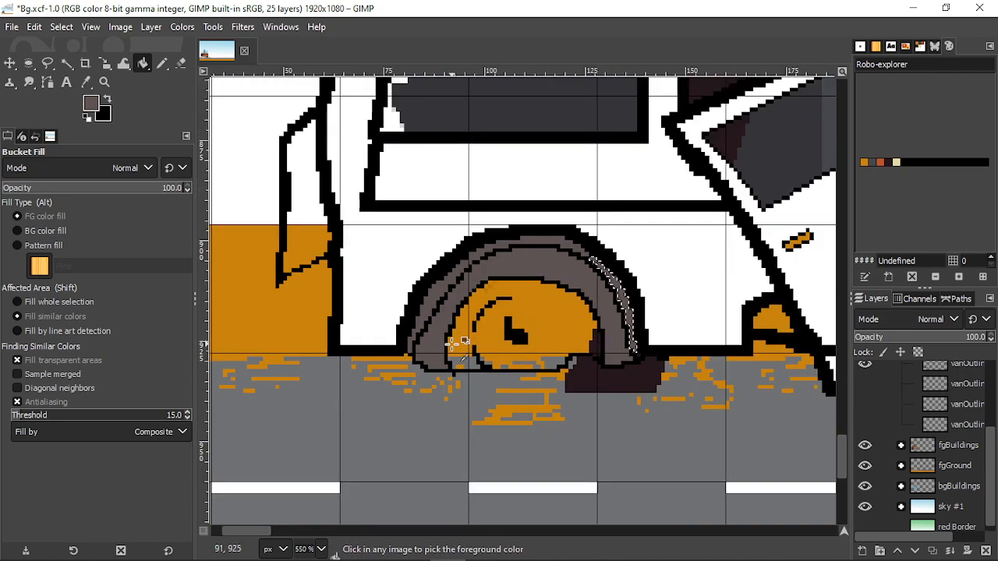
{"action": "scroll", "coordinate": [452, 343], "scroll_direction": "up", "scroll_amount": 1}
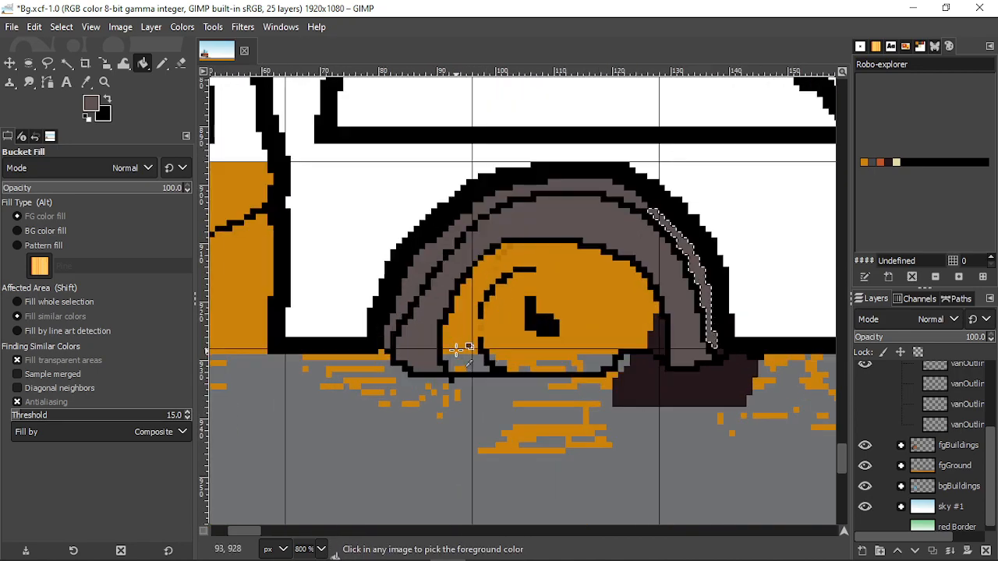
- Select the rear wheel's hub with Fuzzy Select and fill it with the light tan colour e9bc72
{"action": "left_click", "coordinate": [69, 63]}
{"action": "left_click", "coordinate": [580, 277]}
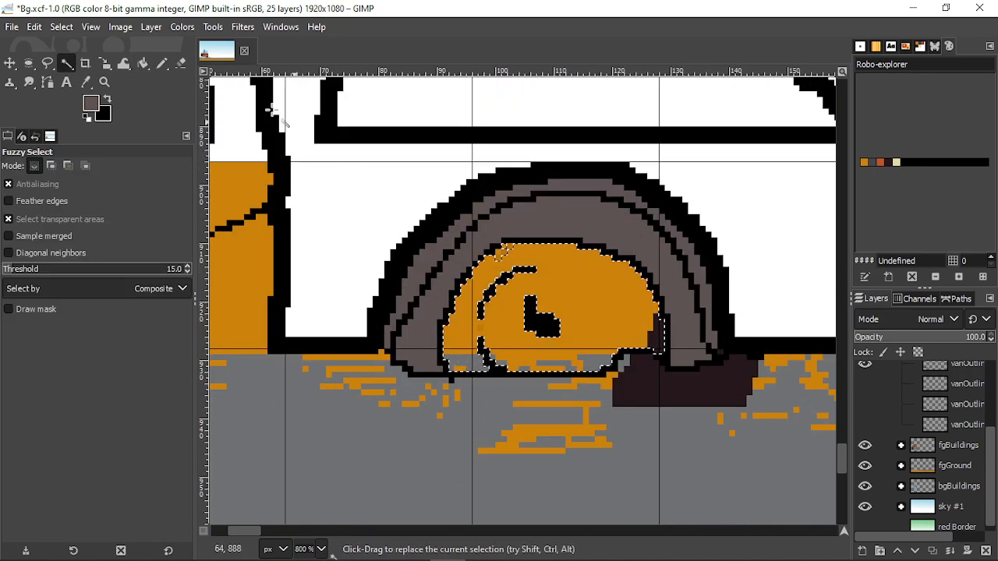
{"action": "left_click", "coordinate": [90, 102]}
{"action": "left_click", "coordinate": [789, 247]}
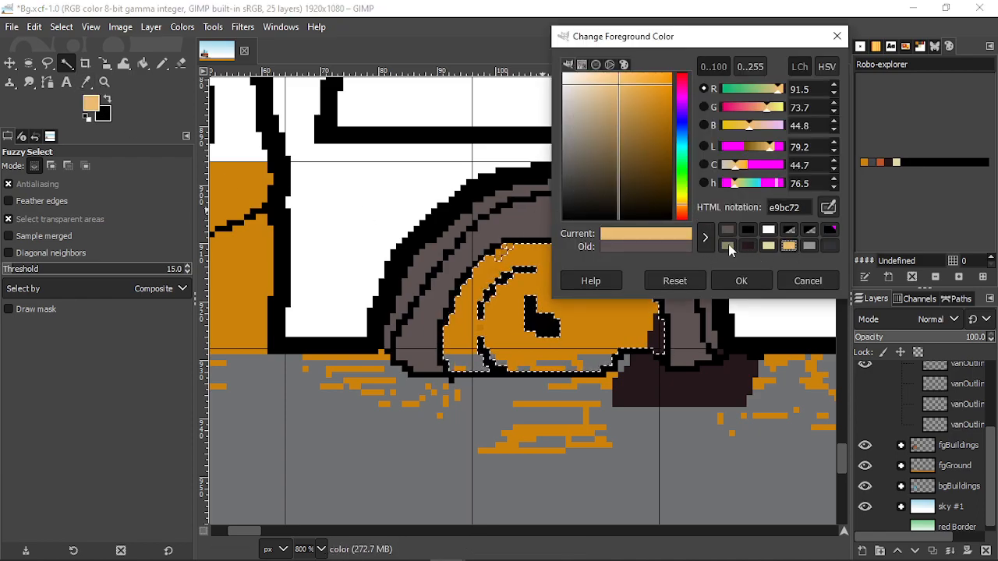
{"action": "left_click", "coordinate": [740, 282]}
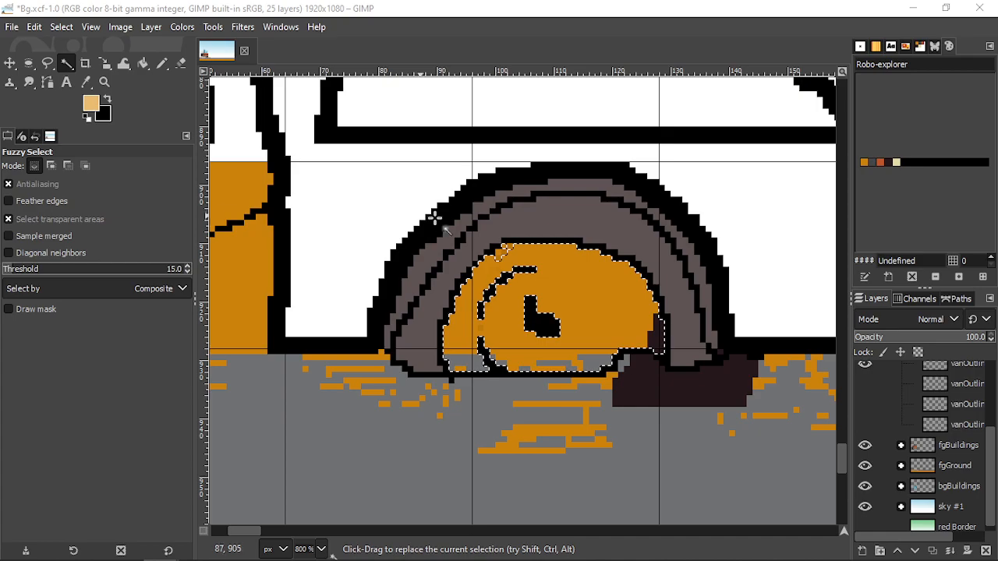
{"action": "left_click", "coordinate": [142, 63]}
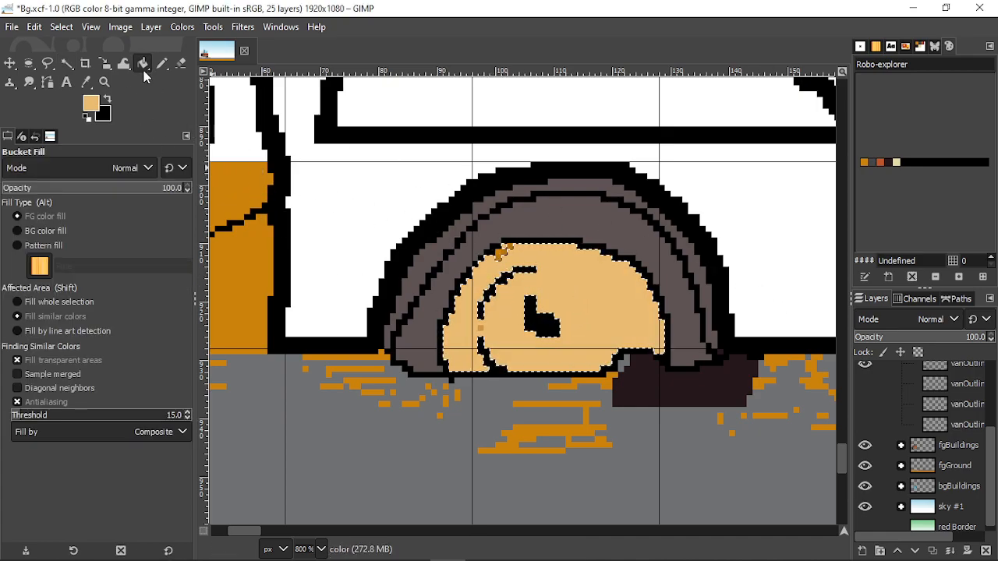
- Refill the rear wheel's hub with the darker brown 8c7145 and clear the selection
{"action": "left_click", "coordinate": [98, 108]}
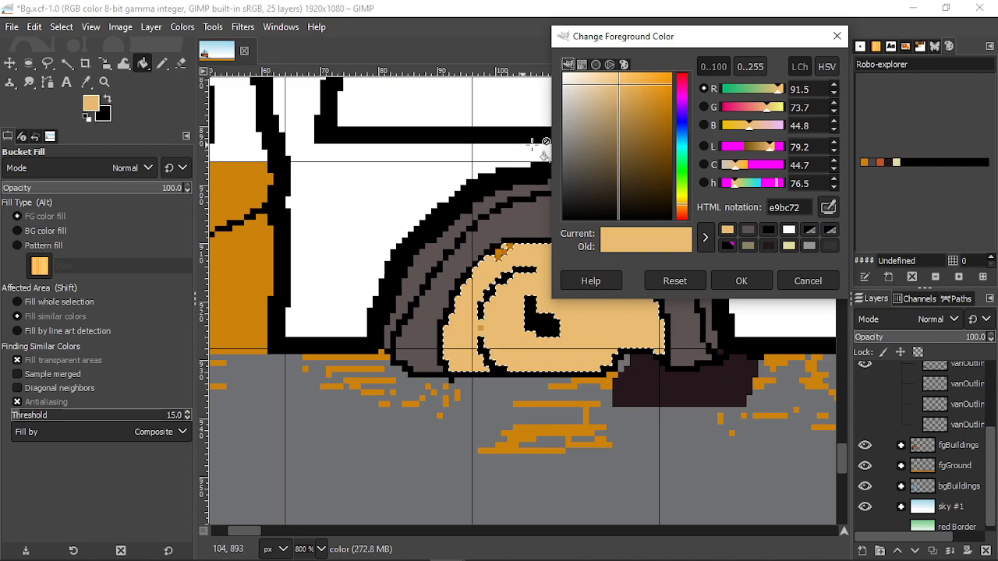
{"action": "left_click", "coordinate": [827, 66]}
{"action": "left_click_drag", "start_coordinate": [781, 187], "coordinate": [755, 187]}
{"action": "left_click", "coordinate": [742, 281]}
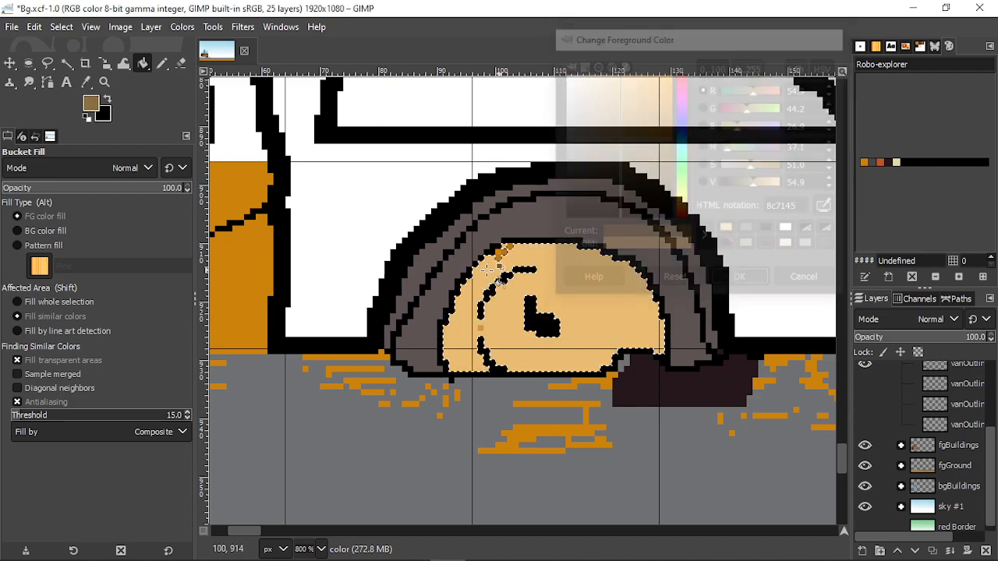
{"action": "left_click", "coordinate": [546, 281]}
{"action": "scroll", "coordinate": [546, 278], "scroll_direction": "down", "scroll_amount": 4}
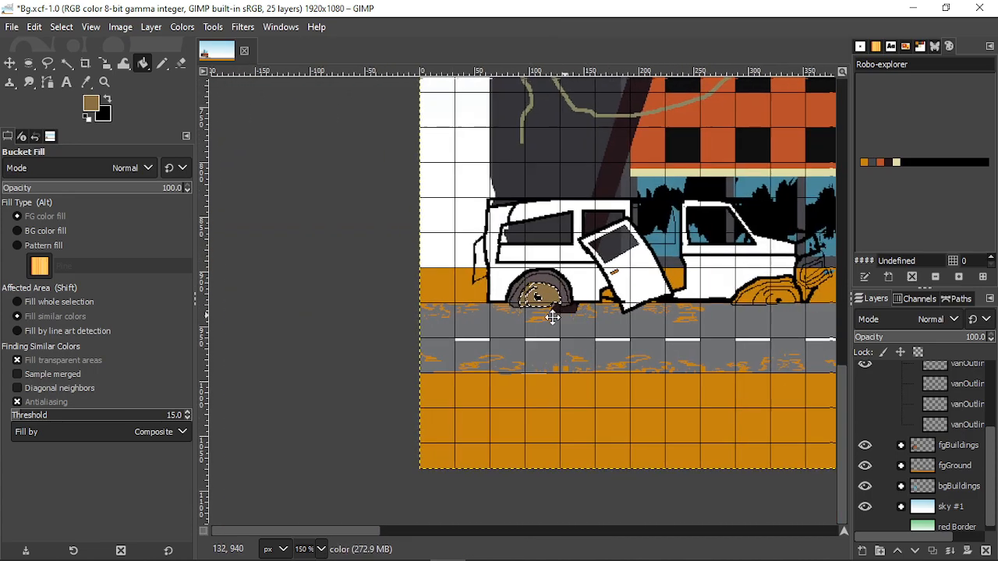
{"action": "scroll", "coordinate": [382, 331], "scroll_direction": "up", "scroll_amount": 4}
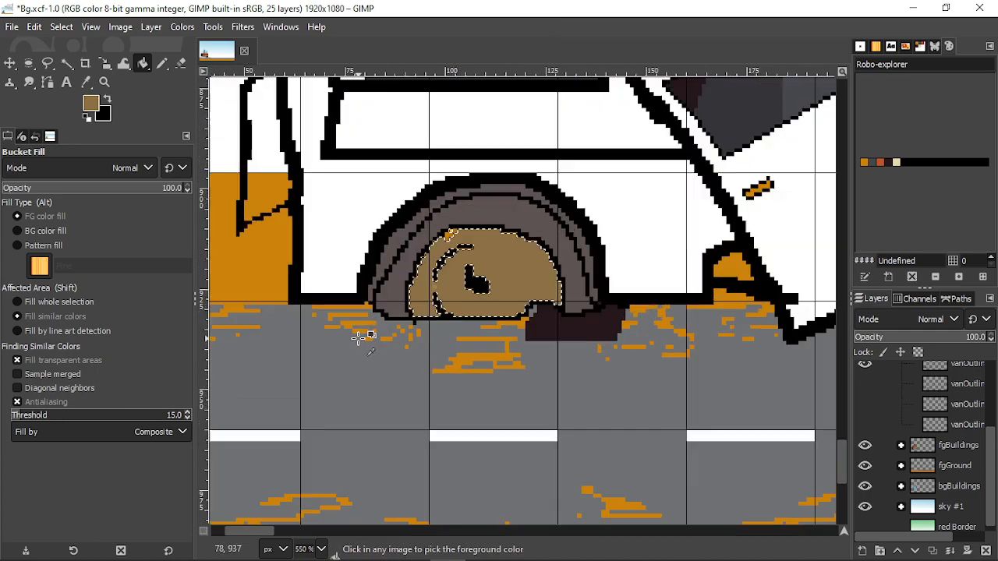
{"action": "scroll", "coordinate": [507, 315], "scroll_direction": "down", "scroll_amount": 4}
{"action": "scroll", "coordinate": [484, 312], "scroll_direction": "up", "scroll_amount": 2}
{"action": "left_click", "coordinate": [62, 27]}
{"action": "left_click", "coordinate": [74, 63]}
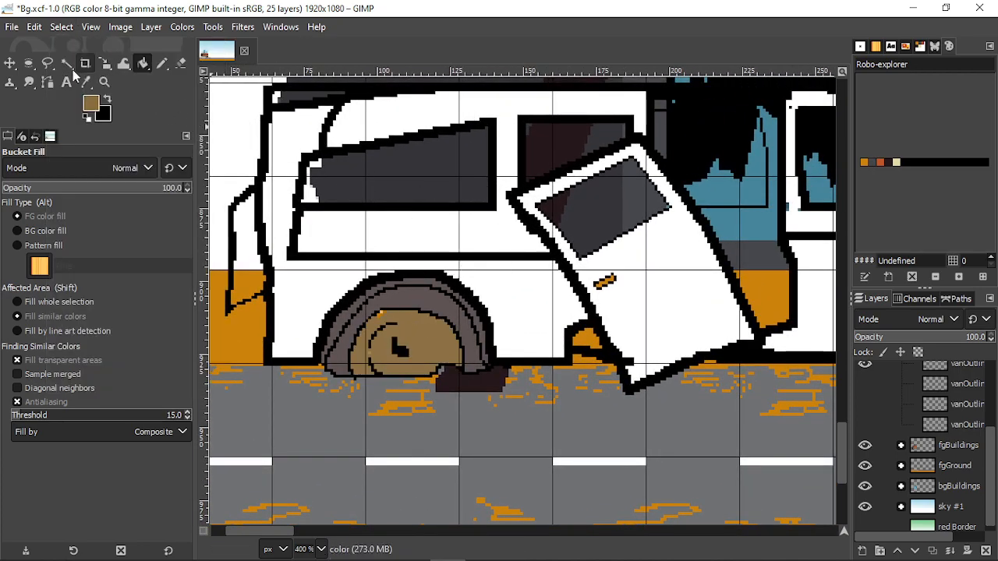
- Select the front wheel's hub with Fuzzy Select and fill it with the same brown as the rear hub
{"action": "left_click", "coordinate": [66, 63]}
{"action": "scroll", "coordinate": [506, 343], "scroll_direction": "down", "scroll_amount": 4}
{"action": "scroll", "coordinate": [447, 296], "scroll_direction": "up", "scroll_amount": 4}
{"action": "left_click", "coordinate": [447, 296]}
{"action": "left_click", "coordinate": [125, 63]}
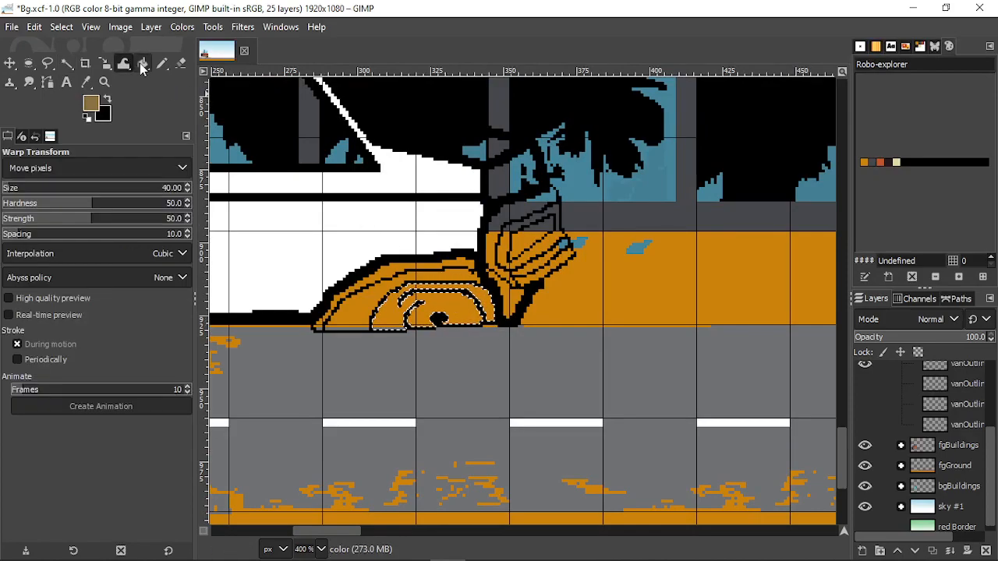
{"action": "left_click", "coordinate": [144, 63]}
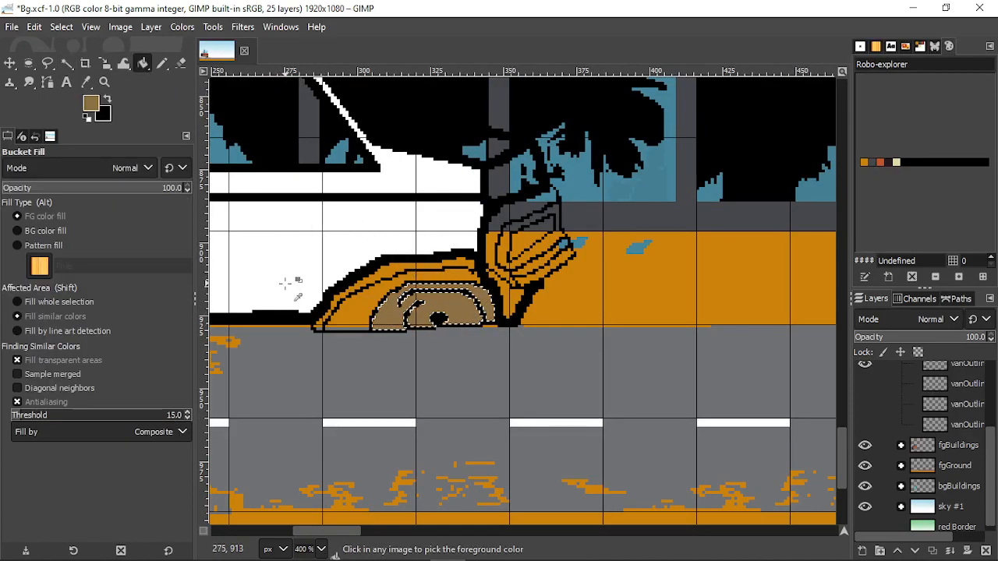
- Pick up the rear tyre's greyish brown, select the front tyre's bands with Fuzzy Select and fill them with it
{"action": "scroll", "coordinate": [312, 178], "scroll_direction": "down", "scroll_amount": 2}
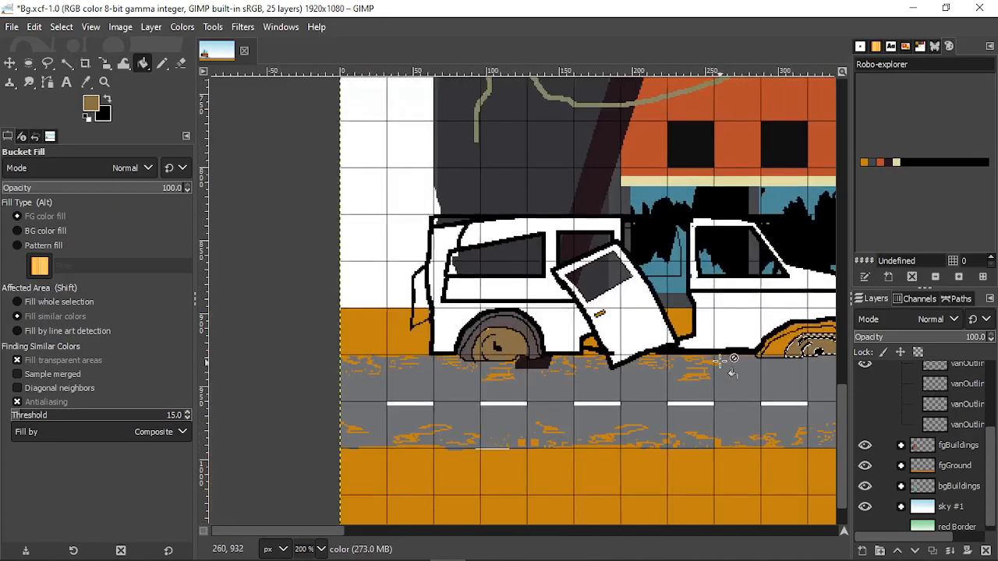
{"action": "left_click", "coordinate": [163, 63]}
{"action": "scroll", "coordinate": [465, 328], "scroll_direction": "up", "scroll_amount": 2}
{"action": "scroll", "coordinate": [439, 301], "scroll_direction": "down", "scroll_amount": 3}
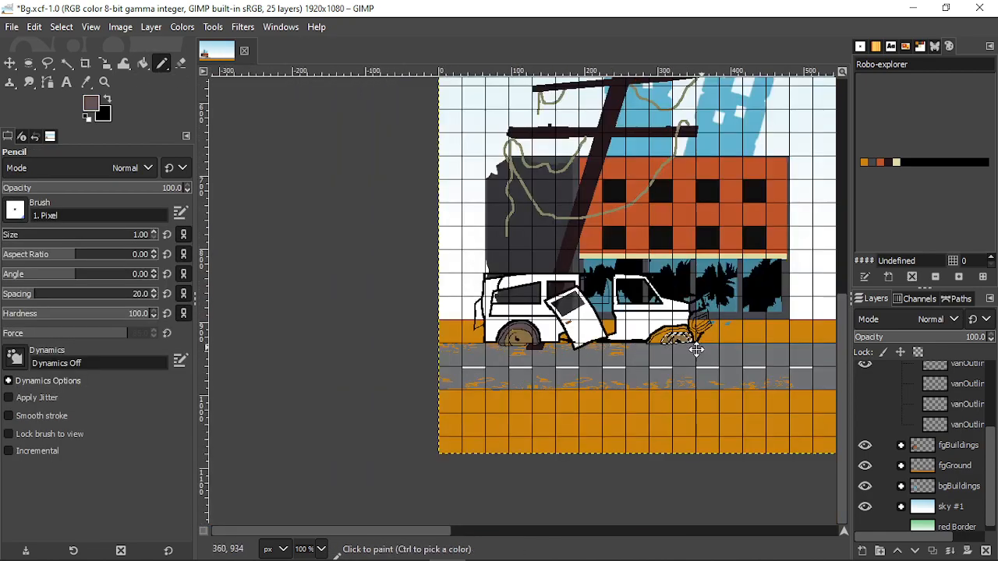
{"action": "scroll", "coordinate": [699, 352], "scroll_direction": "up", "scroll_amount": 5}
{"action": "key", "text": "u"}
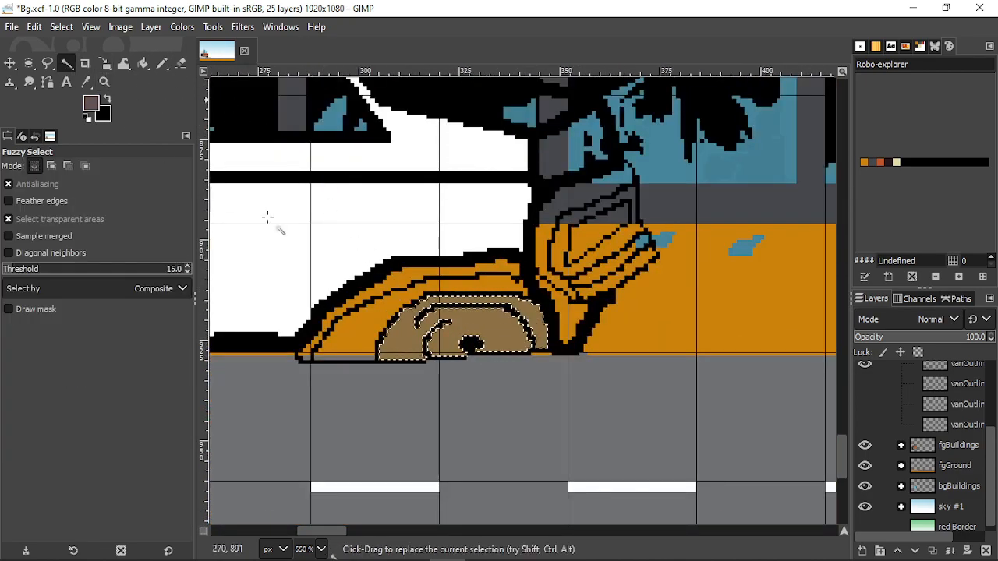
{"action": "left_click", "coordinate": [364, 318]}
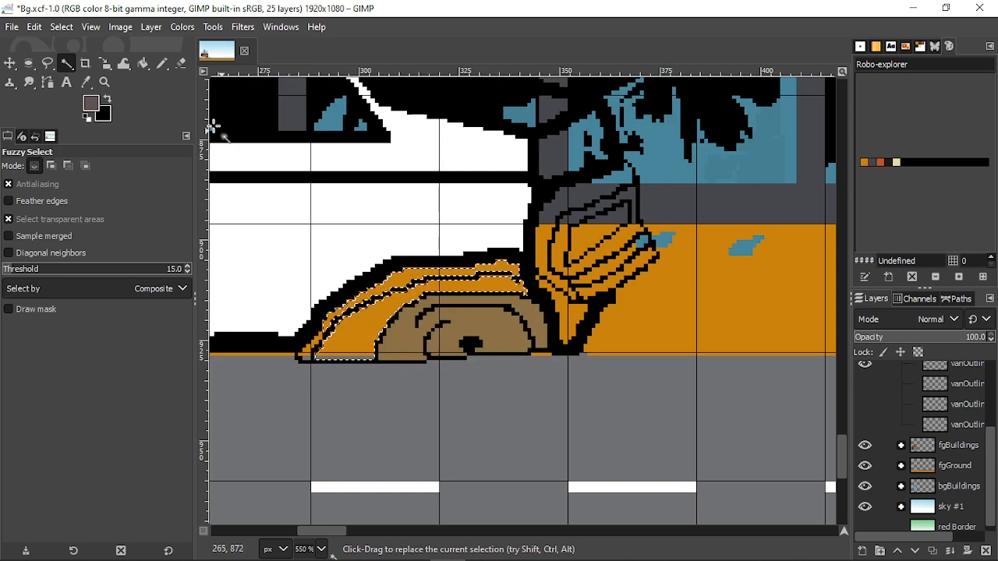
{"action": "key", "text": "shift+b"}
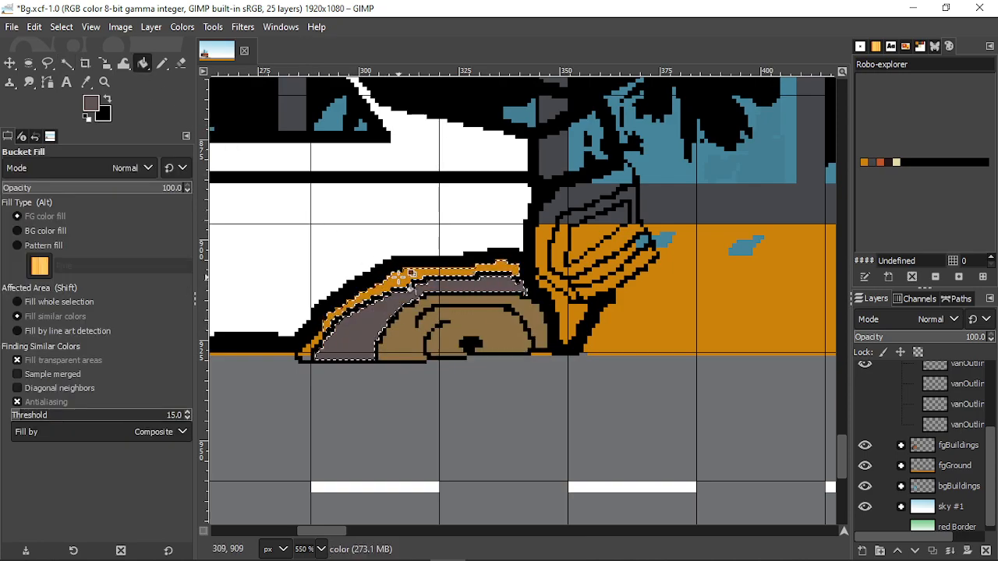
- Clear the selection and pencil the unfilled pixels at the front tyre's rear tip greyish brown
{"action": "left_click", "coordinate": [163, 63]}
{"action": "left_click", "coordinate": [62, 27]}
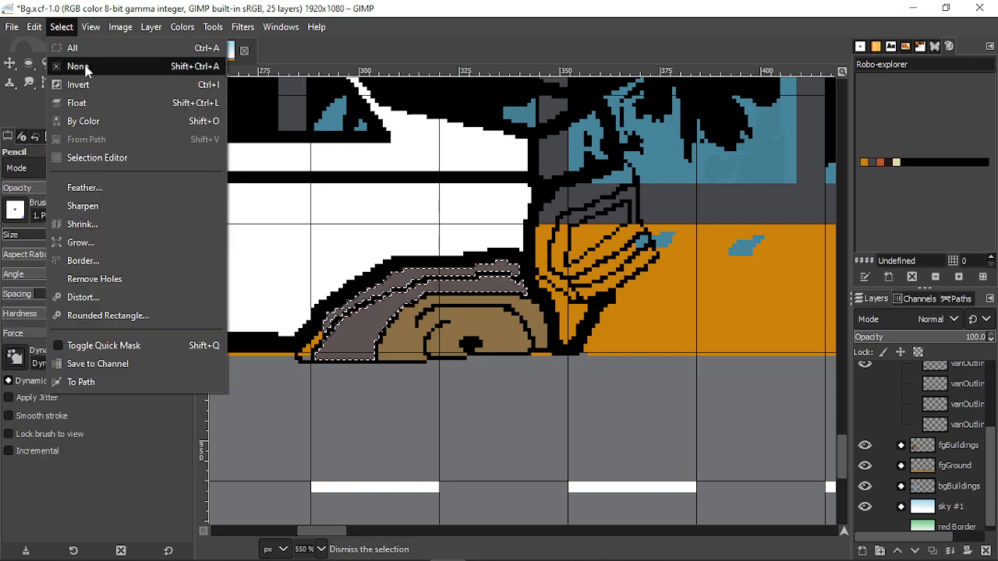
{"action": "left_click", "coordinate": [77, 68]}
{"action": "scroll", "coordinate": [334, 296], "scroll_direction": "up", "scroll_amount": 4}
{"action": "mouse_move", "coordinate": [298, 357]}
{"action": "left_mouse_down"}
{"action": "mouse_move", "coordinate": [267, 405]}
{"action": "mouse_move", "coordinate": [282, 399]}
{"action": "mouse_move", "coordinate": [252, 420]}
{"action": "left_mouse_up"}
{"action": "left_click_drag", "start_coordinate": [230, 459], "coordinate": [230, 468]}
{"action": "mouse_move", "coordinate": [244, 460]}
{"action": "left_mouse_down"}
{"action": "mouse_move", "coordinate": [638, 345]}
{"action": "mouse_move", "coordinate": [588, 400]}
{"action": "mouse_move", "coordinate": [556, 382]}
{"action": "mouse_move", "coordinate": [591, 340]}
{"action": "left_mouse_up"}
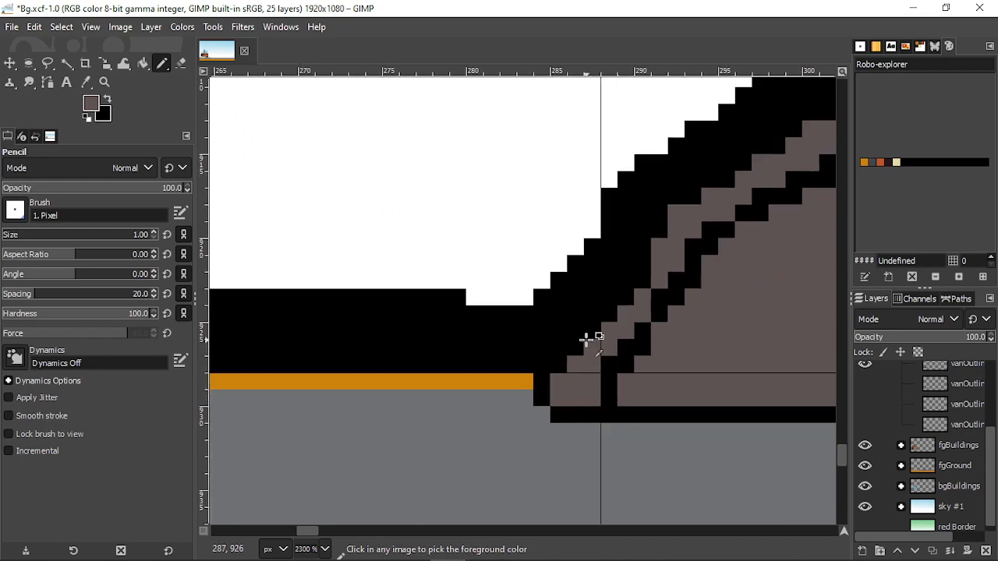
- Select all the outlined bands of the van's crumpled front end together with Fuzzy Select on the color layer
{"action": "scroll", "coordinate": [591, 337], "scroll_direction": "down", "scroll_amount": 6, "text": "ctrl"}
{"action": "scroll", "coordinate": [729, 300], "scroll_direction": "up", "scroll_amount": 4, "text": "ctrl"}
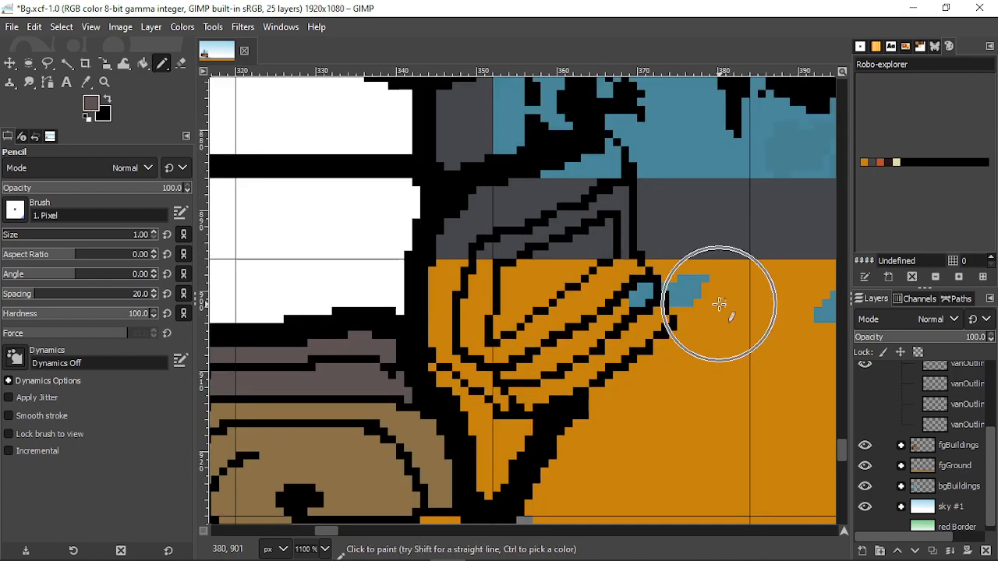
{"action": "left_click_drag", "start_coordinate": [719, 305], "coordinate": [517, 374]}
{"action": "key", "text": "u"}
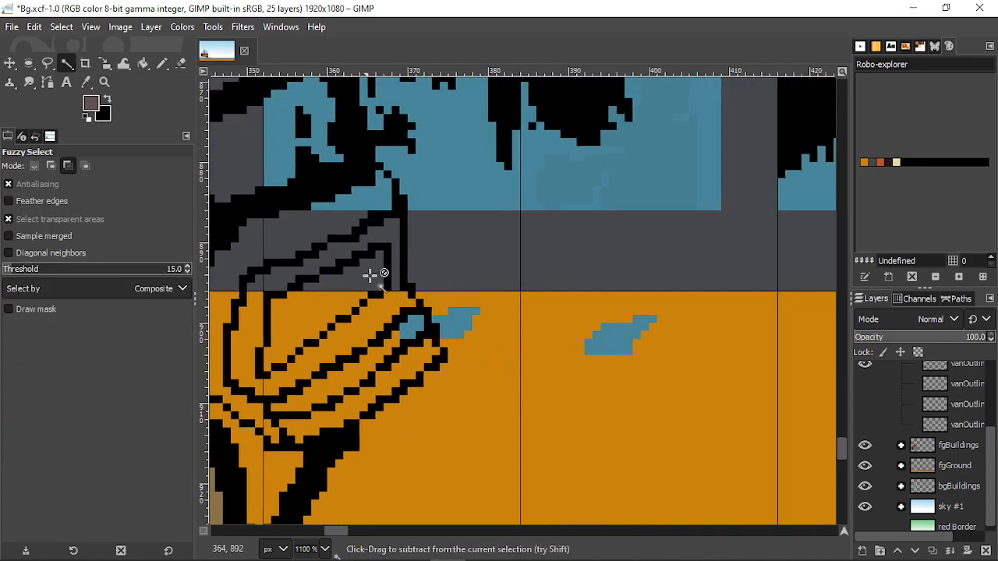
{"action": "scroll", "coordinate": [373, 299], "scroll_direction": "down", "scroll_amount": 2, "text": "ctrl"}
{"action": "scroll", "coordinate": [987, 432], "scroll_direction": "up", "scroll_amount": 2}
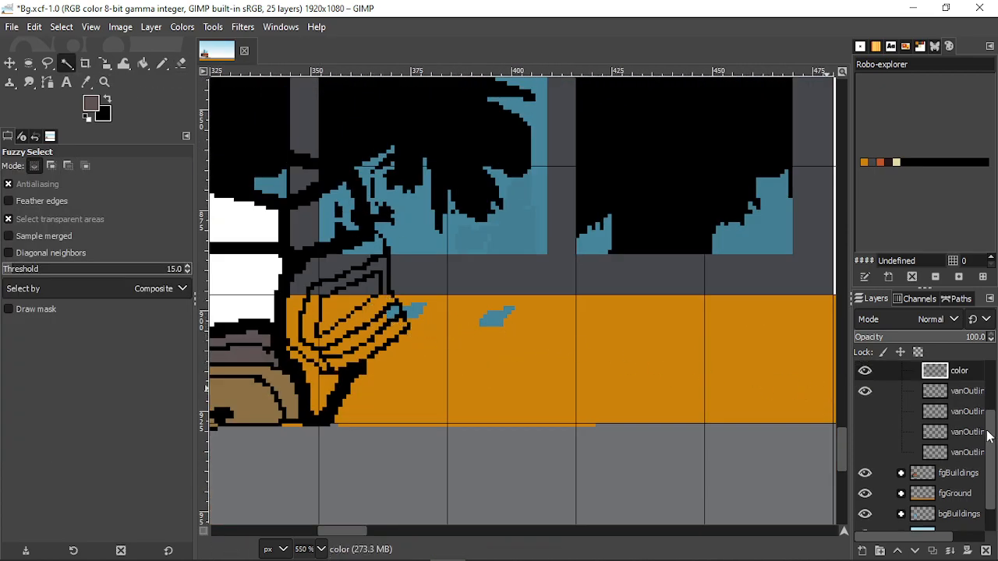
{"action": "left_click", "coordinate": [315, 271]}
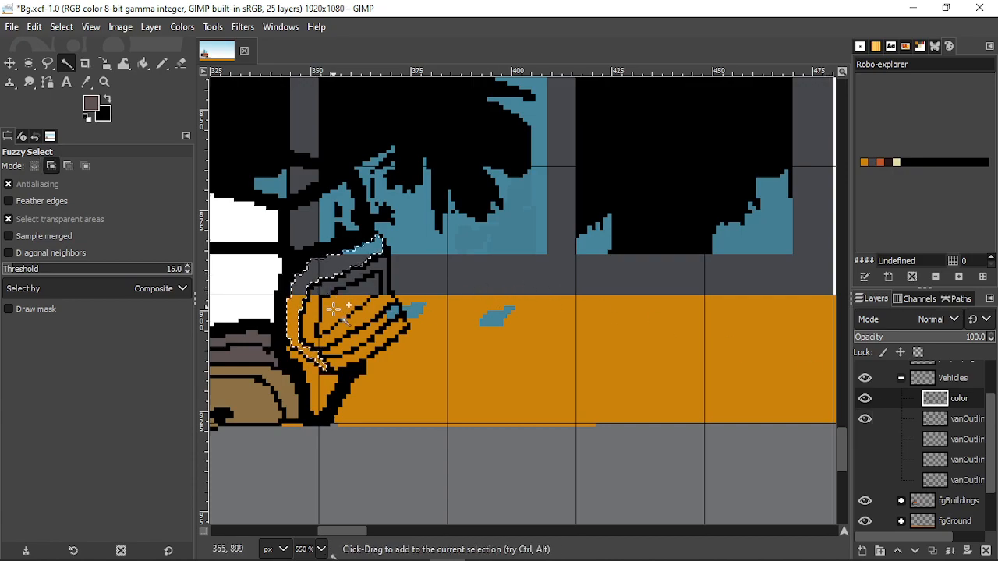
{"action": "left_click_drag", "start_coordinate": [343, 335], "coordinate": [335, 355]}
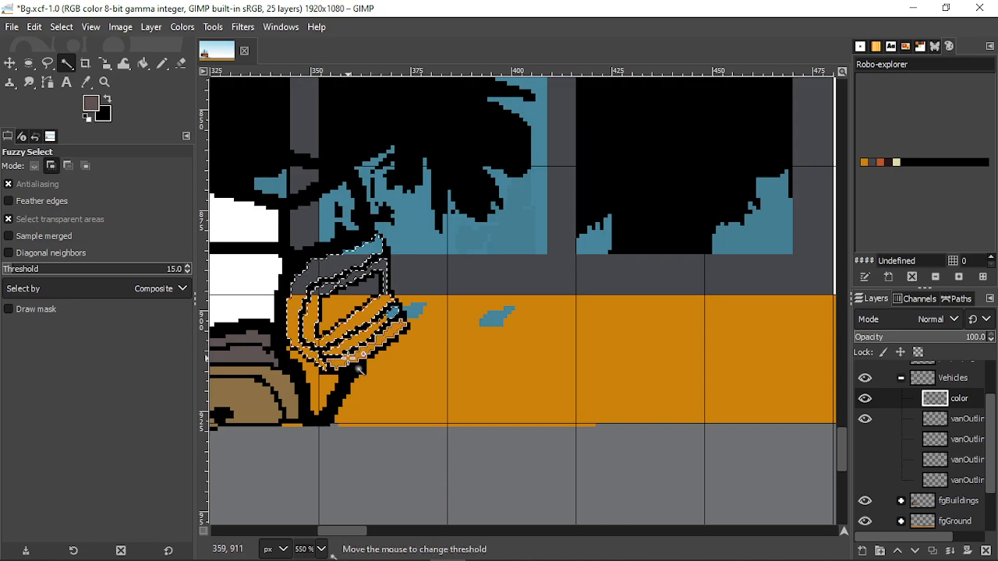
- Choose the palette's pale cream colour and fill the outer curved band of the selected front end
{"action": "left_click", "coordinate": [896, 162]}
{"action": "left_click", "coordinate": [67, 63]}
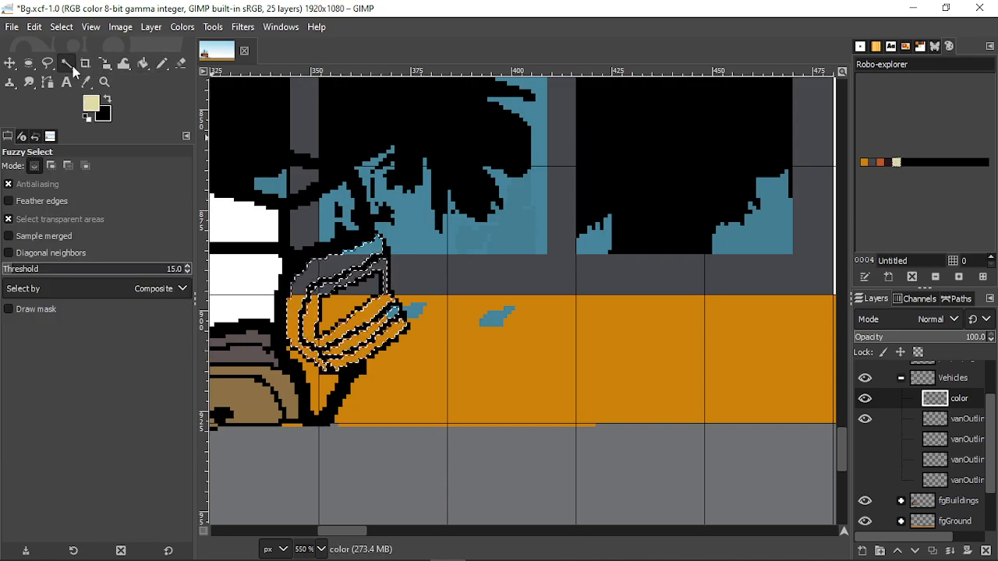
{"action": "left_click", "coordinate": [143, 63]}
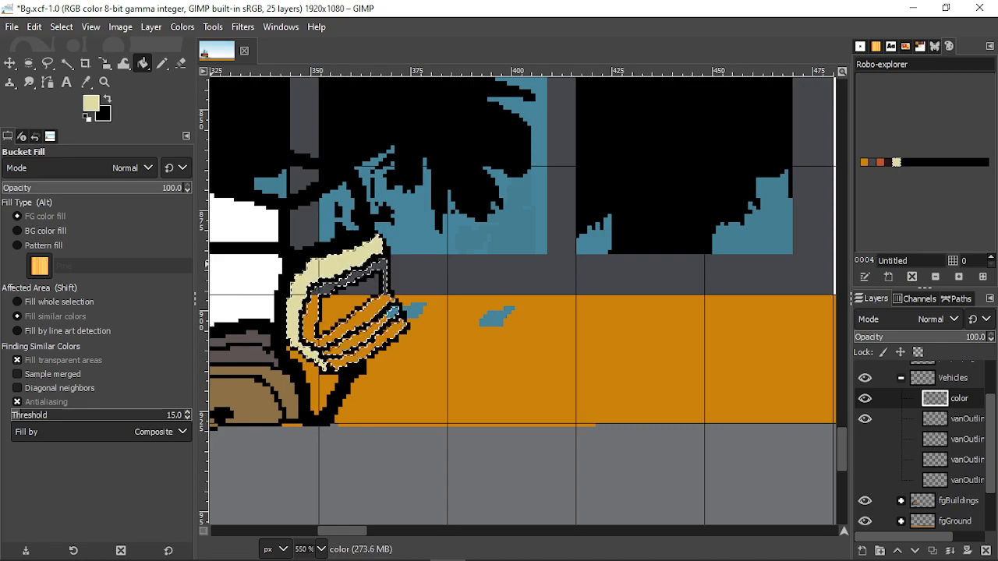
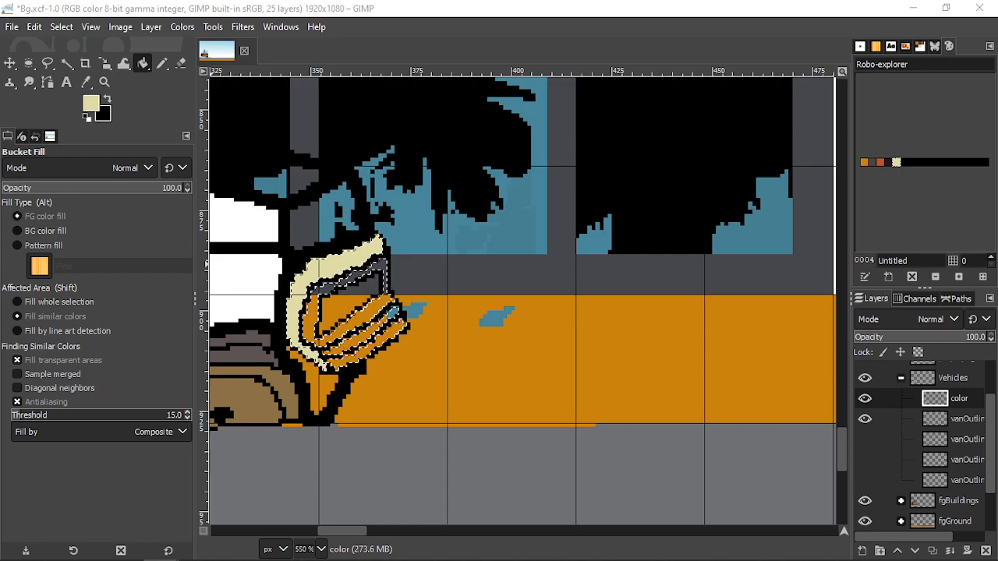
- Fill the remaining selected inner and lower bands of the crumpled front end with the pale cream
{"action": "scroll", "coordinate": [360, 279], "scroll_direction": "down", "scroll_amount": 4}
{"action": "scroll", "coordinate": [368, 298], "scroll_direction": "up", "scroll_amount": 6}
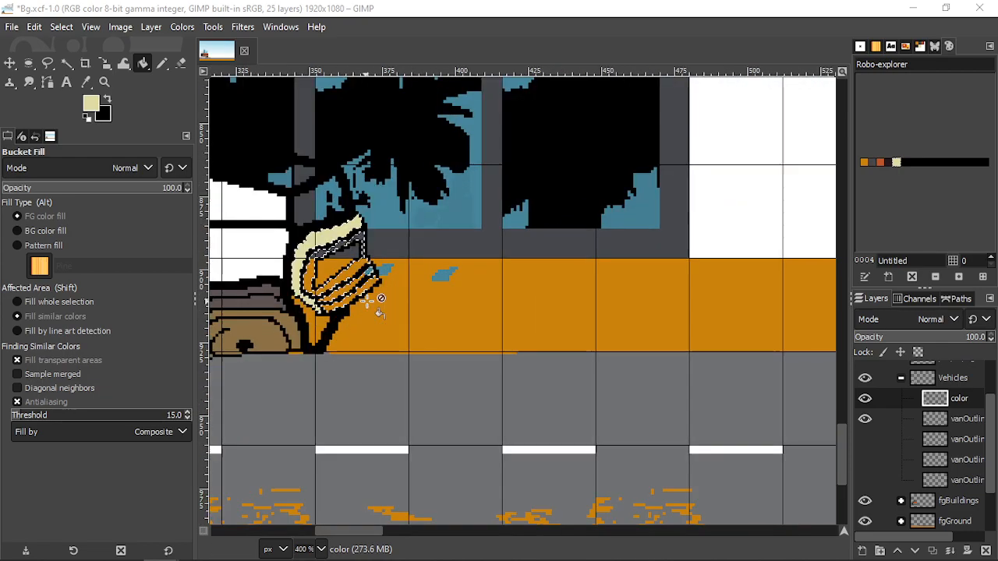
{"action": "left_click_drag", "start_coordinate": [335, 286], "coordinate": [607, 348]}
{"action": "scroll", "coordinate": [607, 348], "scroll_direction": "down", "scroll_amount": 2}
{"action": "scroll", "coordinate": [584, 330], "scroll_direction": "up", "scroll_amount": 3}
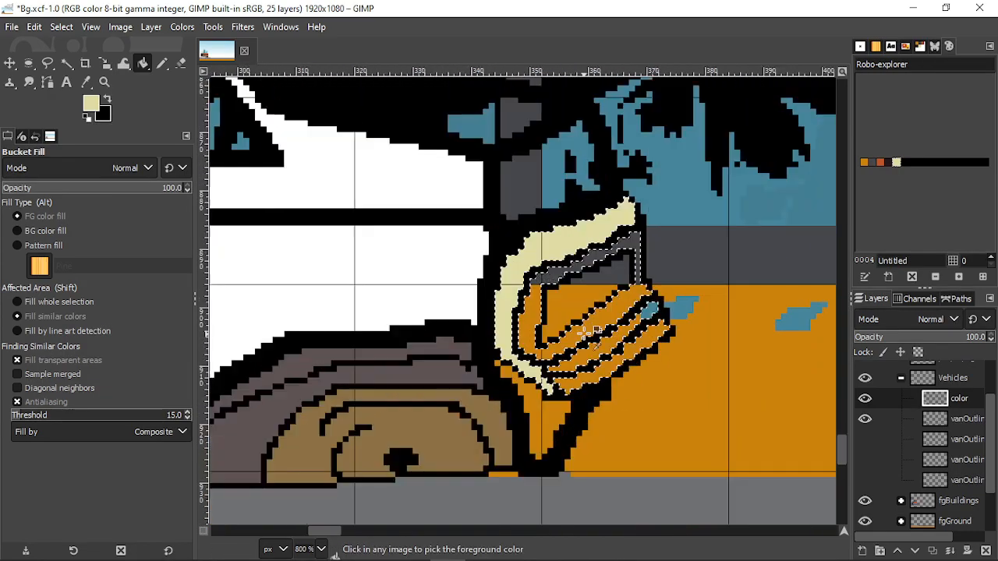
{"action": "scroll", "coordinate": [523, 343], "scroll_direction": "up", "scroll_amount": 3}
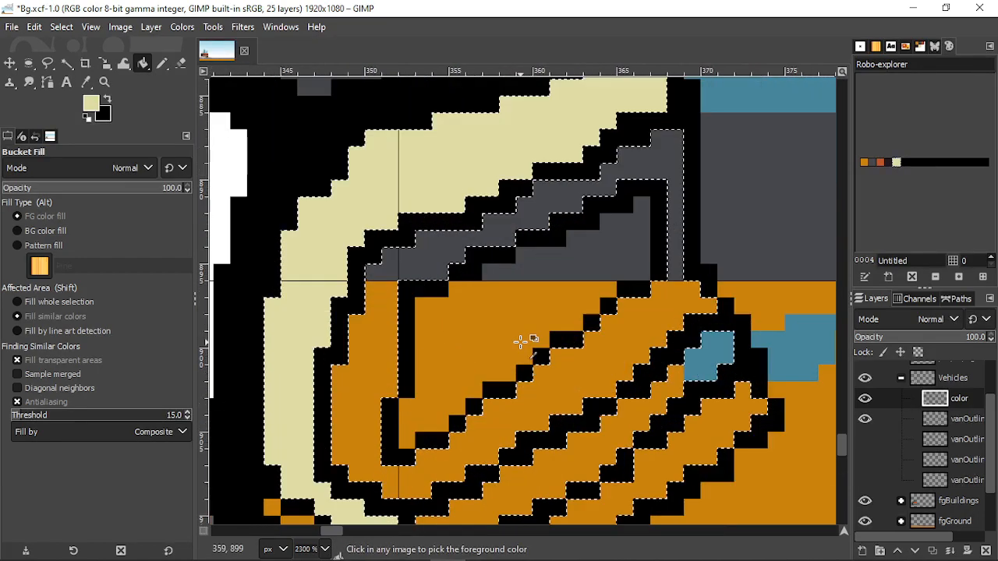
{"action": "scroll", "coordinate": [524, 340], "scroll_direction": "down", "scroll_amount": 7}
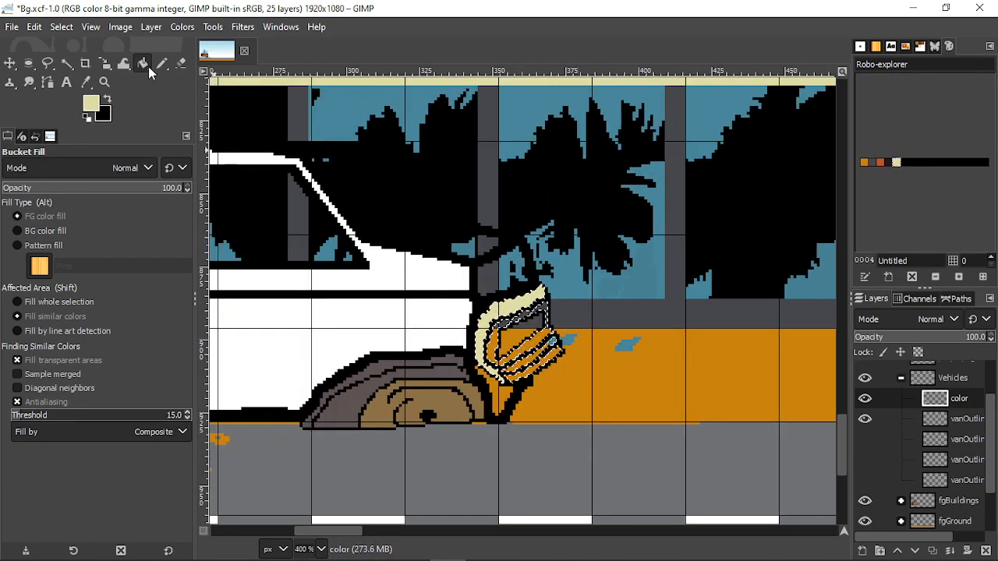
{"action": "scroll", "coordinate": [497, 326], "scroll_direction": "up", "scroll_amount": 3}
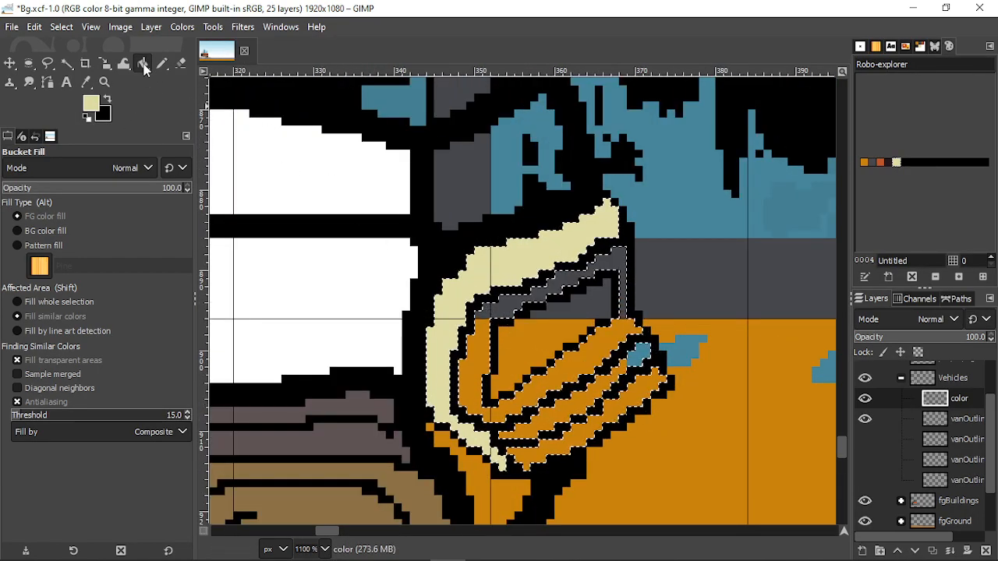
{"action": "left_click", "coordinate": [517, 301]}
{"action": "left_click", "coordinate": [564, 416]}
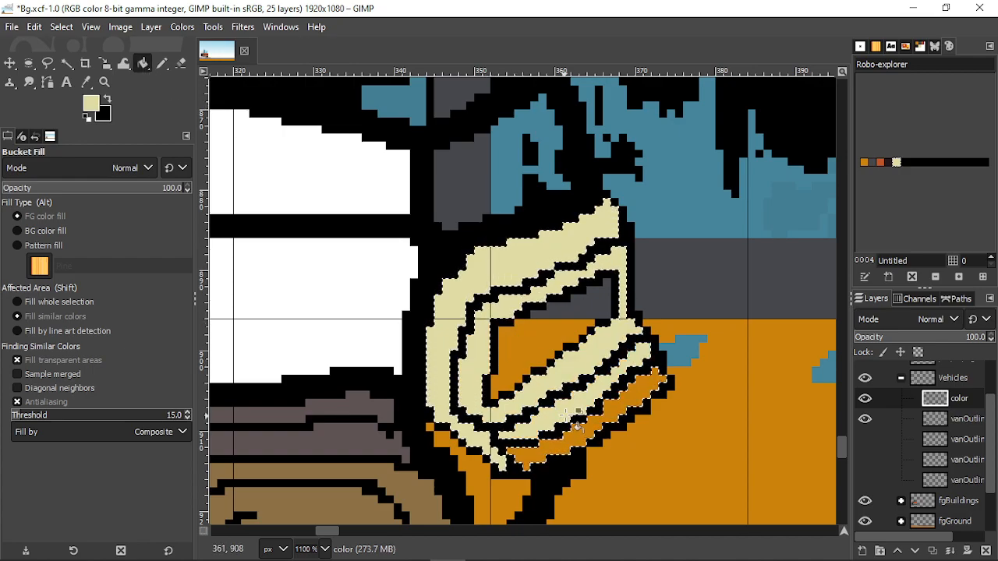
{"action": "left_click", "coordinate": [579, 432]}
- Select the two empty outlined areas at the front of the van's bonnet with Fuzzy Select
{"action": "scroll", "coordinate": [578, 433], "scroll_direction": "down", "scroll_amount": 4}
{"action": "scroll", "coordinate": [569, 374], "scroll_direction": "up", "scroll_amount": 2}
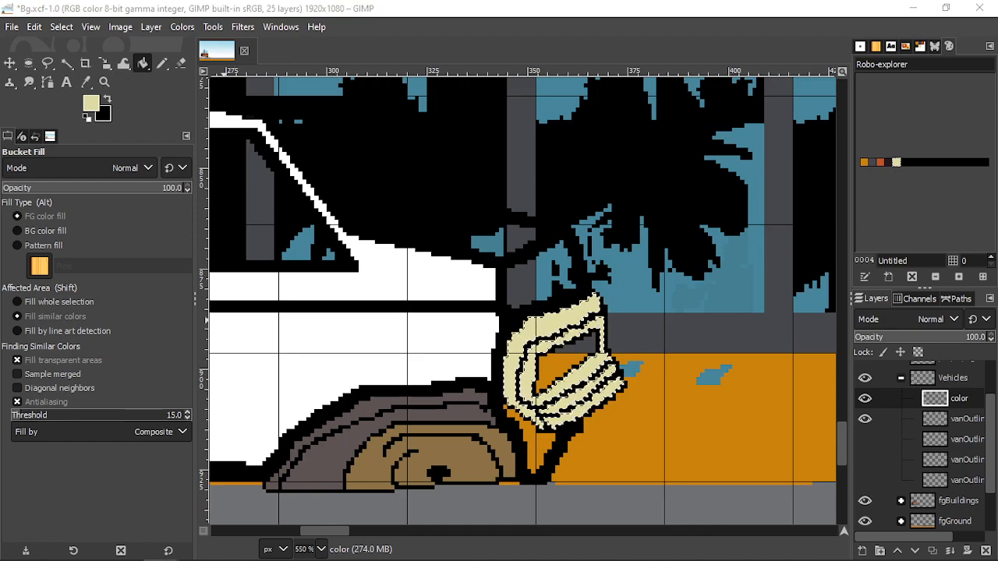
{"action": "scroll", "coordinate": [345, 283], "scroll_direction": "down", "scroll_amount": 2}
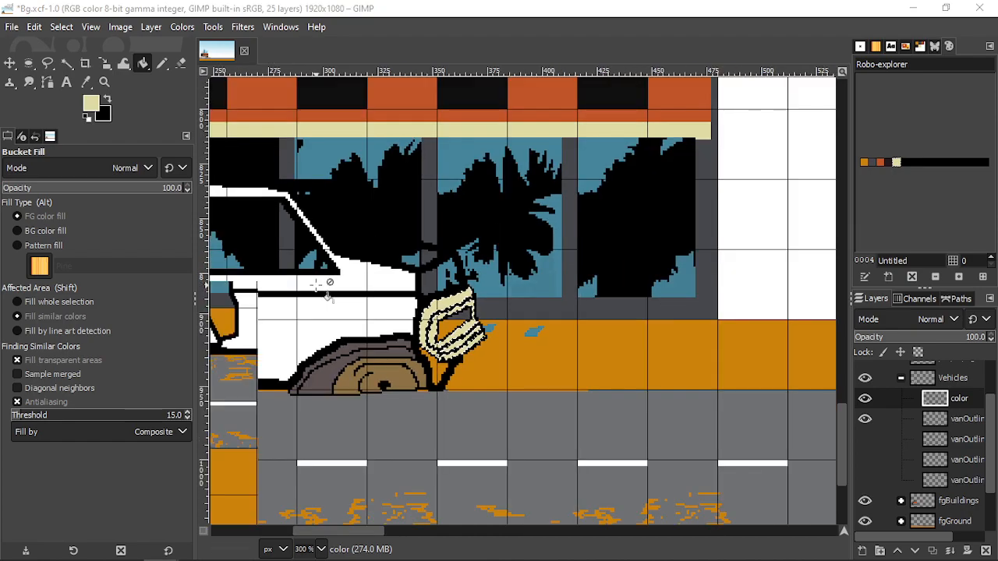
{"action": "scroll", "coordinate": [329, 283], "scroll_direction": "down", "scroll_amount": 1}
{"action": "scroll", "coordinate": [399, 251], "scroll_direction": "up", "scroll_amount": 3}
{"action": "scroll", "coordinate": [399, 251], "scroll_direction": "up", "scroll_amount": 2}
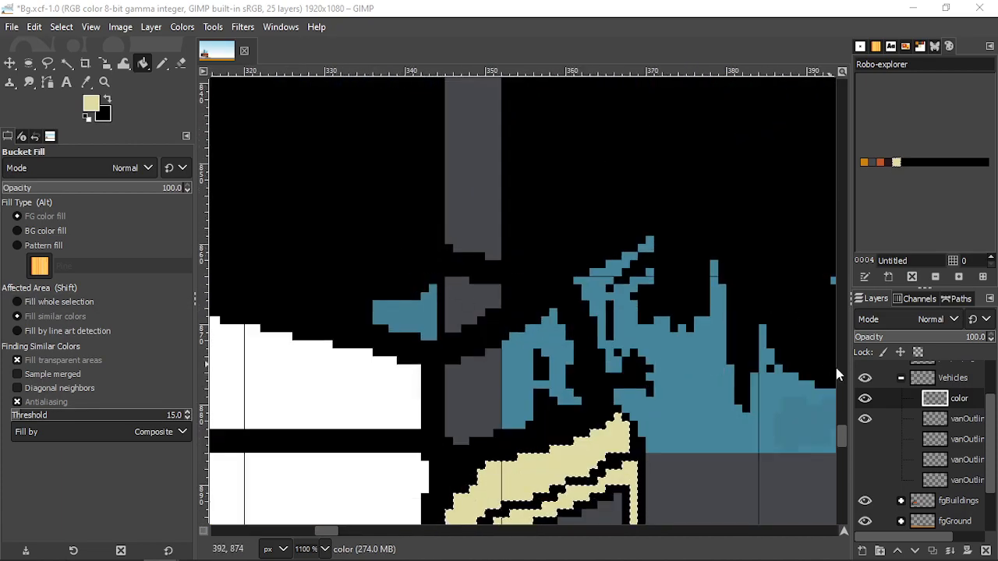
{"action": "left_click", "coordinate": [67, 63]}
{"action": "left_click", "coordinate": [419, 305]}
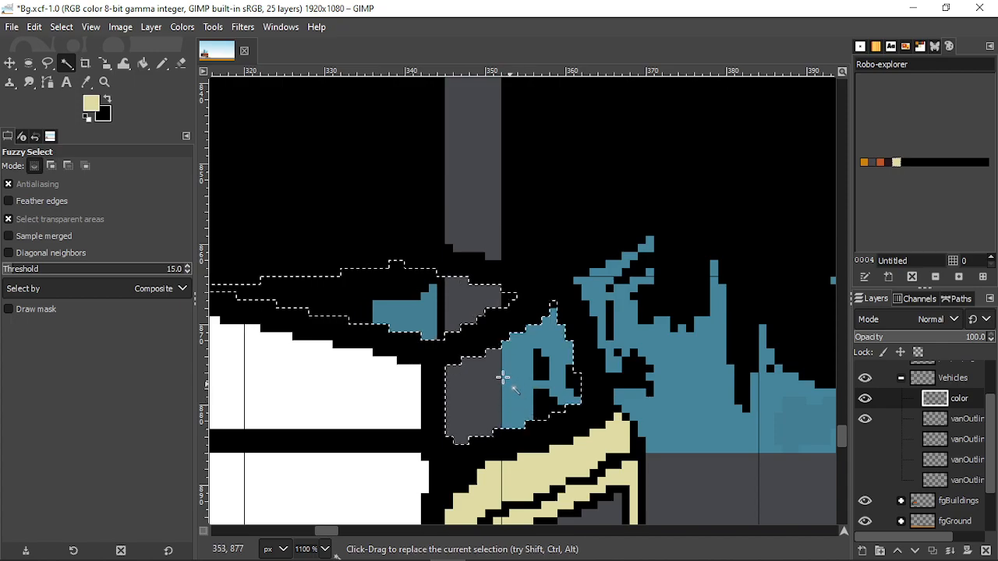
- Start from the palette's dark grey and set the foreground colour to the darker shade 212227
{"action": "scroll", "coordinate": [509, 396], "scroll_direction": "down", "scroll_amount": 3}
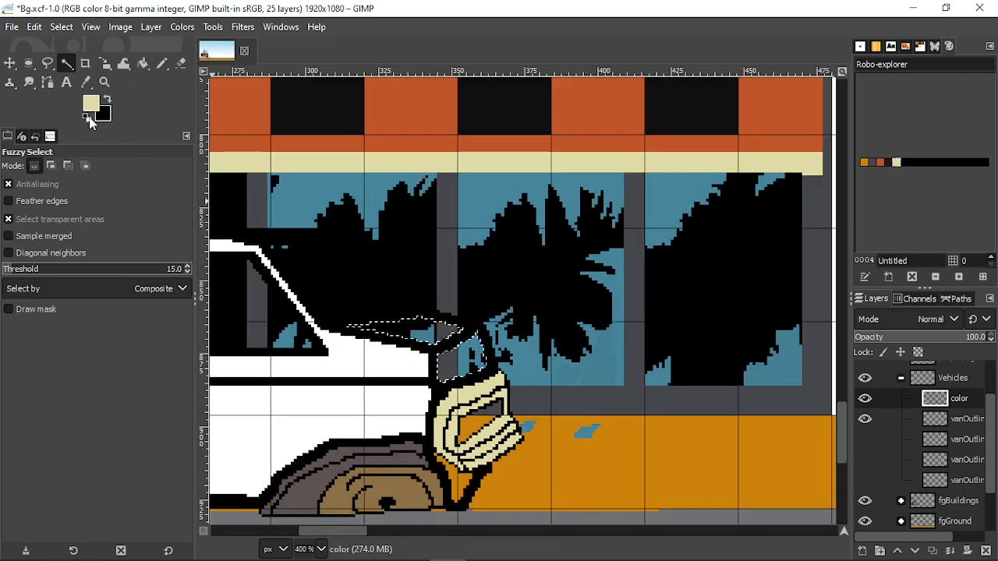
{"action": "left_click", "coordinate": [872, 163]}
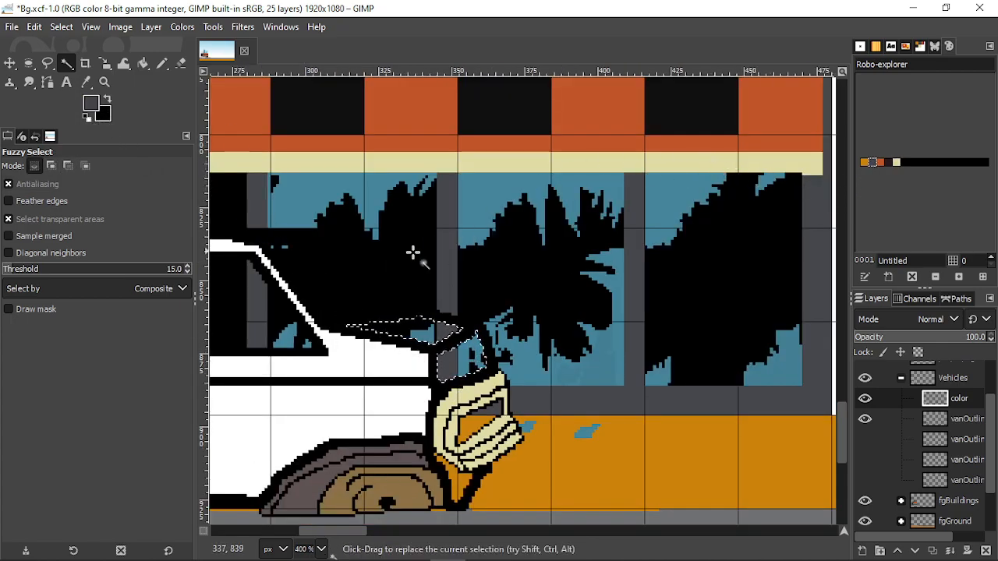
{"action": "left_click", "coordinate": [91, 103]}
{"action": "left_click_drag", "start_coordinate": [572, 177], "coordinate": [581, 198]}
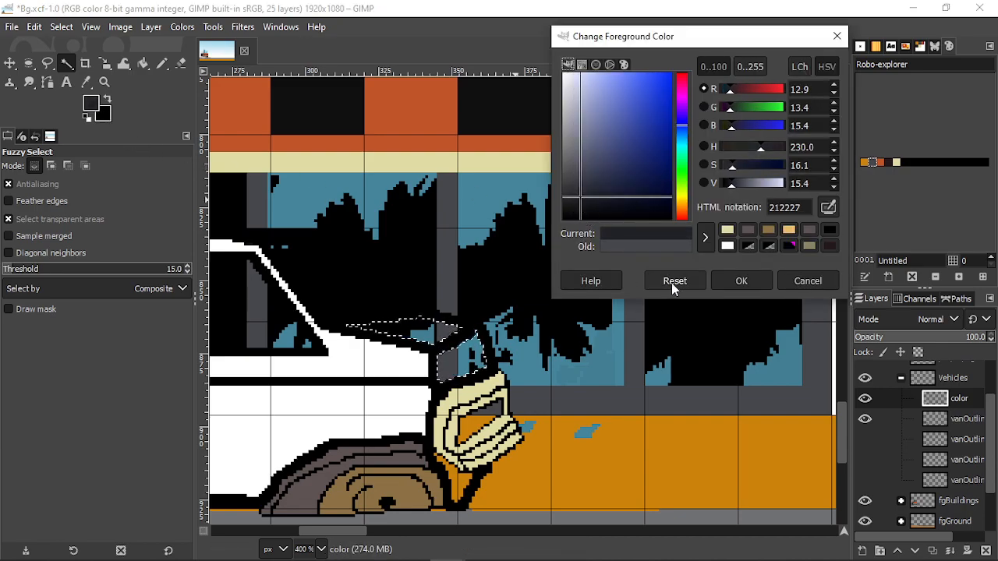
{"action": "left_click", "coordinate": [729, 285]}
- Fill both selected bonnet areas with the near-black foreground colour
{"action": "key", "text": "shift+b"}
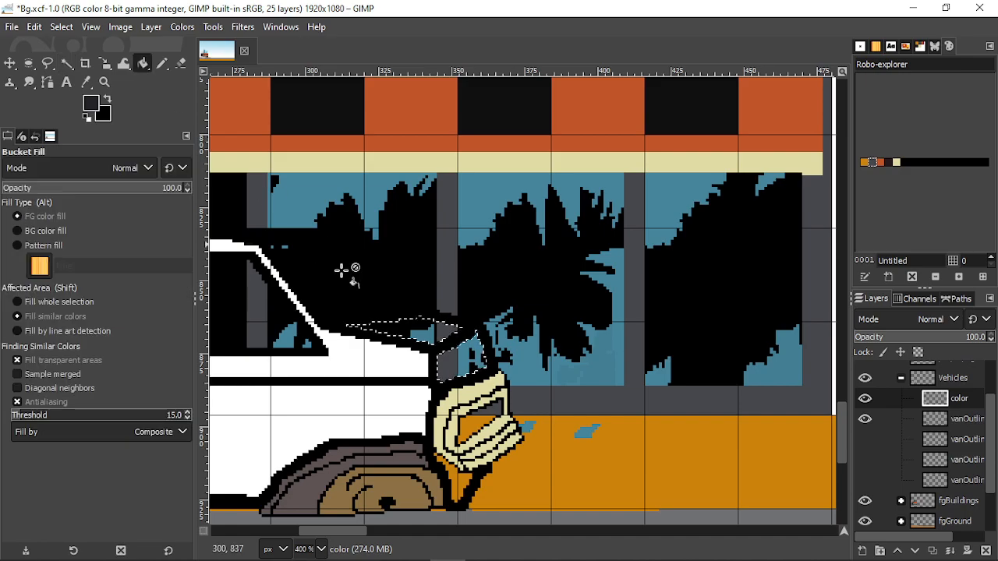
{"action": "scroll", "coordinate": [423, 338], "scroll_direction": "down", "scroll_amount": 2, "text": "ctrl"}
{"action": "scroll", "coordinate": [385, 336], "scroll_direction": "up", "scroll_amount": 2, "text": "ctrl"}
{"action": "left_click_drag", "start_coordinate": [385, 337], "coordinate": [443, 395]}
{"action": "scroll", "coordinate": [429, 382], "scroll_direction": "up", "scroll_amount": 3, "text": "ctrl"}
{"action": "scroll", "coordinate": [416, 367], "scroll_direction": "down", "scroll_amount": 3, "text": "ctrl"}
{"action": "scroll", "coordinate": [405, 364], "scroll_direction": "up", "scroll_amount": 1, "text": "ctrl"}
{"action": "scroll", "coordinate": [382, 370], "scroll_direction": "down", "scroll_amount": 2, "text": "ctrl"}
{"action": "scroll", "coordinate": [437, 359], "scroll_direction": "up", "scroll_amount": 1, "text": "ctrl"}
{"action": "scroll", "coordinate": [478, 349], "scroll_direction": "down", "scroll_amount": 1, "text": "ctrl"}
{"action": "scroll", "coordinate": [415, 348], "scroll_direction": "down", "scroll_amount": 1, "text": "ctrl"}
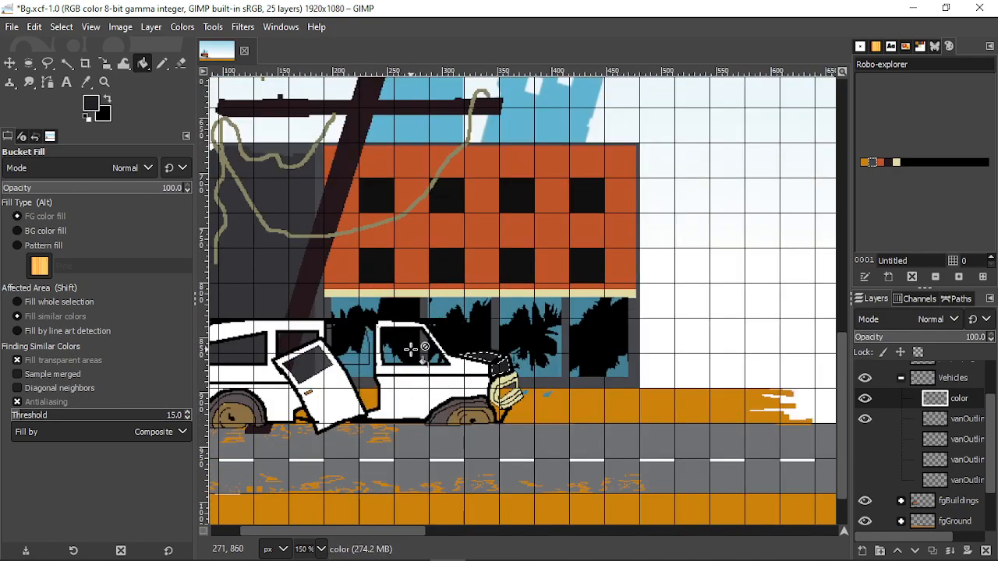
- Move the whole Vehicles layer group about 45 px to the left along the road
{"action": "left_click", "coordinate": [953, 378]}
{"action": "key", "text": "m"}
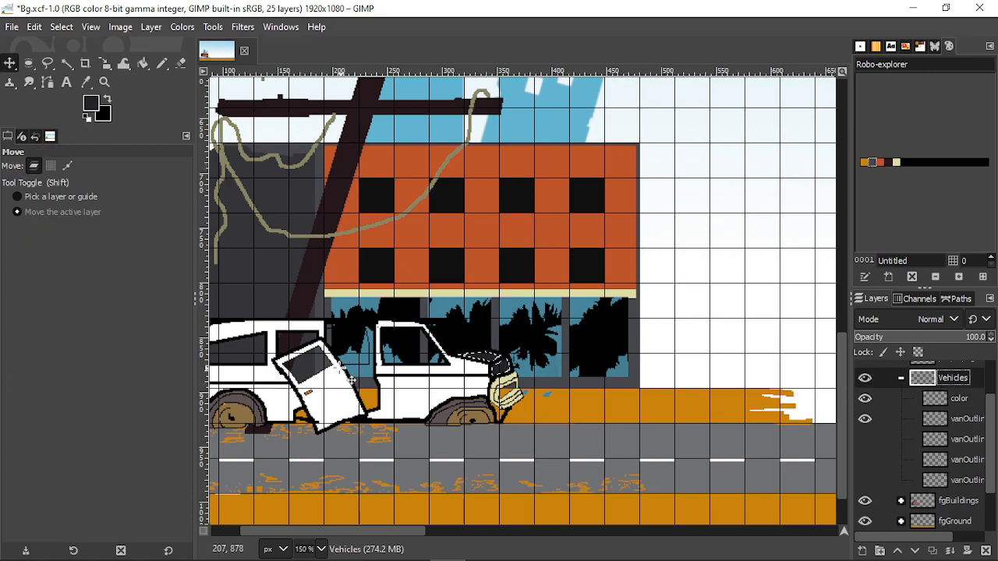
{"action": "scroll", "coordinate": [352, 381], "scroll_direction": "down", "scroll_amount": 2, "text": "ctrl"}
{"action": "scroll", "coordinate": [468, 371], "scroll_direction": "up", "scroll_amount": 3, "text": "ctrl"}
{"action": "left_click_drag", "start_coordinate": [496, 368], "coordinate": [418, 352]}
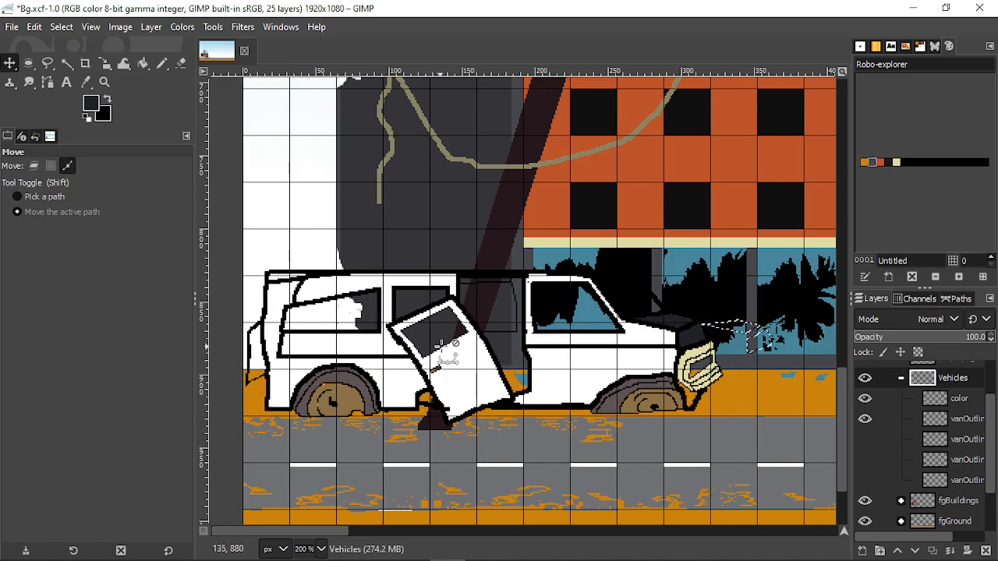
{"action": "scroll", "coordinate": [421, 355], "scroll_direction": "down", "scroll_amount": 2, "text": "ctrl"}
{"action": "scroll", "coordinate": [457, 345], "scroll_direction": "up", "scroll_amount": 3, "text": "ctrl"}
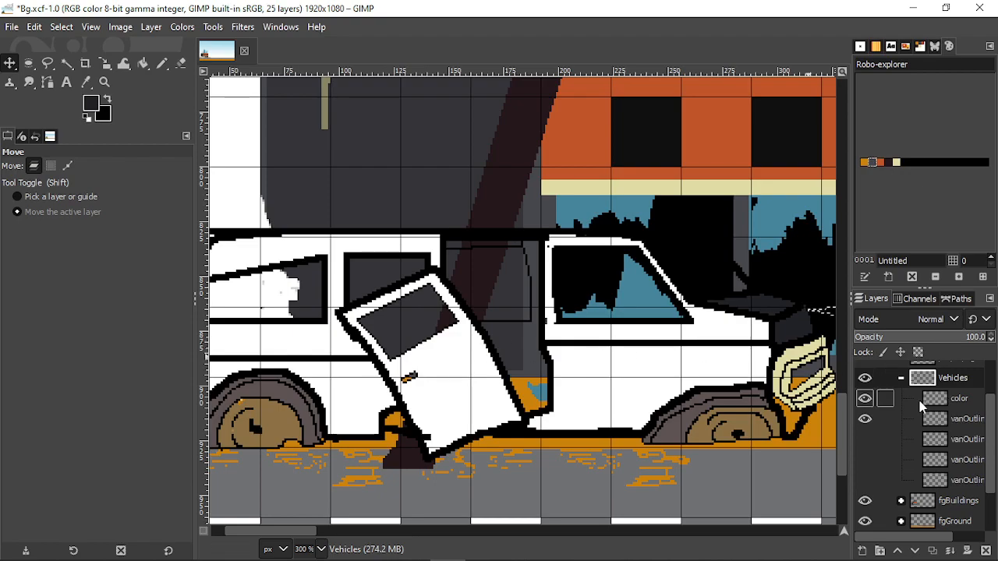
- Show the player.png layer and compare the character's size with the van
{"action": "scroll", "coordinate": [928, 418], "scroll_direction": "up", "scroll_amount": 2}
{"action": "left_click", "coordinate": [865, 412]}
{"action": "scroll", "coordinate": [511, 343], "scroll_direction": "down", "scroll_amount": 4, "text": "ctrl"}
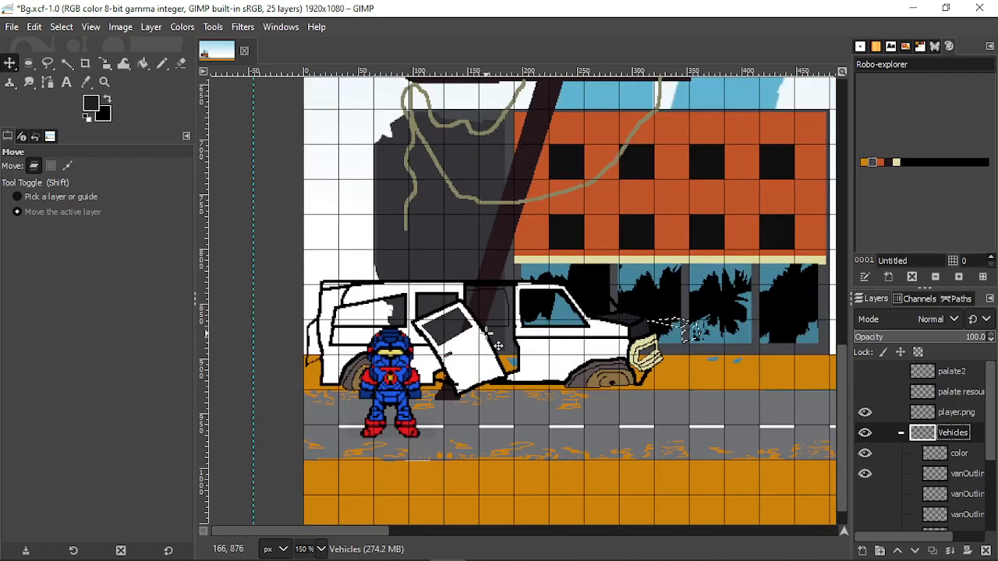
{"action": "scroll", "coordinate": [515, 343], "scroll_direction": "up", "scroll_amount": 3, "text": "ctrl"}
{"action": "scroll", "coordinate": [515, 344], "scroll_direction": "up", "scroll_amount": 1, "text": "ctrl"}
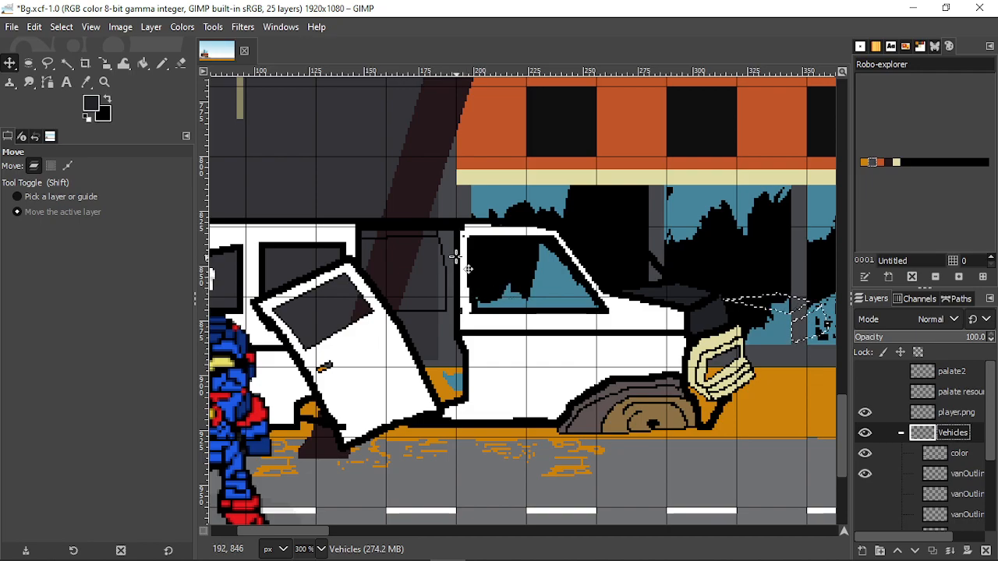
- Start from the palette's orange-red, darken the foreground colour to 7e381c, and clear the current selection
{"action": "left_click", "coordinate": [162, 64]}
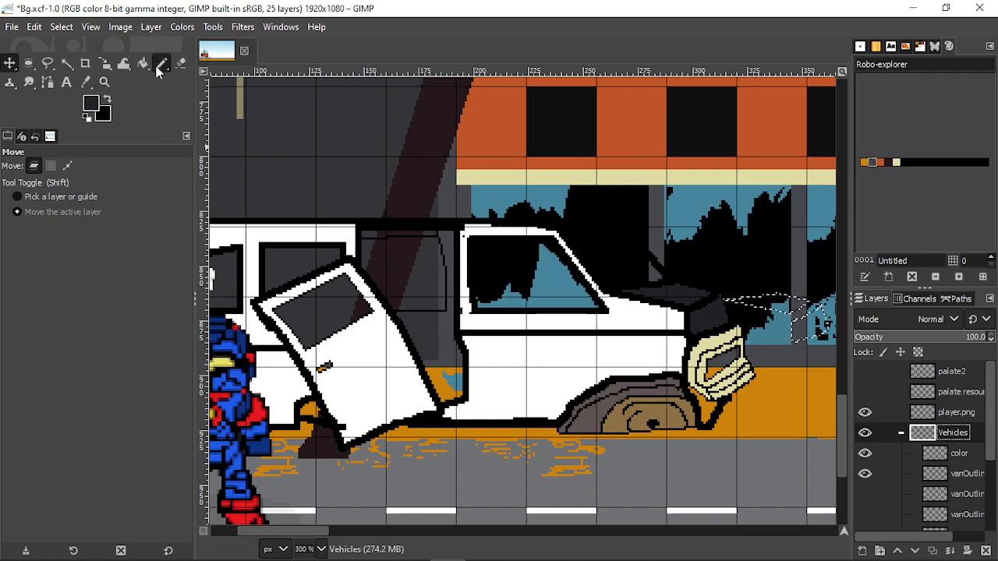
{"action": "left_click", "coordinate": [881, 161]}
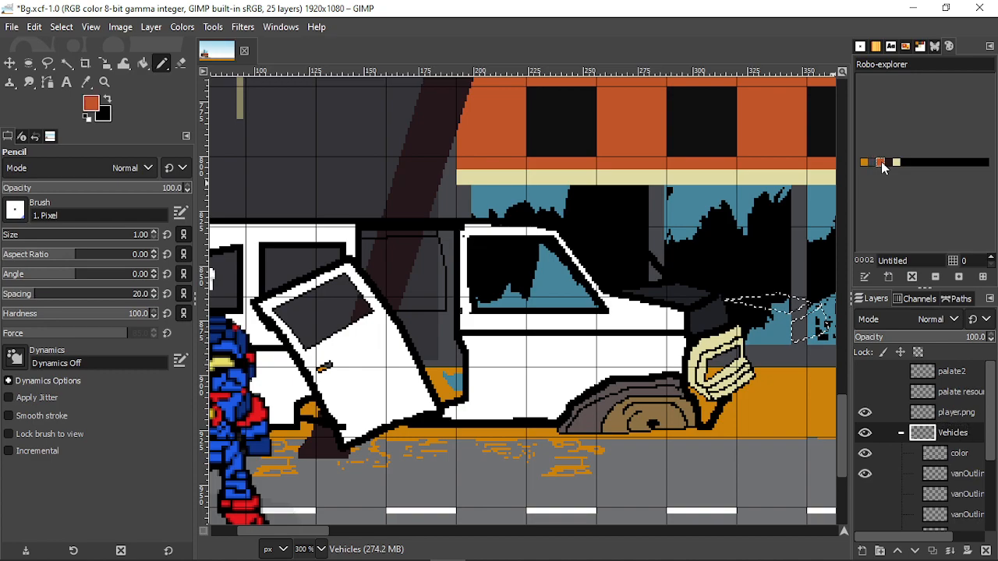
{"action": "left_click", "coordinate": [92, 104]}
{"action": "left_click_drag", "start_coordinate": [765, 180], "coordinate": [751, 188]}
{"action": "left_click", "coordinate": [741, 280]}
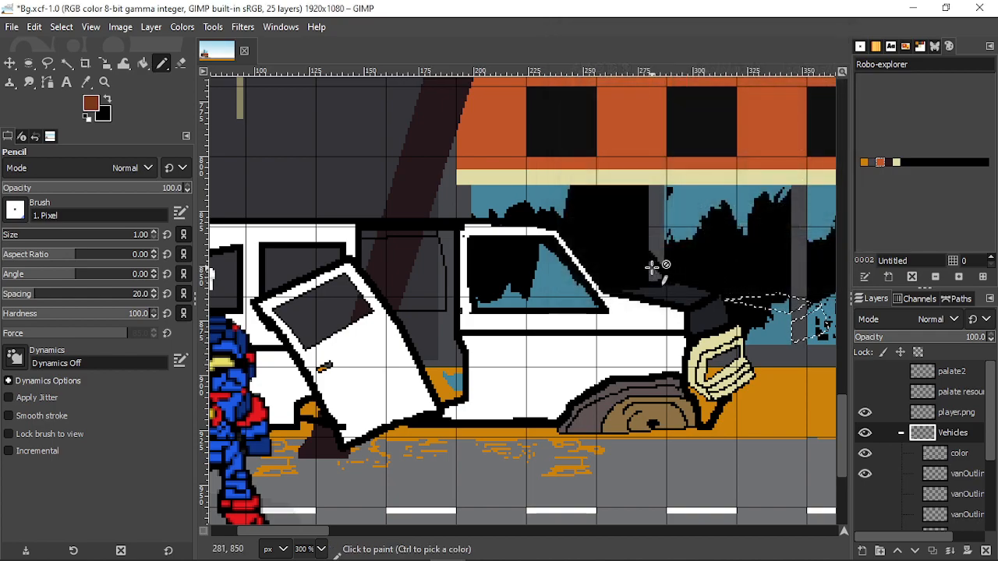
{"action": "left_click", "coordinate": [61, 26]}
{"action": "left_click", "coordinate": [77, 66]}
- Fuzzy-select the van's two rear side windows and the open doorway areas as one combined selection
{"action": "scroll", "coordinate": [436, 223], "scroll_direction": "down", "scroll_amount": 5}
{"action": "scroll", "coordinate": [384, 242], "scroll_direction": "up", "scroll_amount": 5}
{"action": "scroll", "coordinate": [375, 240], "scroll_direction": "up", "scroll_amount": 2}
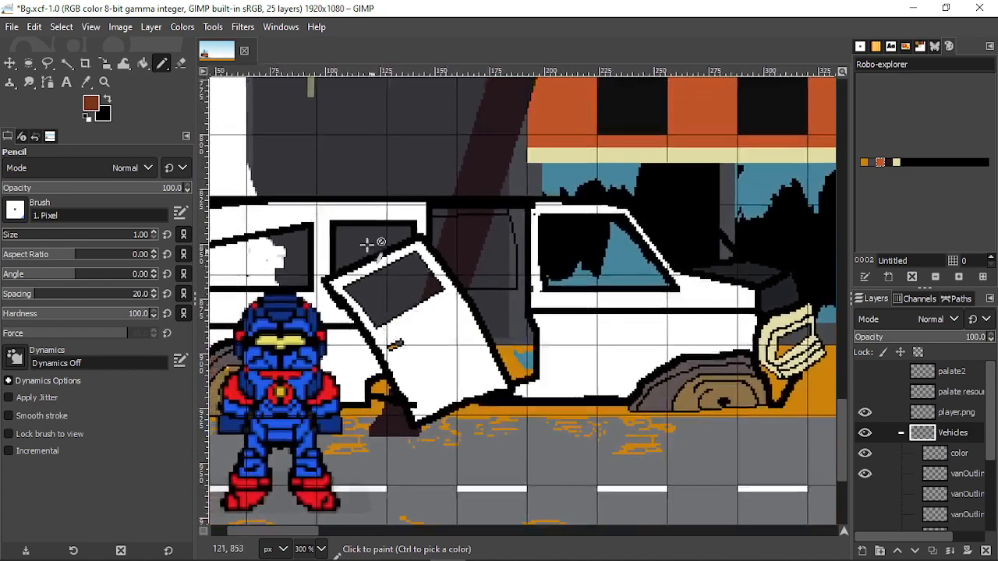
{"action": "left_click", "coordinate": [67, 63]}
{"action": "left_click", "coordinate": [265, 261]}
{"action": "left_click", "coordinate": [375, 233], "text": "shift"}
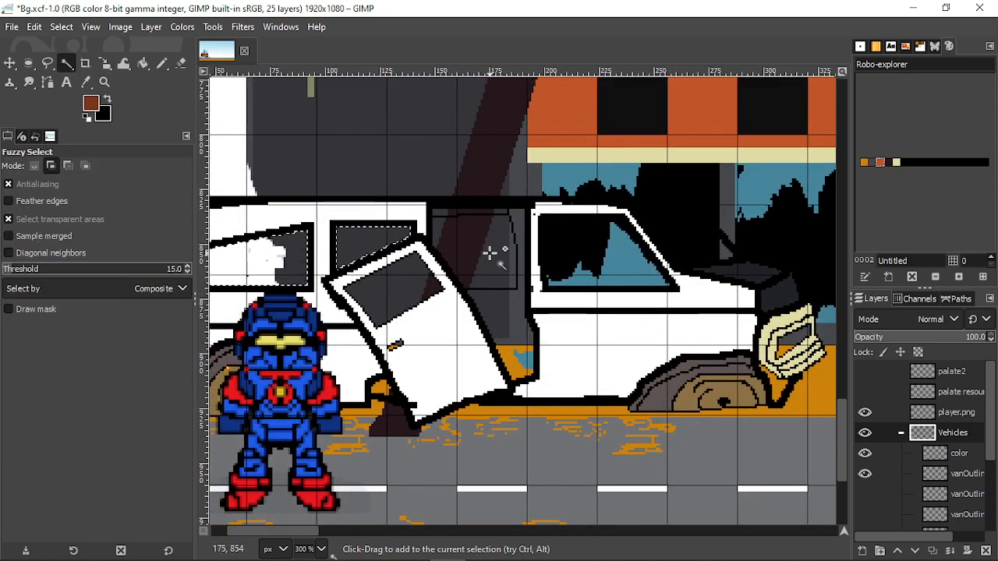
{"action": "key", "text": "ctrl+z"}
{"action": "left_click", "coordinate": [514, 308], "text": "shift"}
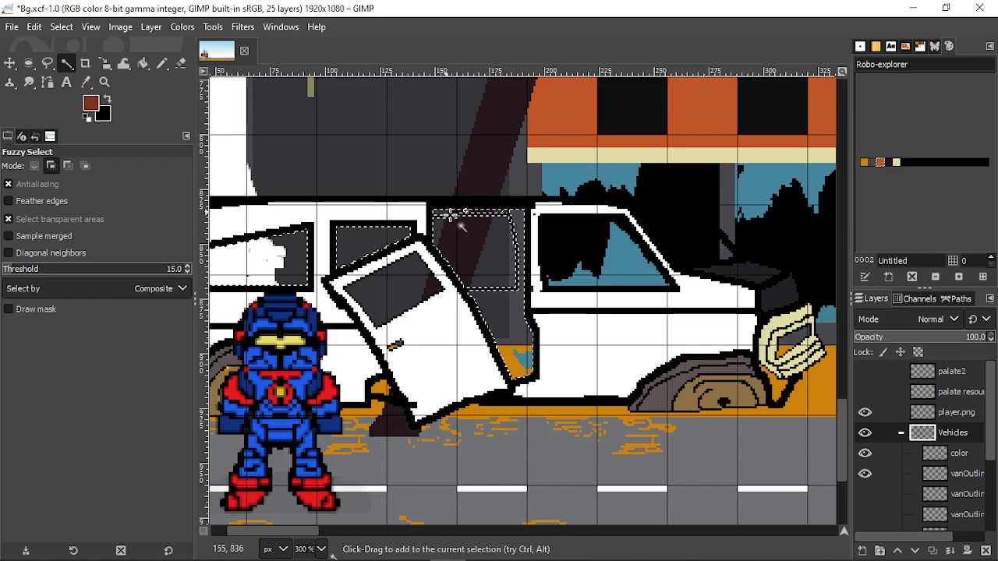
- Bucket-fill the selected rear windows and doorway with the dark brown foreground colour on the color layer
{"action": "left_click", "coordinate": [144, 64]}
{"action": "left_click", "coordinate": [508, 309]}
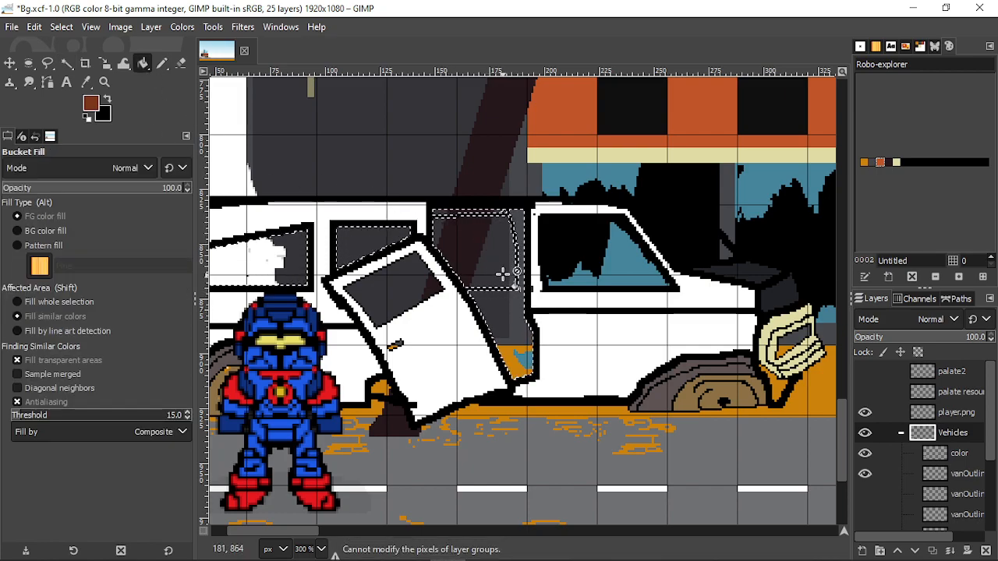
{"action": "left_click", "coordinate": [952, 454]}
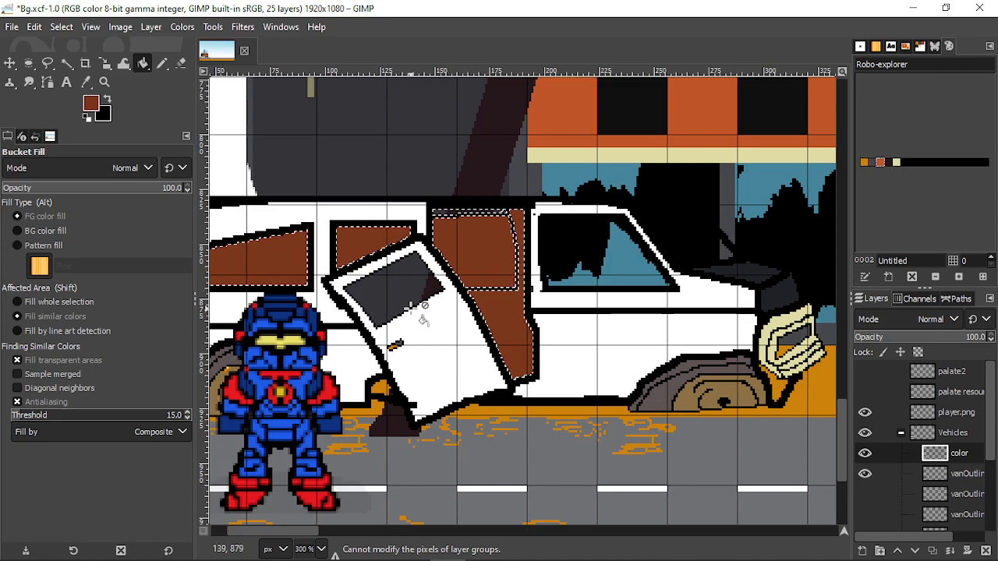
- Fuzzy-select the van's front side window and fill it with the same dark brown
{"action": "scroll", "coordinate": [442, 292], "scroll_direction": "down", "scroll_amount": 3}
{"action": "scroll", "coordinate": [489, 337], "scroll_direction": "up", "scroll_amount": 3}
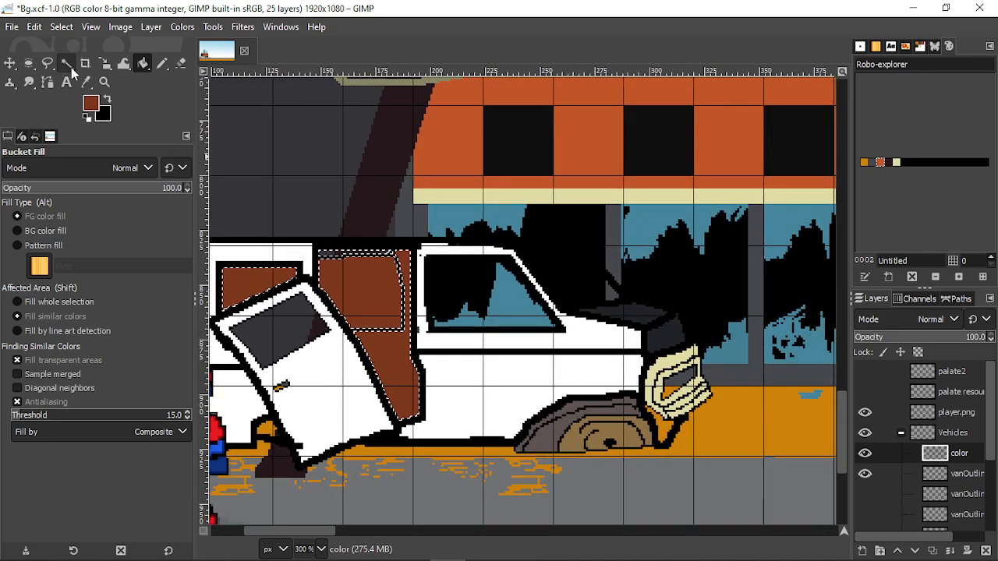
{"action": "left_click", "coordinate": [67, 64]}
{"action": "left_click", "coordinate": [442, 273]}
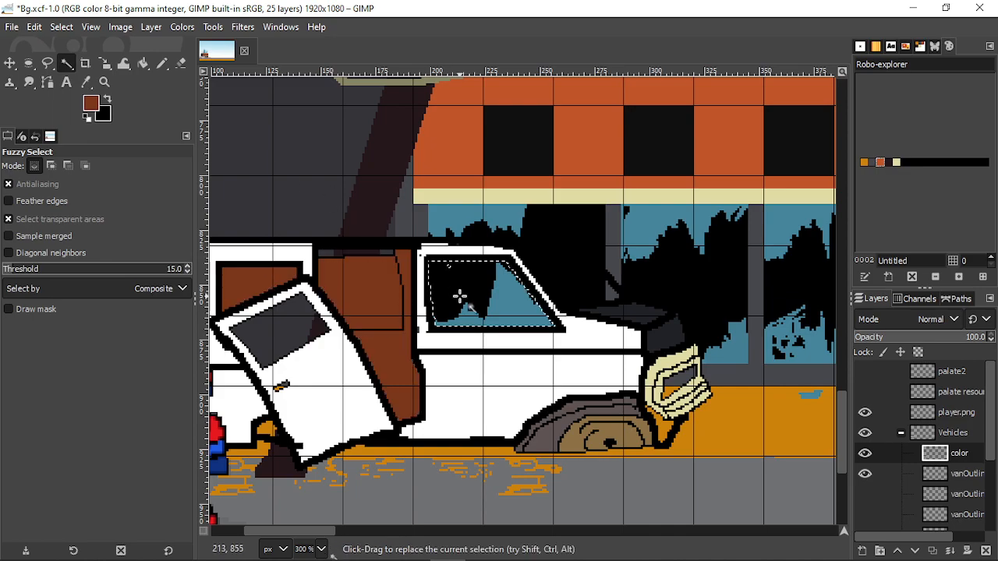
{"action": "left_click", "coordinate": [143, 64]}
{"action": "scroll", "coordinate": [484, 284], "scroll_direction": "down", "scroll_amount": 4}
{"action": "scroll", "coordinate": [485, 288], "scroll_direction": "up", "scroll_amount": 4}
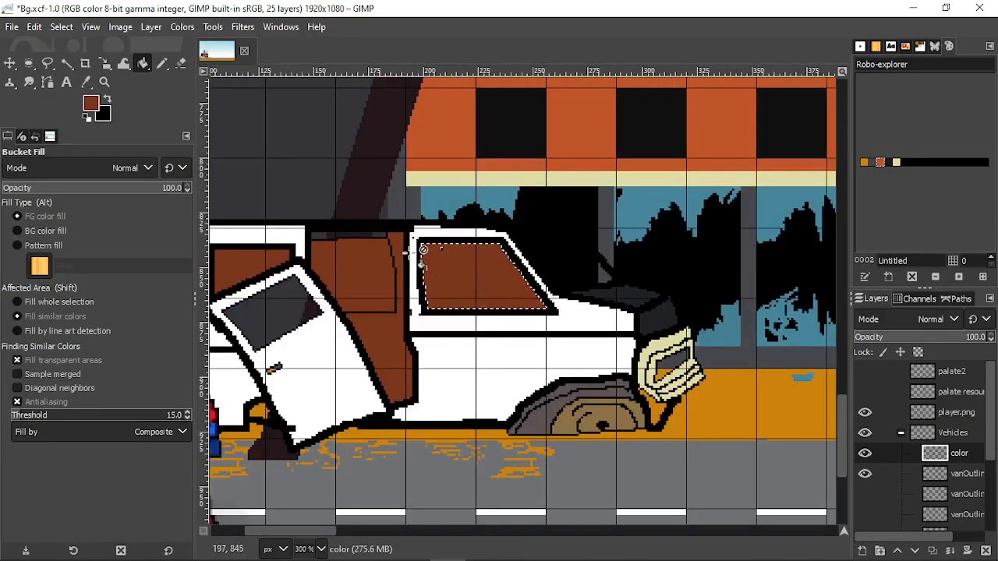
- Fuzzy-select the windscreen area above the bonnet and fill it with the dark brown
{"action": "left_click_drag", "start_coordinate": [388, 228], "coordinate": [275, 290]}
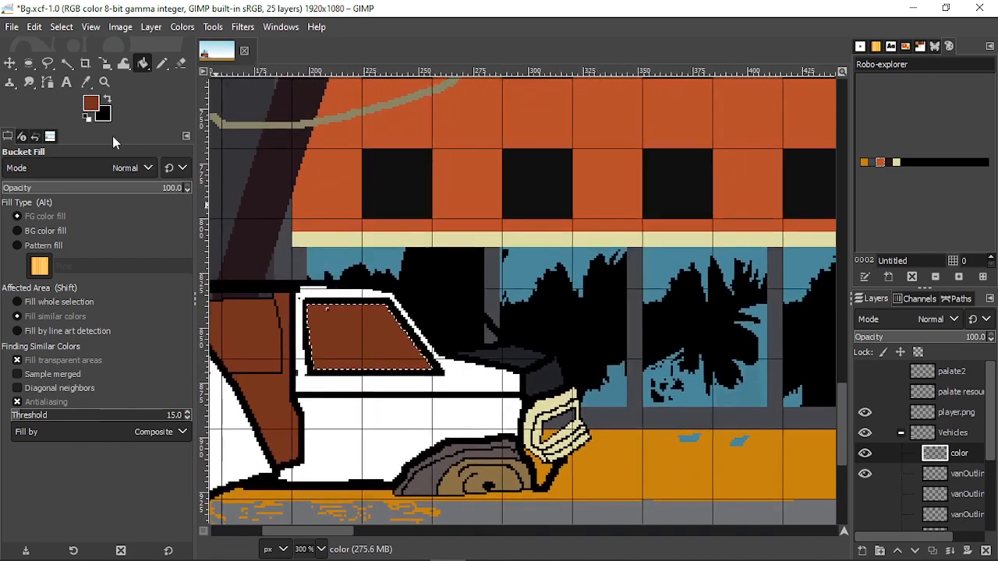
{"action": "left_click", "coordinate": [67, 65]}
{"action": "left_click", "coordinate": [458, 333]}
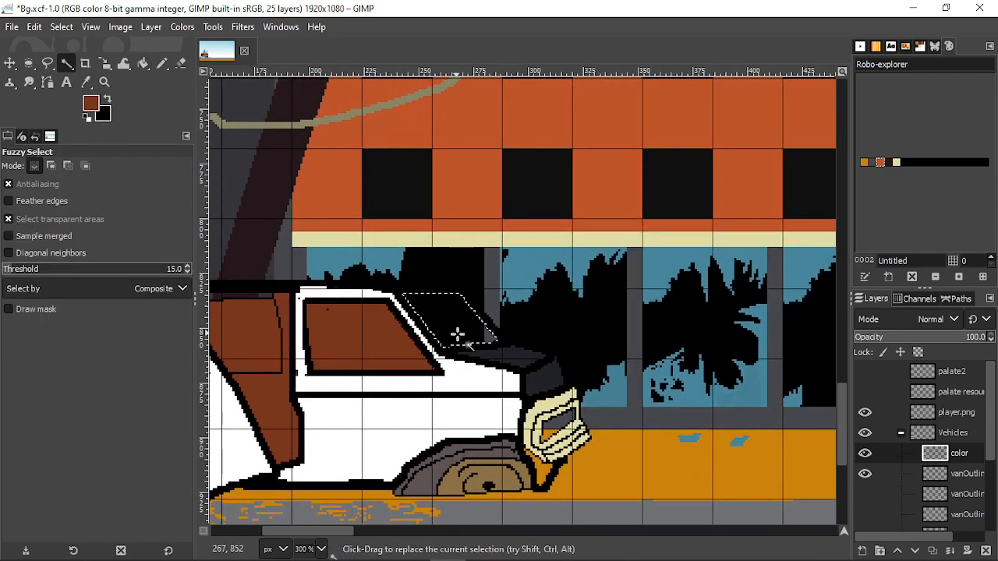
{"action": "left_click", "coordinate": [143, 65]}
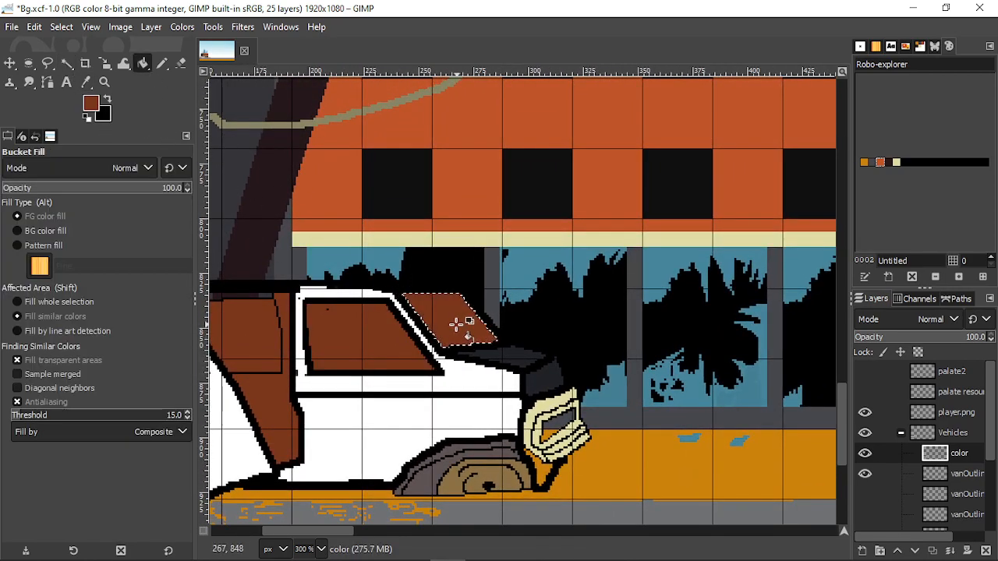
- Try lowering the color layer's opacity to 59.3 for a see-through van
{"action": "scroll", "coordinate": [460, 324], "scroll_direction": "down", "scroll_amount": 4}
{"action": "scroll", "coordinate": [409, 361], "scroll_direction": "up", "scroll_amount": 3}
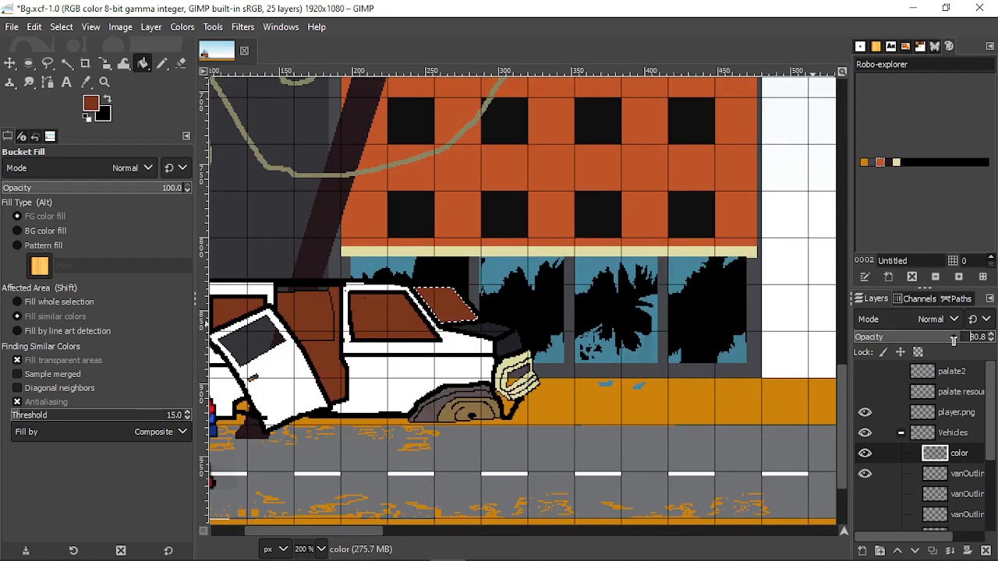
{"action": "left_click_drag", "start_coordinate": [956, 341], "coordinate": [938, 340]}
{"action": "scroll", "coordinate": [453, 322], "scroll_direction": "down", "scroll_amount": 3}
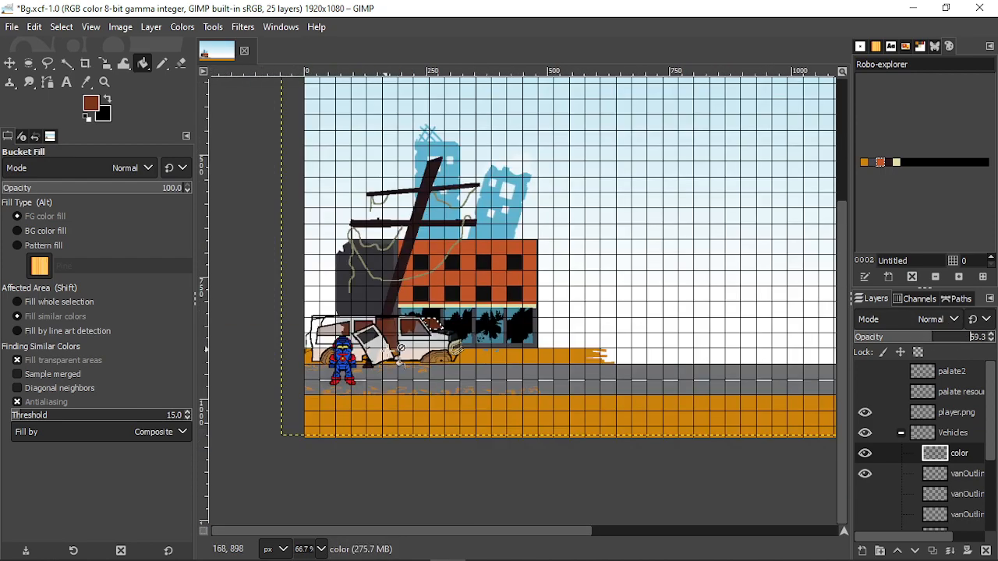
{"action": "scroll", "coordinate": [437, 331], "scroll_direction": "up", "scroll_amount": 5}
- Clear the selection and examine how the semi-transparent van colours look against the background and the player character
{"action": "left_click", "coordinate": [65, 29]}
{"action": "left_click", "coordinate": [78, 66]}
{"action": "scroll", "coordinate": [539, 265], "scroll_direction": "down", "scroll_amount": 3}
{"action": "scroll", "coordinate": [551, 289], "scroll_direction": "up", "scroll_amount": 1}
{"action": "scroll", "coordinate": [550, 289], "scroll_direction": "down", "scroll_amount": 2}
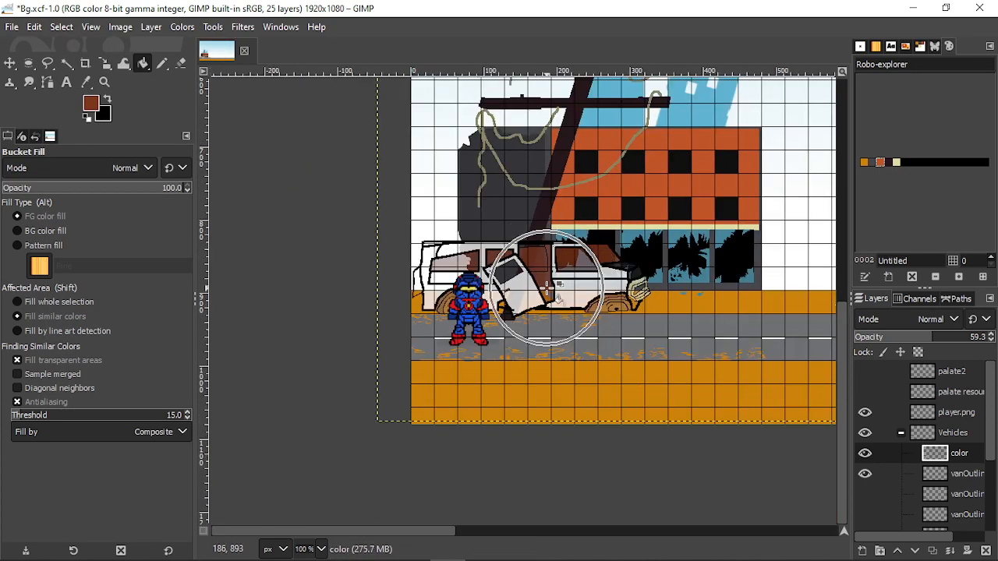
{"action": "scroll", "coordinate": [521, 277], "scroll_direction": "up", "scroll_amount": 1}
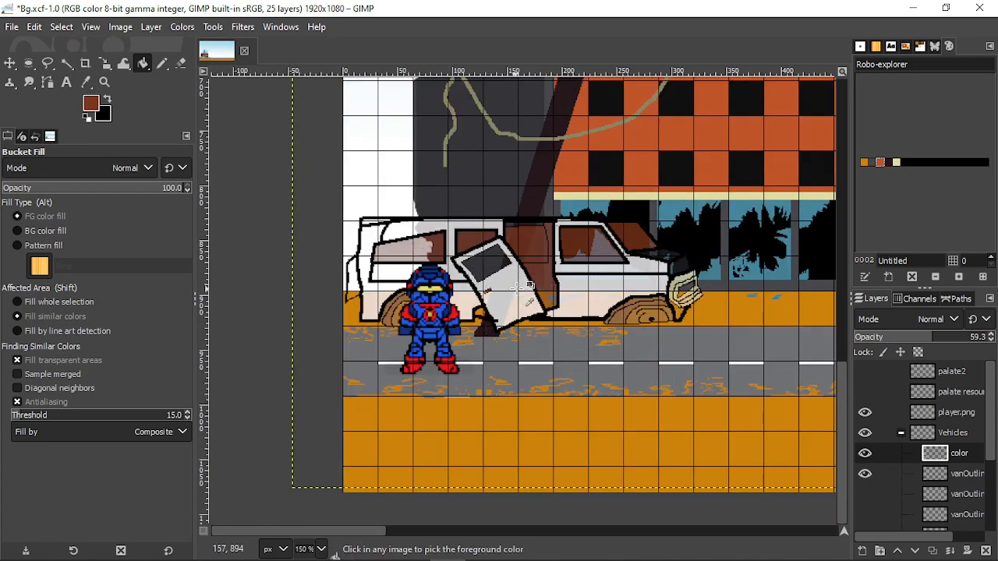
{"action": "scroll", "coordinate": [521, 277], "scroll_direction": "up", "scroll_amount": 3}
{"action": "scroll", "coordinate": [527, 319], "scroll_direction": "down", "scroll_amount": 3}
{"action": "scroll", "coordinate": [527, 320], "scroll_direction": "up", "scroll_amount": 1}
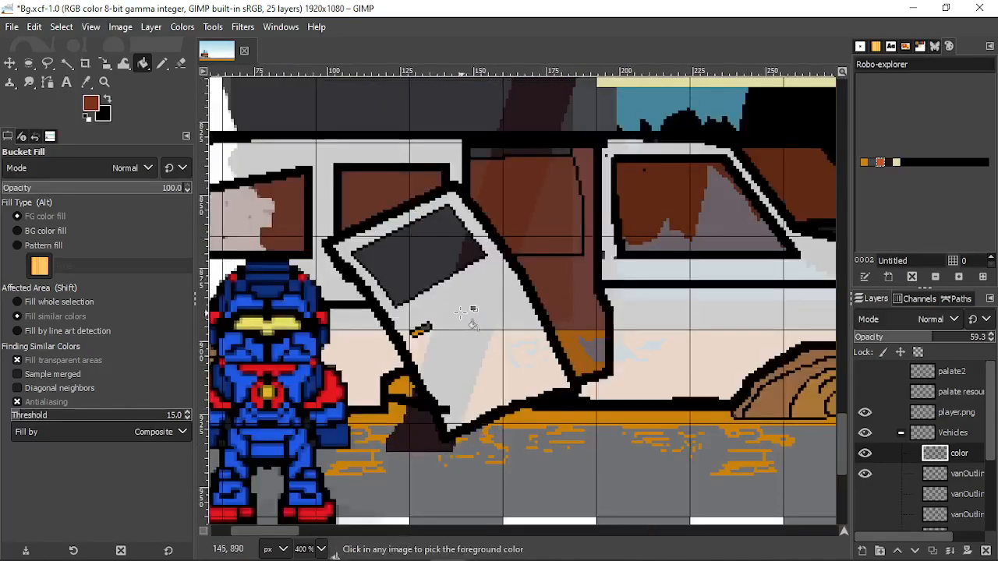
{"action": "scroll", "coordinate": [464, 301], "scroll_direction": "down", "scroll_amount": 1}
{"action": "scroll", "coordinate": [550, 299], "scroll_direction": "down", "scroll_amount": 1}
{"action": "scroll", "coordinate": [531, 304], "scroll_direction": "up", "scroll_amount": 4}
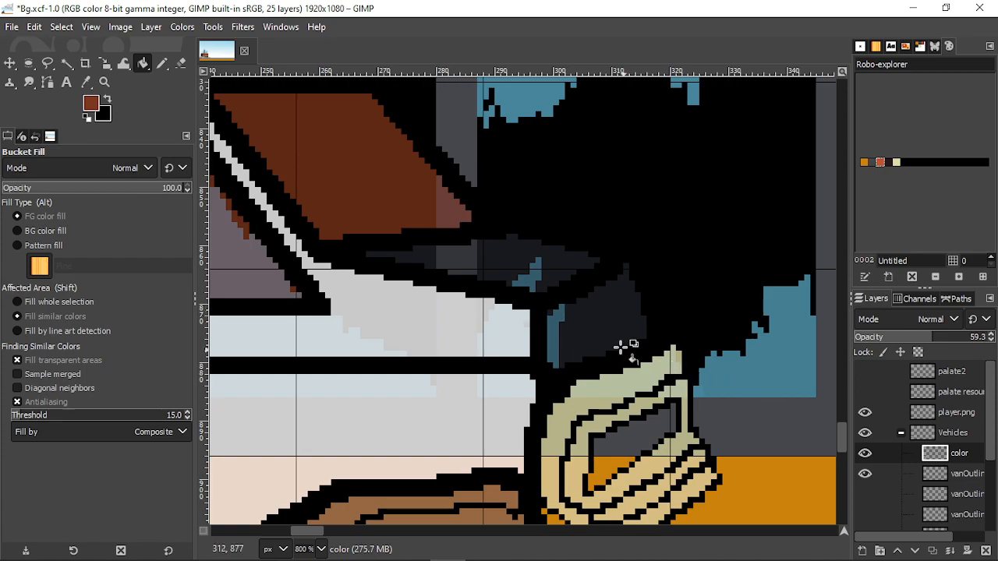
- Return the color layer's opacity to 100 and check the opaque van at several zoom levels
{"action": "left_click_drag", "start_coordinate": [934, 344], "coordinate": [988, 339]}
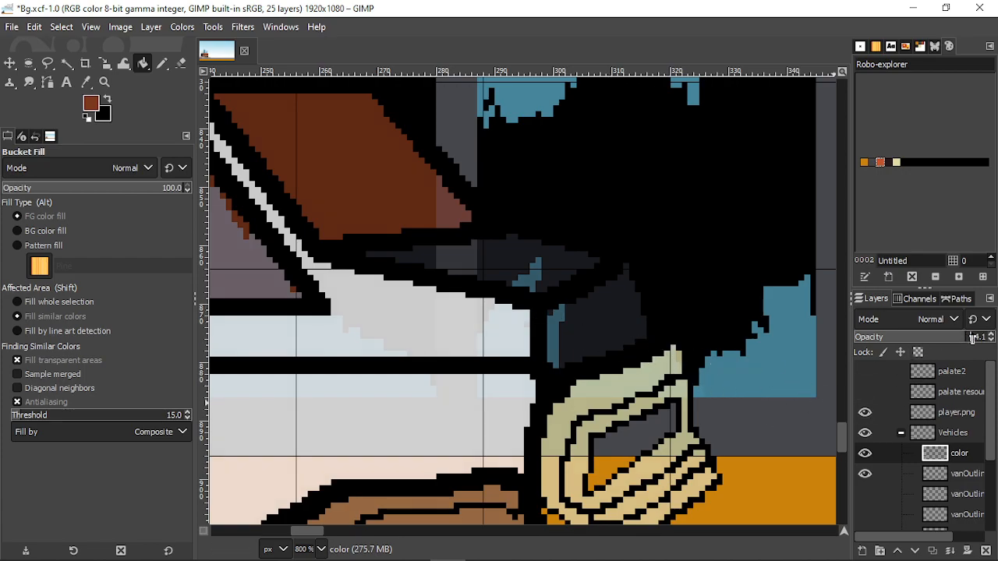
{"action": "scroll", "coordinate": [546, 281], "scroll_direction": "down", "scroll_amount": 2}
{"action": "scroll", "coordinate": [546, 283], "scroll_direction": "down", "scroll_amount": 3}
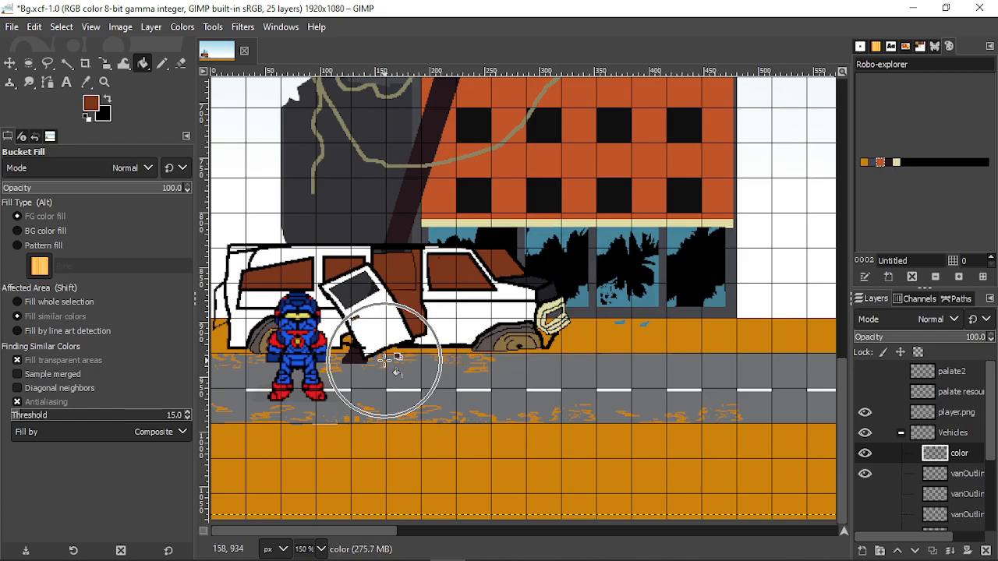
{"action": "scroll", "coordinate": [390, 365], "scroll_direction": "up", "scroll_amount": 2}
{"action": "scroll", "coordinate": [460, 312], "scroll_direction": "down", "scroll_amount": 2}
{"action": "scroll", "coordinate": [557, 383], "scroll_direction": "up", "scroll_amount": 2}
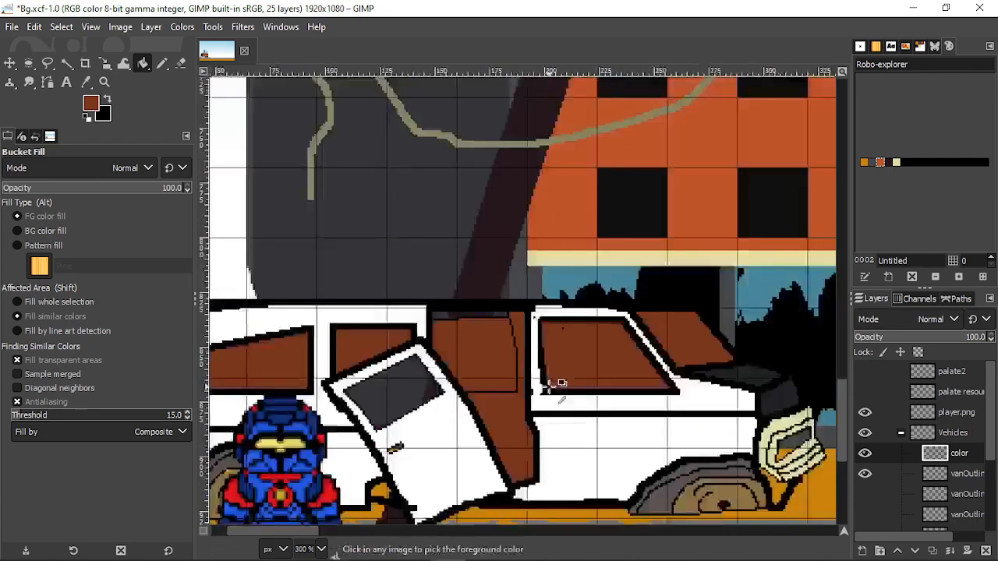
{"action": "scroll", "coordinate": [535, 383], "scroll_direction": "down", "scroll_amount": 1}
{"action": "scroll", "coordinate": [411, 479], "scroll_direction": "up", "scroll_amount": 3}
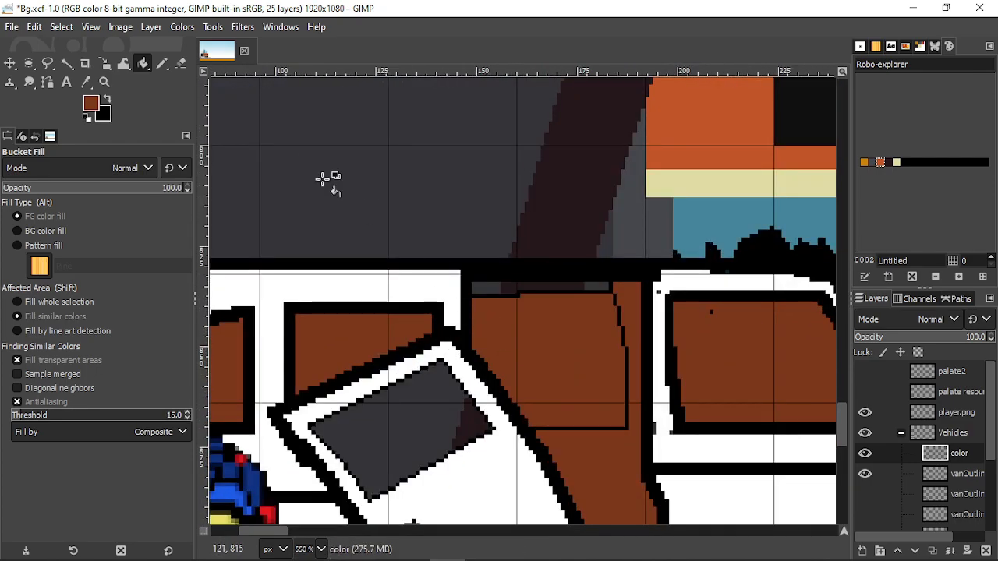
- Brighten the foreground colour from dark brown to orange and refill the doorway areas and both rear side windows
{"action": "left_click", "coordinate": [91, 105]}
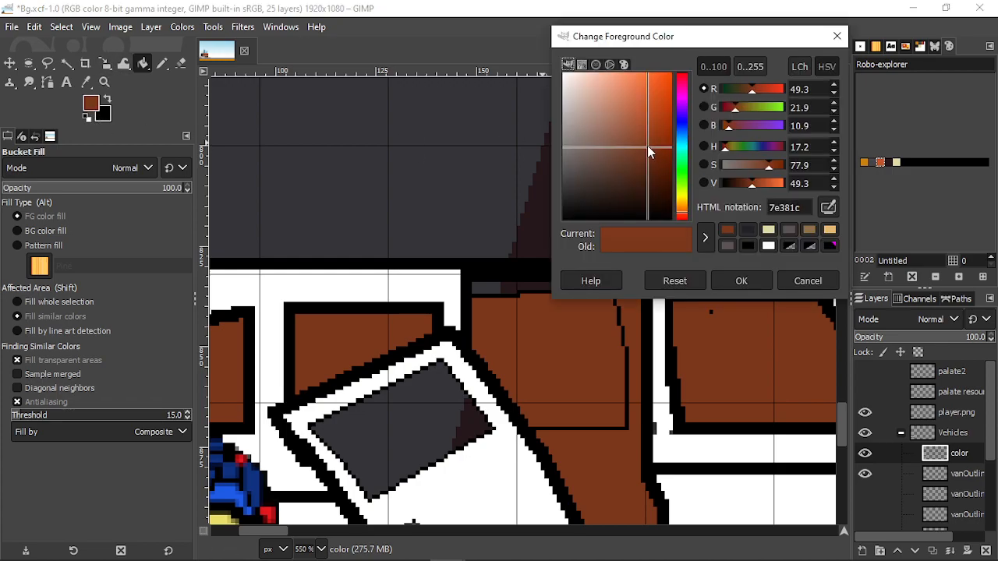
{"action": "left_click_drag", "start_coordinate": [647, 147], "coordinate": [651, 103]}
{"action": "left_click", "coordinate": [740, 280]}
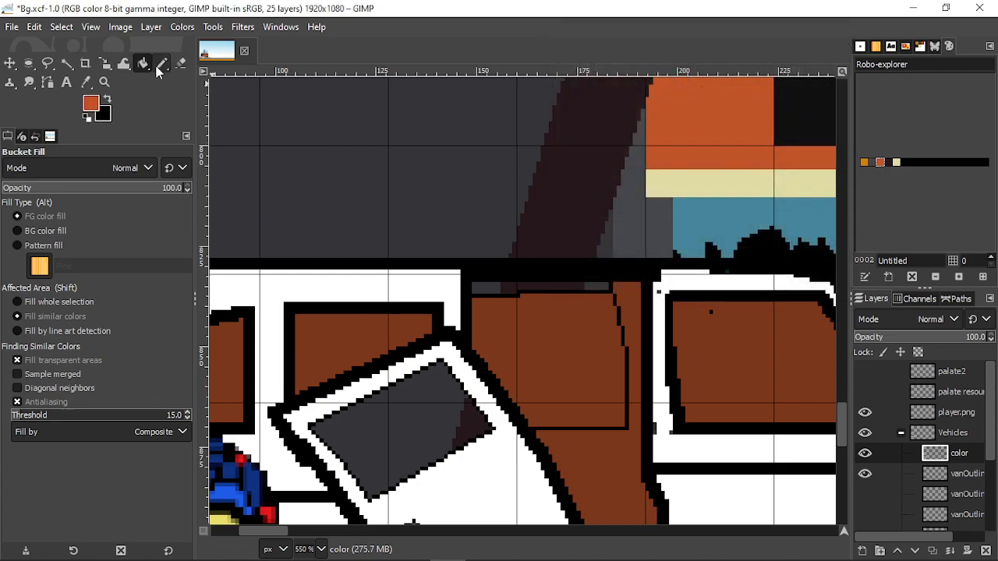
{"action": "left_click", "coordinate": [548, 344]}
{"action": "left_click", "coordinate": [630, 340]}
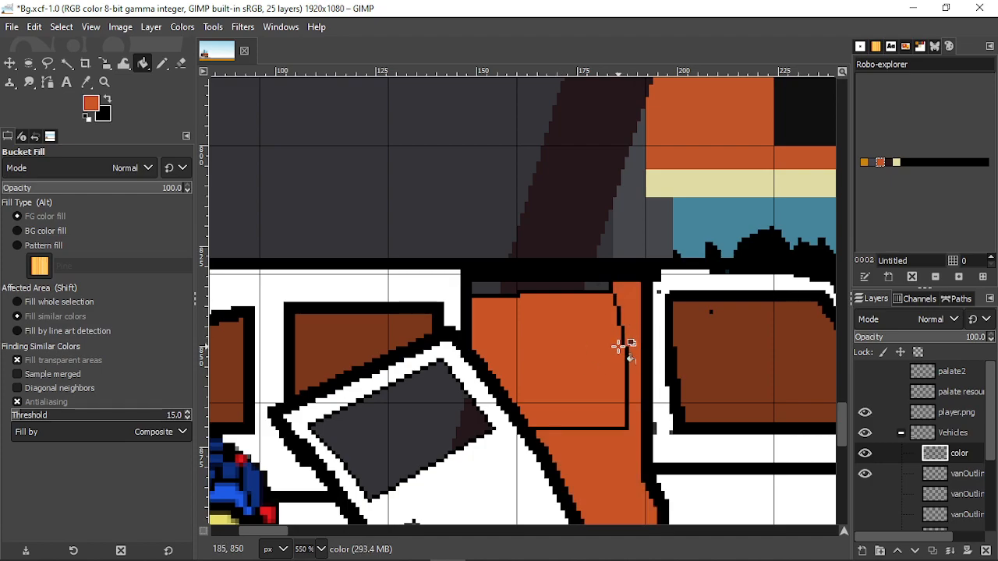
{"action": "left_click", "coordinate": [339, 340]}
{"action": "left_click", "coordinate": [227, 361]}
- Compare the orange rear windows and doorway with the dark brown front glass and the building, and save the image
{"action": "scroll", "coordinate": [413, 364], "scroll_direction": "down", "scroll_amount": 3}
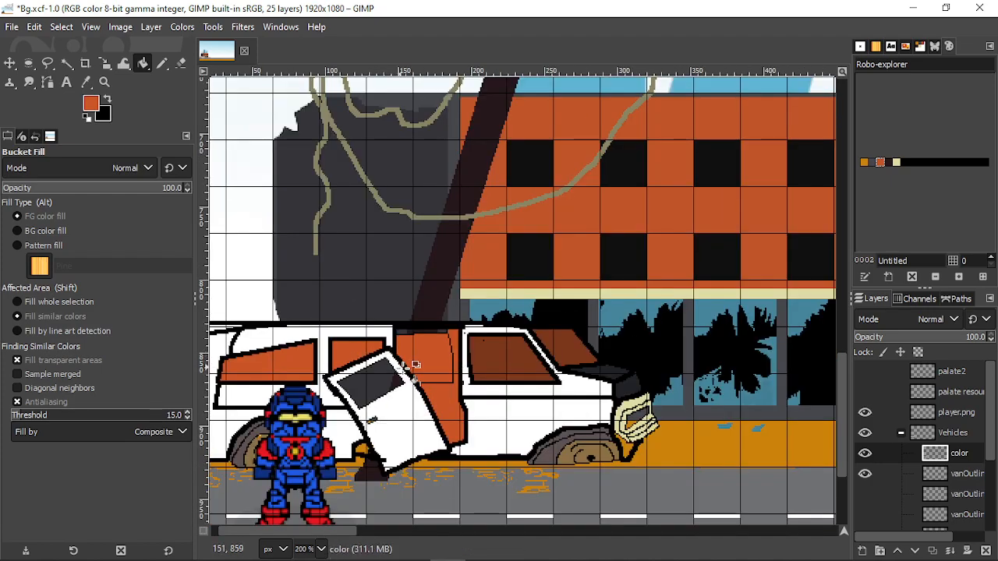
{"action": "scroll", "coordinate": [405, 351], "scroll_direction": "down", "scroll_amount": 2}
{"action": "scroll", "coordinate": [405, 351], "scroll_direction": "up", "scroll_amount": 3}
{"action": "scroll", "coordinate": [405, 351], "scroll_direction": "down", "scroll_amount": 2}
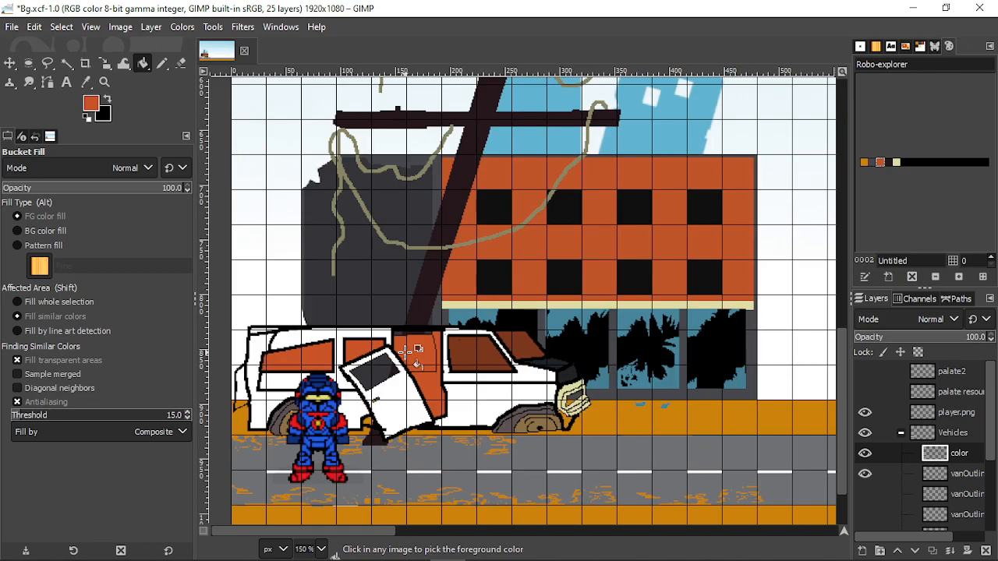
{"action": "scroll", "coordinate": [424, 349], "scroll_direction": "down", "scroll_amount": 2}
{"action": "scroll", "coordinate": [425, 351], "scroll_direction": "up", "scroll_amount": 5}
{"action": "scroll", "coordinate": [425, 352], "scroll_direction": "down", "scroll_amount": 3}
{"action": "scroll", "coordinate": [425, 353], "scroll_direction": "down", "scroll_amount": 2}
{"action": "scroll", "coordinate": [507, 347], "scroll_direction": "up", "scroll_amount": 1}
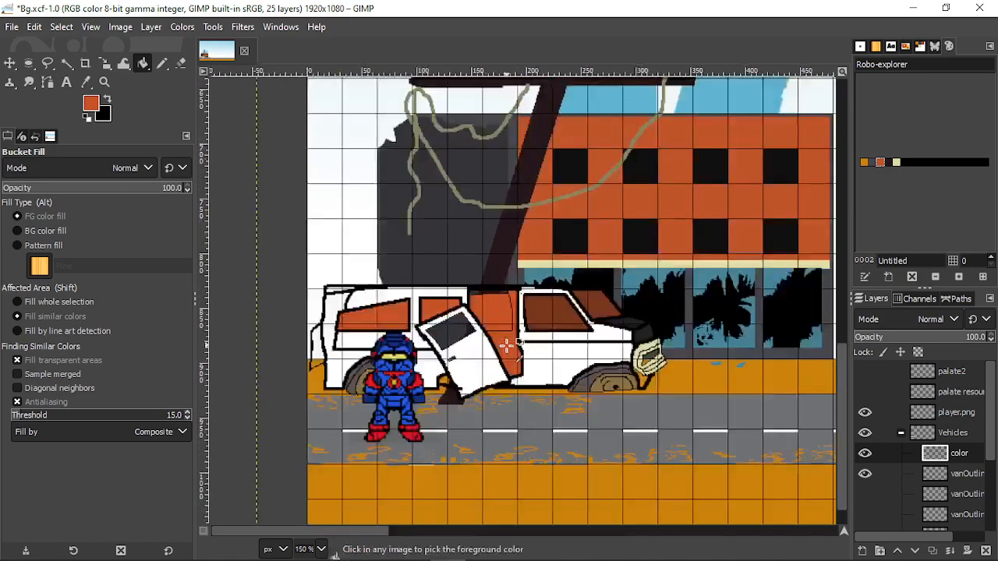
{"action": "scroll", "coordinate": [507, 347], "scroll_direction": "down", "scroll_amount": 1}
{"action": "scroll", "coordinate": [508, 312], "scroll_direction": "up", "scroll_amount": 2}
{"action": "key", "text": "ctrl+s"}
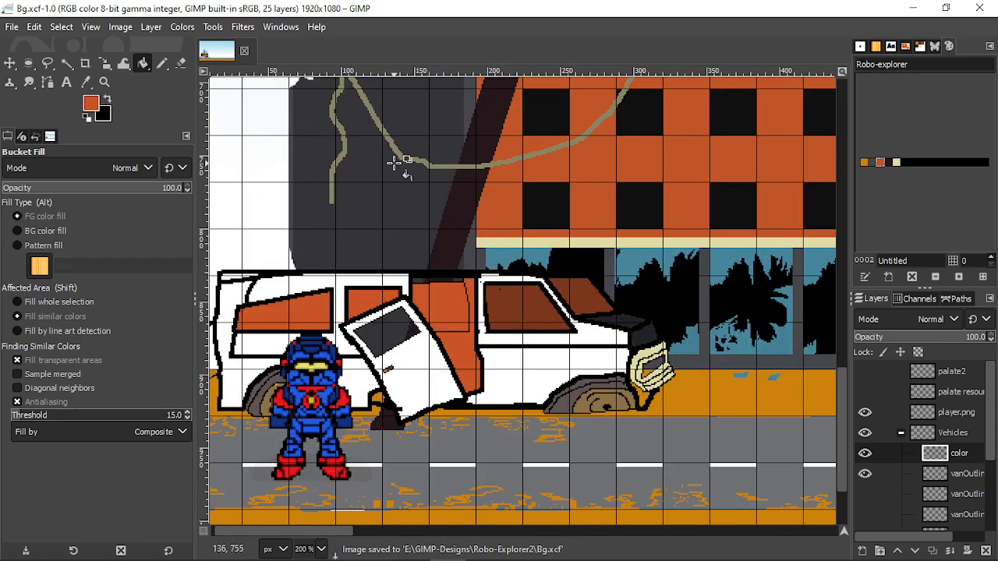
- Select the inner area of the van's headlight and fill it with the brown sampled from the front wheel
{"action": "left_click", "coordinate": [68, 64]}
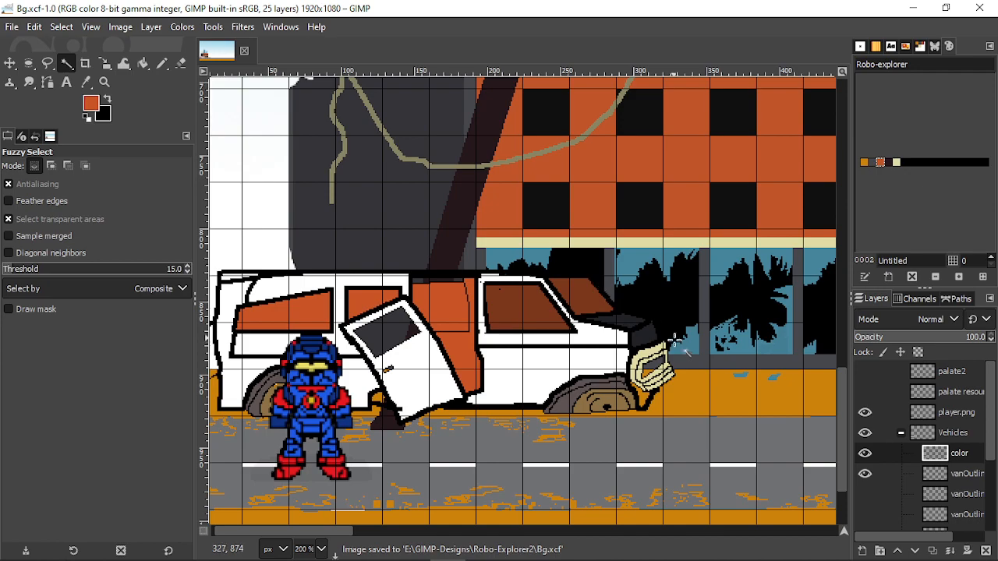
{"action": "left_click", "coordinate": [668, 379]}
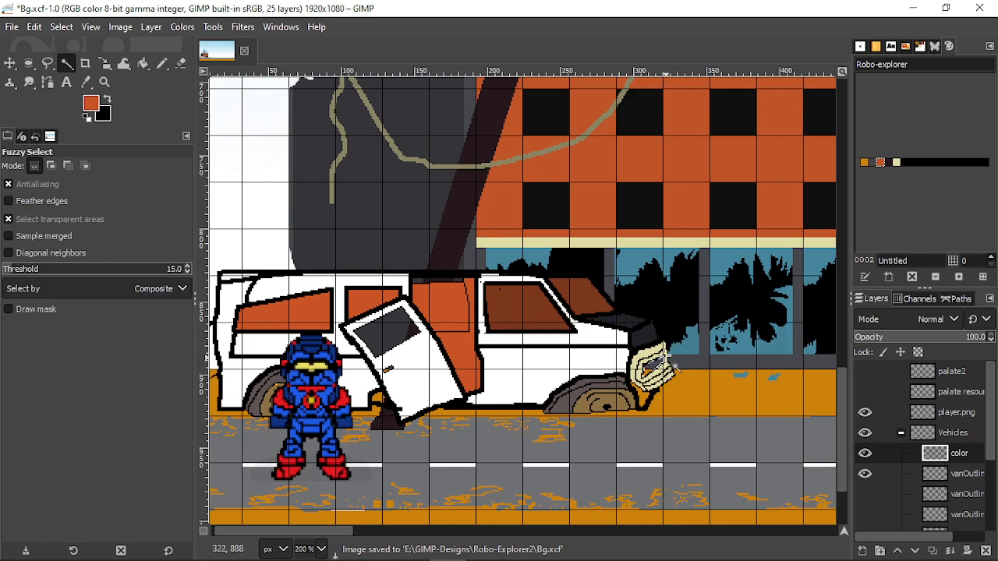
{"action": "left_click", "coordinate": [162, 62]}
{"action": "scroll", "coordinate": [713, 378], "scroll_direction": "up", "scroll_amount": 3, "text": "ctrl"}
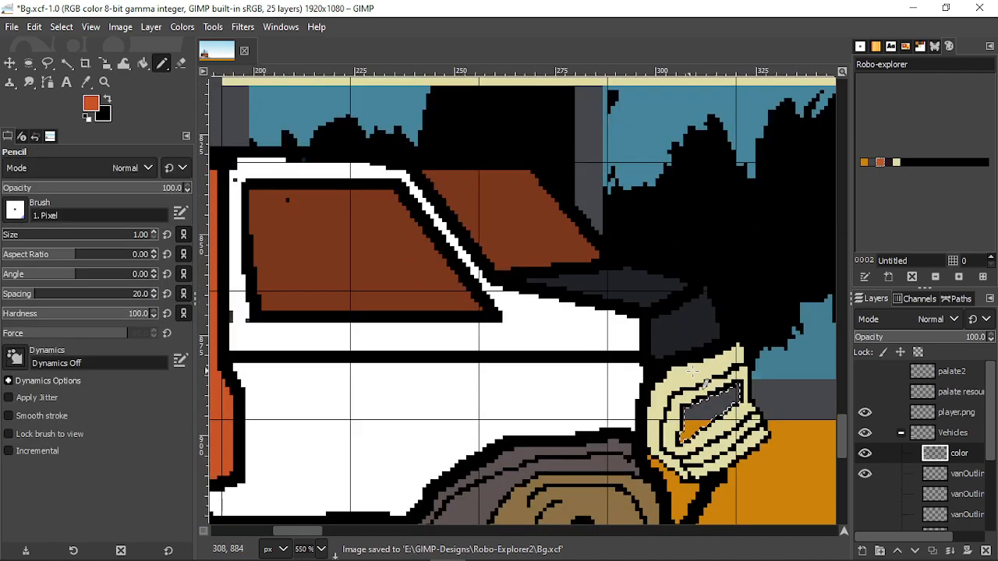
{"action": "left_click", "coordinate": [534, 300], "text": "ctrl"}
{"action": "left_click", "coordinate": [428, 438], "text": "ctrl"}
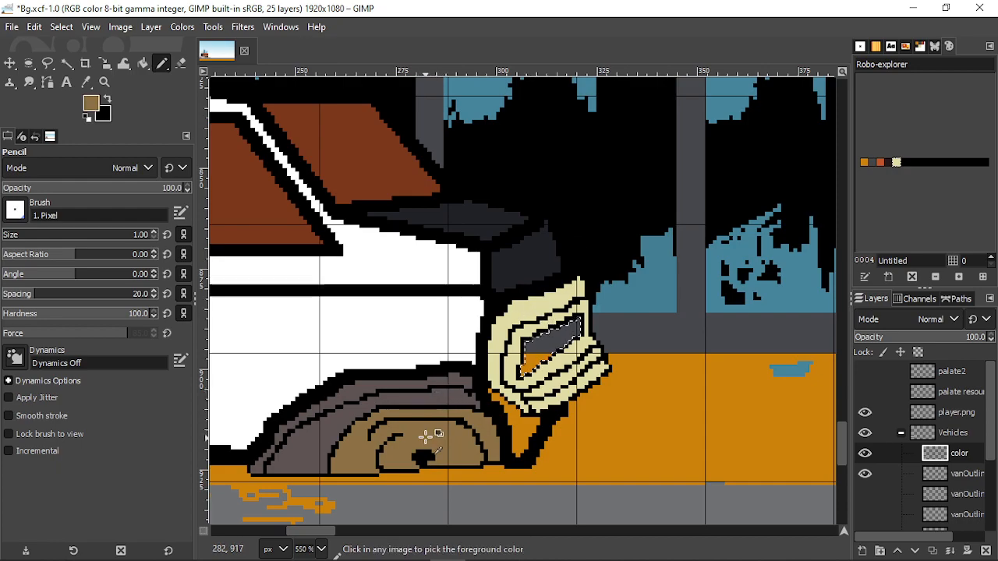
{"action": "left_click", "coordinate": [68, 64]}
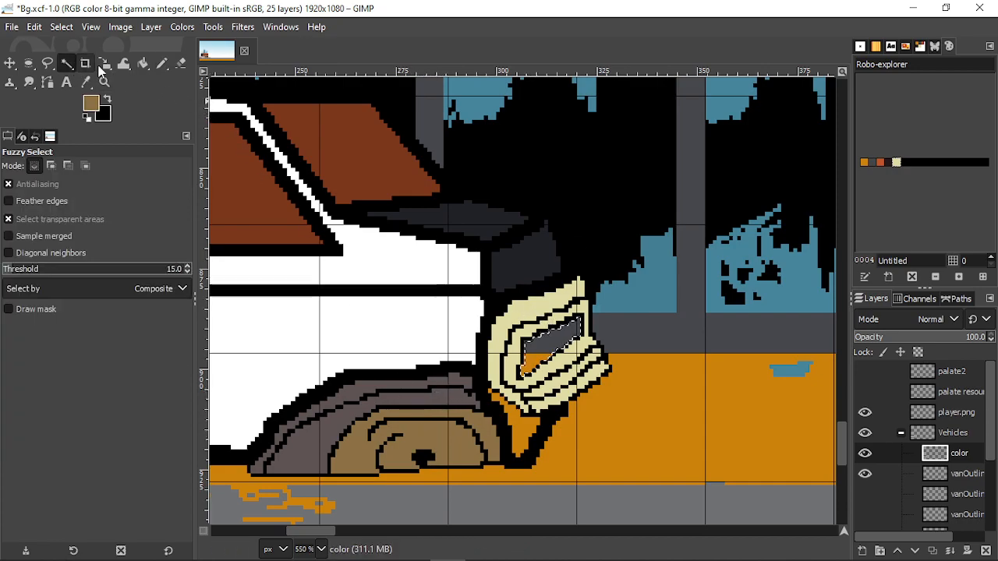
{"action": "left_click", "coordinate": [143, 63]}
{"action": "left_click", "coordinate": [552, 343]}
- Check the van with its brown headlight against the player and street at several zoom levels, and save the image
{"action": "scroll", "coordinate": [552, 343], "scroll_direction": "down", "scroll_amount": 5, "text": "ctrl"}
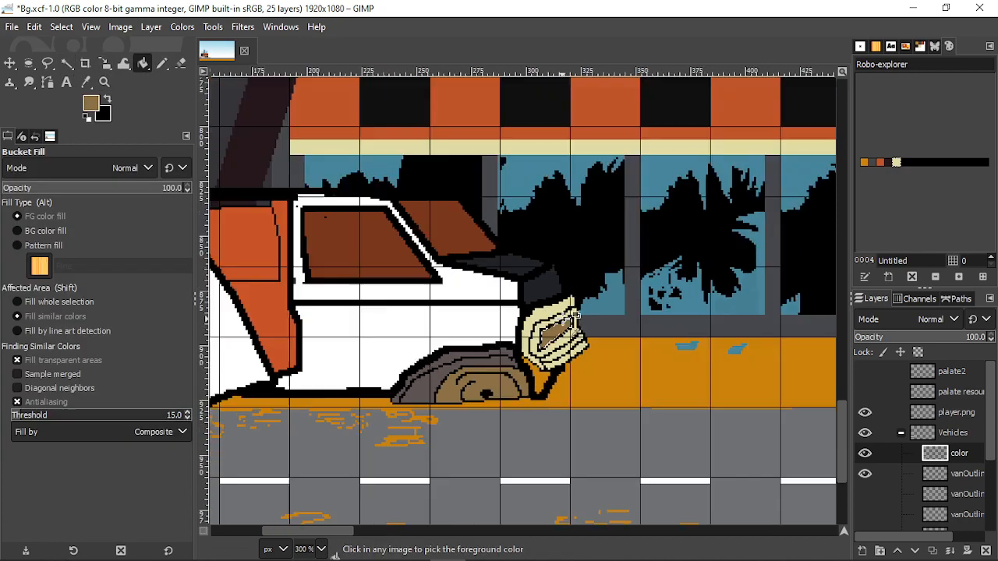
{"action": "scroll", "coordinate": [483, 330], "scroll_direction": "up", "scroll_amount": 2, "text": "ctrl"}
{"action": "scroll", "coordinate": [627, 320], "scroll_direction": "down", "scroll_amount": 2, "text": "ctrl"}
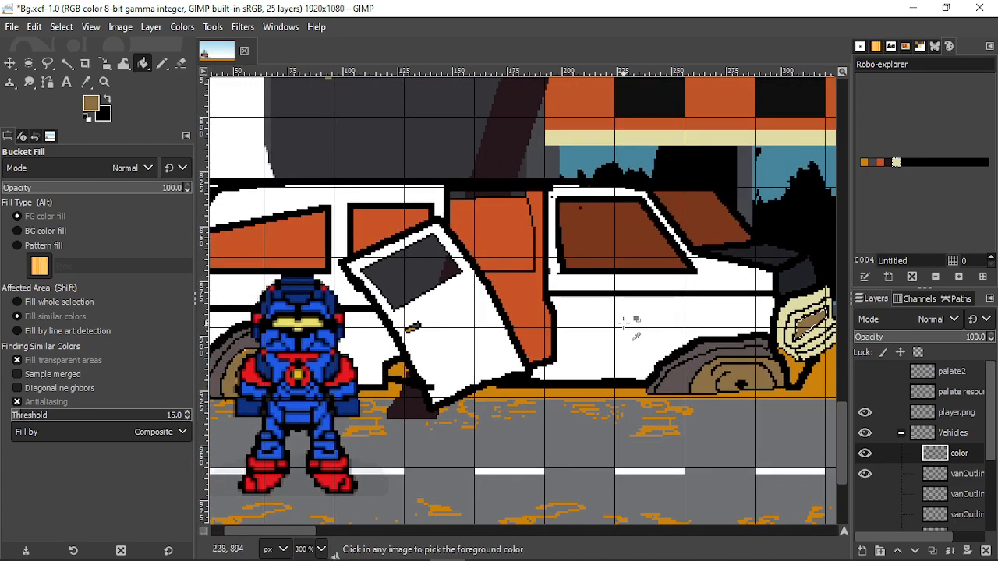
{"action": "scroll", "coordinate": [604, 324], "scroll_direction": "up", "scroll_amount": 2, "text": "ctrl"}
{"action": "scroll", "coordinate": [607, 308], "scroll_direction": "down", "scroll_amount": 3, "text": "ctrl"}
{"action": "scroll", "coordinate": [608, 304], "scroll_direction": "up", "scroll_amount": 3, "text": "ctrl"}
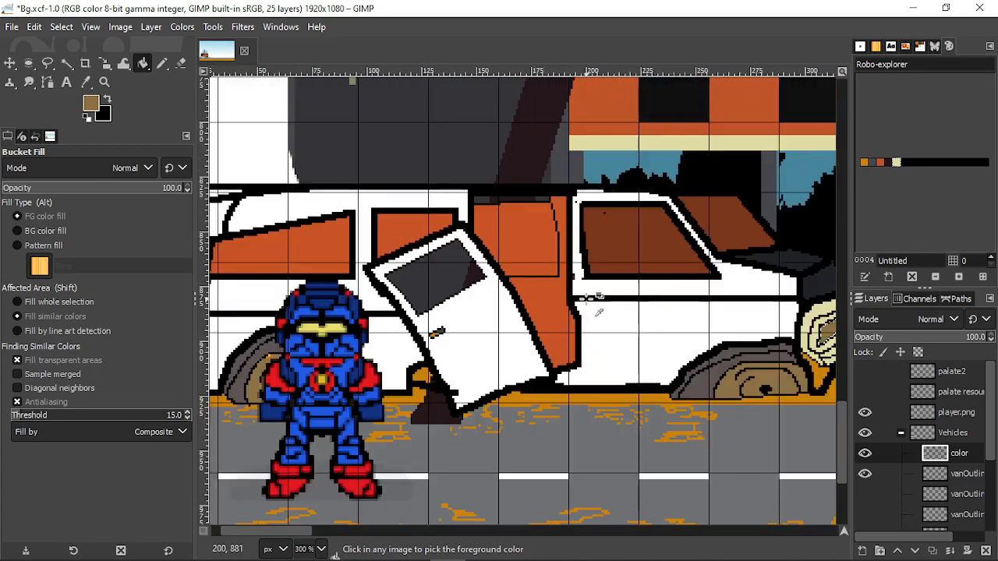
{"action": "scroll", "coordinate": [593, 290], "scroll_direction": "down", "scroll_amount": 3, "text": "ctrl"}
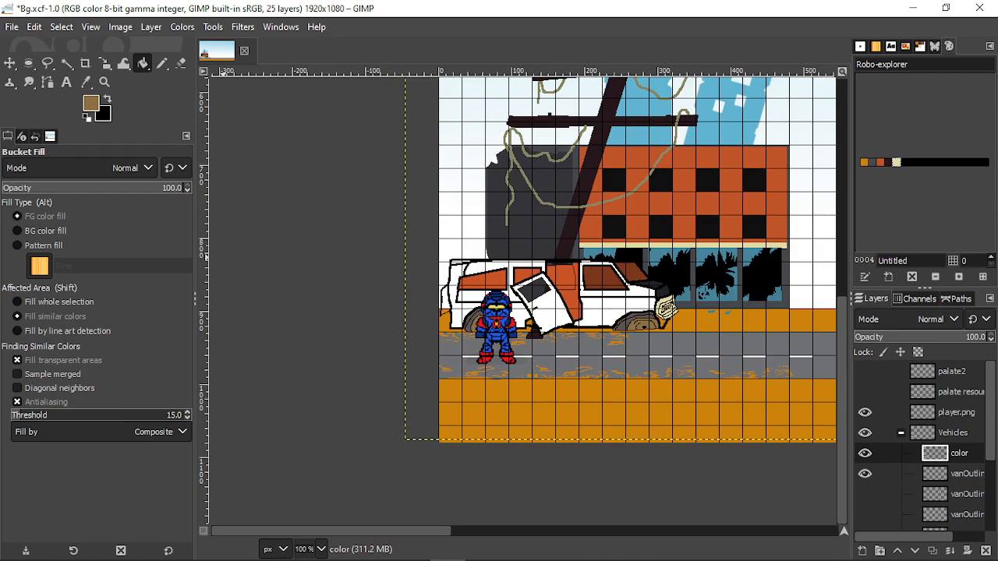
{"action": "key", "text": "ctrl+s"}
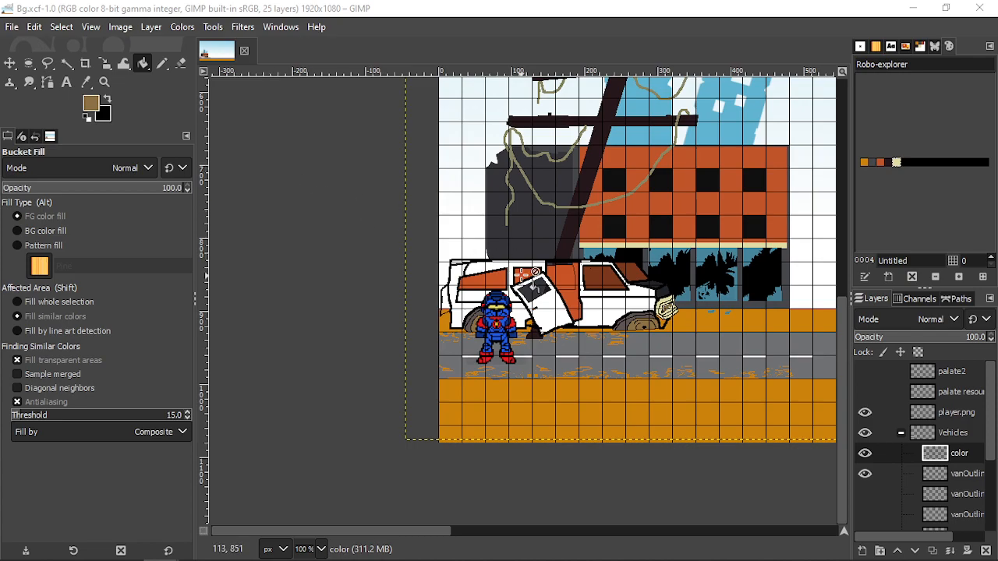
{"action": "scroll", "coordinate": [521, 276], "scroll_direction": "up", "scroll_amount": 3}
{"action": "scroll", "coordinate": [443, 254], "scroll_direction": "down", "scroll_amount": 3}
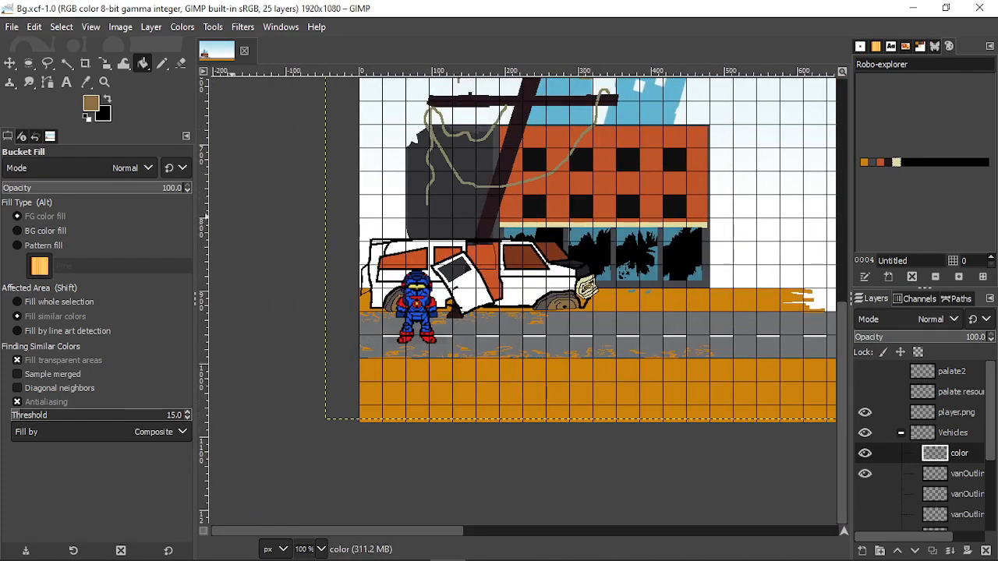
{"action": "left_click", "coordinate": [13, 28]}
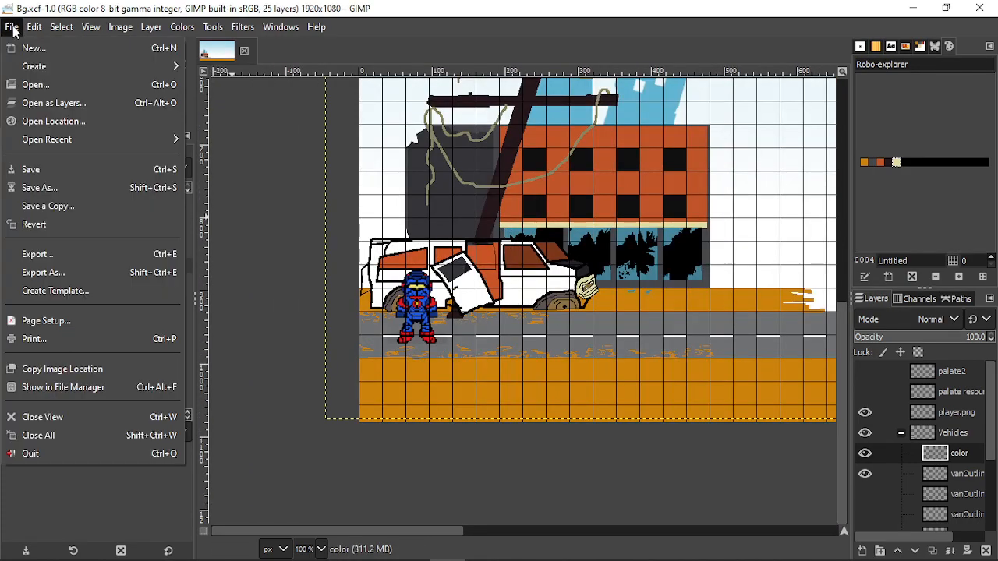
{"action": "left_click", "coordinate": [56, 272]}
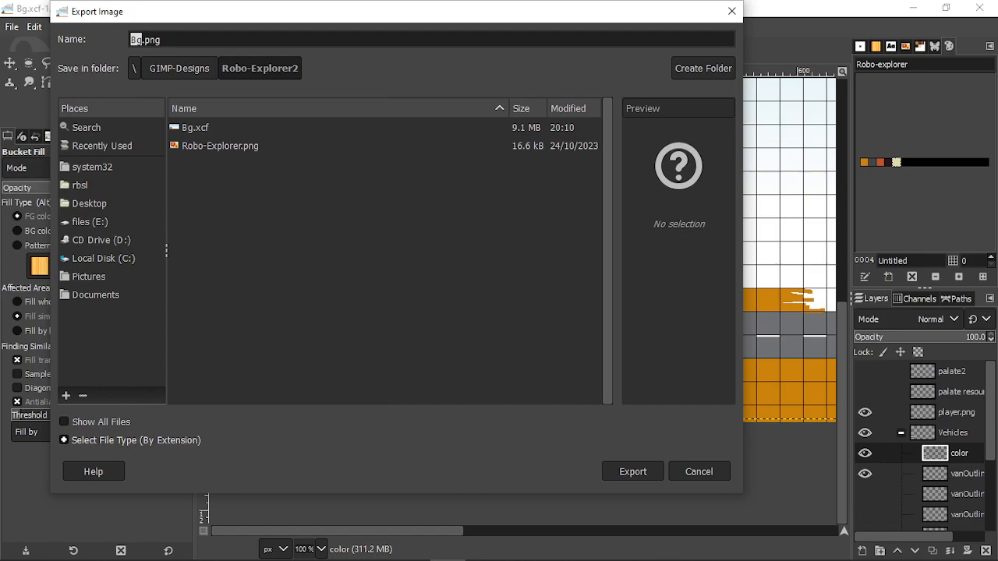
{"action": "key", "text": "alt+Tab"}
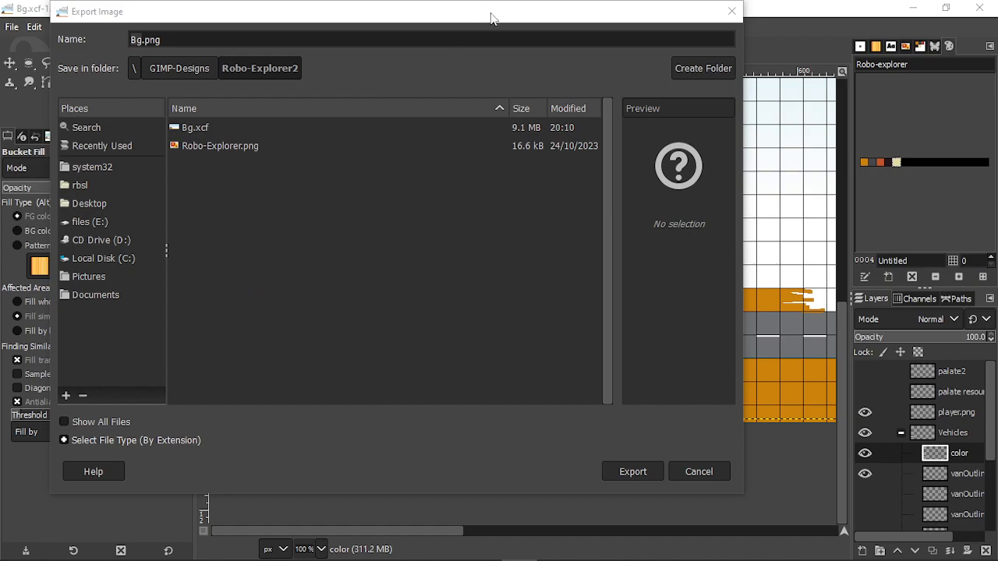
{"action": "left_click", "coordinate": [699, 472]}
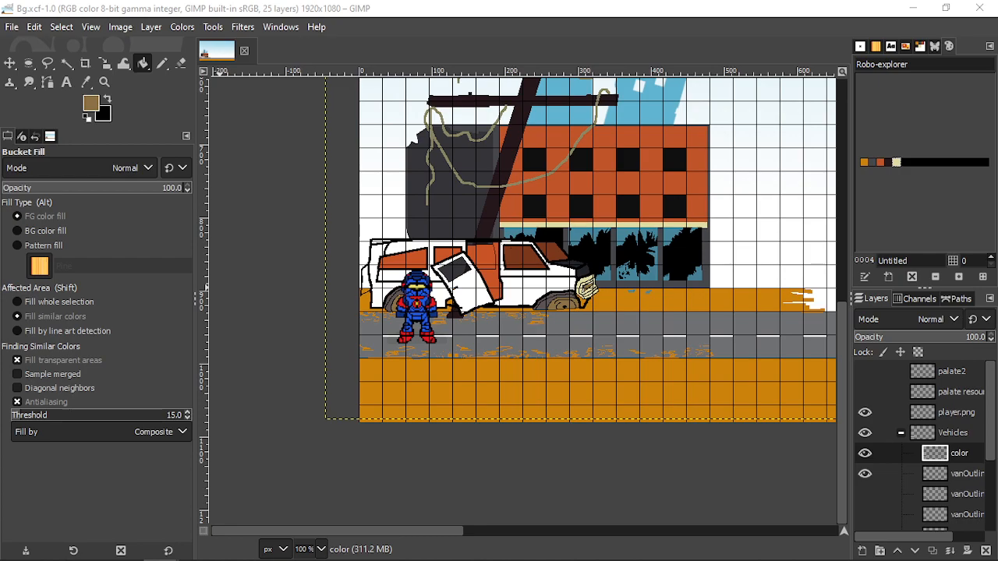
- Switch to the ROBO-EXPLORER 2 game in the browser and reload its page to check the level background
{"action": "key", "text": "alt+Tab"}
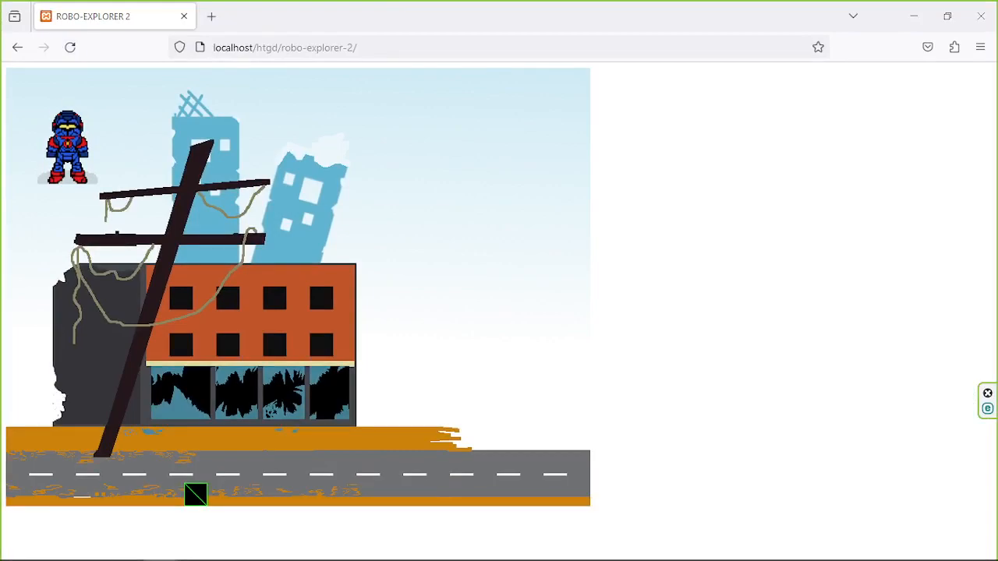
{"action": "key", "text": "alt+Tab"}
{"action": "key", "text": "alt+Tab"}
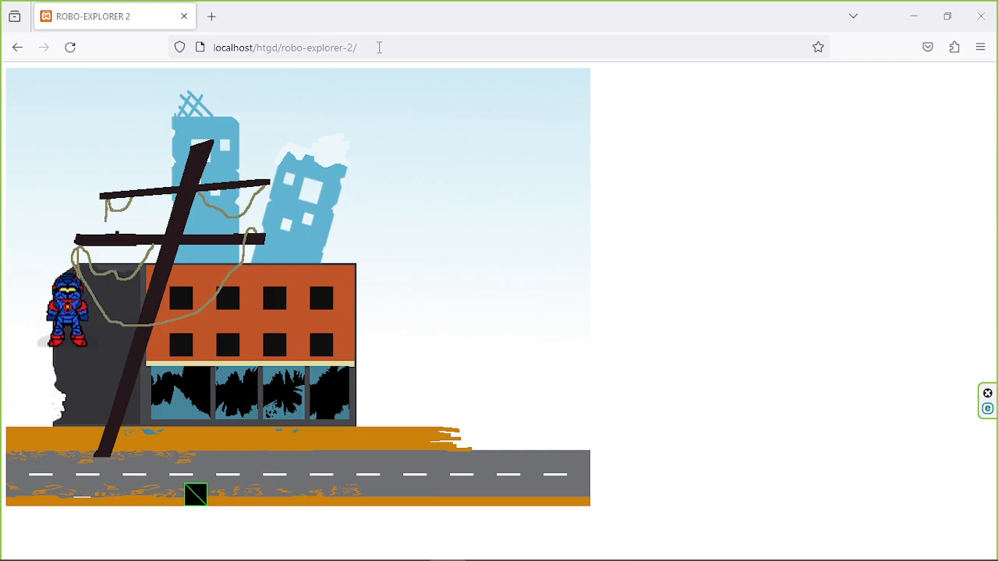
{"action": "left_click", "coordinate": [71, 47]}
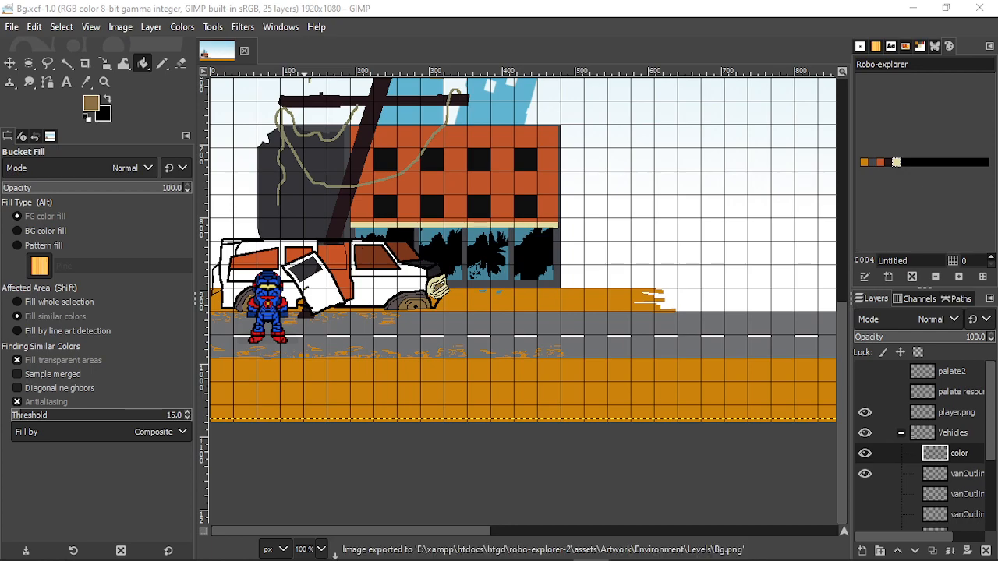
- Switch to the private browser window running the game and move the player around in front of the wrecked van
{"action": "key", "text": "alt+Tab"}
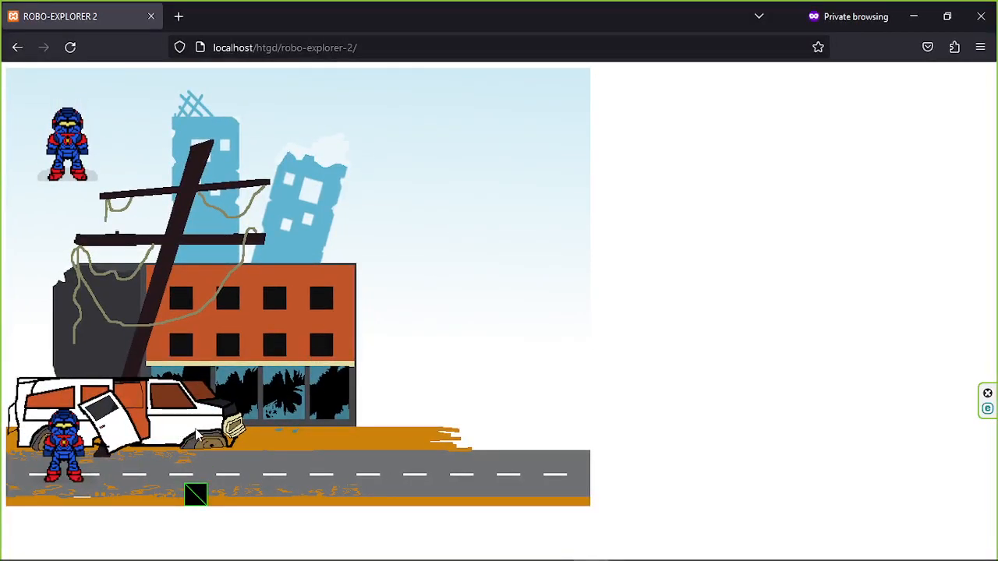
{"action": "key", "text": "Down"}
{"action": "key", "text": "Right"}
{"action": "key", "text": "Down"}
{"action": "key", "text": "Left"}
{"action": "key", "text": "Down"}
{"action": "key", "text": "Right"}
{"action": "key", "text": "Down"}
{"action": "key", "text": "Left"}
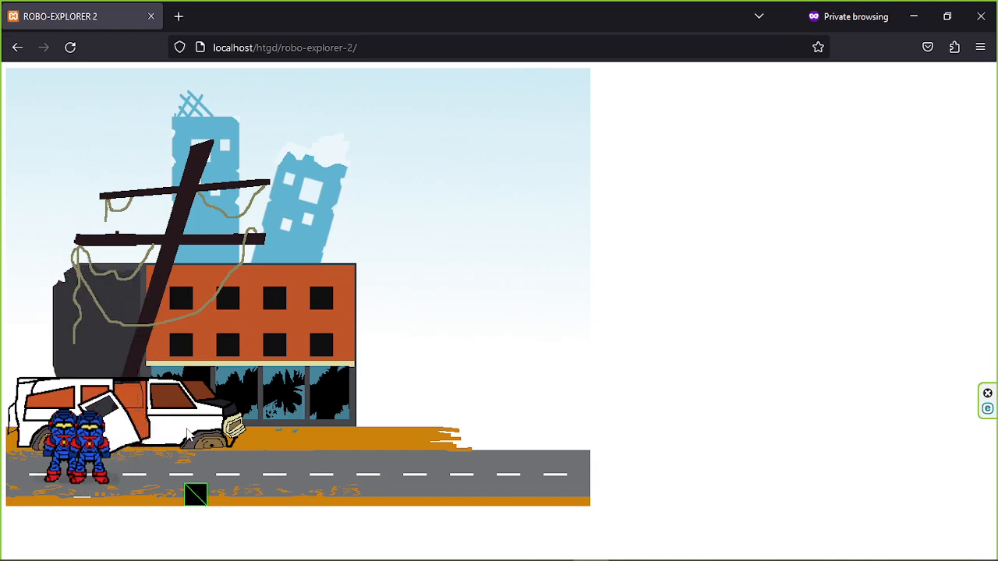
{"action": "key", "text": "Up"}
{"action": "key", "text": "Down"}
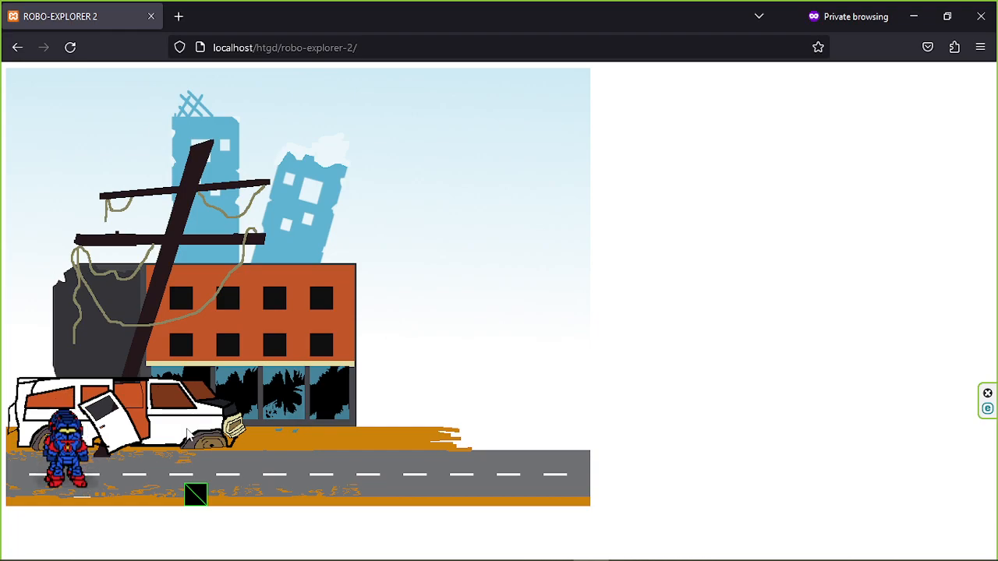
- Move the player out of the van scene and reload the game page
{"action": "key", "text": "Up"}
{"action": "key", "text": "Right"}
{"action": "key", "text": "Down"}
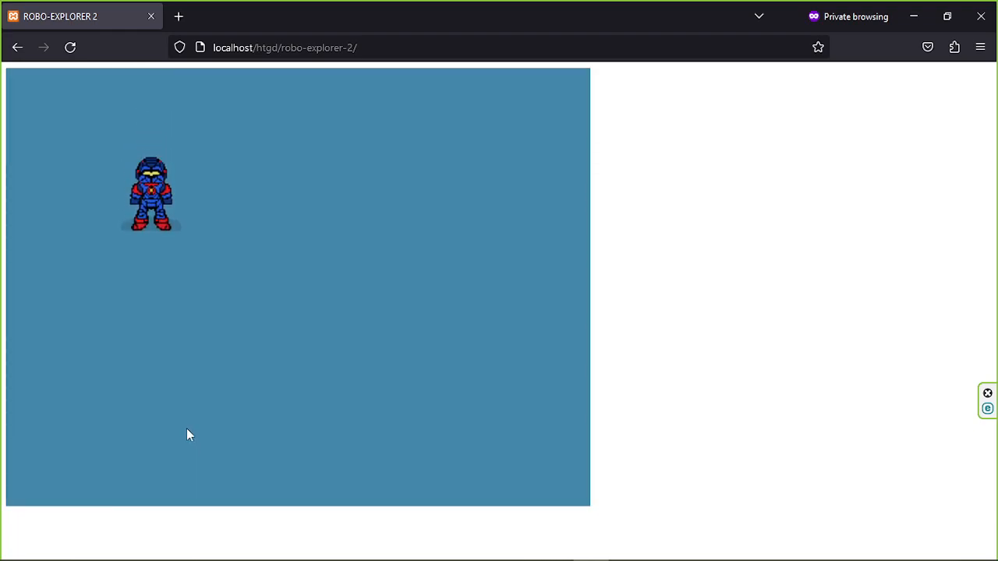
{"action": "left_click", "coordinate": [71, 48]}
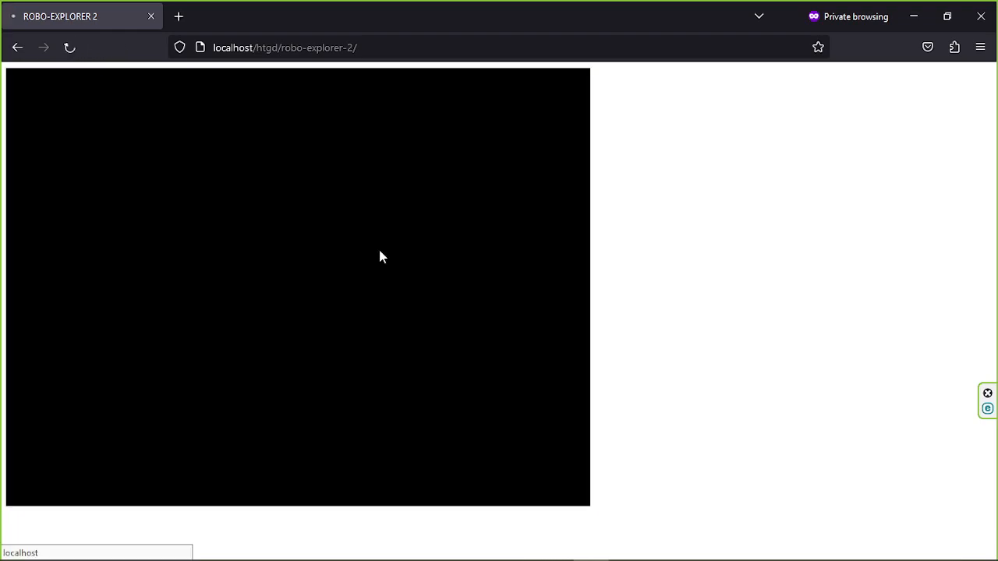